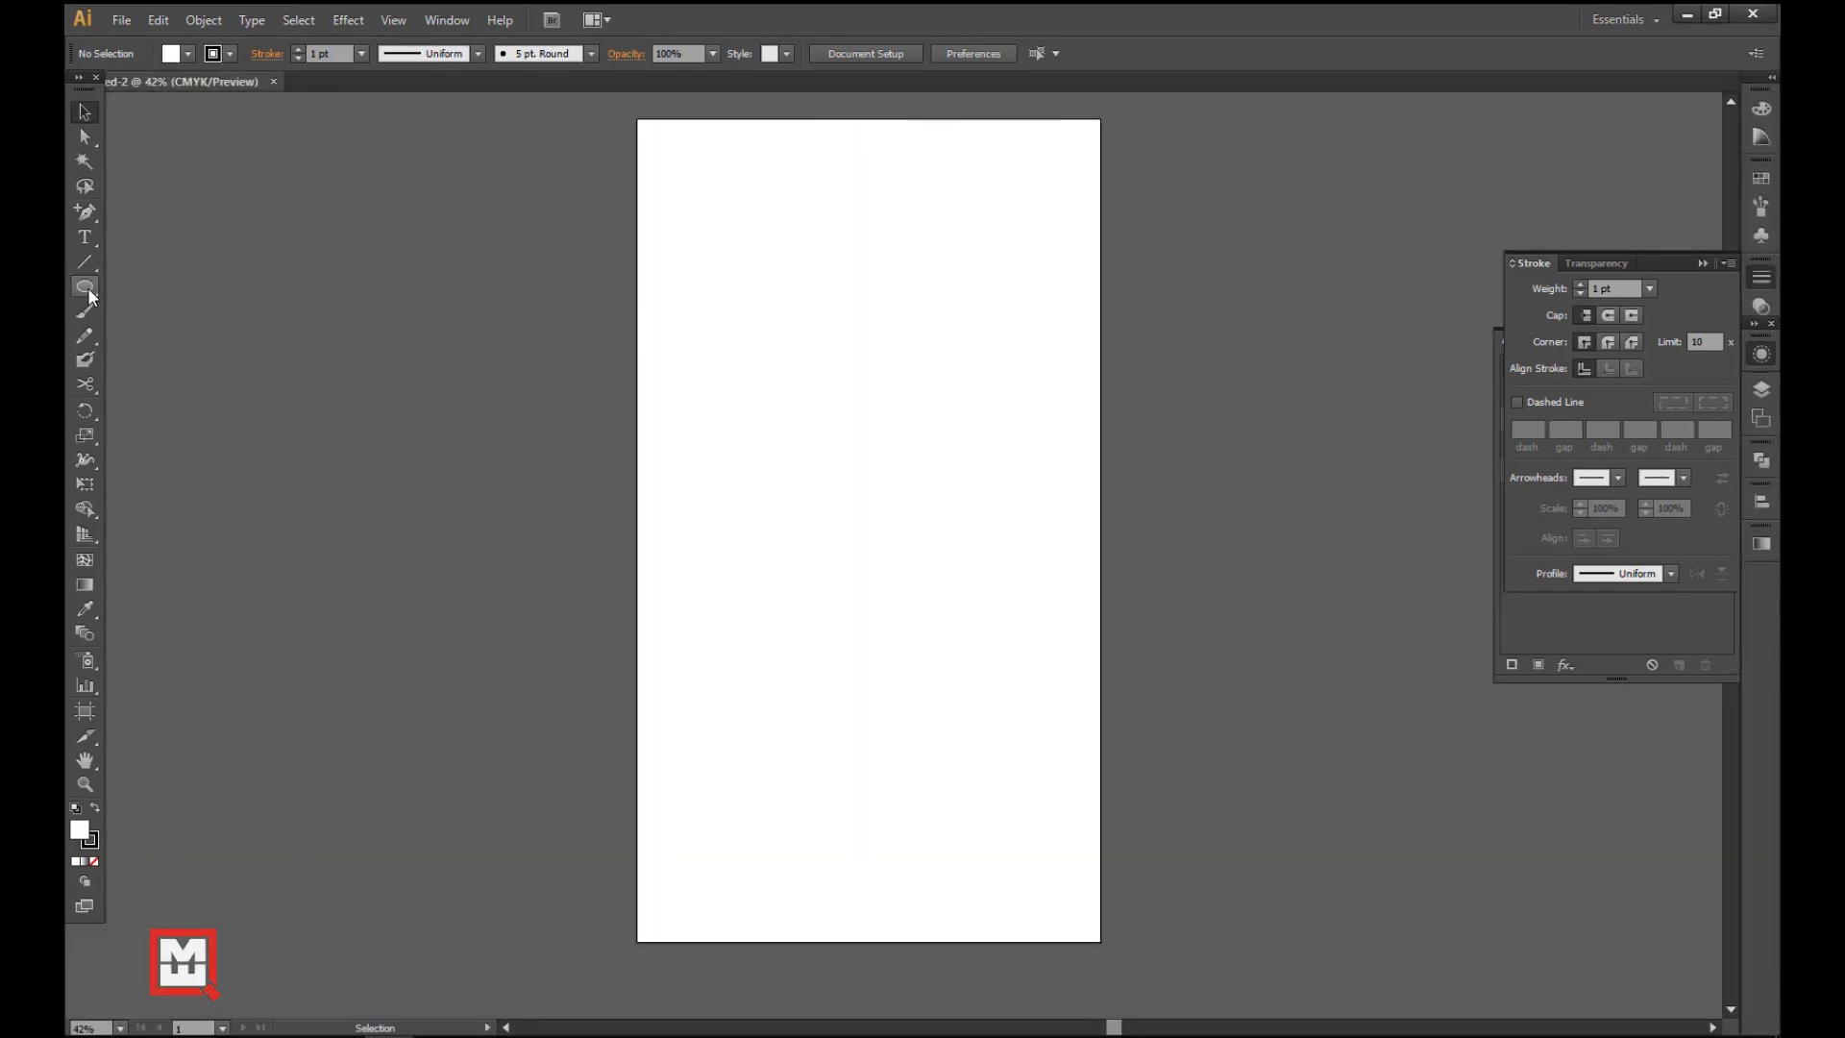
- Draw a tall rectangle about 421 px wide on the artboard and add two anchor points along its top edge
click(89, 289)
drag(745, 274, 925, 809)
drag(638, 234, 1056, 793)
click(85, 137)
click(86, 213)
click(858, 152)
click(923, 152)
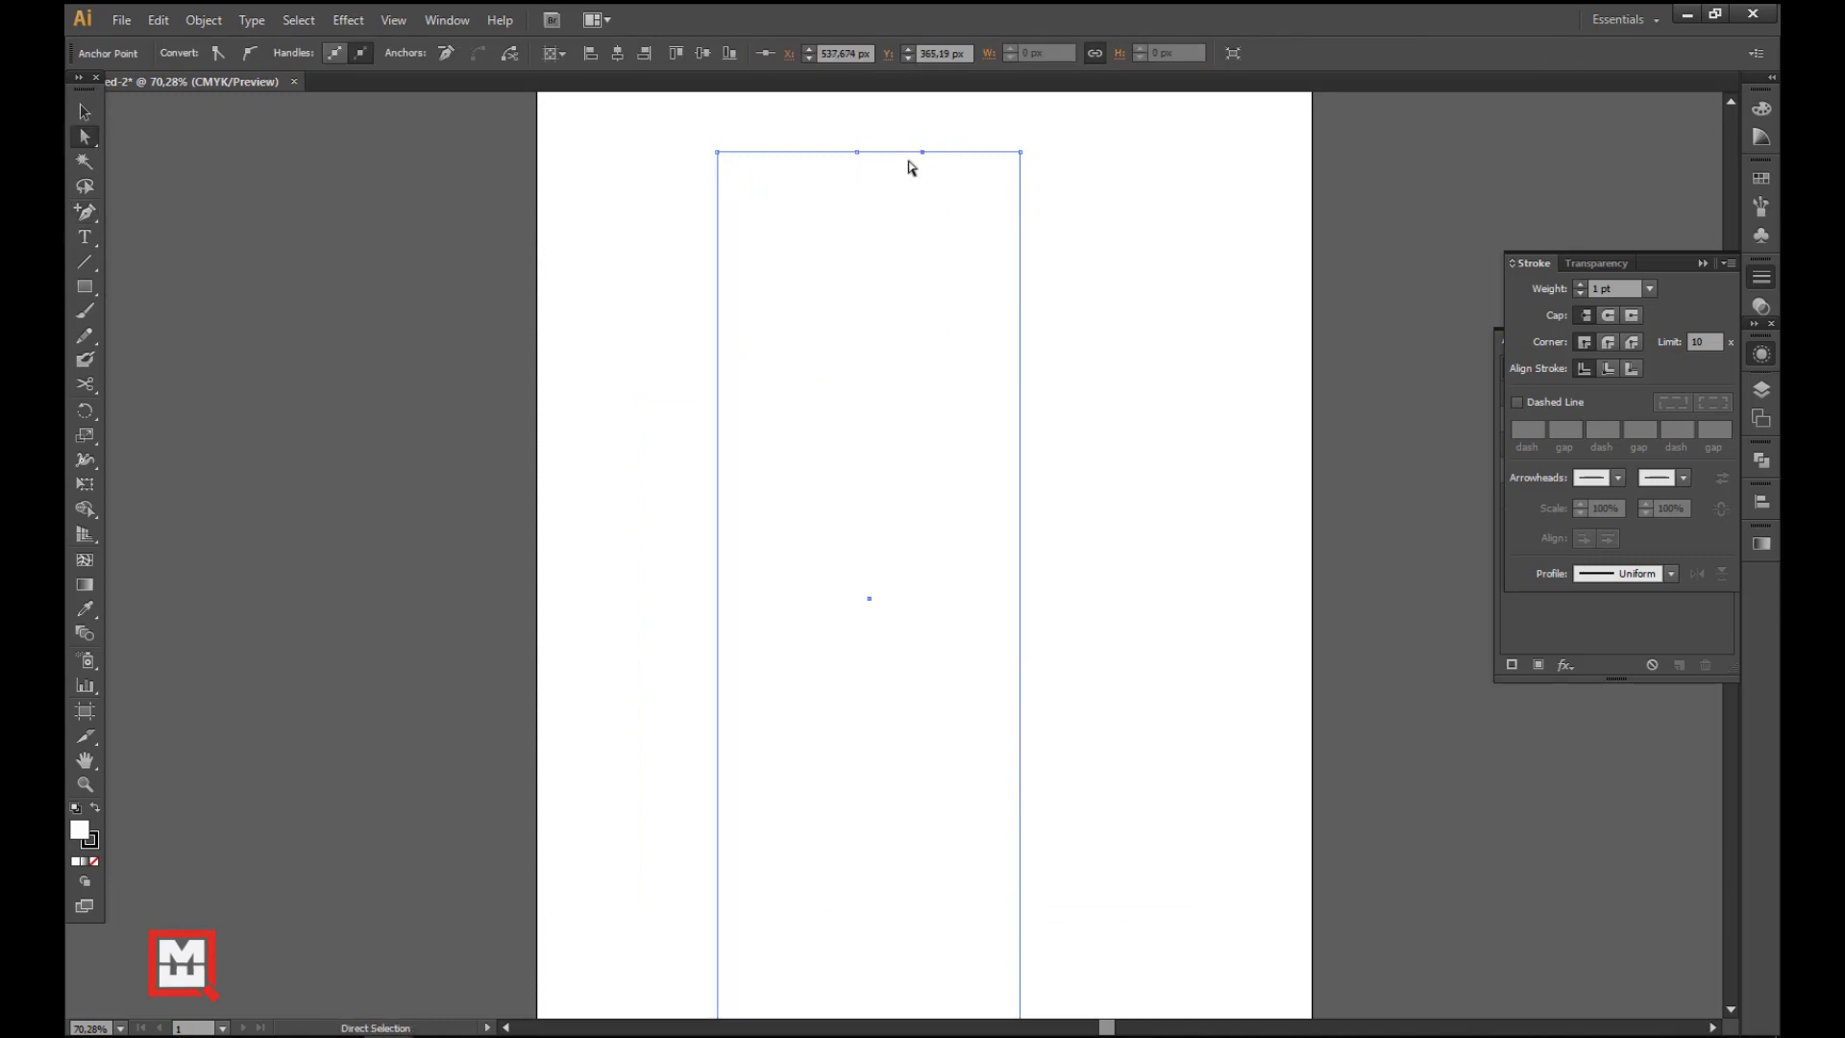
- Raise and spread the two top anchor points and curve the shoulders to give the shape a rounded, flat-tipped top
drag(924, 153, 881, 128)
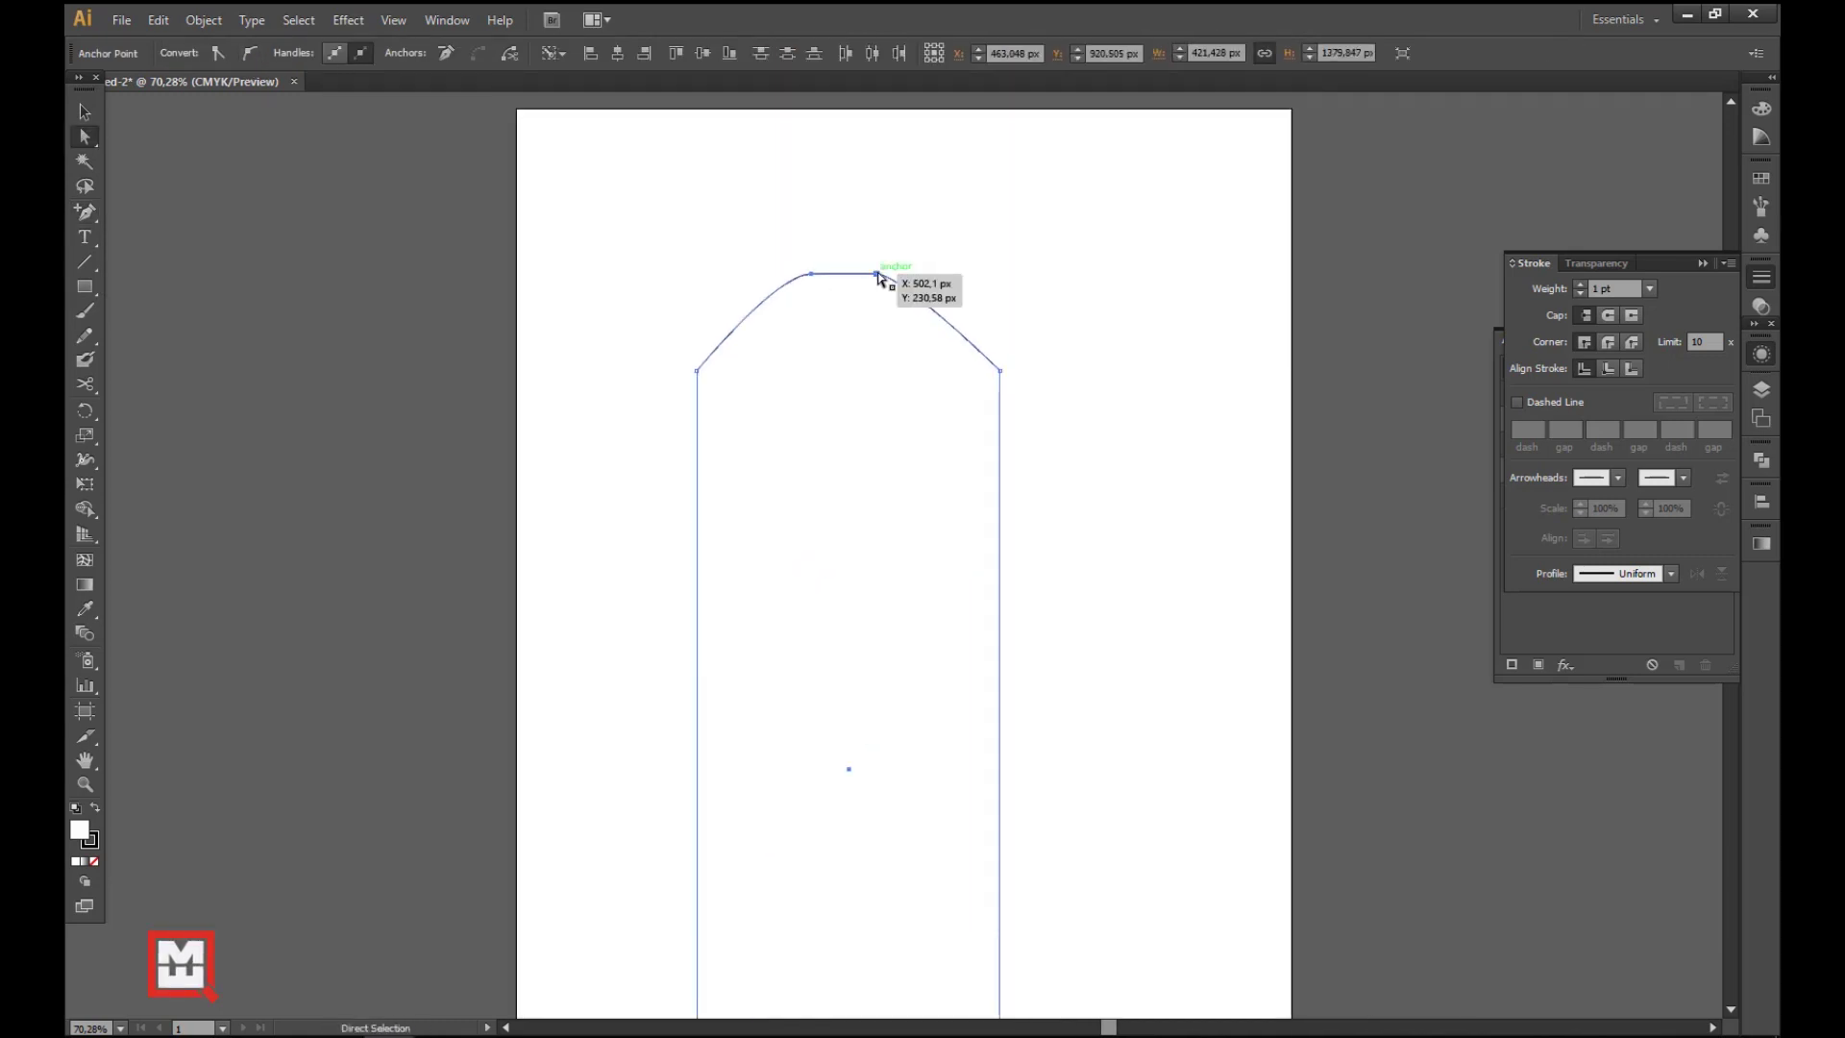
drag(877, 276, 786, 275)
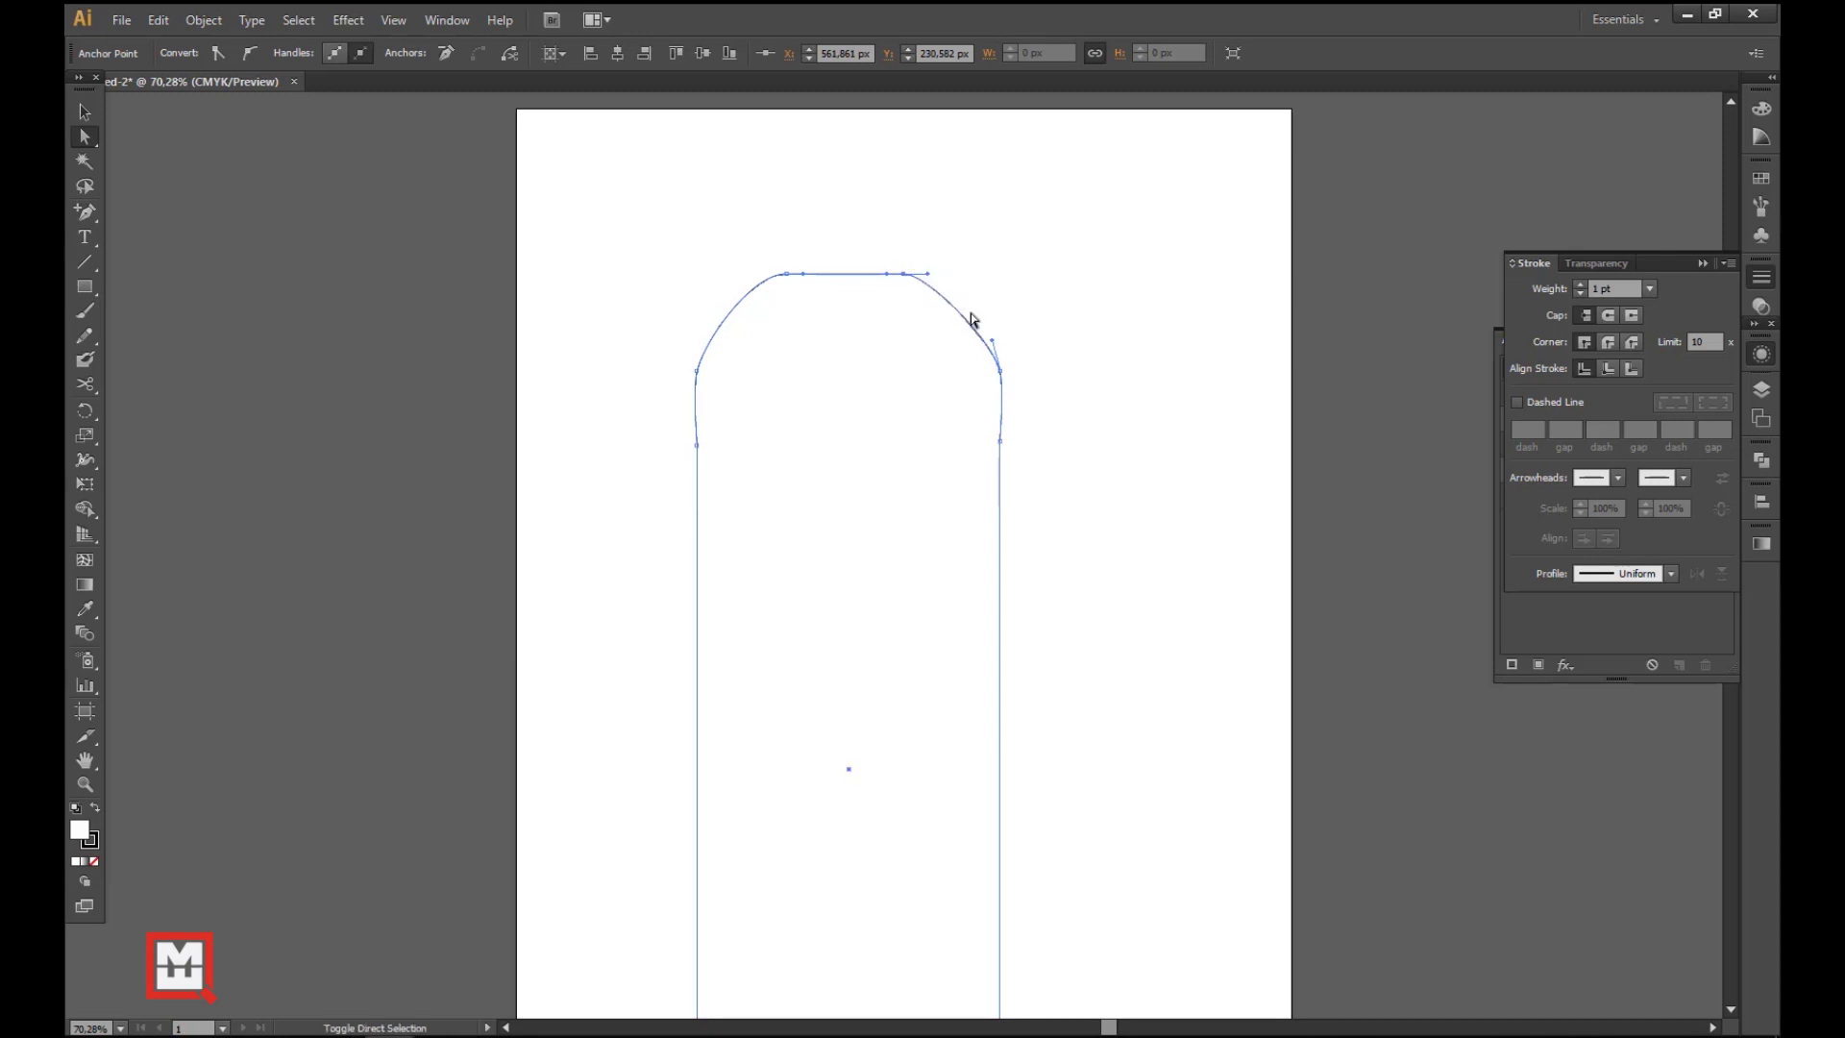
click(1000, 346)
key(v)
key(ctrl+minus)
key(ctrl+minus)
key(ctrl+minus)
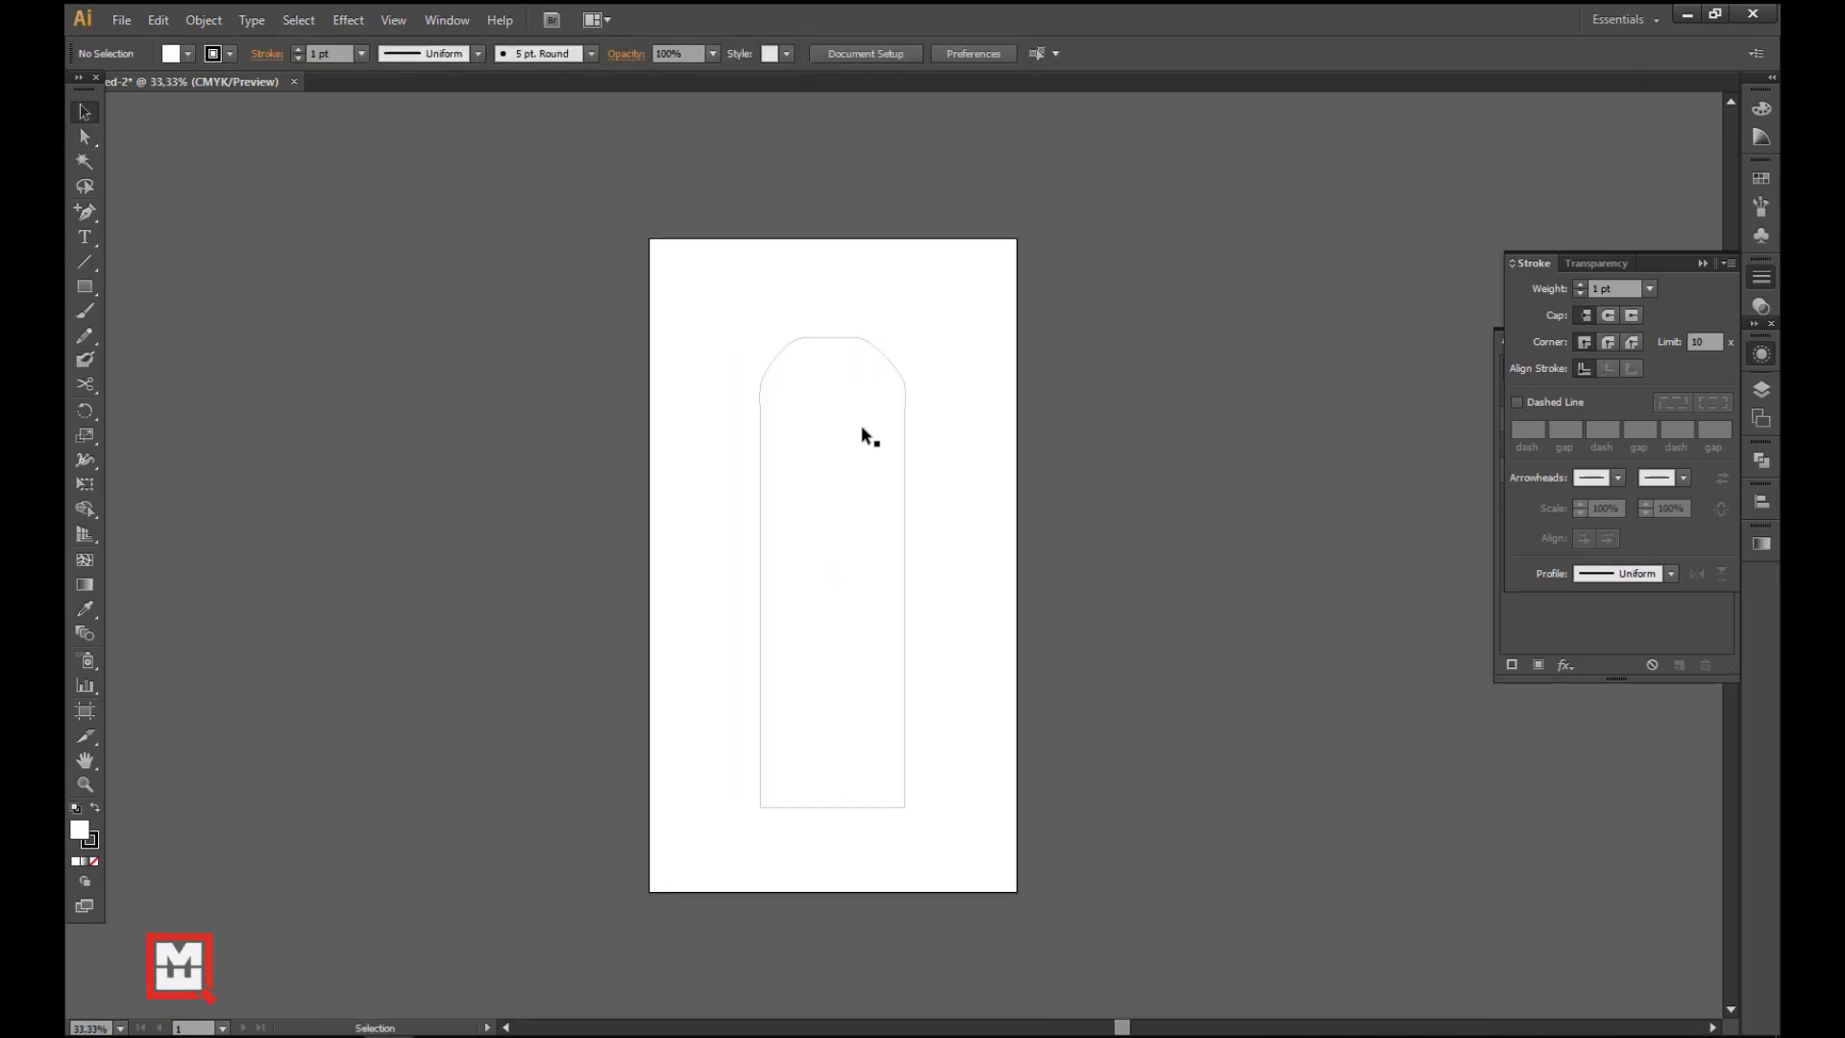
- Draw two equal squares of about 183 px, one above the other, outside the artboard as colour samples
key(m)
drag(326, 371, 389, 433)
drag(325, 478, 388, 542)
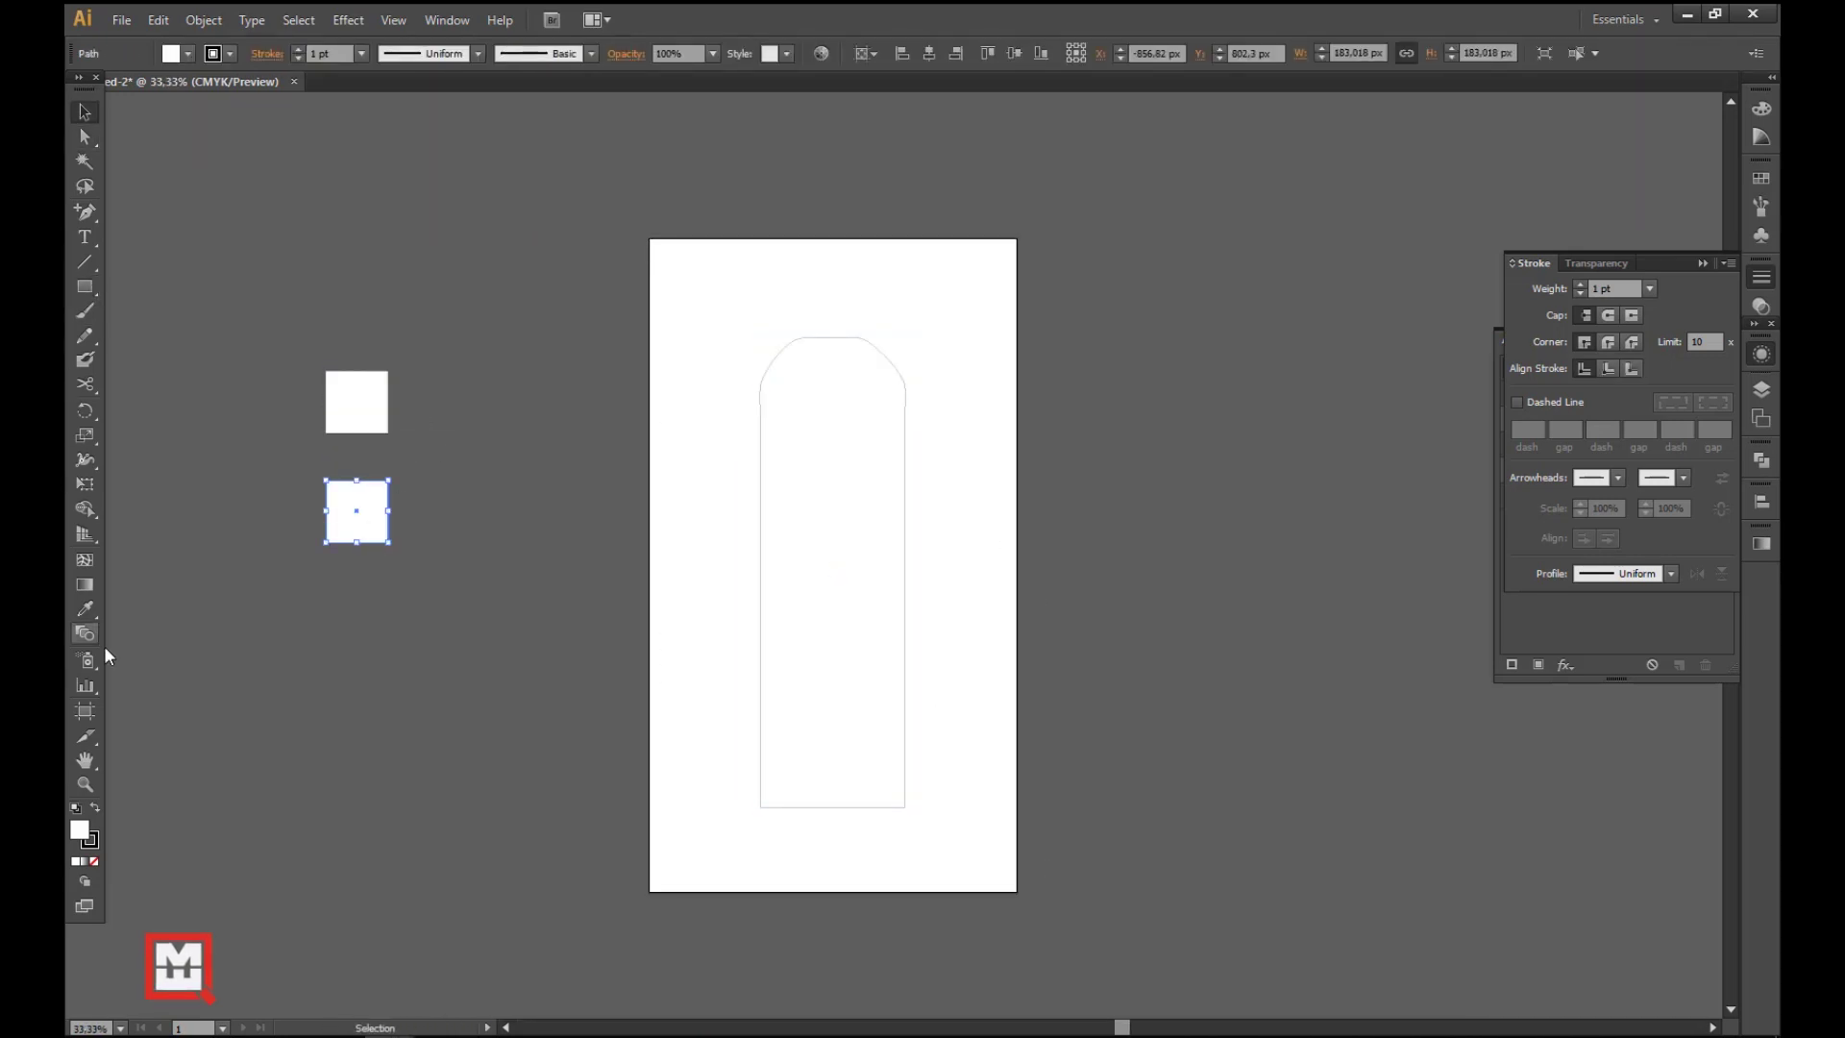
- Fill the upper sample square light blue and the lower one dark blue, and place both closer to the artboard
click(1759, 181)
click(1663, 202)
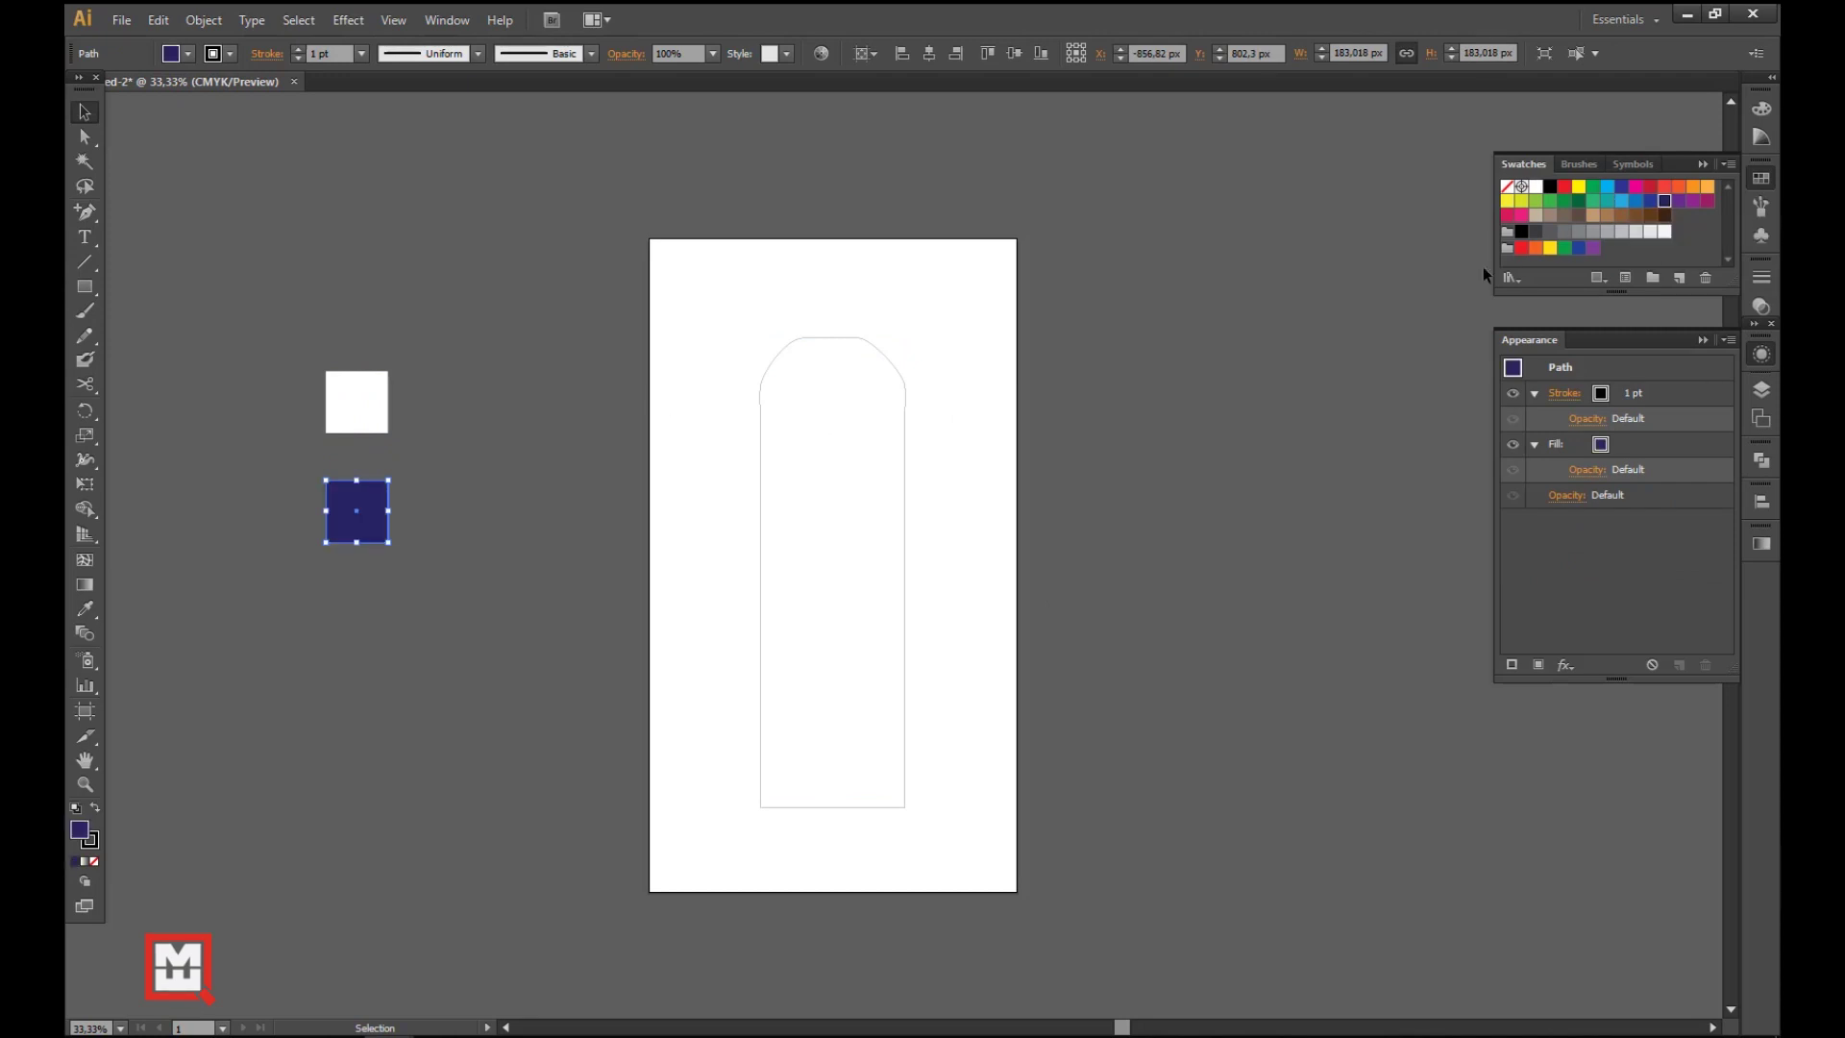
double_click(1671, 202)
click(918, 658)
click(1679, 278)
key(Return)
click(1625, 204)
drag(276, 234, 404, 618)
drag(357, 512, 538, 641)
- Fill the tall rounded shape with a linear gradient at a 90° angle
click(807, 534)
click(1761, 544)
key(period)
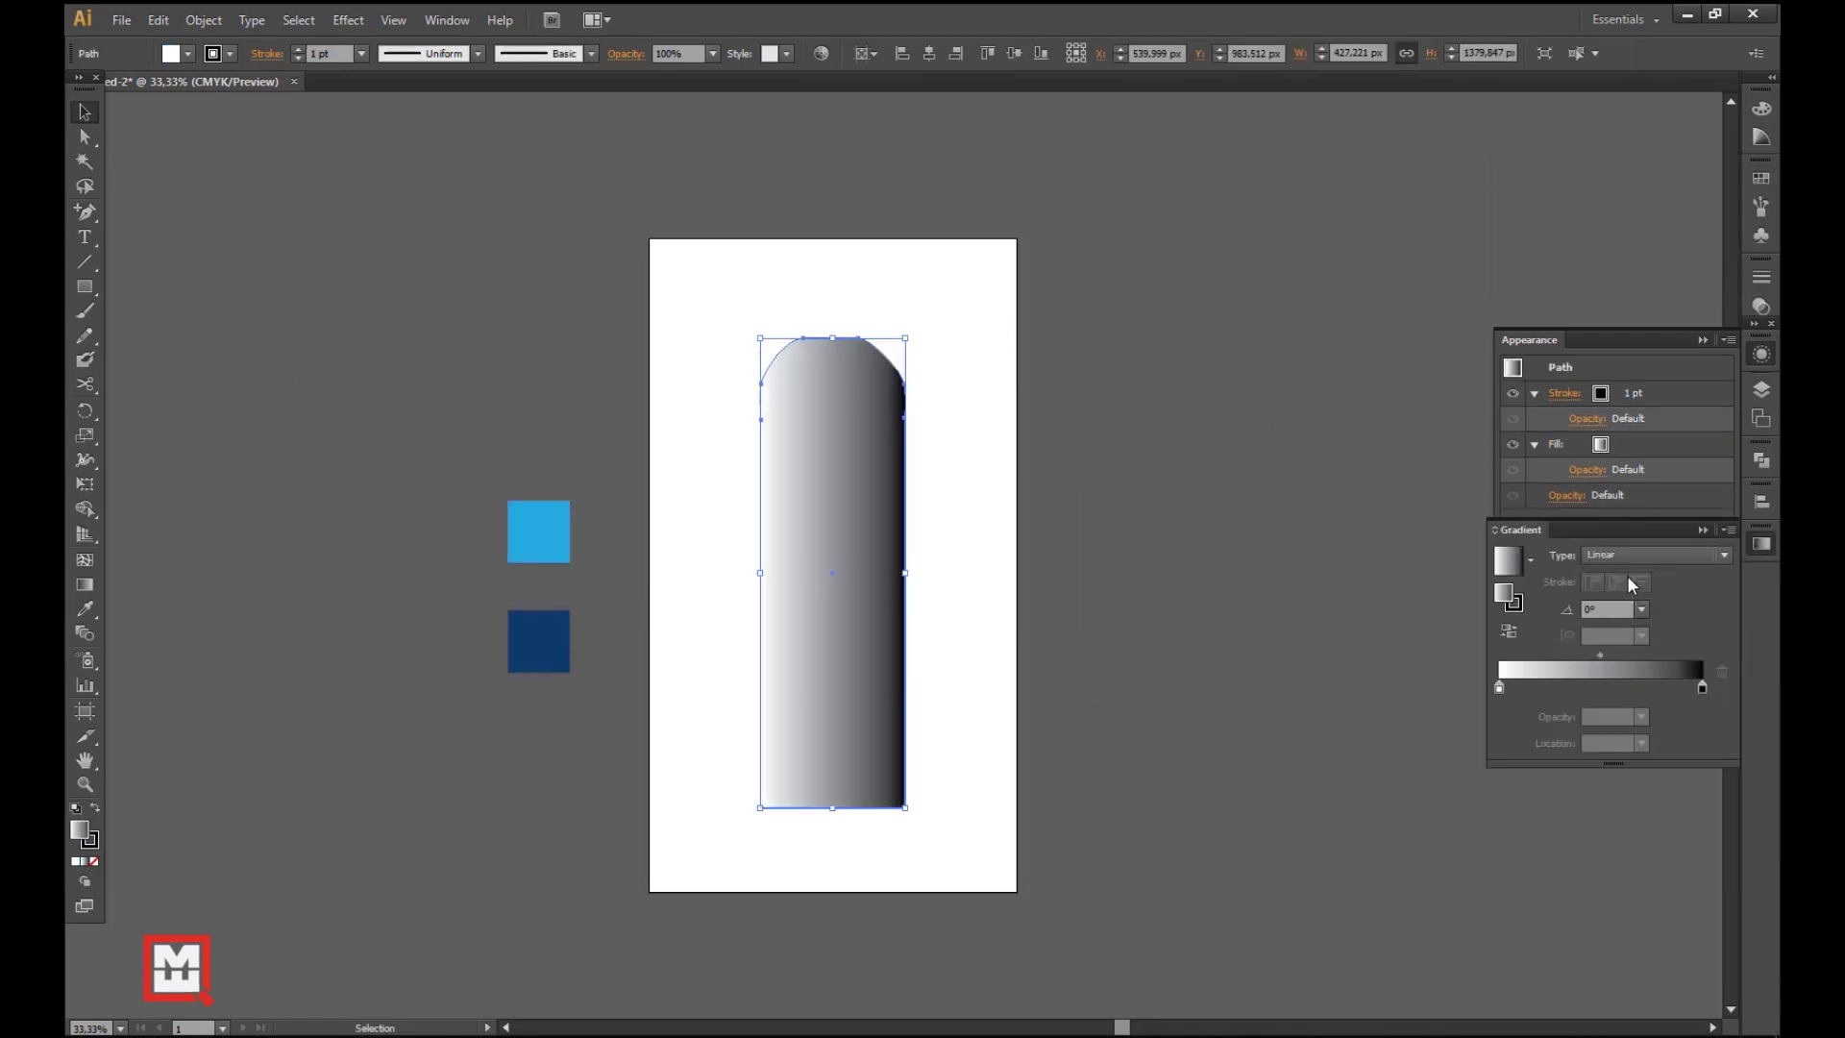
click(1642, 610)
click(1653, 723)
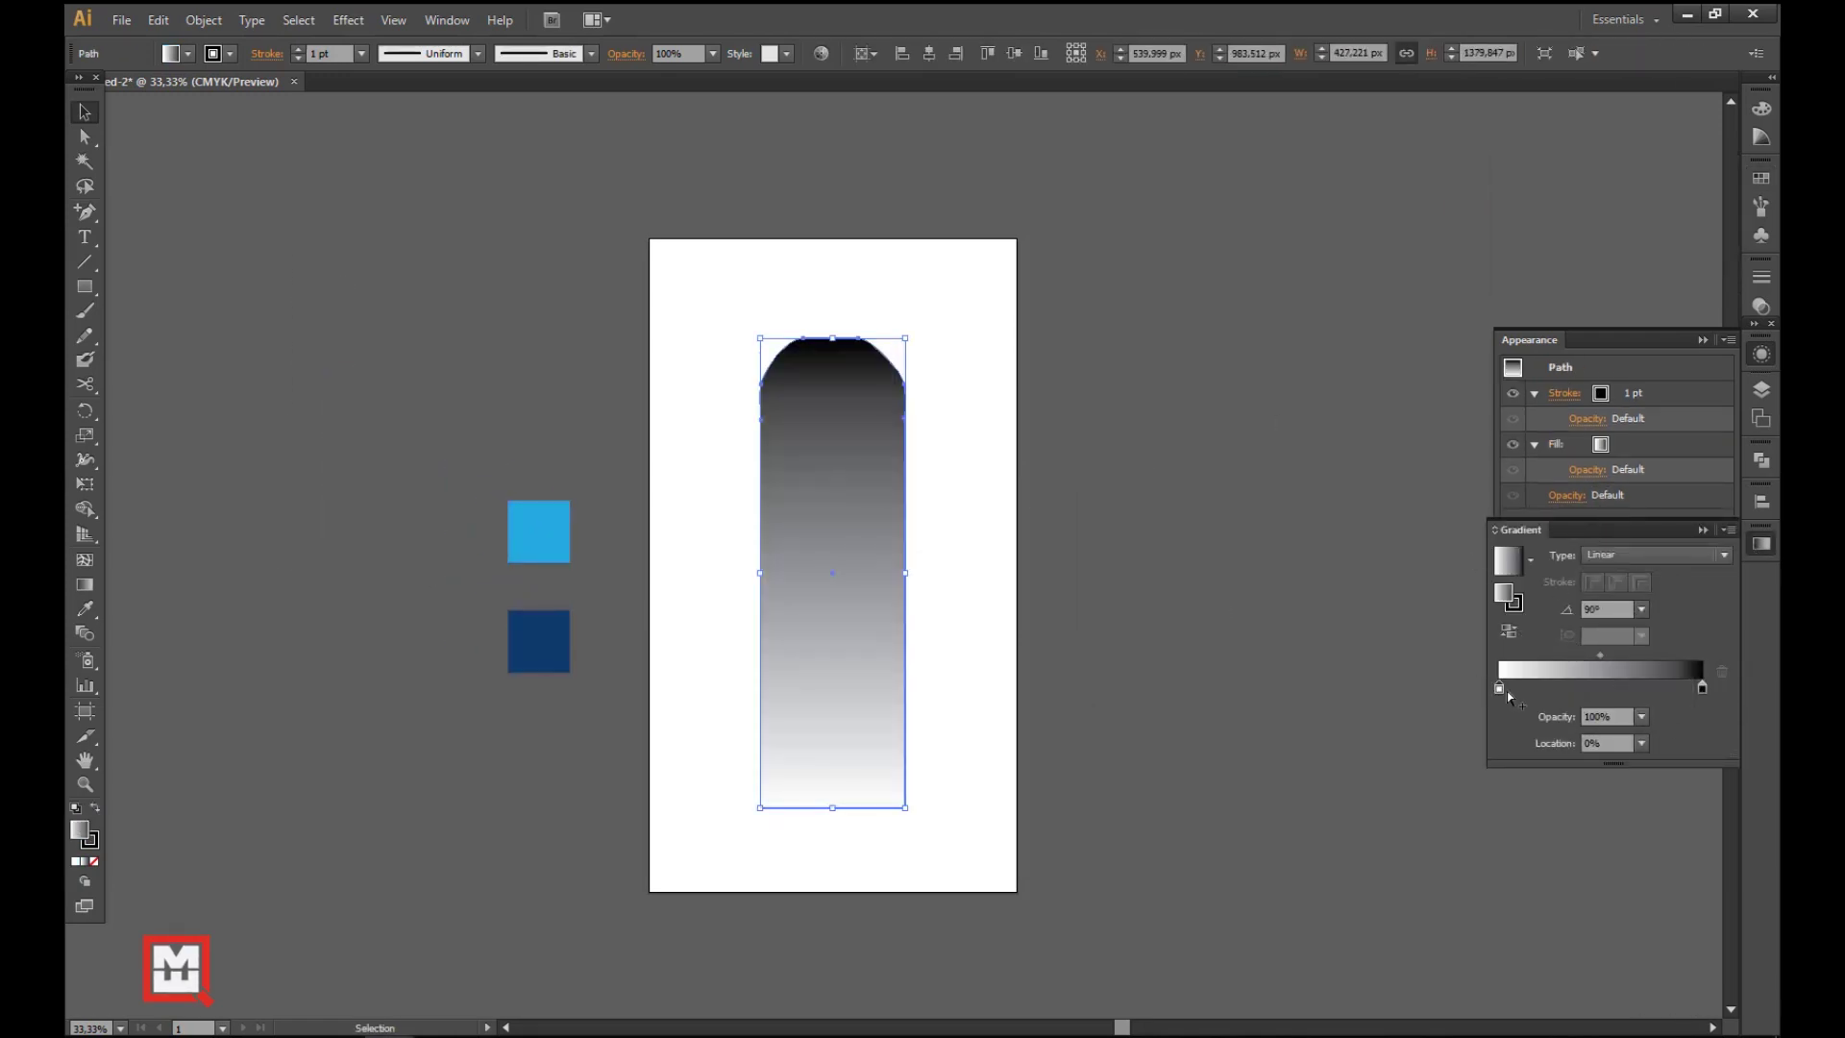
- Colour the gradient's start stop dark blue and its end stop light blue, shift the midpoint and add an intermediate stop
double_click(1499, 688)
click(1594, 768)
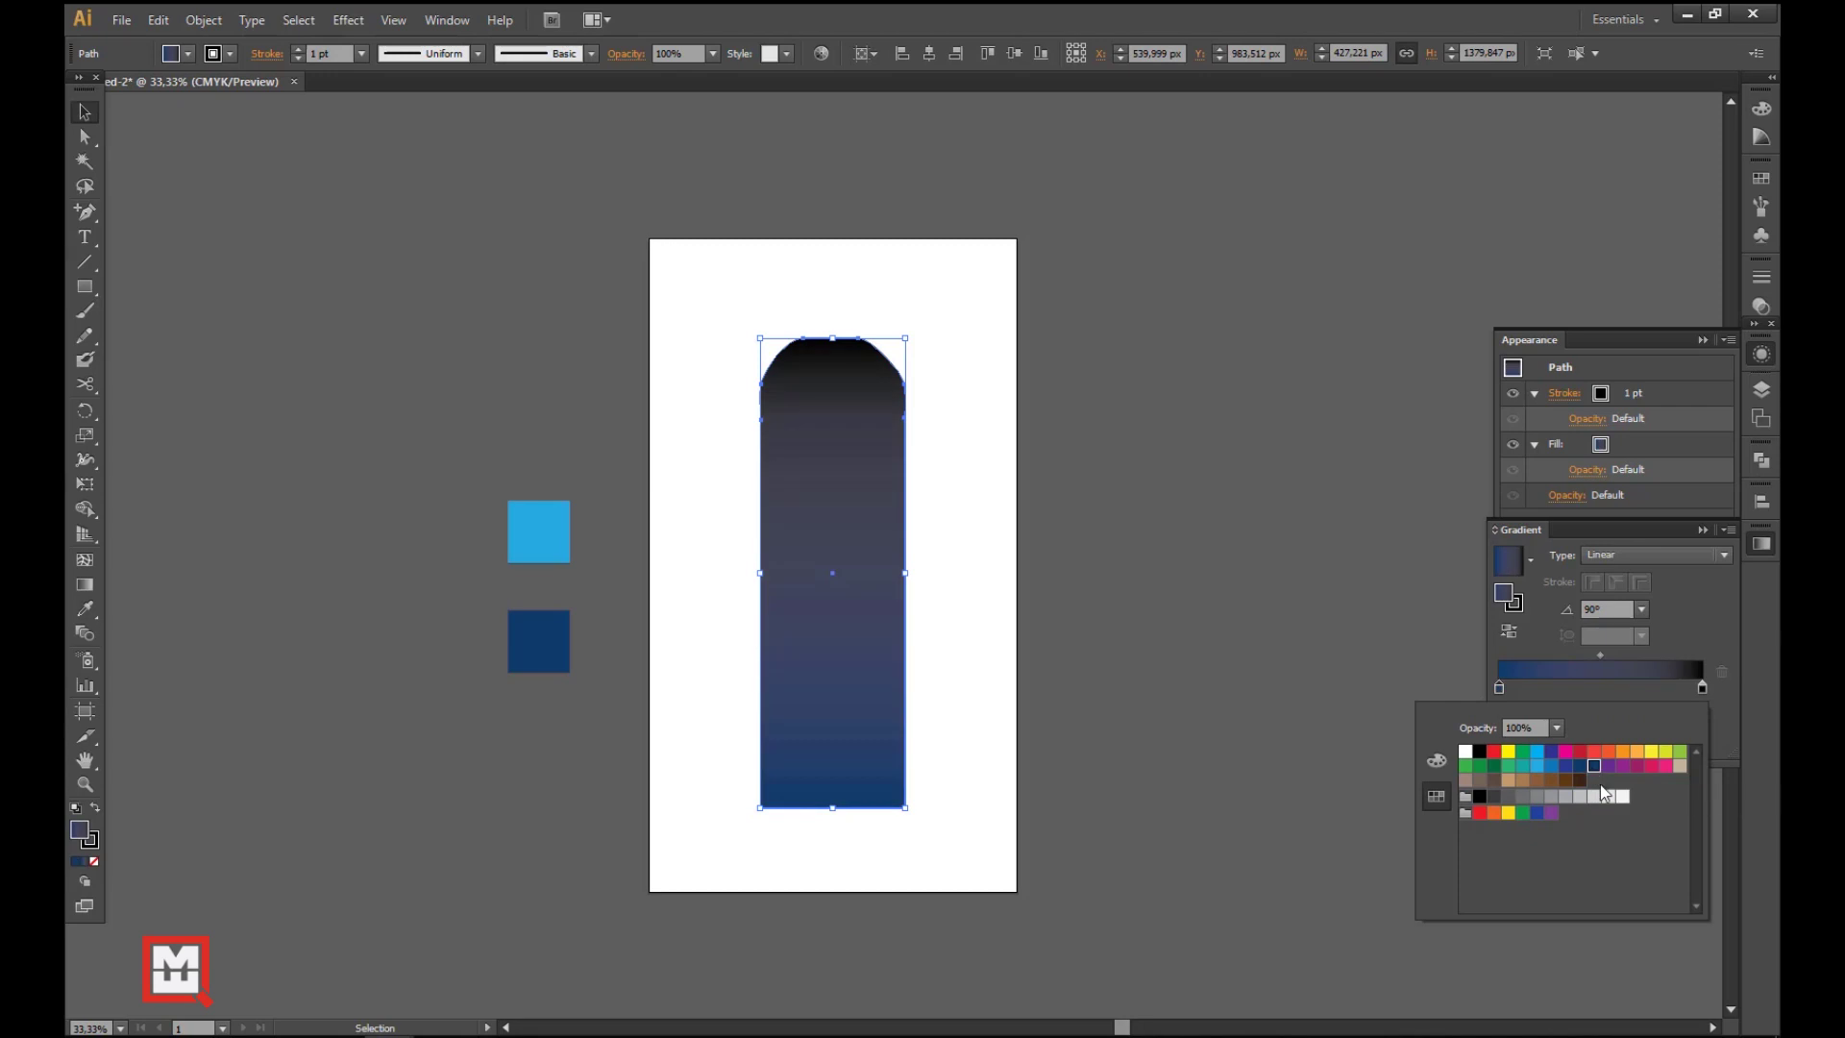
double_click(1702, 688)
click(1539, 766)
mouse_move(1600, 655)
mouse_down()
mouse_move(1617, 659)
mouse_move(1592, 655)
mouse_up()
click(1623, 672)
- Draw a closed vertical highlight strip with a curved top along the left side of the blue body using the Pen tool
click(84, 113)
click(279, 319)
drag(85, 212, 158, 212)
drag(670, 358, 1124, 862)
drag(845, 626, 850, 695)
click(740, 953)
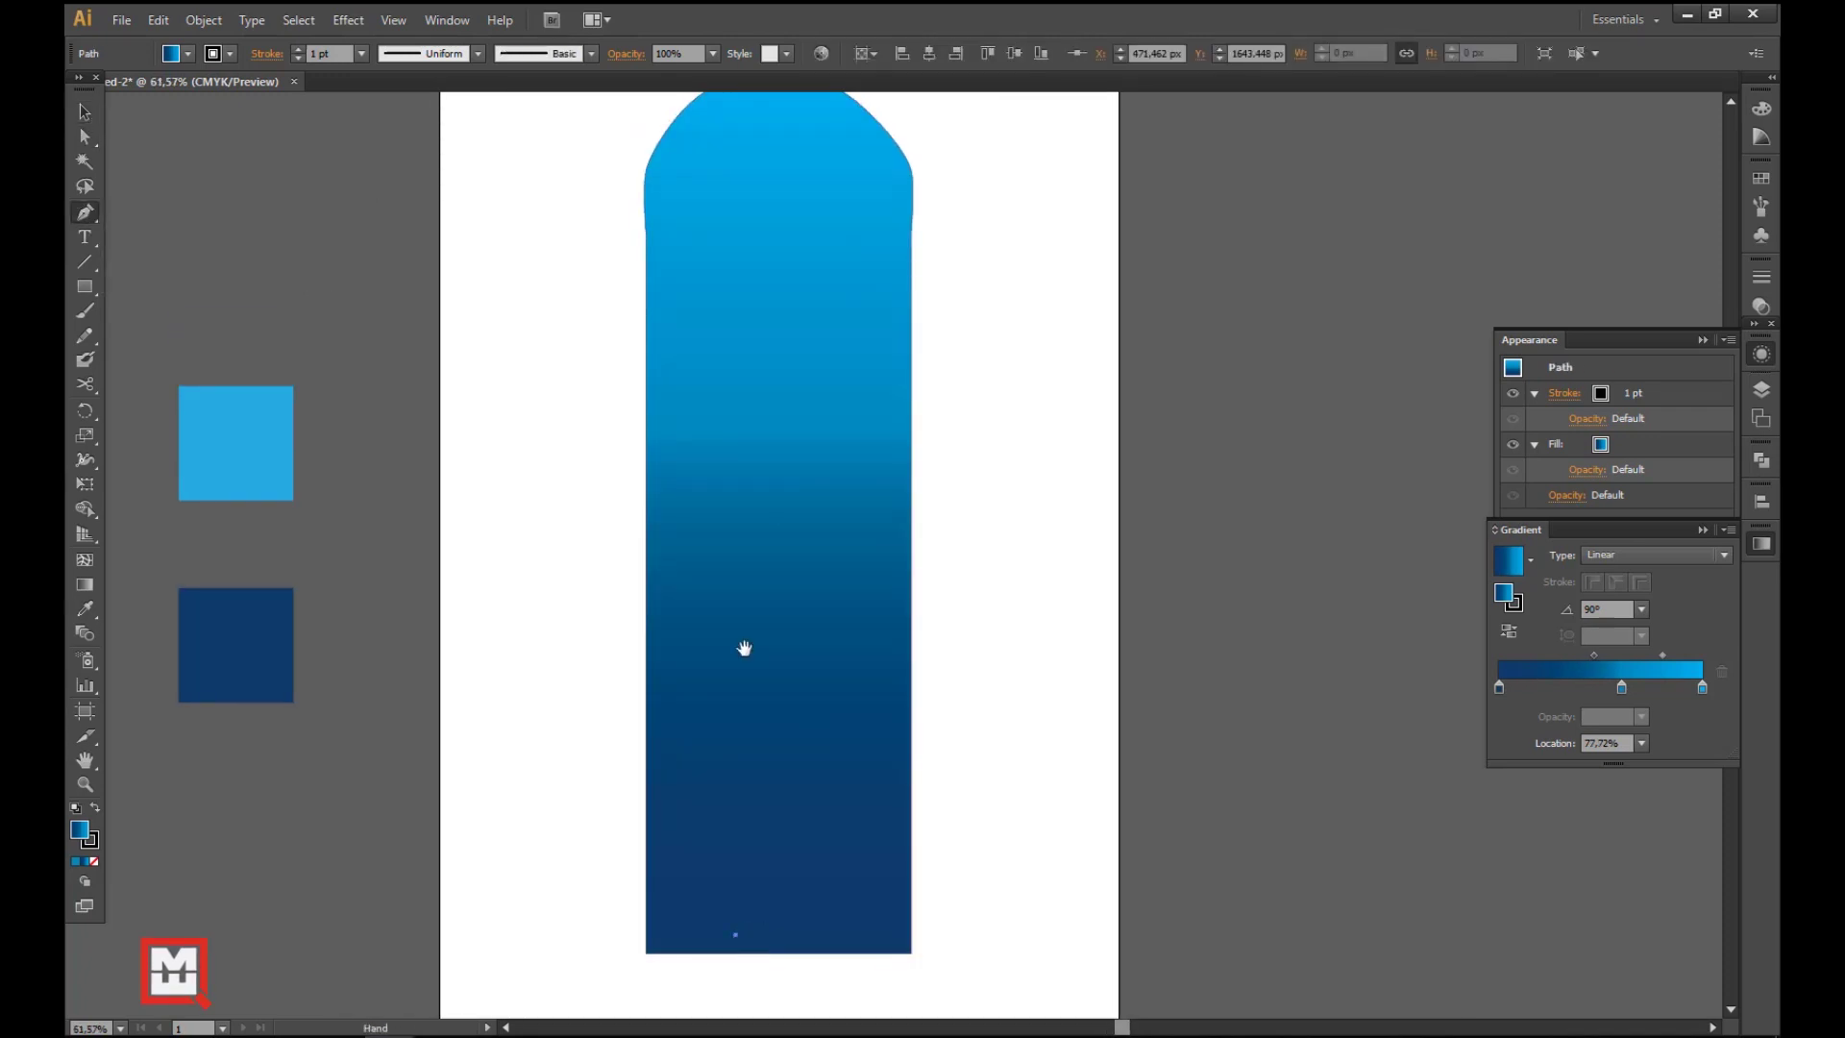
scroll(741, 577, up, 5)
drag(735, 511, 755, 415)
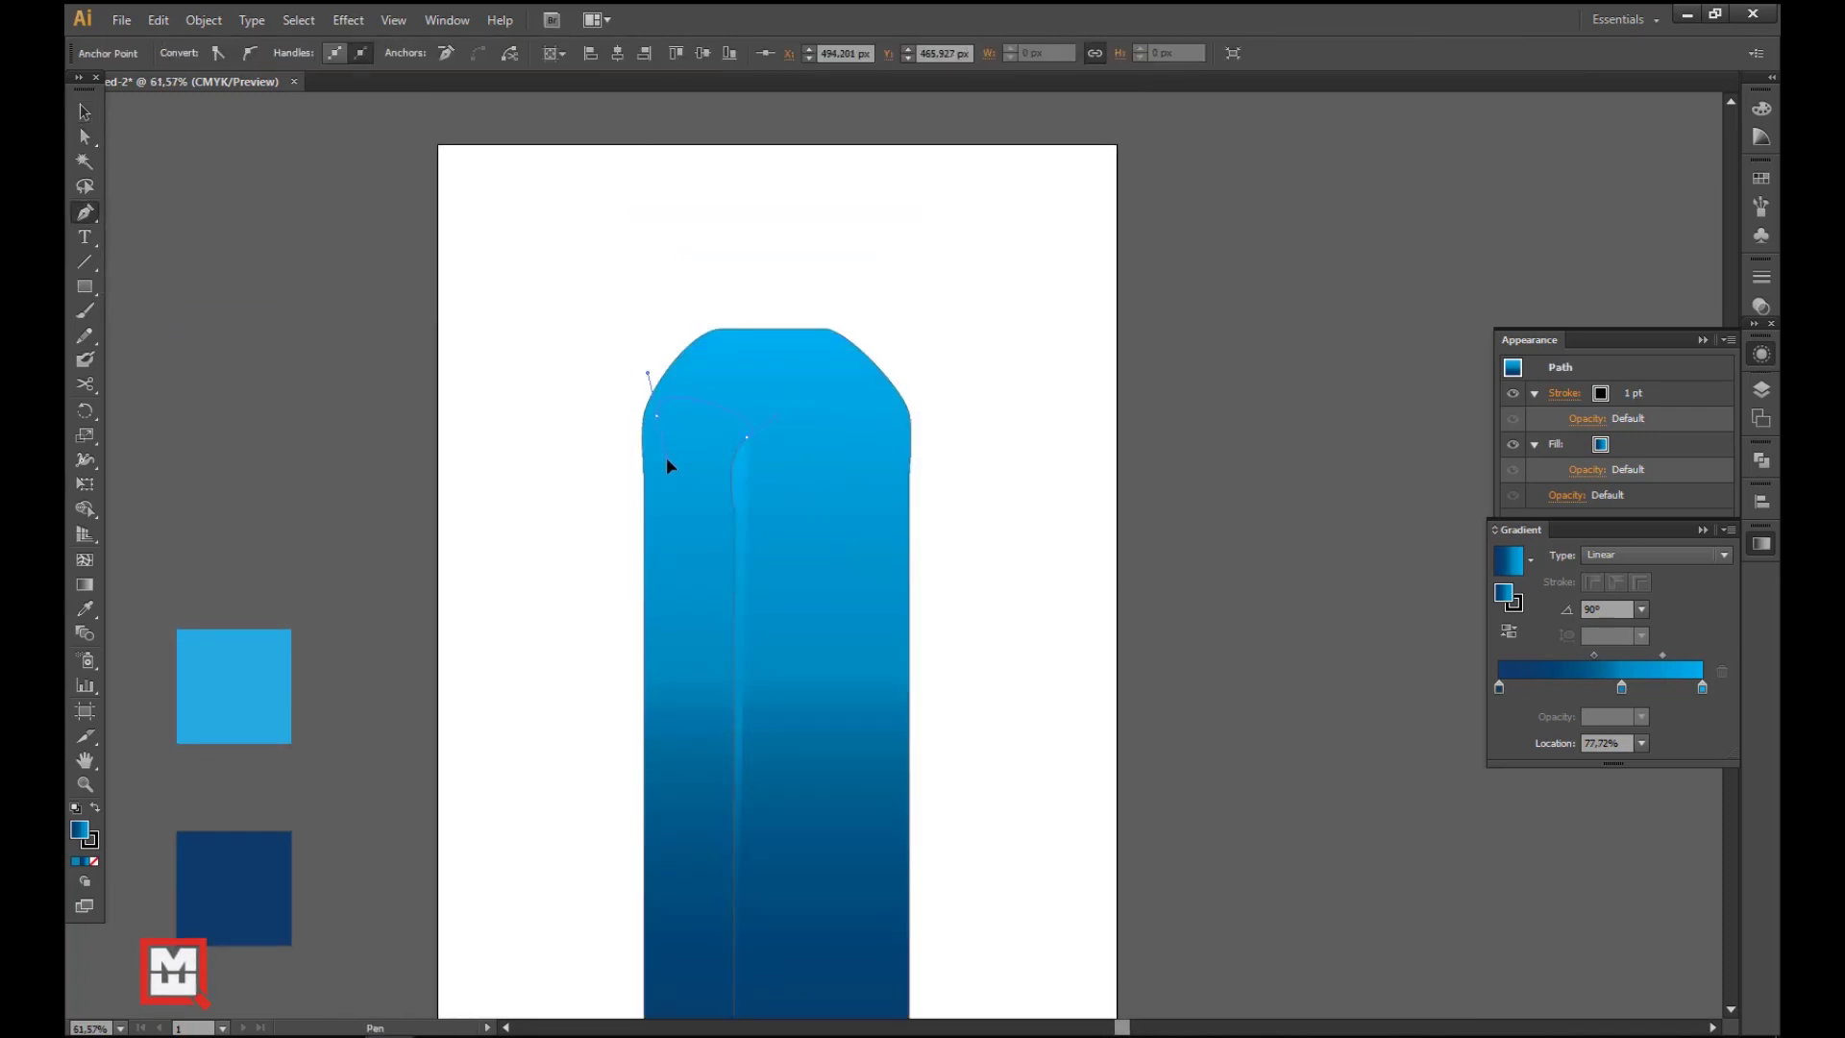
scroll(673, 481, down, 9)
click(673, 743)
click(750, 760)
- Fill the highlight strip white and adjust its anchor points and handles to smooth its rounded top and straight sides
key(a)
drag(675, 747, 674, 765)
drag(745, 405, 652, 569)
click(1762, 178)
click(1536, 186)
drag(646, 217, 601, 185)
drag(671, 929, 674, 928)
drag(799, 473, 699, 523)
scroll(711, 538, down, 1)
drag(610, 386, 536, 374)
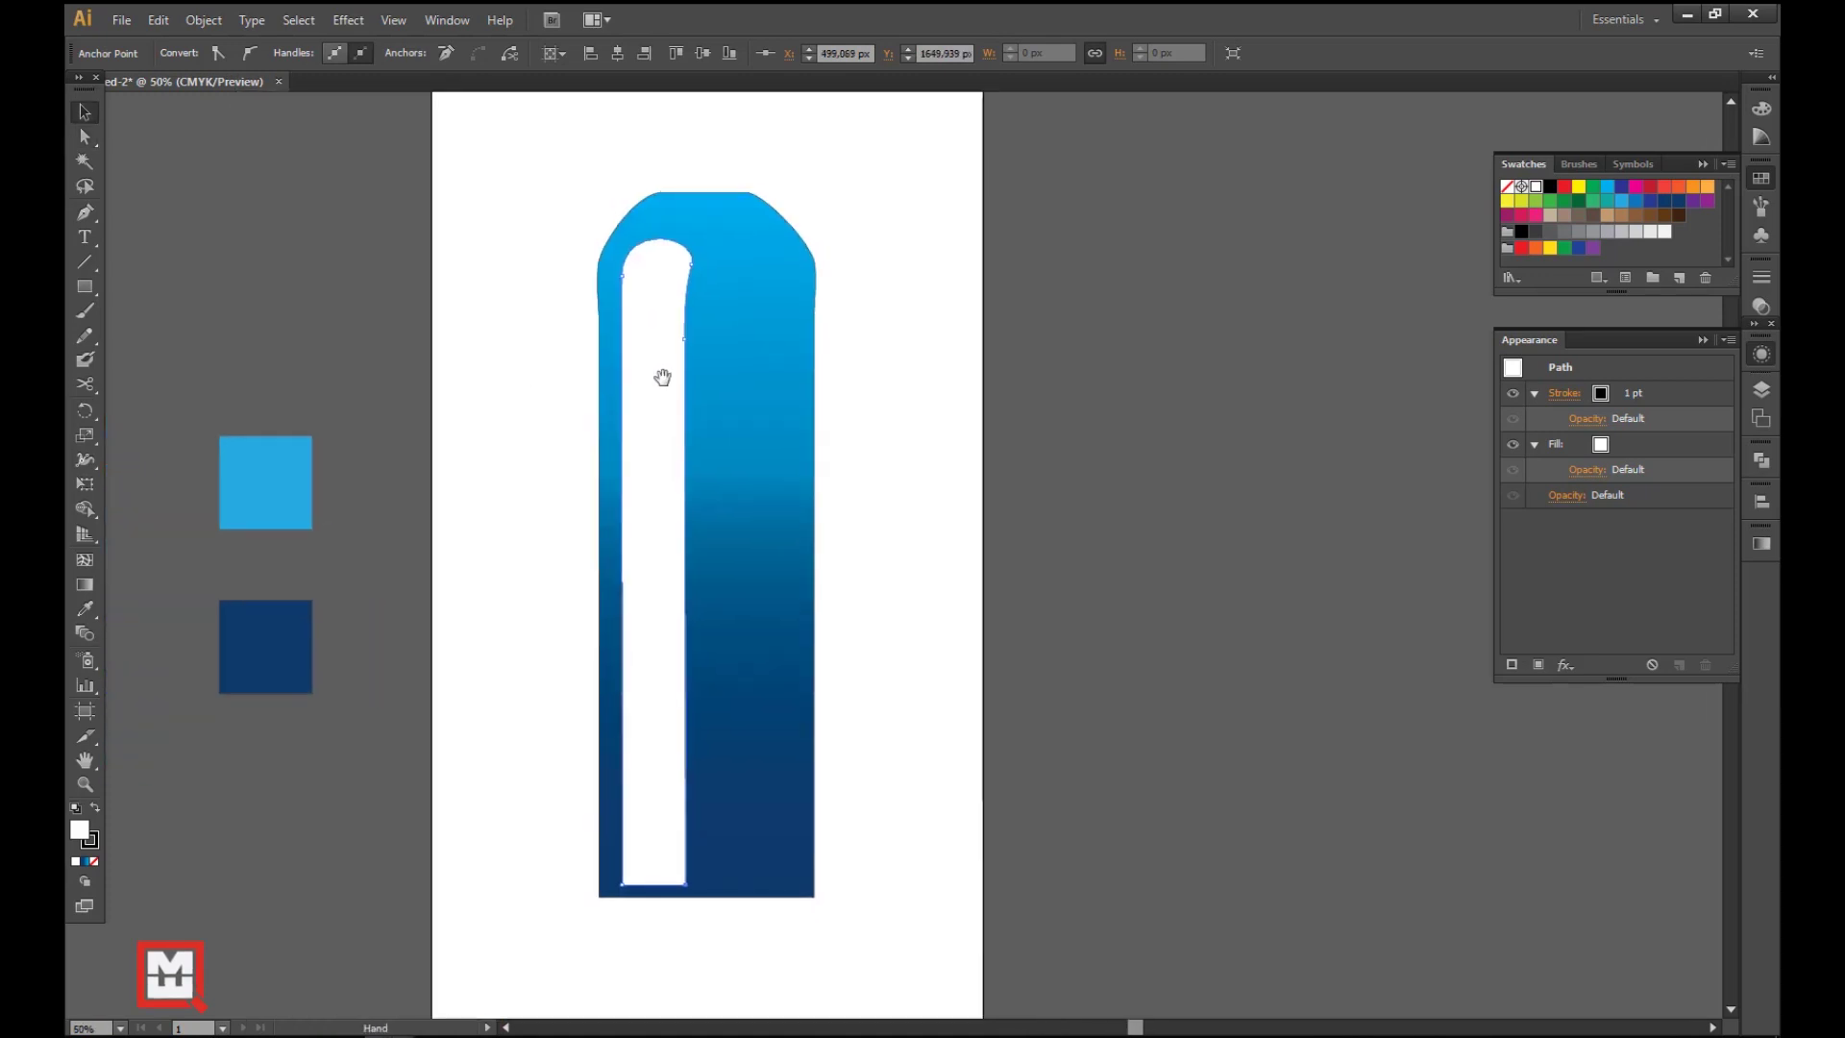
- Set the white highlight strip's opacity to 60%
key(v)
click(911, 457)
key(ctrl+z)
drag(715, 53, 724, 64)
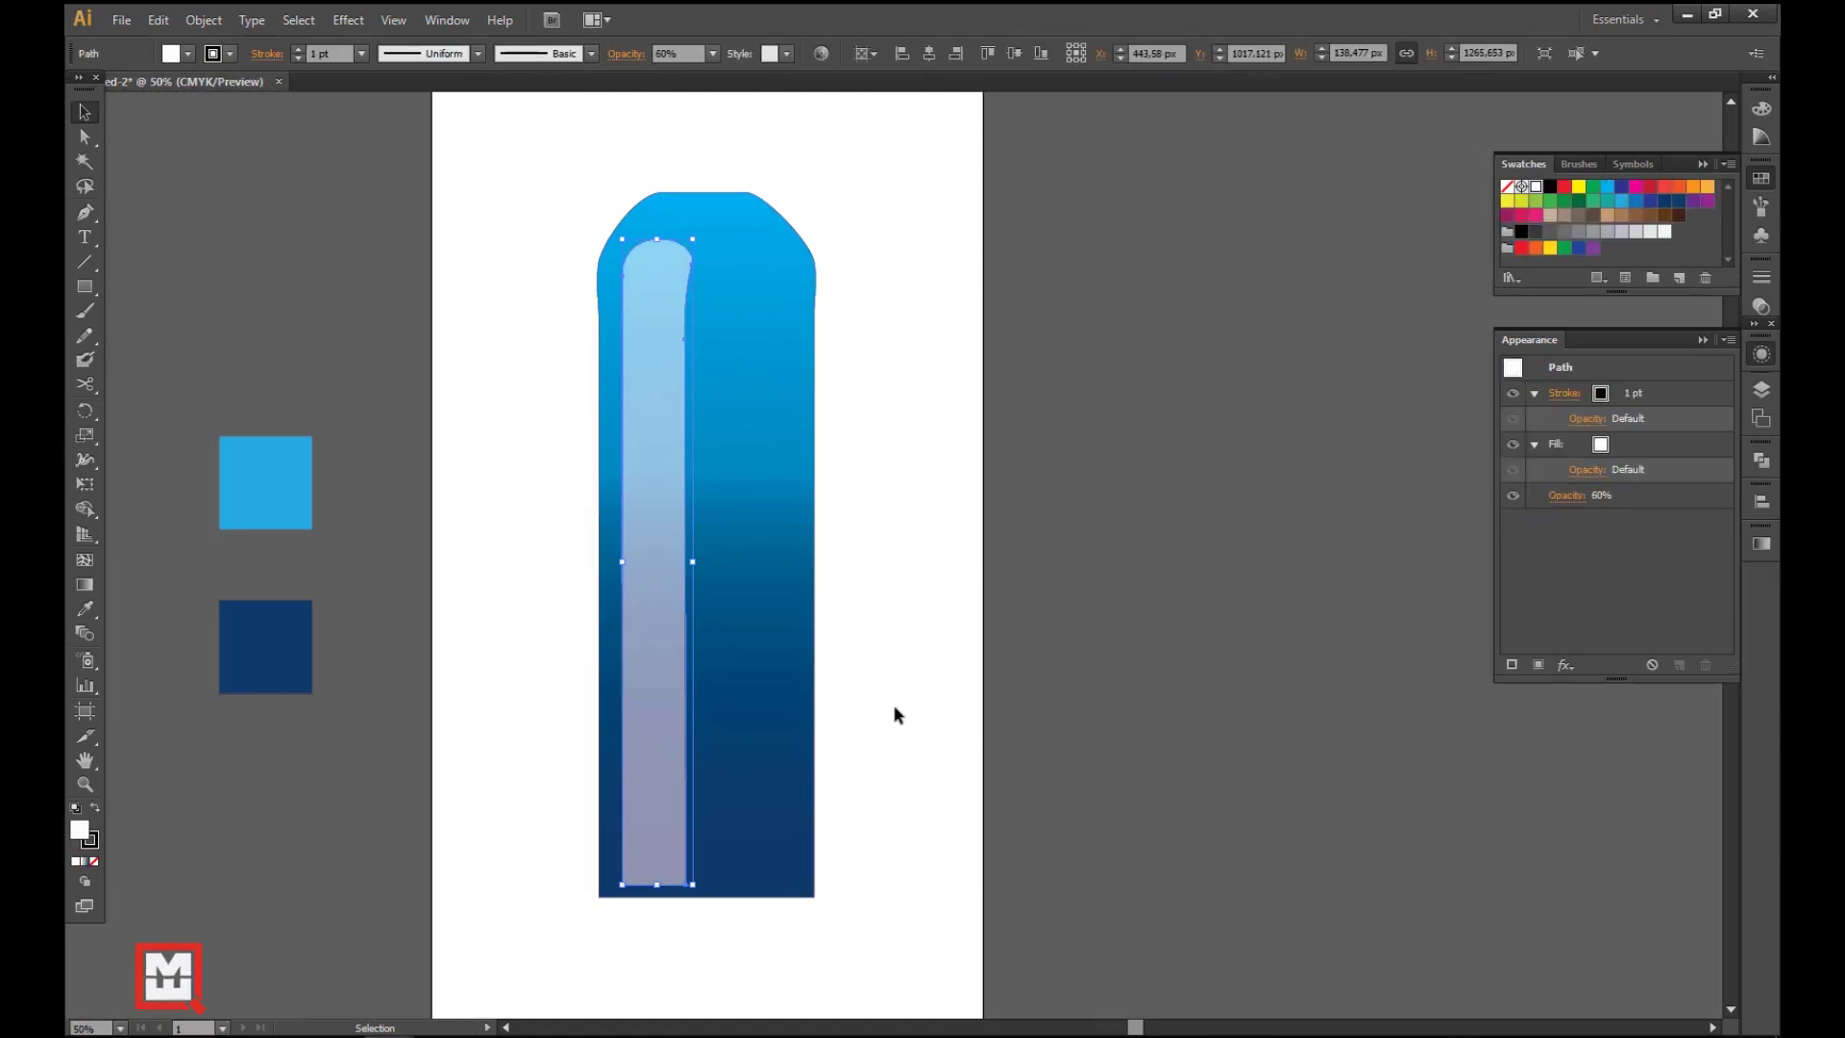
- Adjust the blue body's gradient sliders to make the transition from dark to light blue more gradual
click(790, 856)
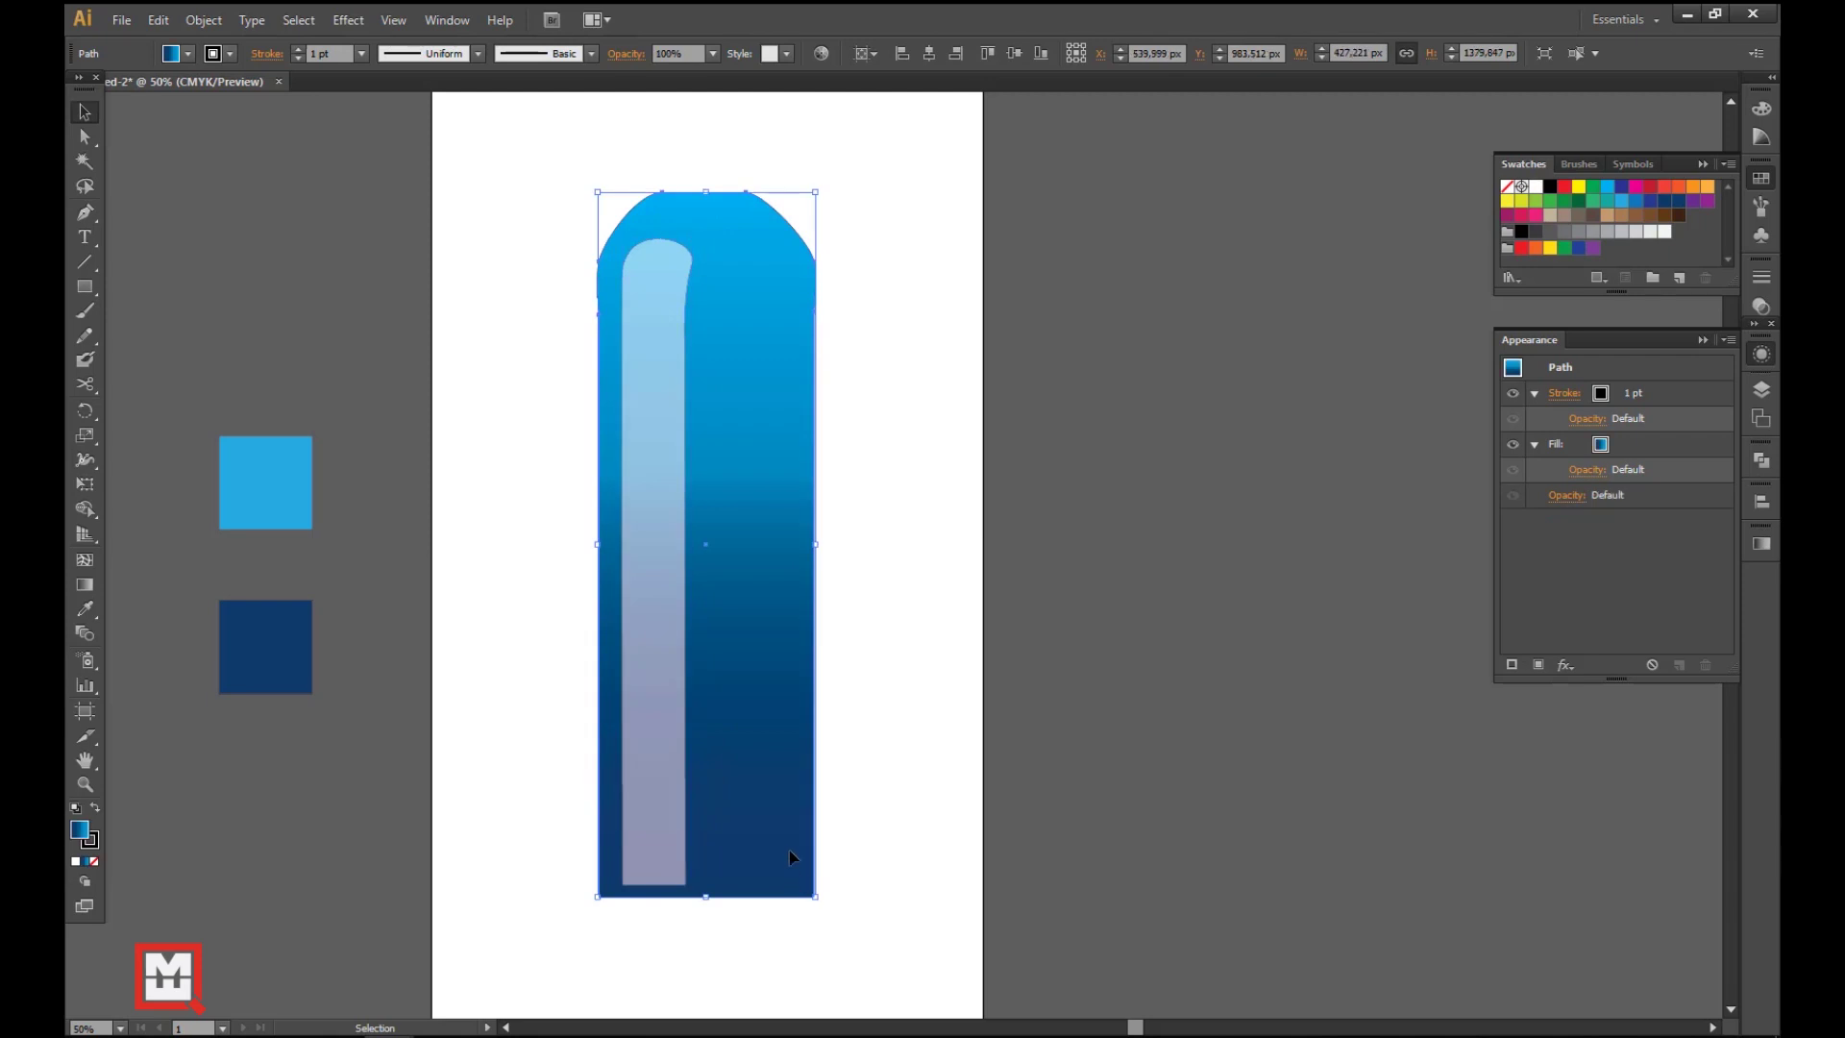
click(1602, 445)
click(1761, 544)
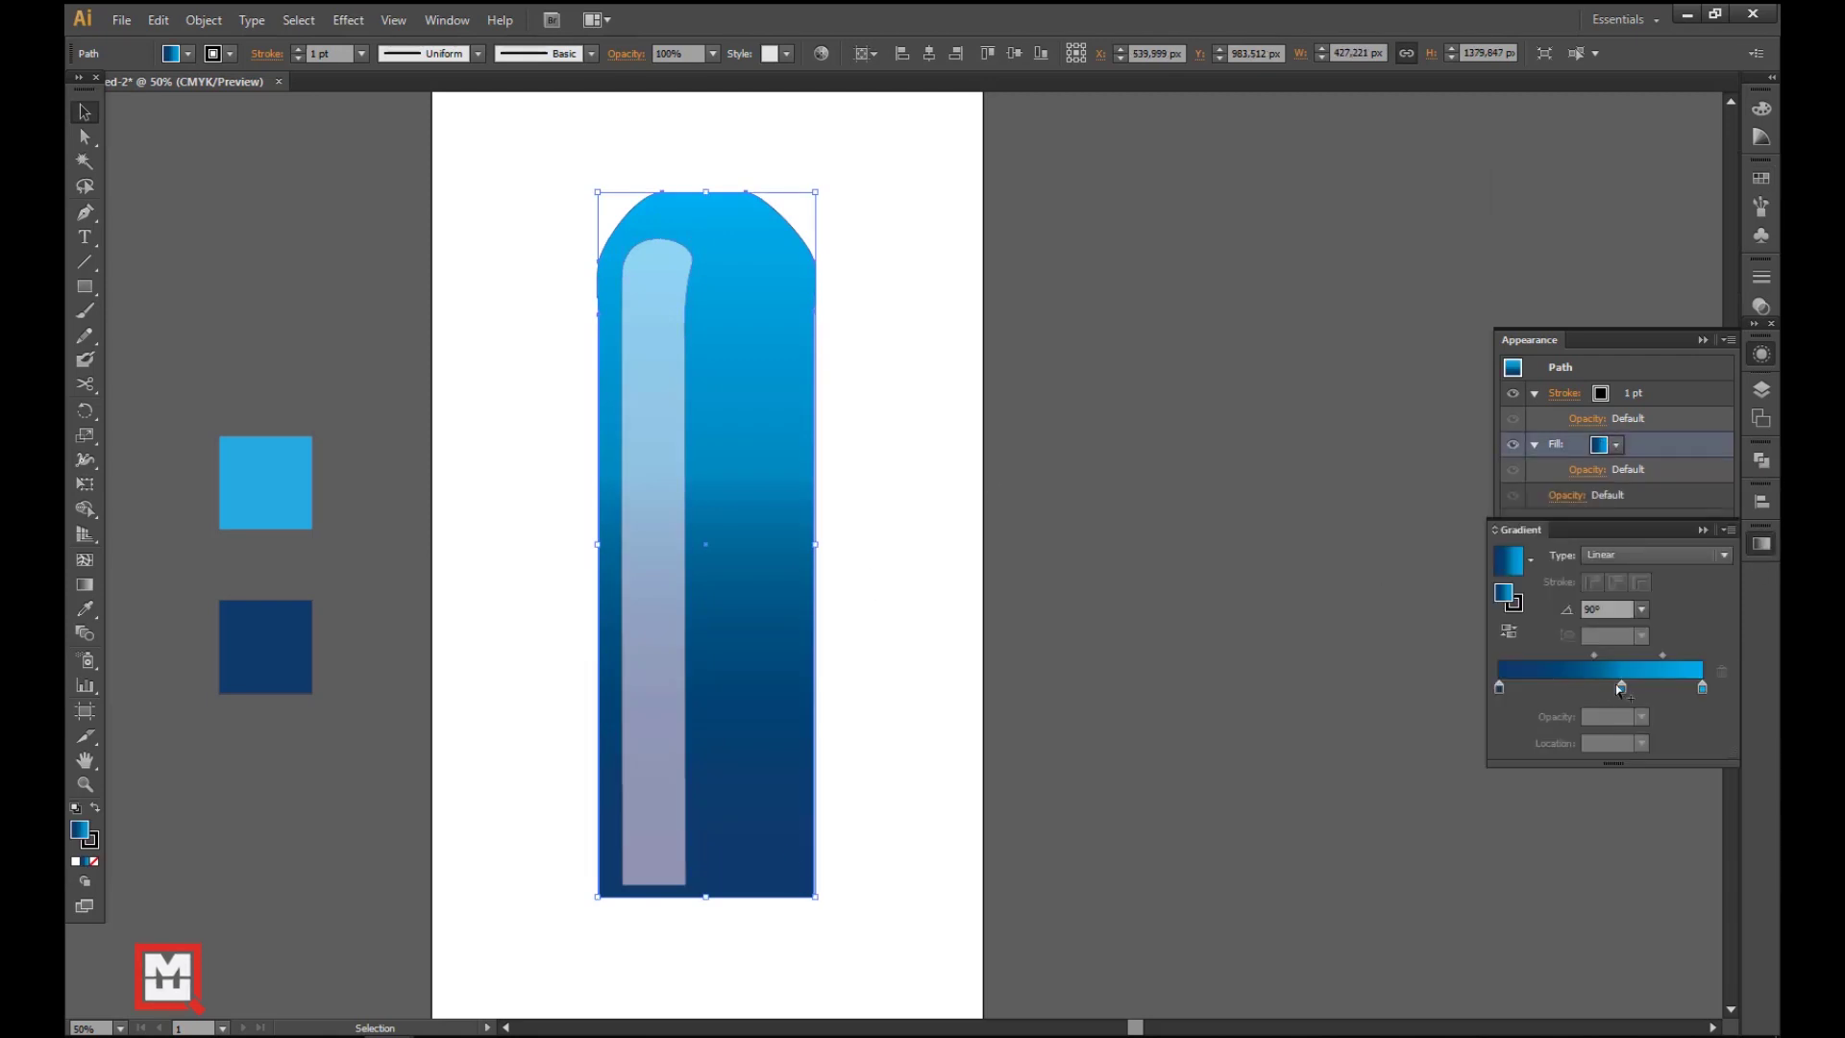
drag(1602, 656, 1578, 654)
- Widen the left highlight strip evenly on both sides
click(660, 321)
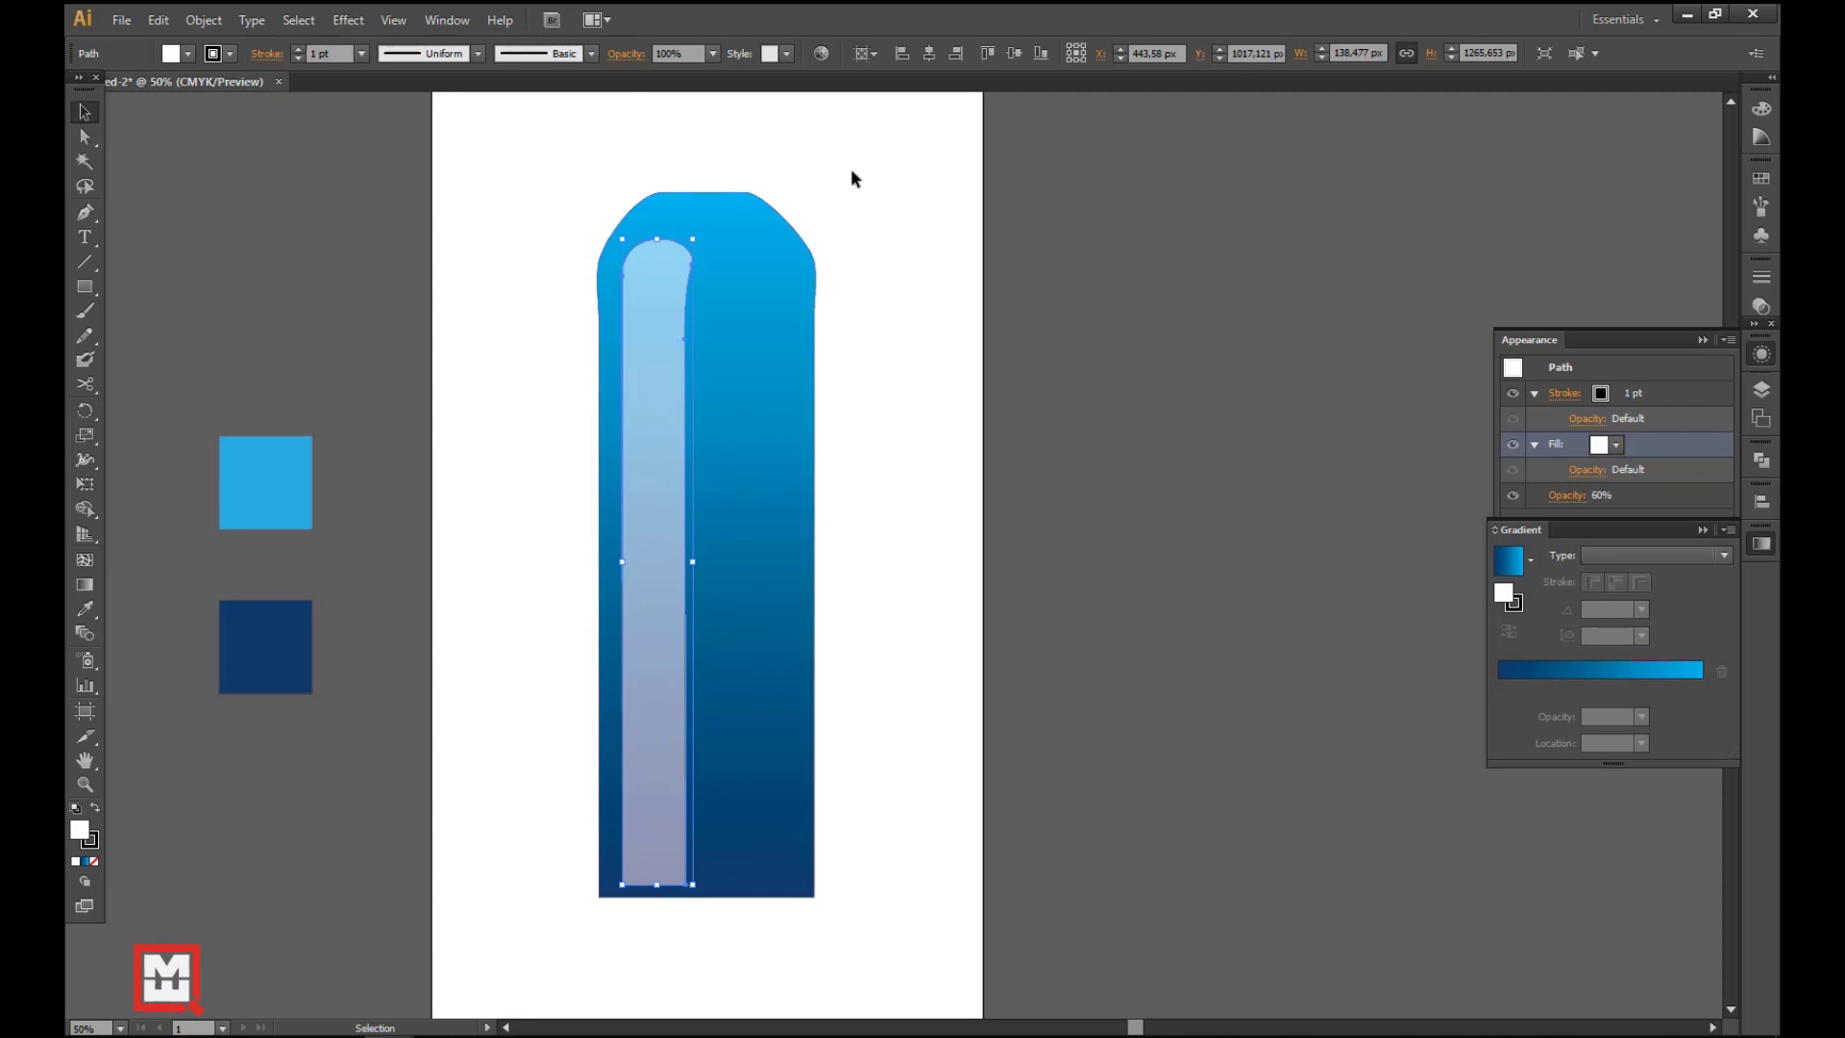
click(1617, 446)
click(1055, 424)
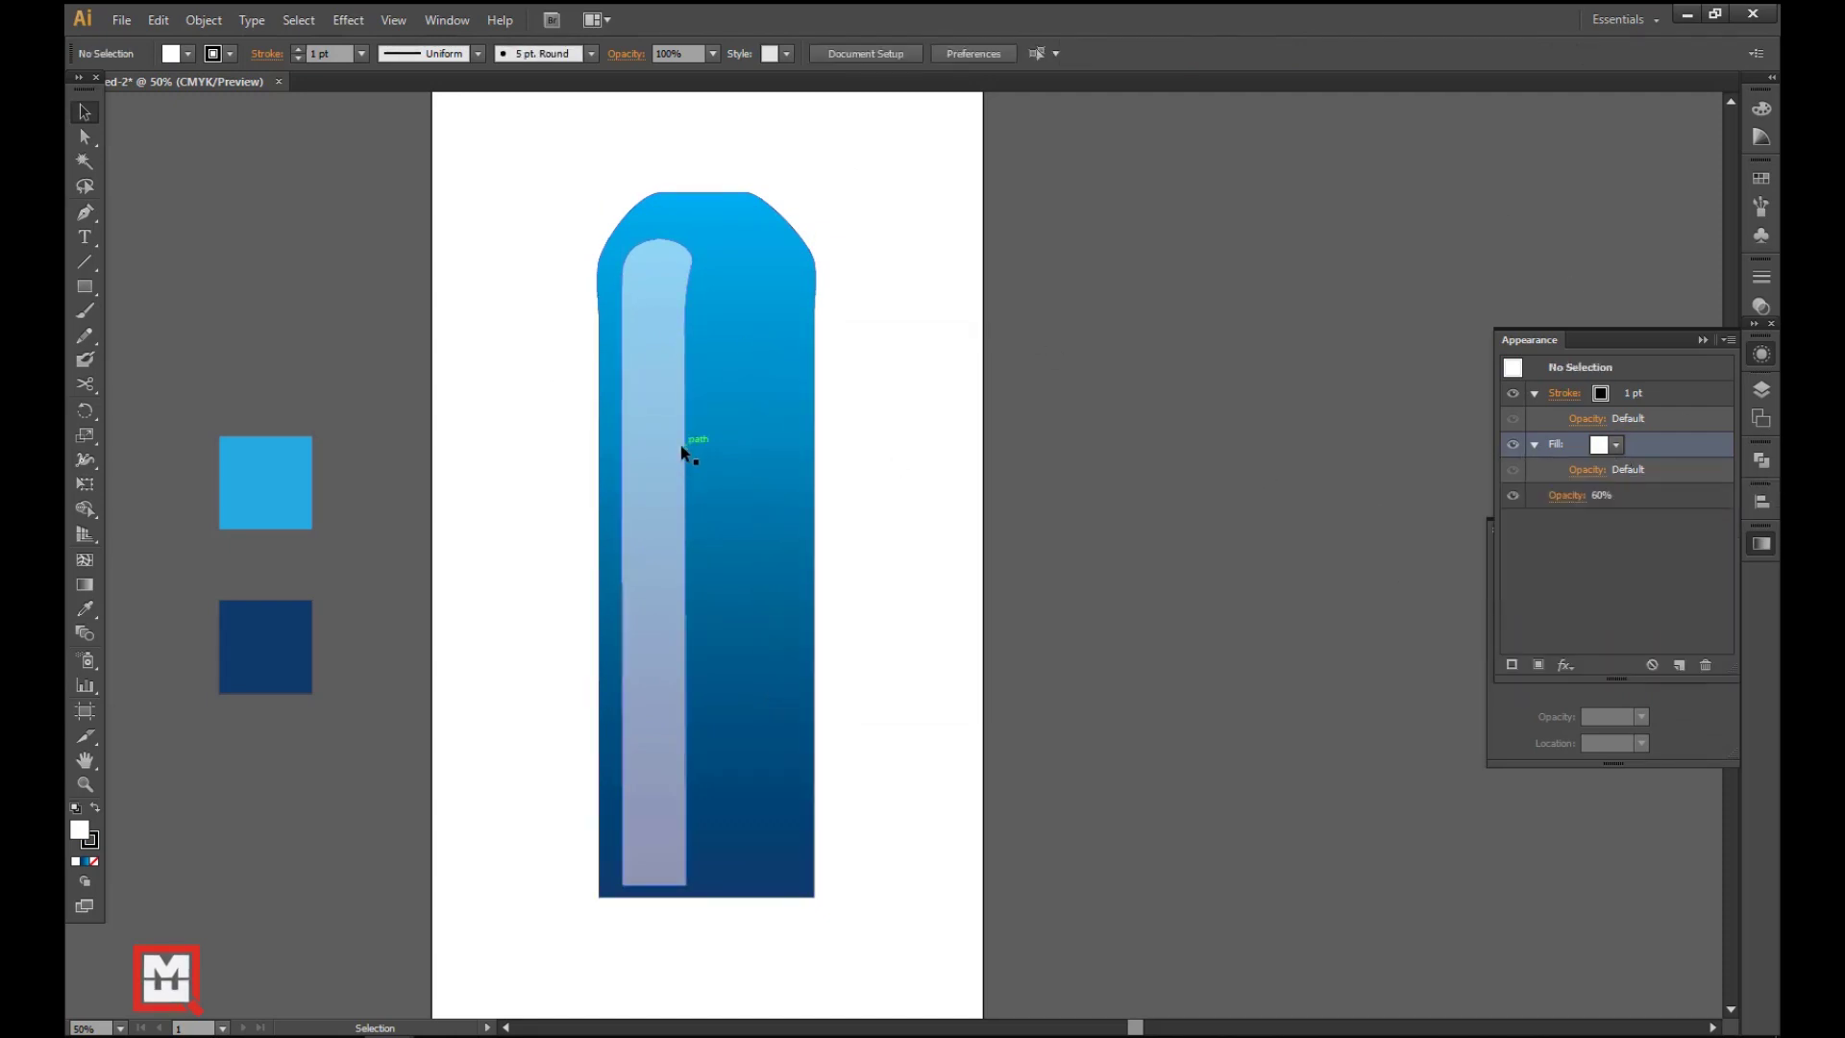
click(645, 526)
drag(622, 562, 707, 563)
click(482, 413)
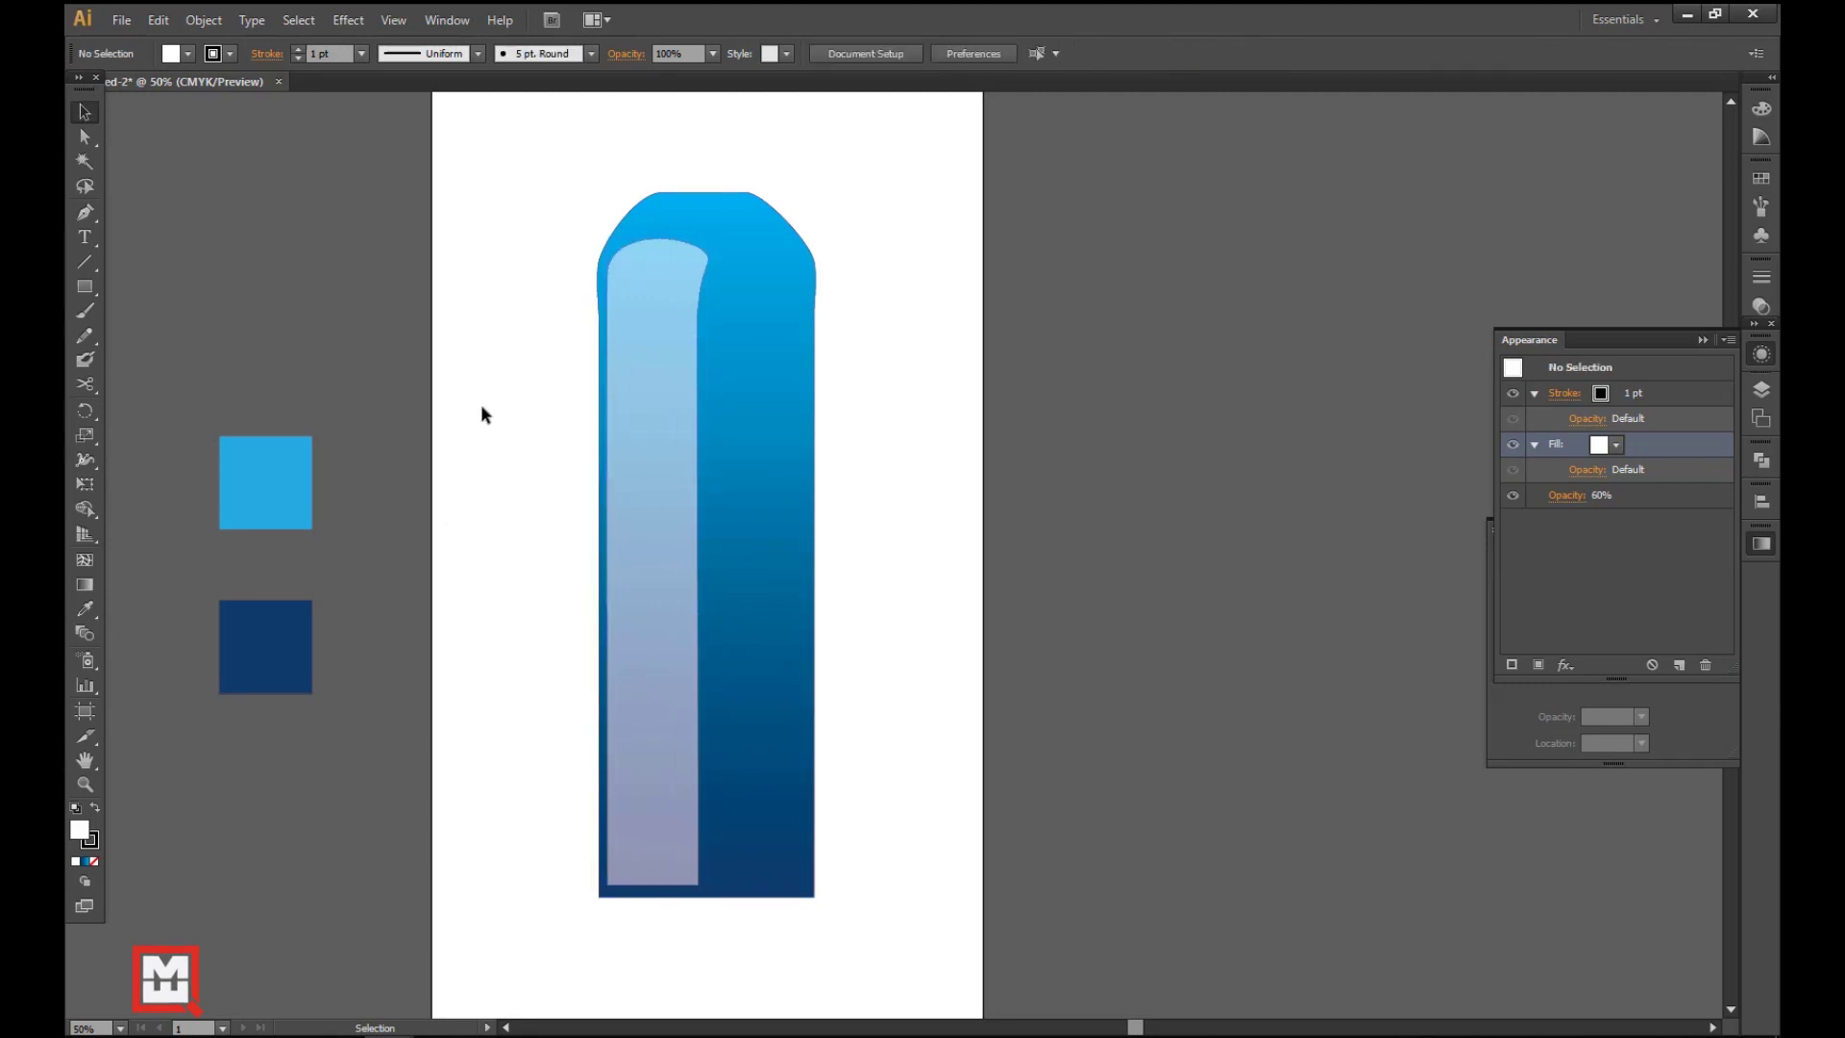
- Draw a second closed white highlight shape with a curved top along the right side of the body
click(745, 873)
click(804, 873)
click(797, 308)
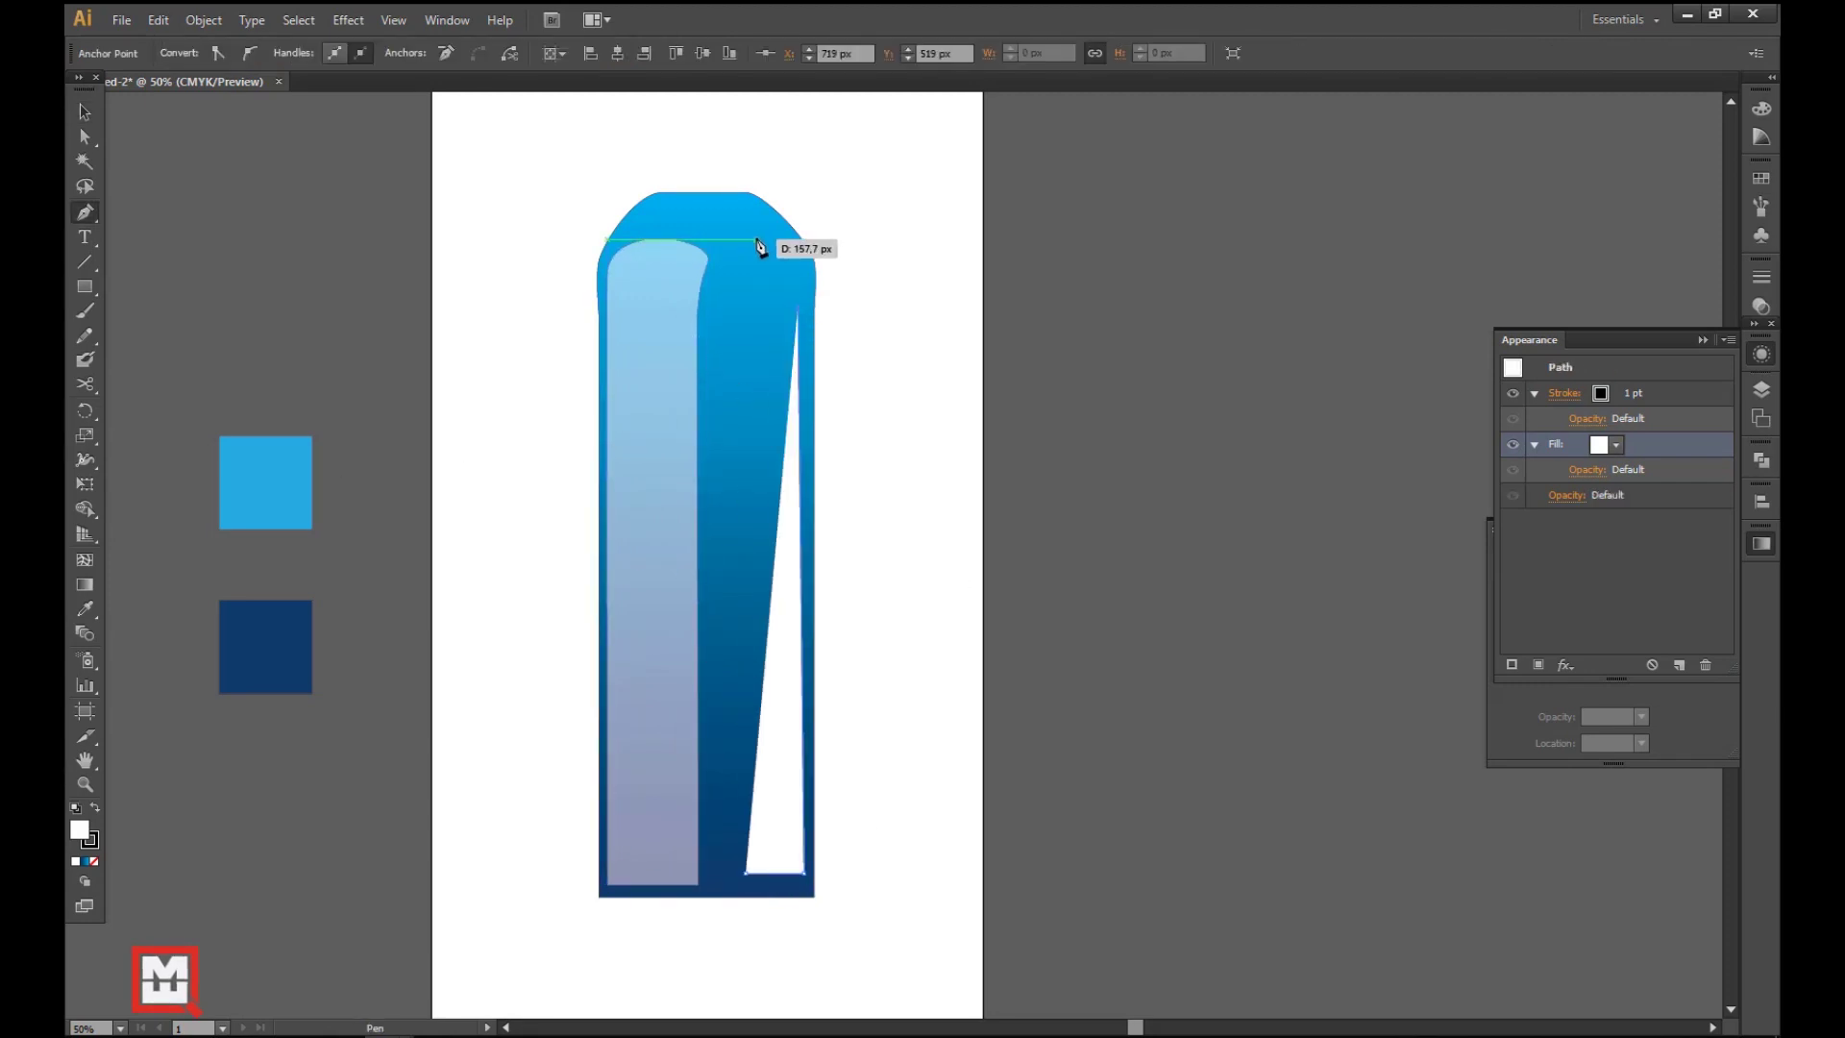
click(756, 240)
click(746, 874)
key(v)
click(854, 646)
click(759, 858)
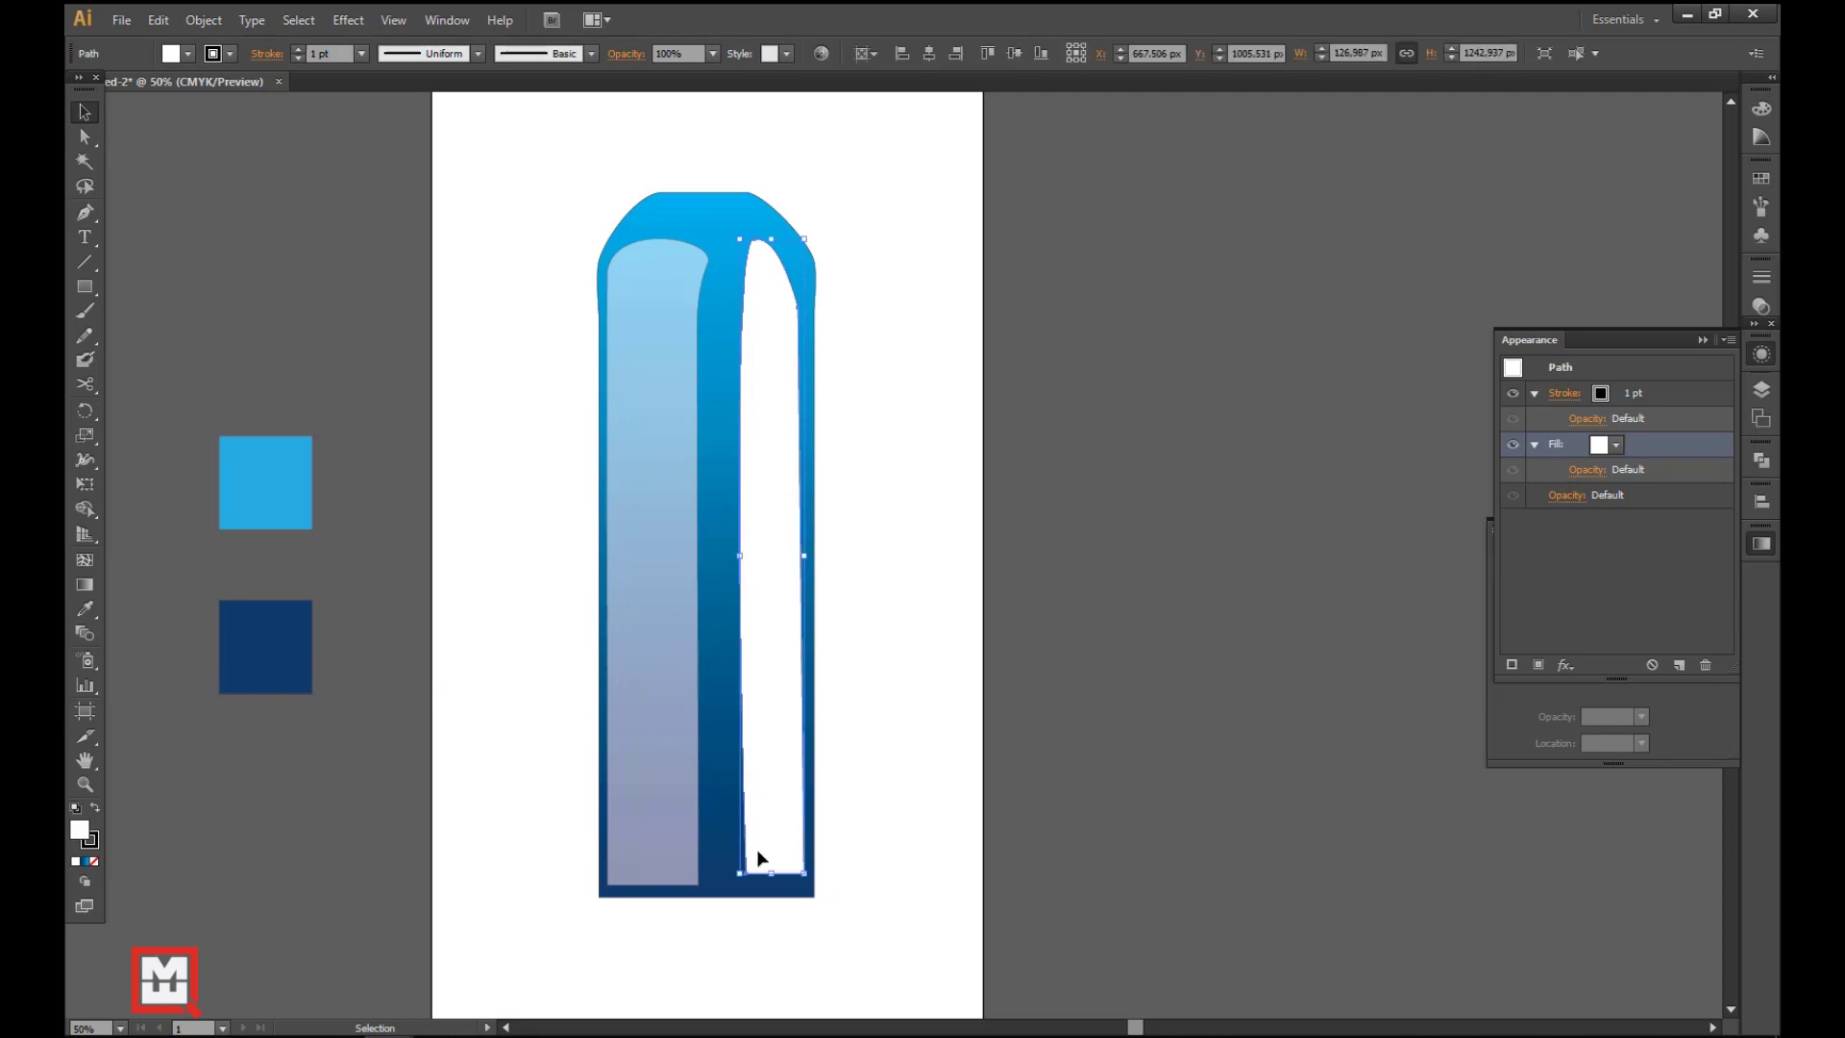
- Reshape the right highlight by shifting its top point inward and adding an anchor point that bends its inner edge
click(85, 138)
drag(756, 240, 740, 235)
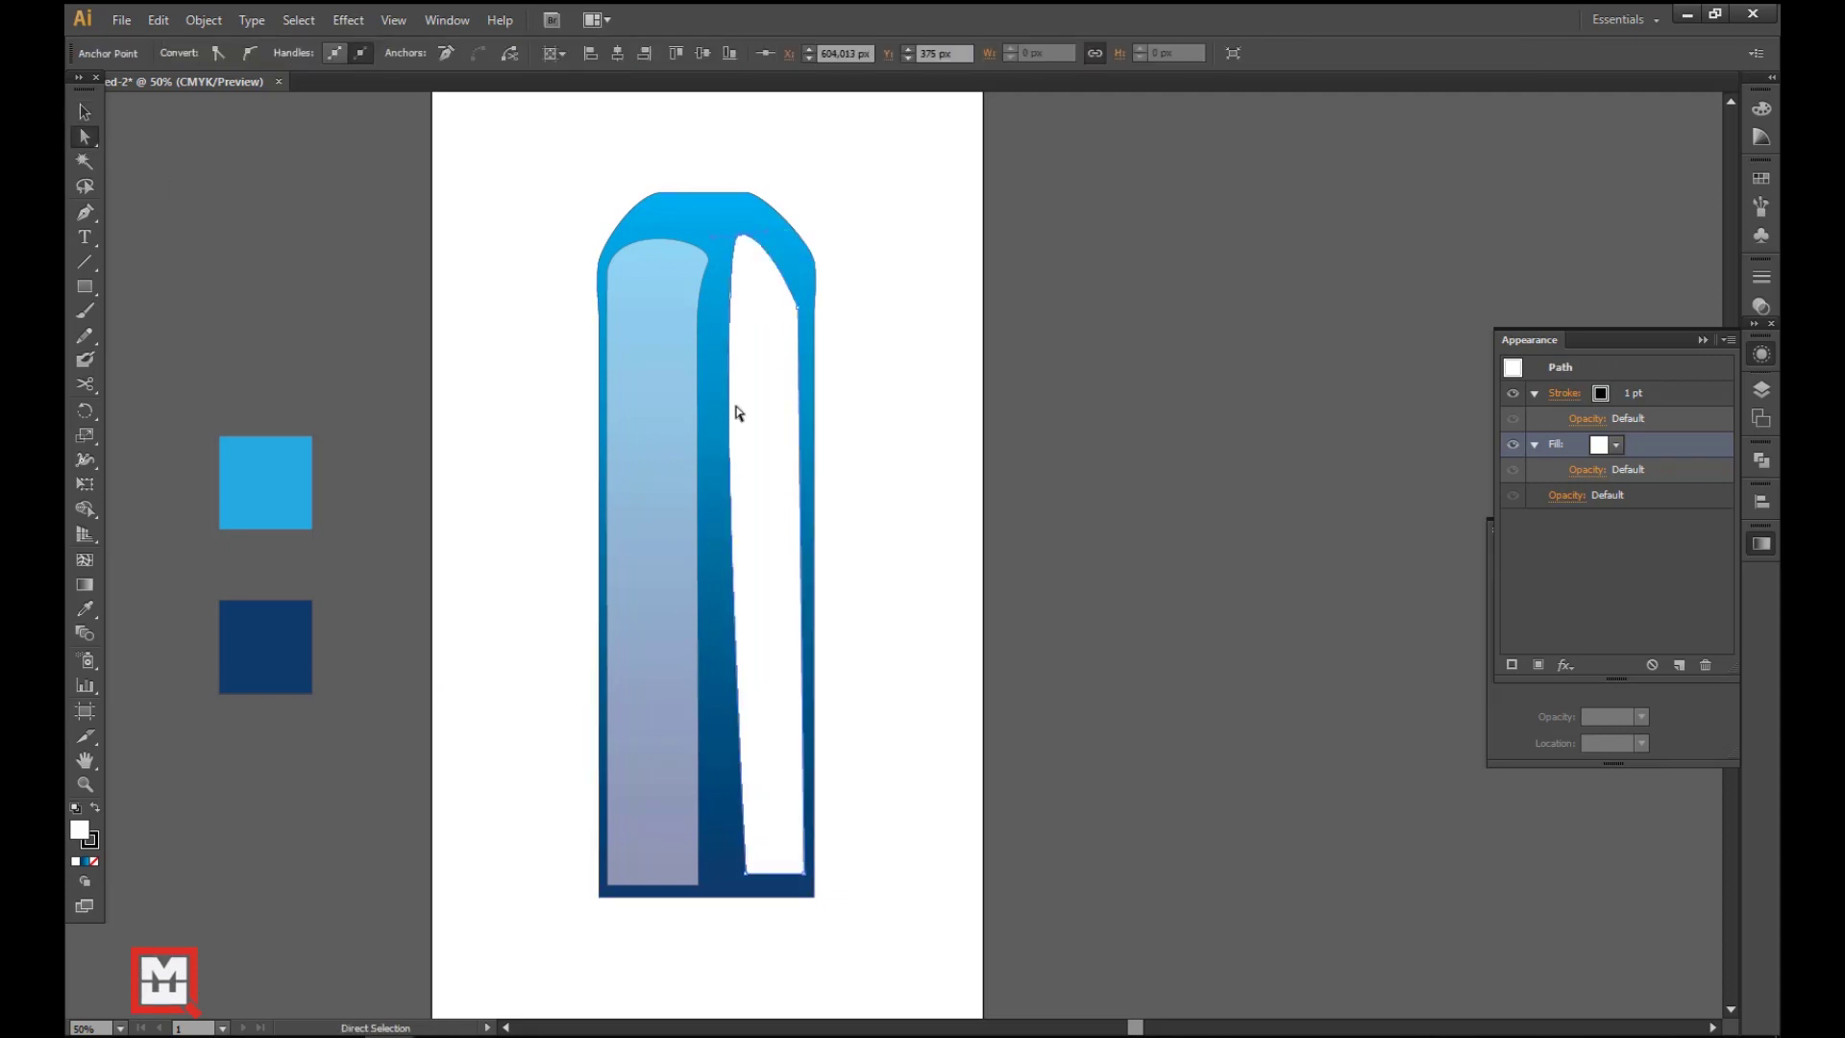
click(87, 213)
click(207, 237)
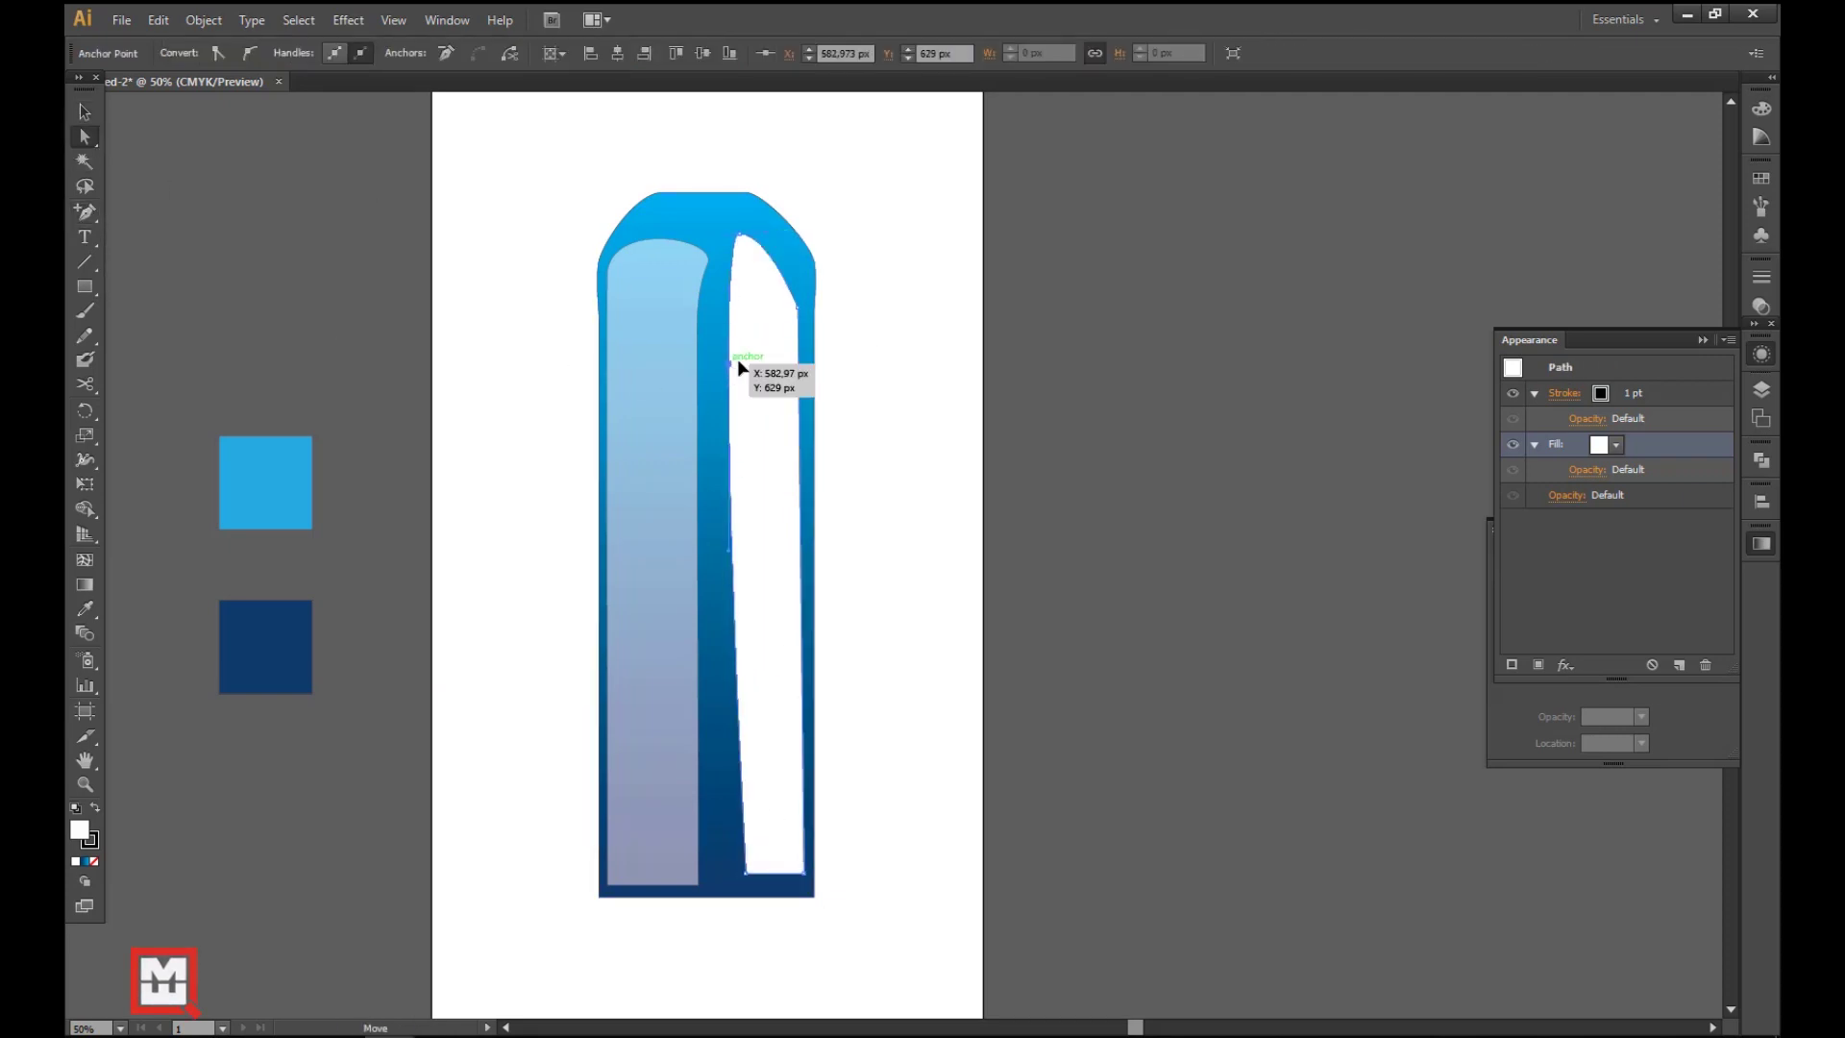
drag(730, 370, 755, 366)
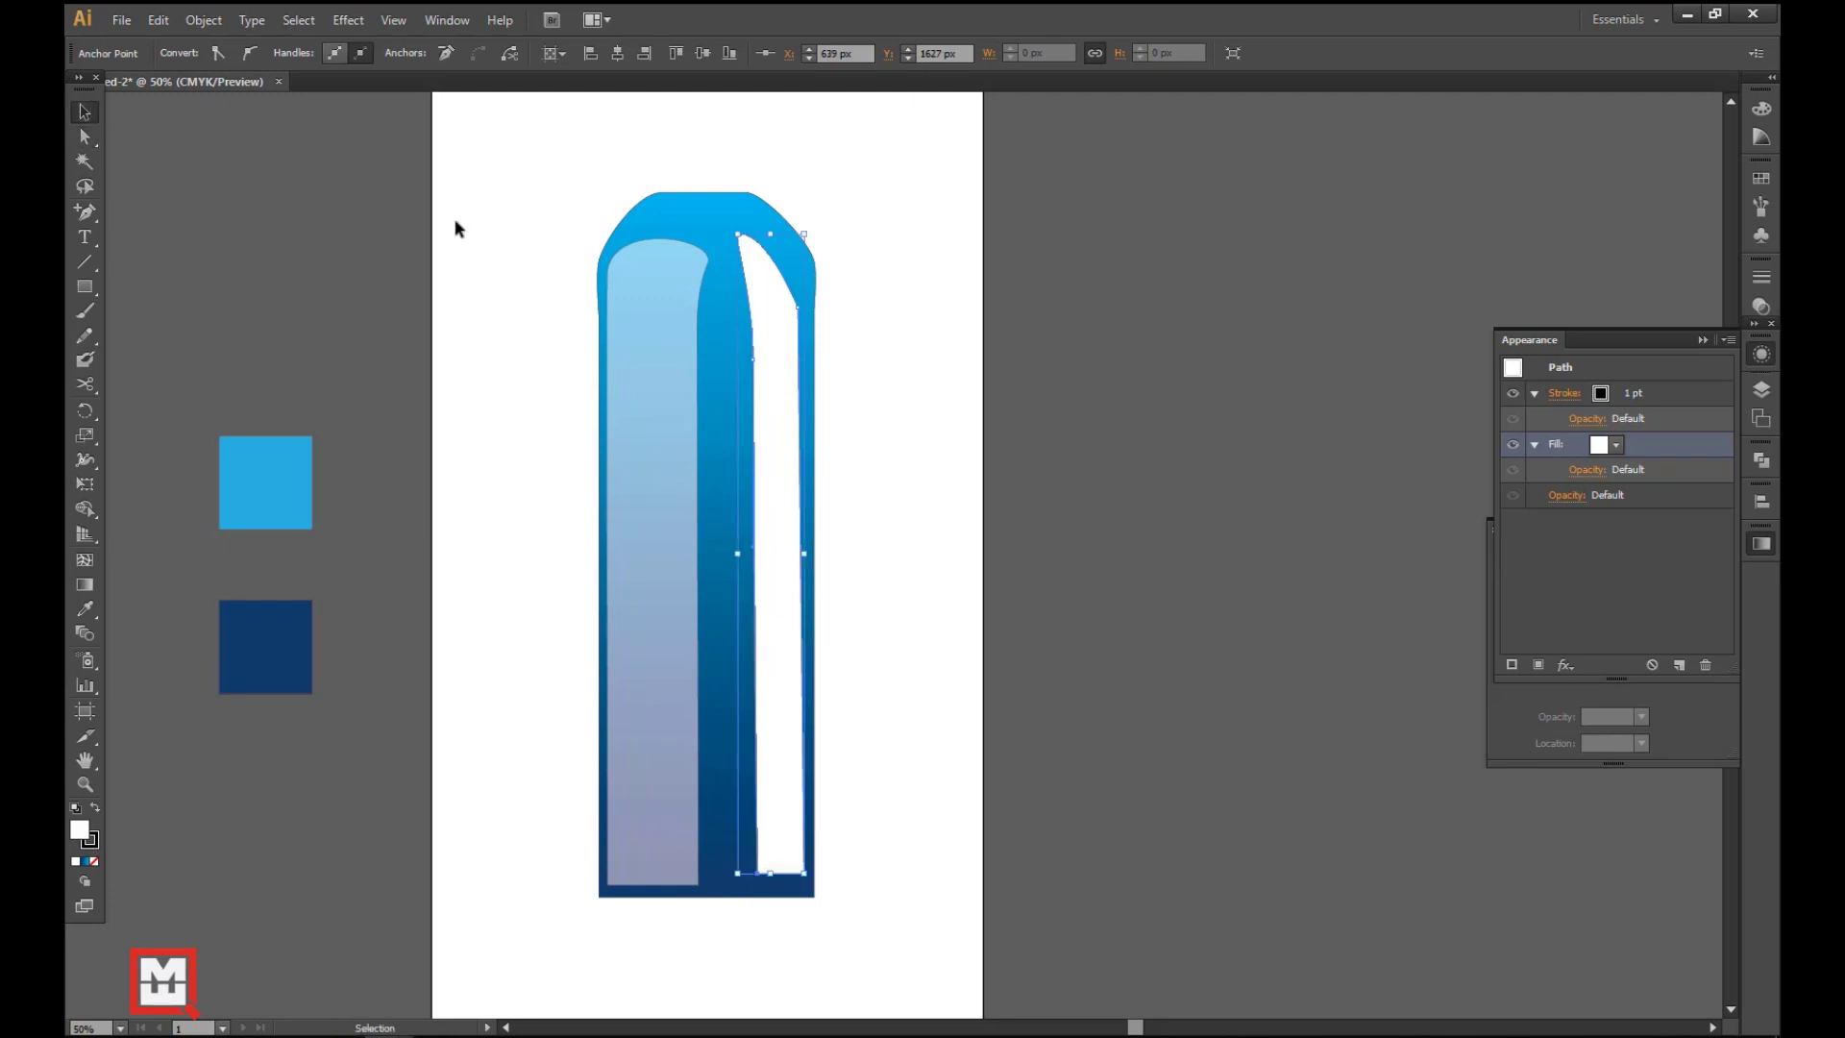
click(86, 111)
key(ctrl+z)
key(ctrl+z)
key(ctrl+z)
key(ctrl+z)
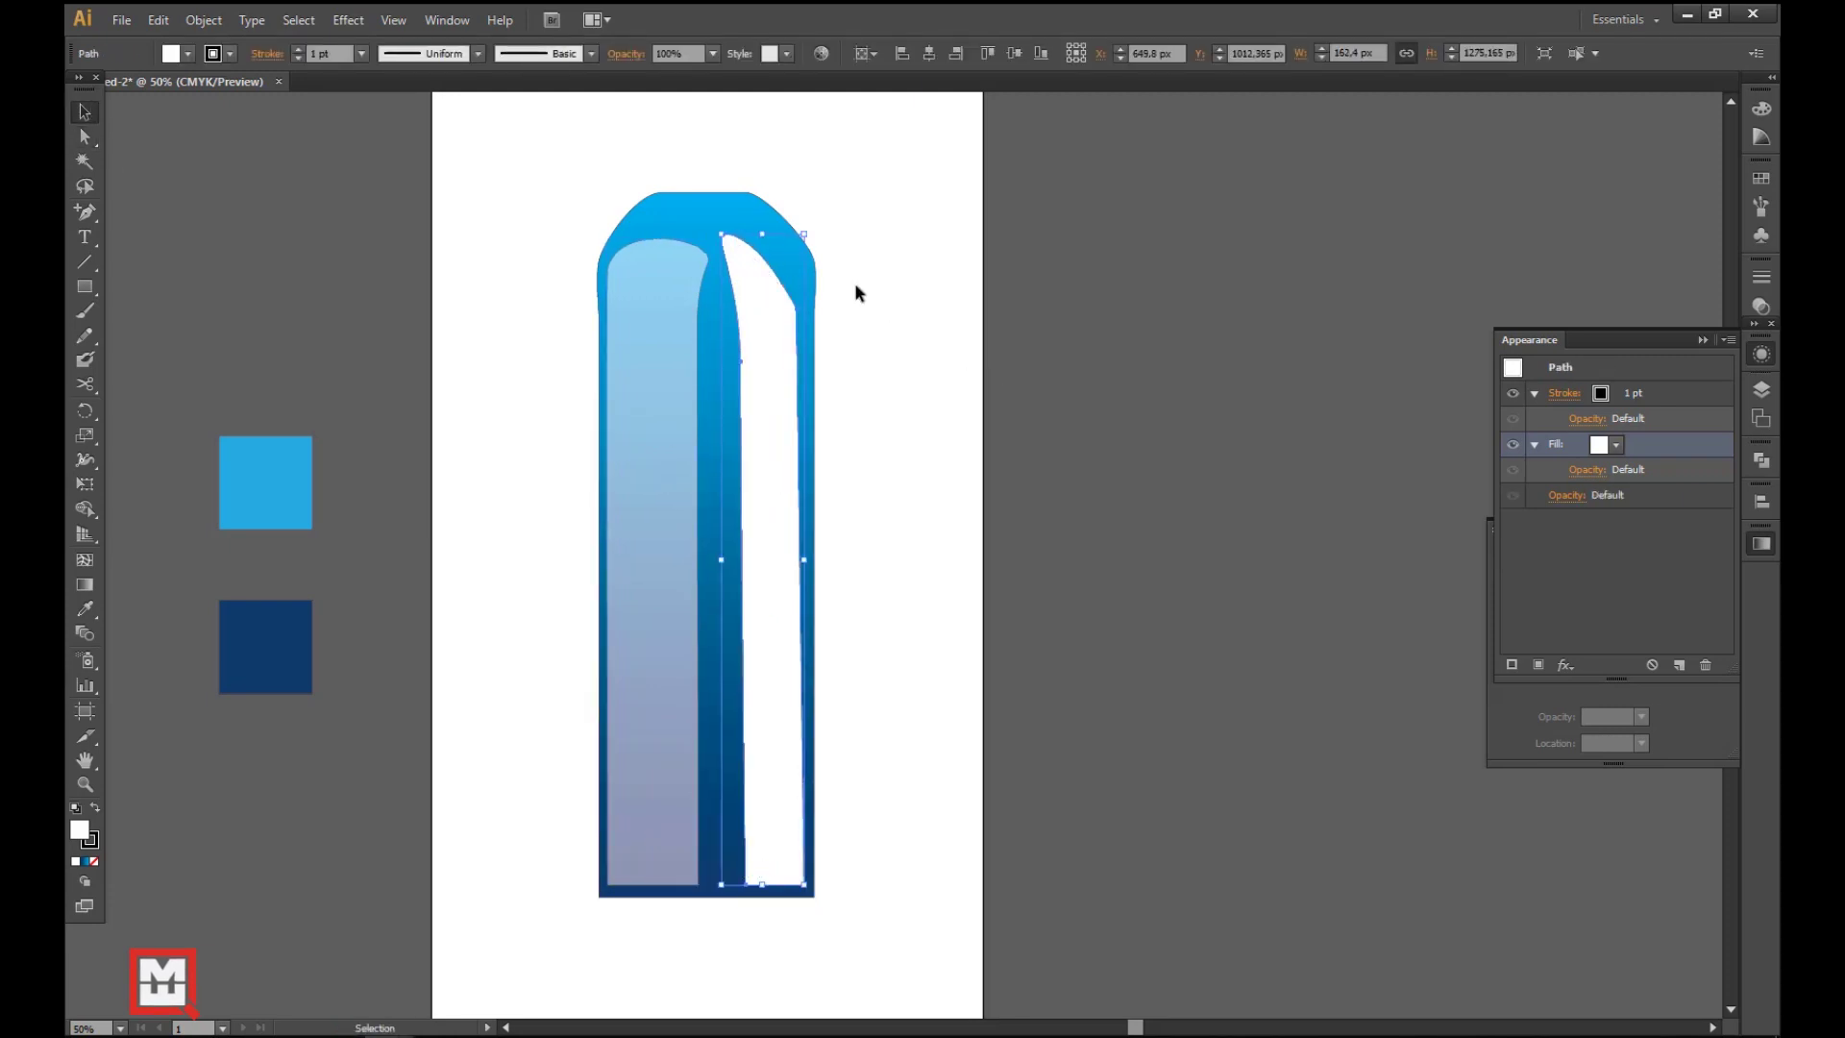
- Apply a linear gradient to the right highlight, make its first stop white and remove the middle stop
click(1761, 543)
click(1584, 551)
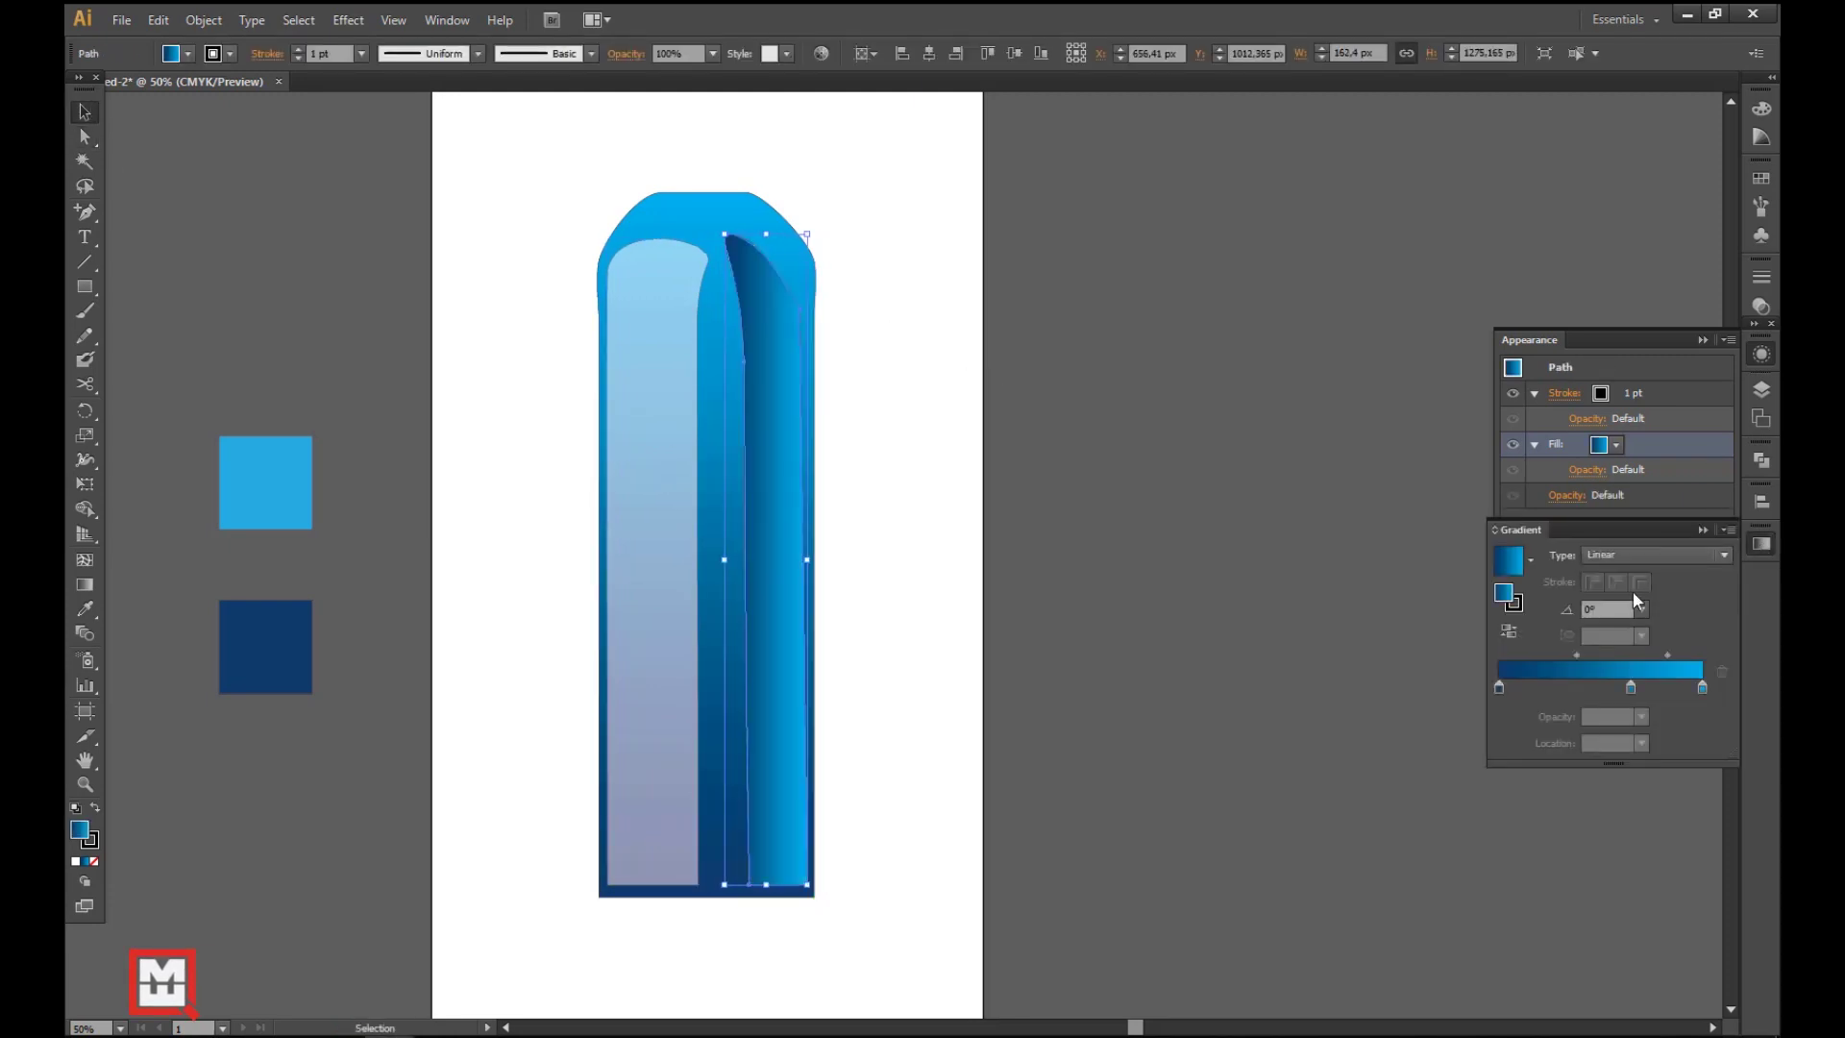
drag(1520, 688, 1631, 688)
double_click(1499, 688)
click(1519, 749)
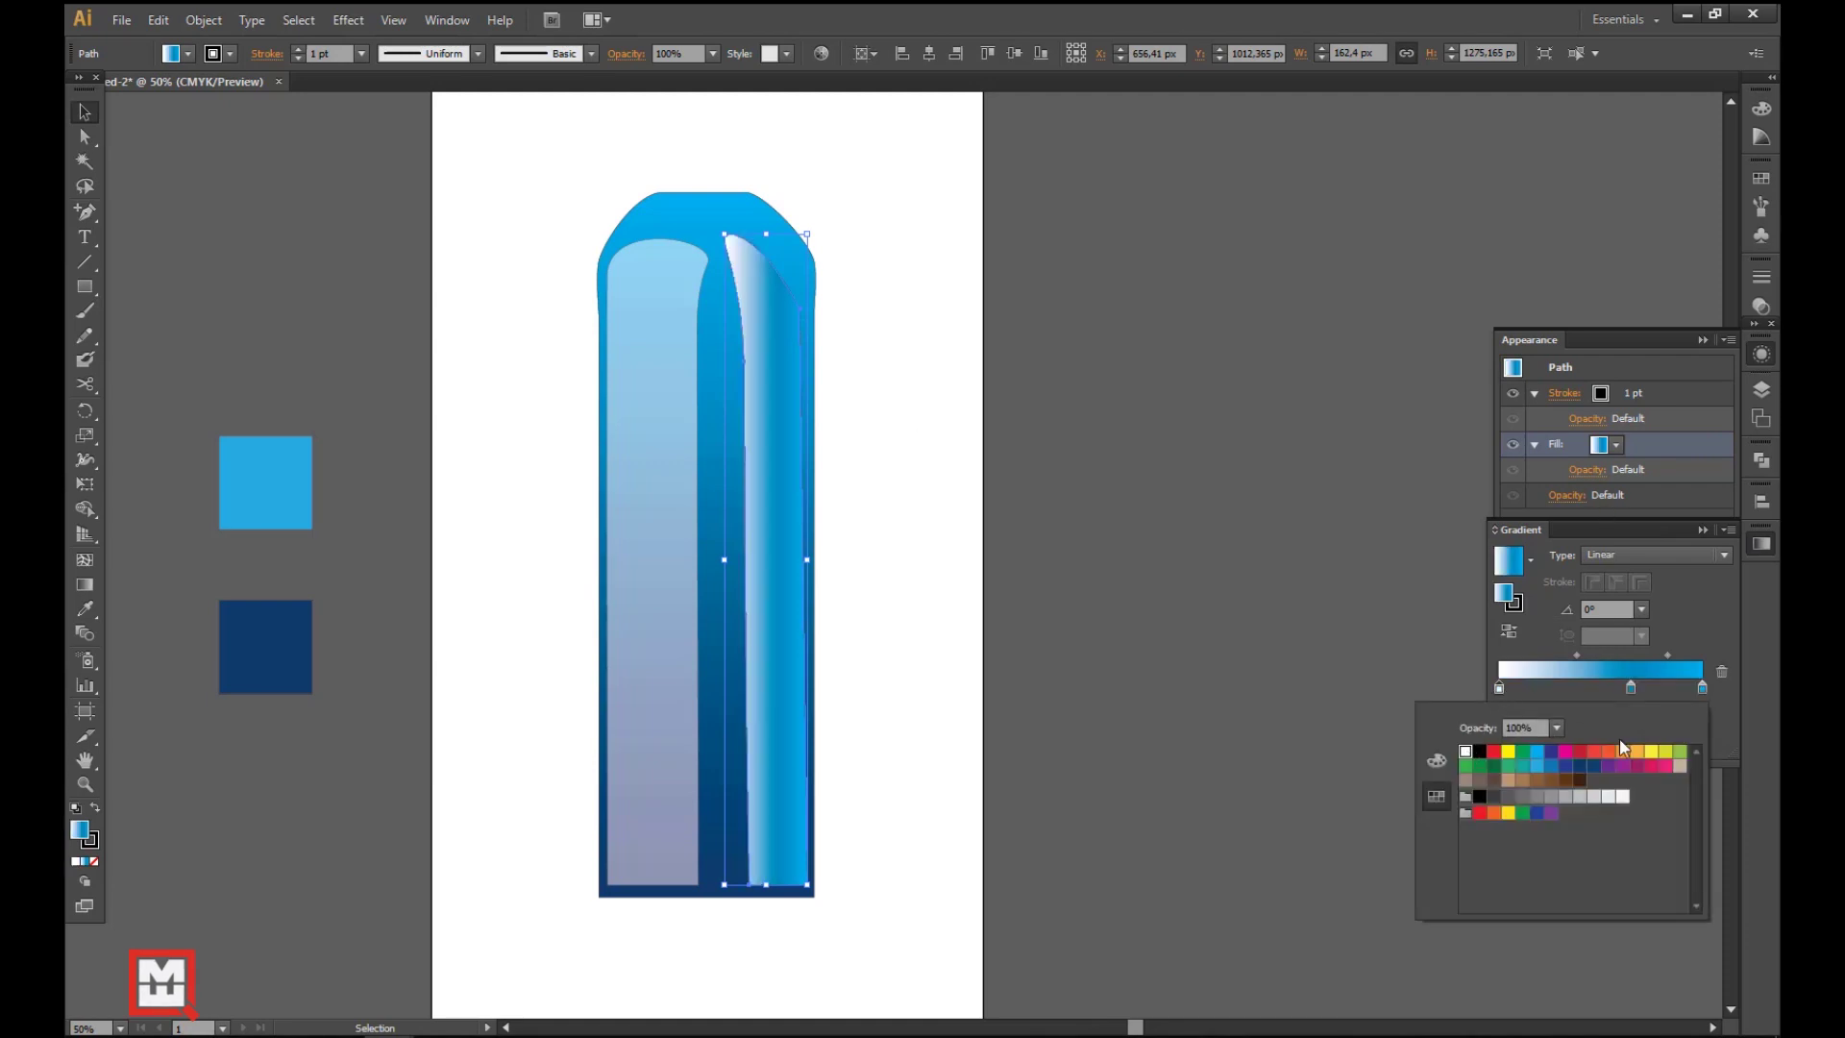
click(1722, 680)
click(1722, 680)
- Make the end stop white and place a 0% opacity white stop at 35.47% in the right highlight's gradient
double_click(1703, 688)
click(1466, 750)
click(1703, 688)
double_click(1703, 688)
click(1466, 750)
click(1631, 688)
drag(1631, 688, 1573, 689)
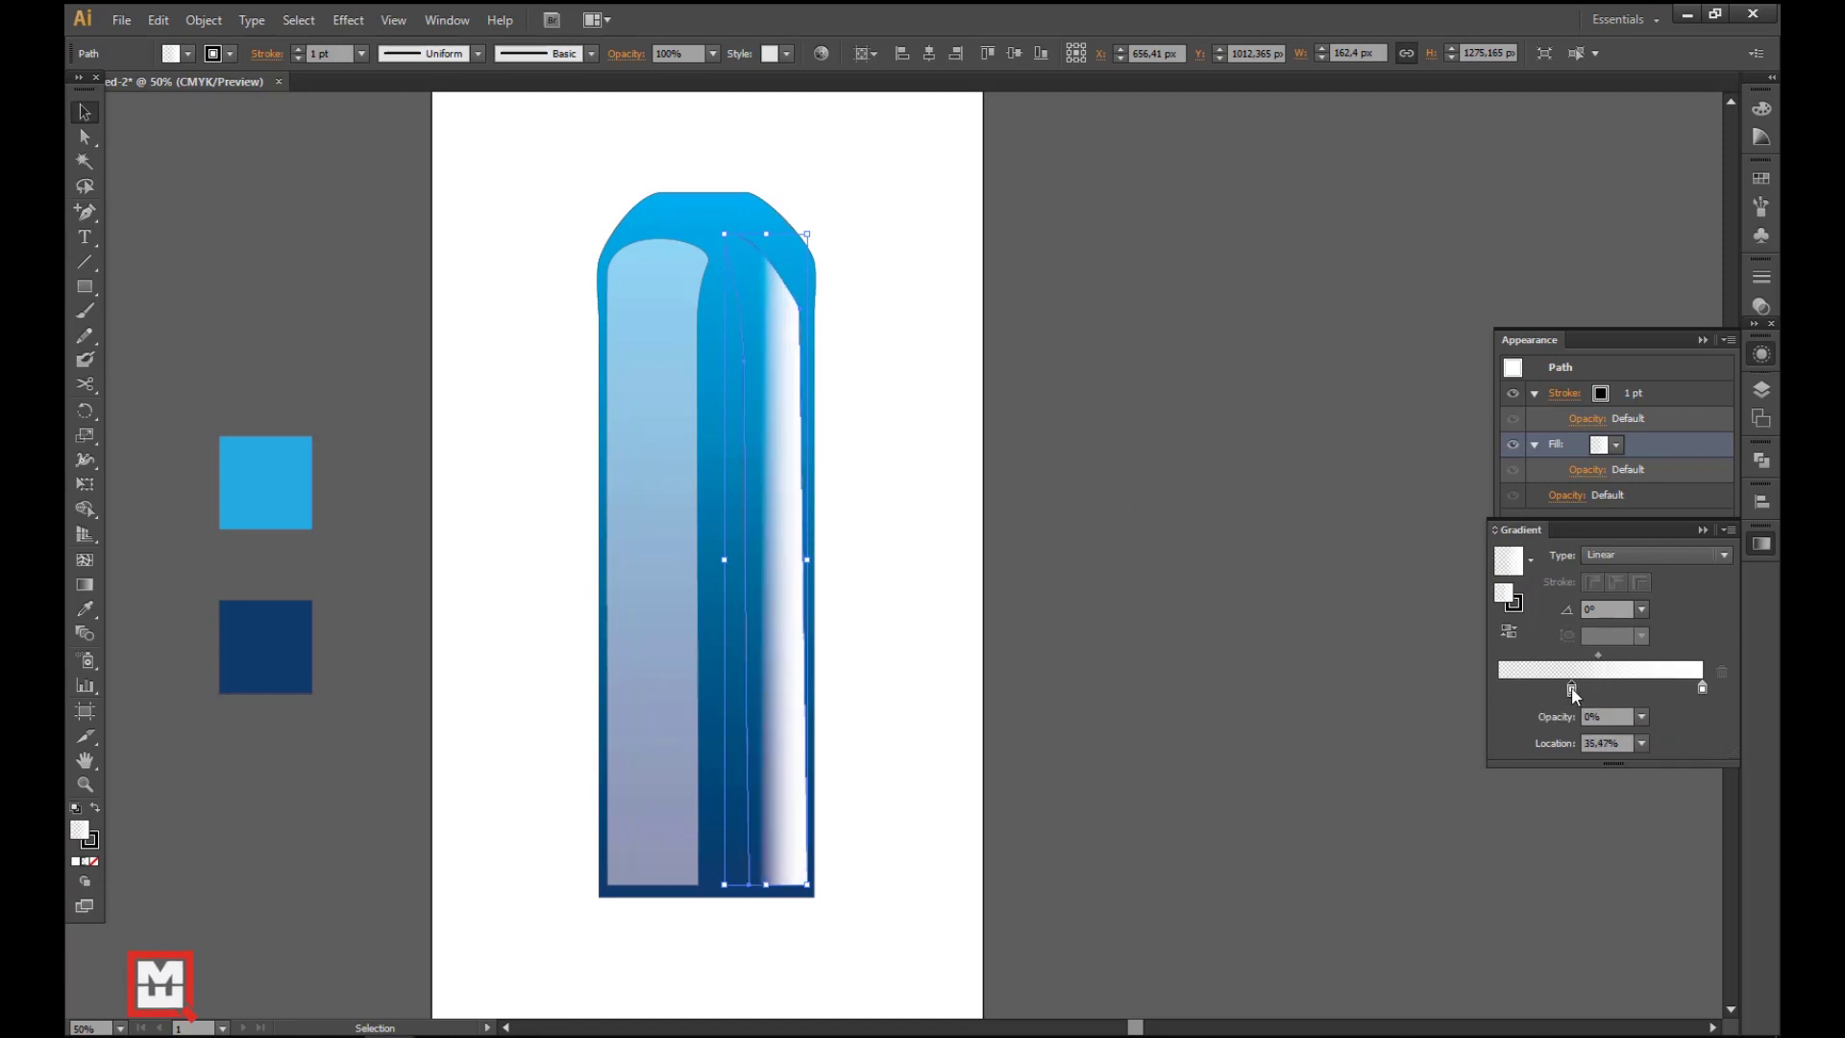
- Move the start of the right highlight's gradient fade inward and set the fill's opacity to 40%
click(85, 584)
mouse_move(725, 560)
mouse_down()
mouse_move(778, 565)
mouse_move(768, 553)
mouse_up()
key(v)
click(712, 53)
click(734, 161)
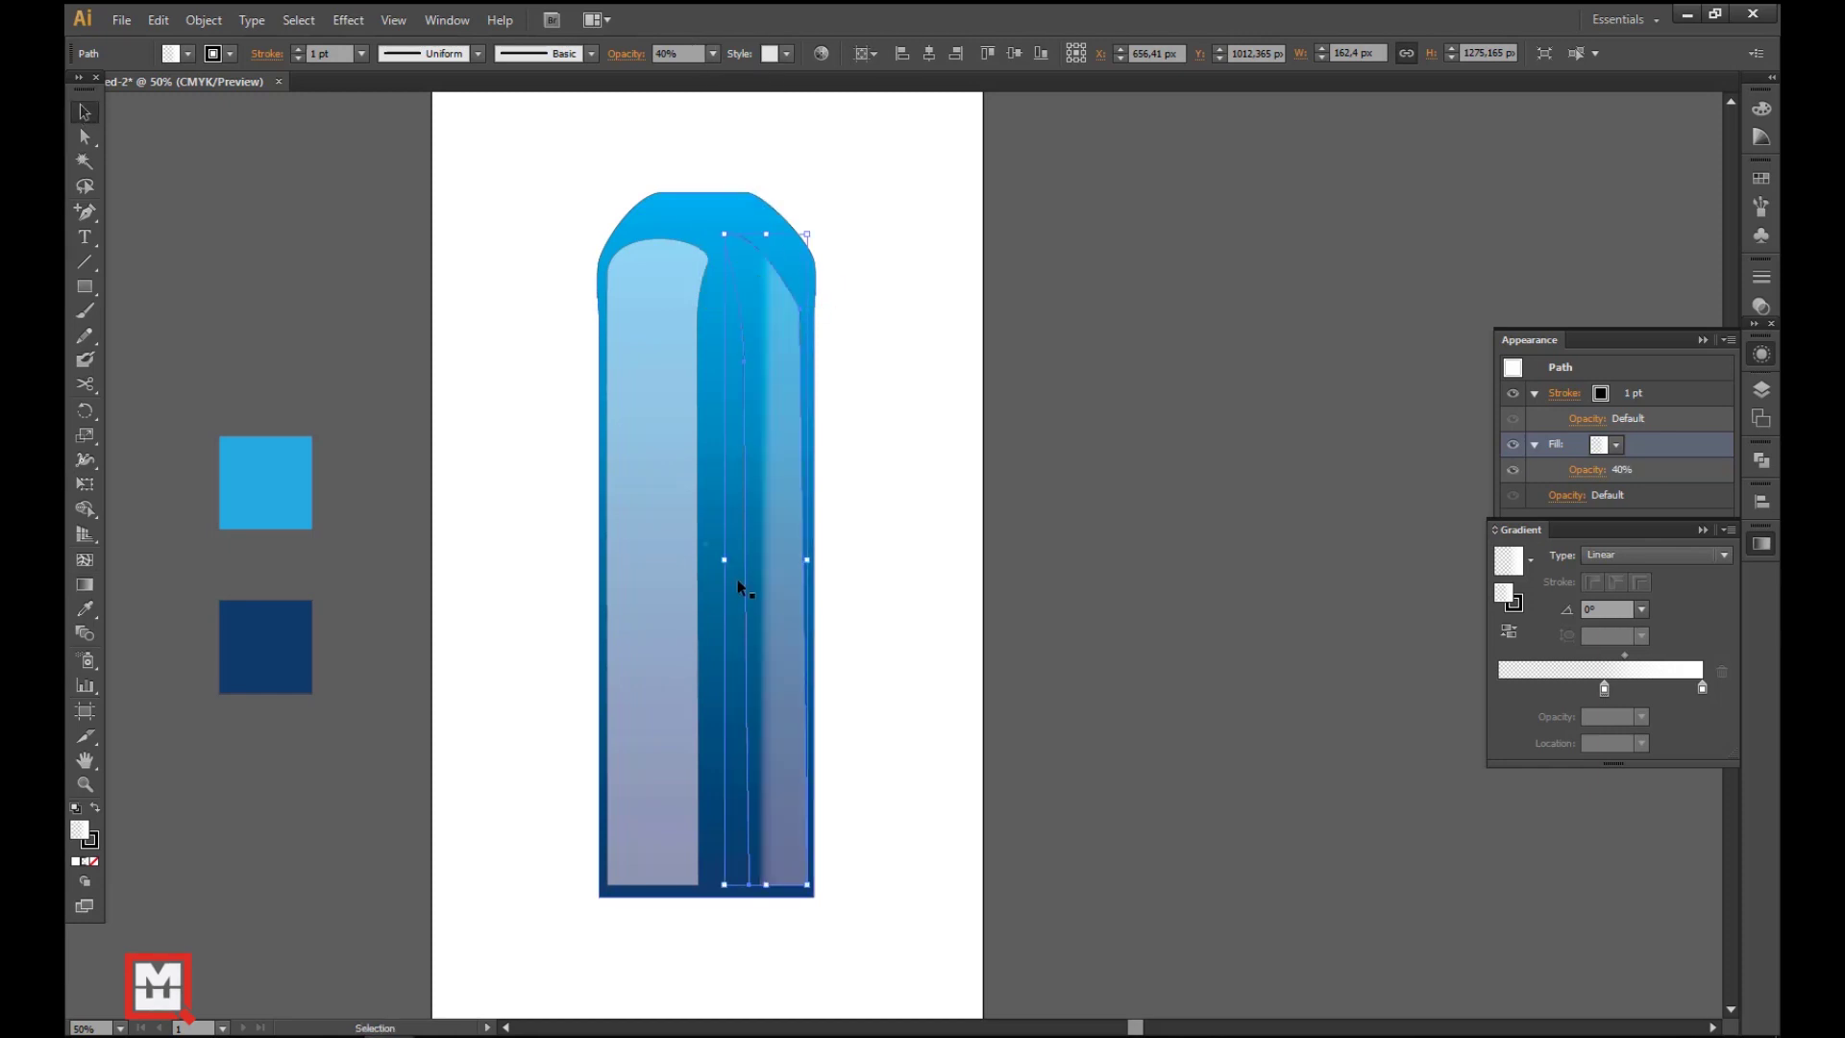
- Narrow the left highlight strip slightly to about 185 px wide
click(691, 540)
drag(691, 540, 680, 540)
click(1054, 358)
click(709, 514)
click(966, 455)
- Remove the stroke from the right highlight
click(759, 481)
click(213, 53)
click(81, 91)
click(538, 288)
- Shift the left highlight slightly to the right and remove its stroke
click(709, 562)
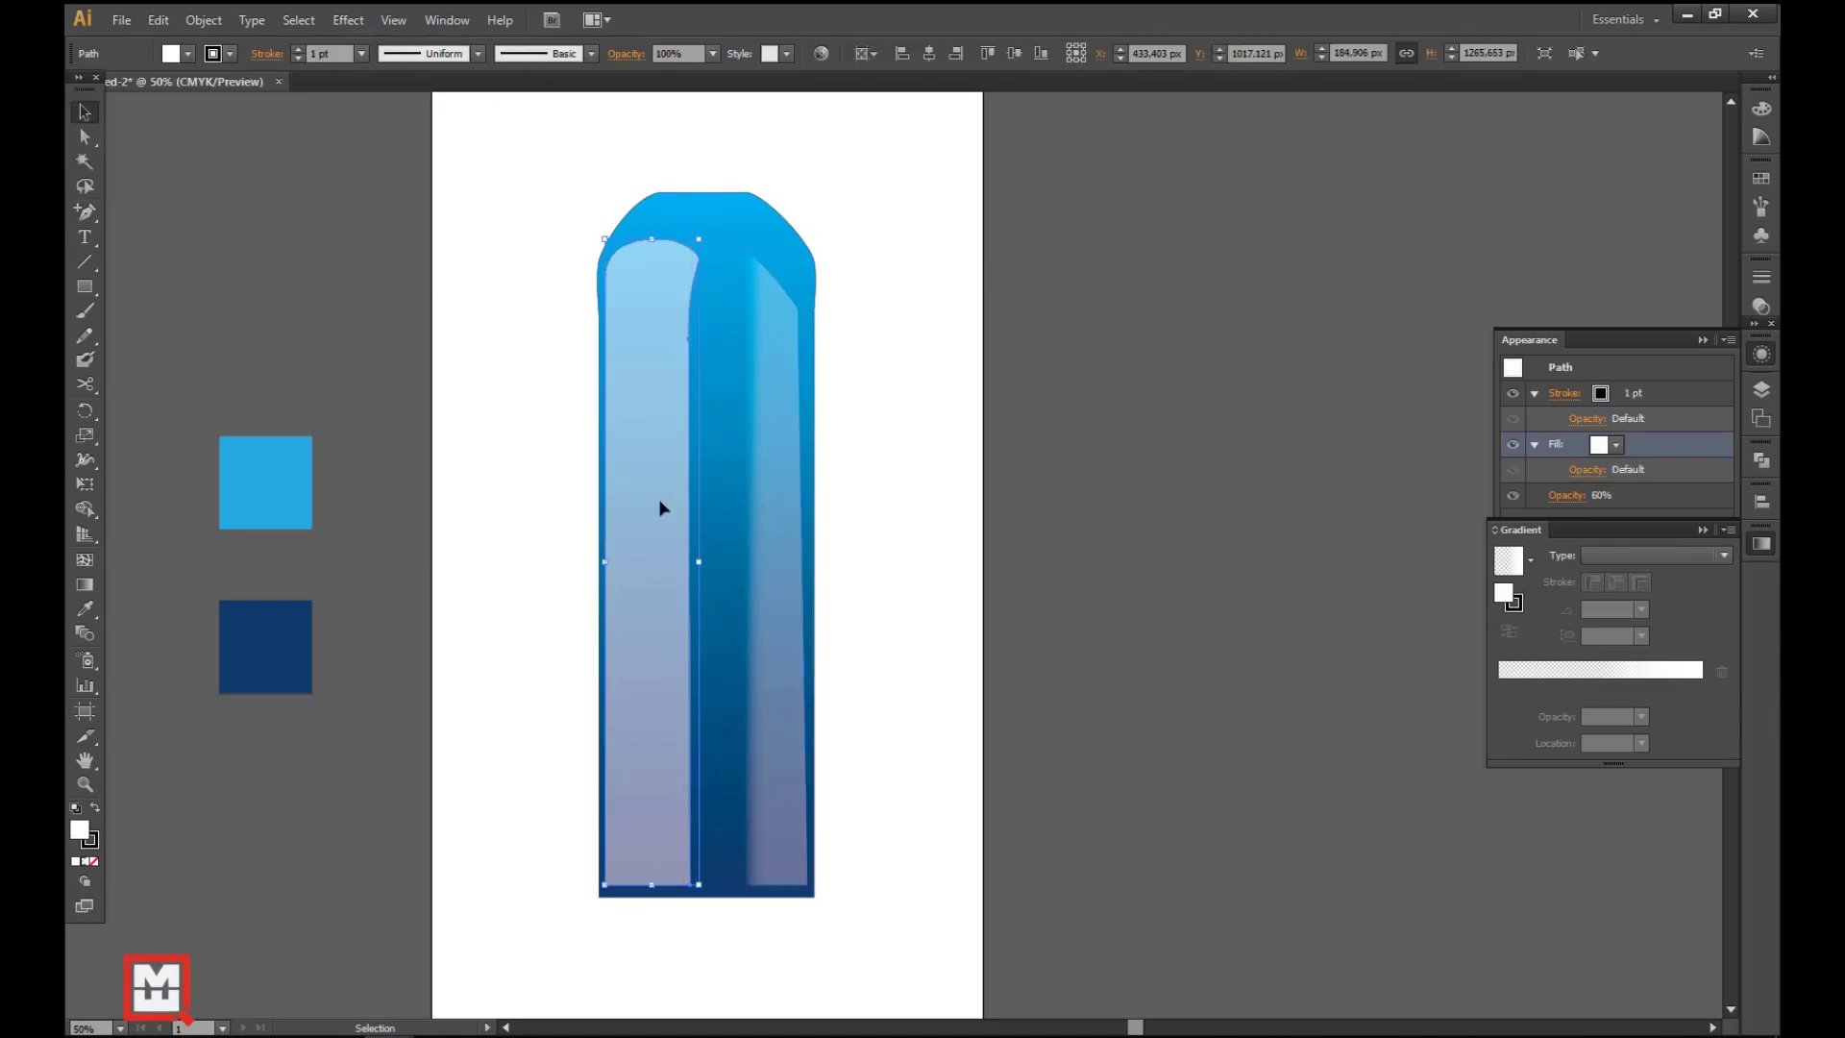
drag(659, 508, 672, 508)
click(838, 481)
click(786, 453)
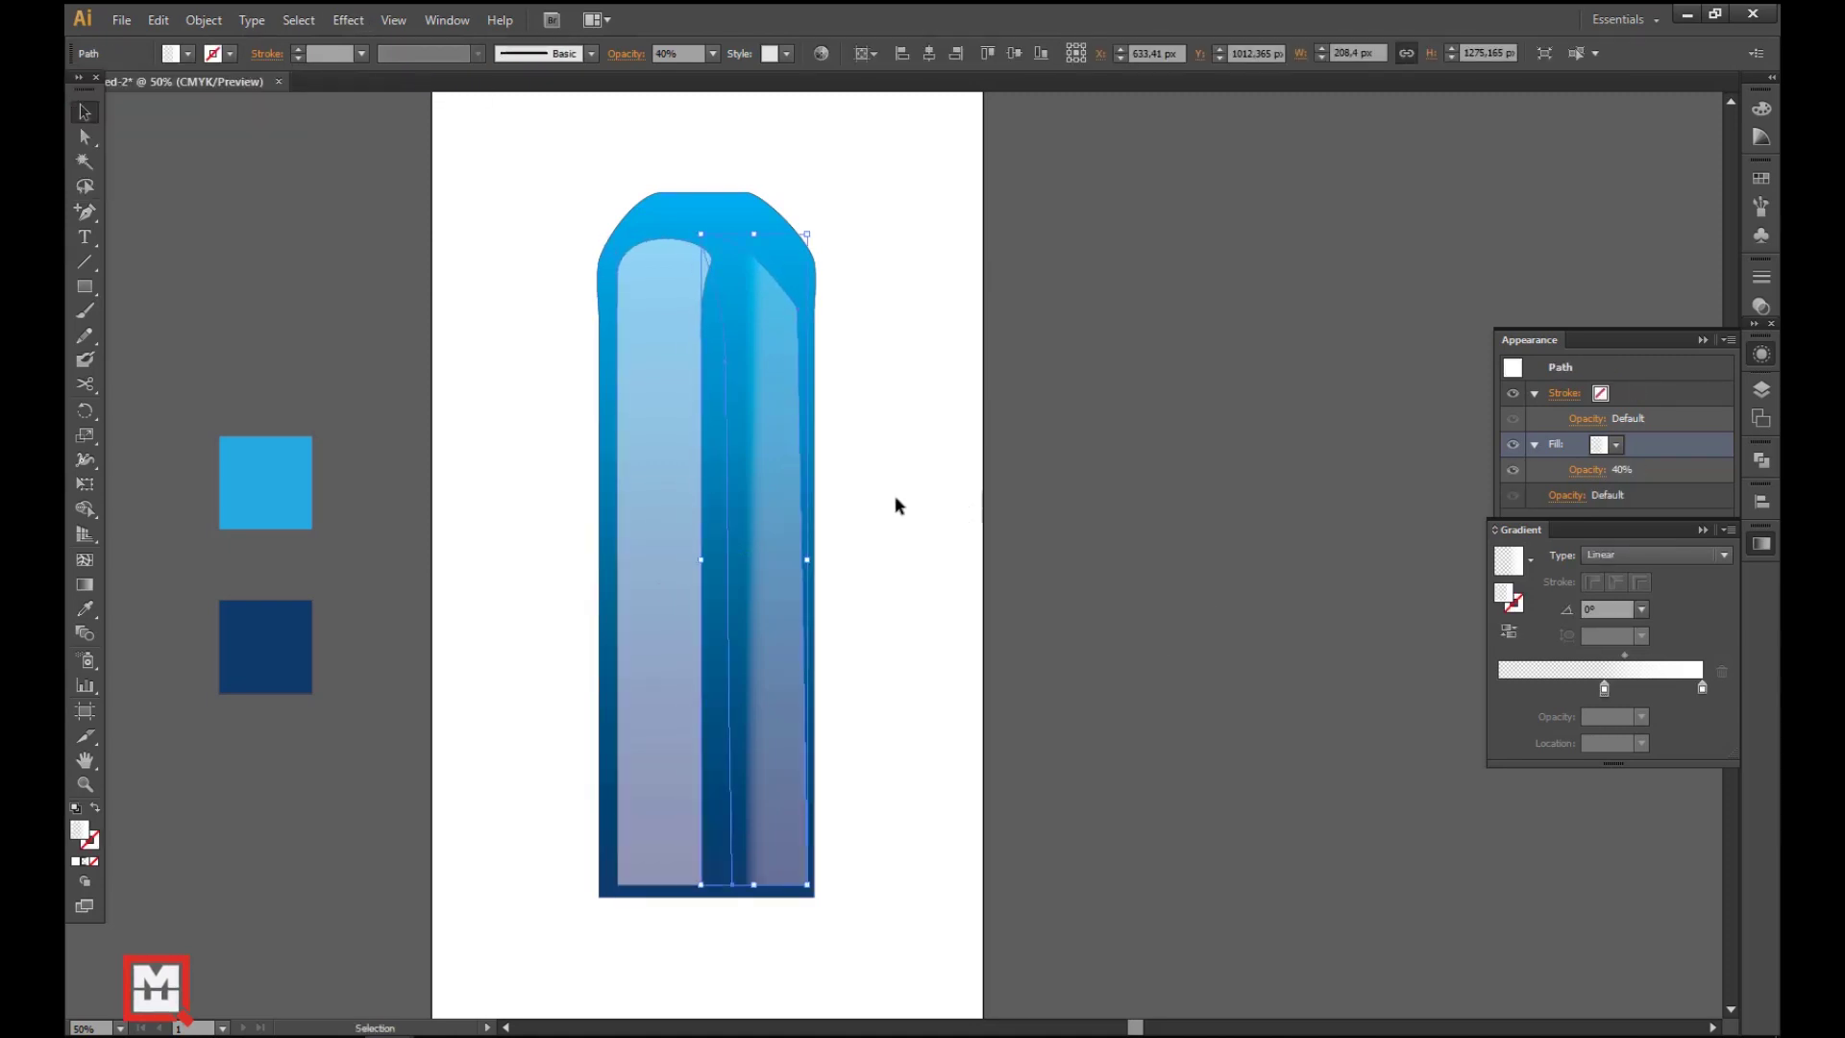
click(188, 53)
click(769, 575)
click(741, 561)
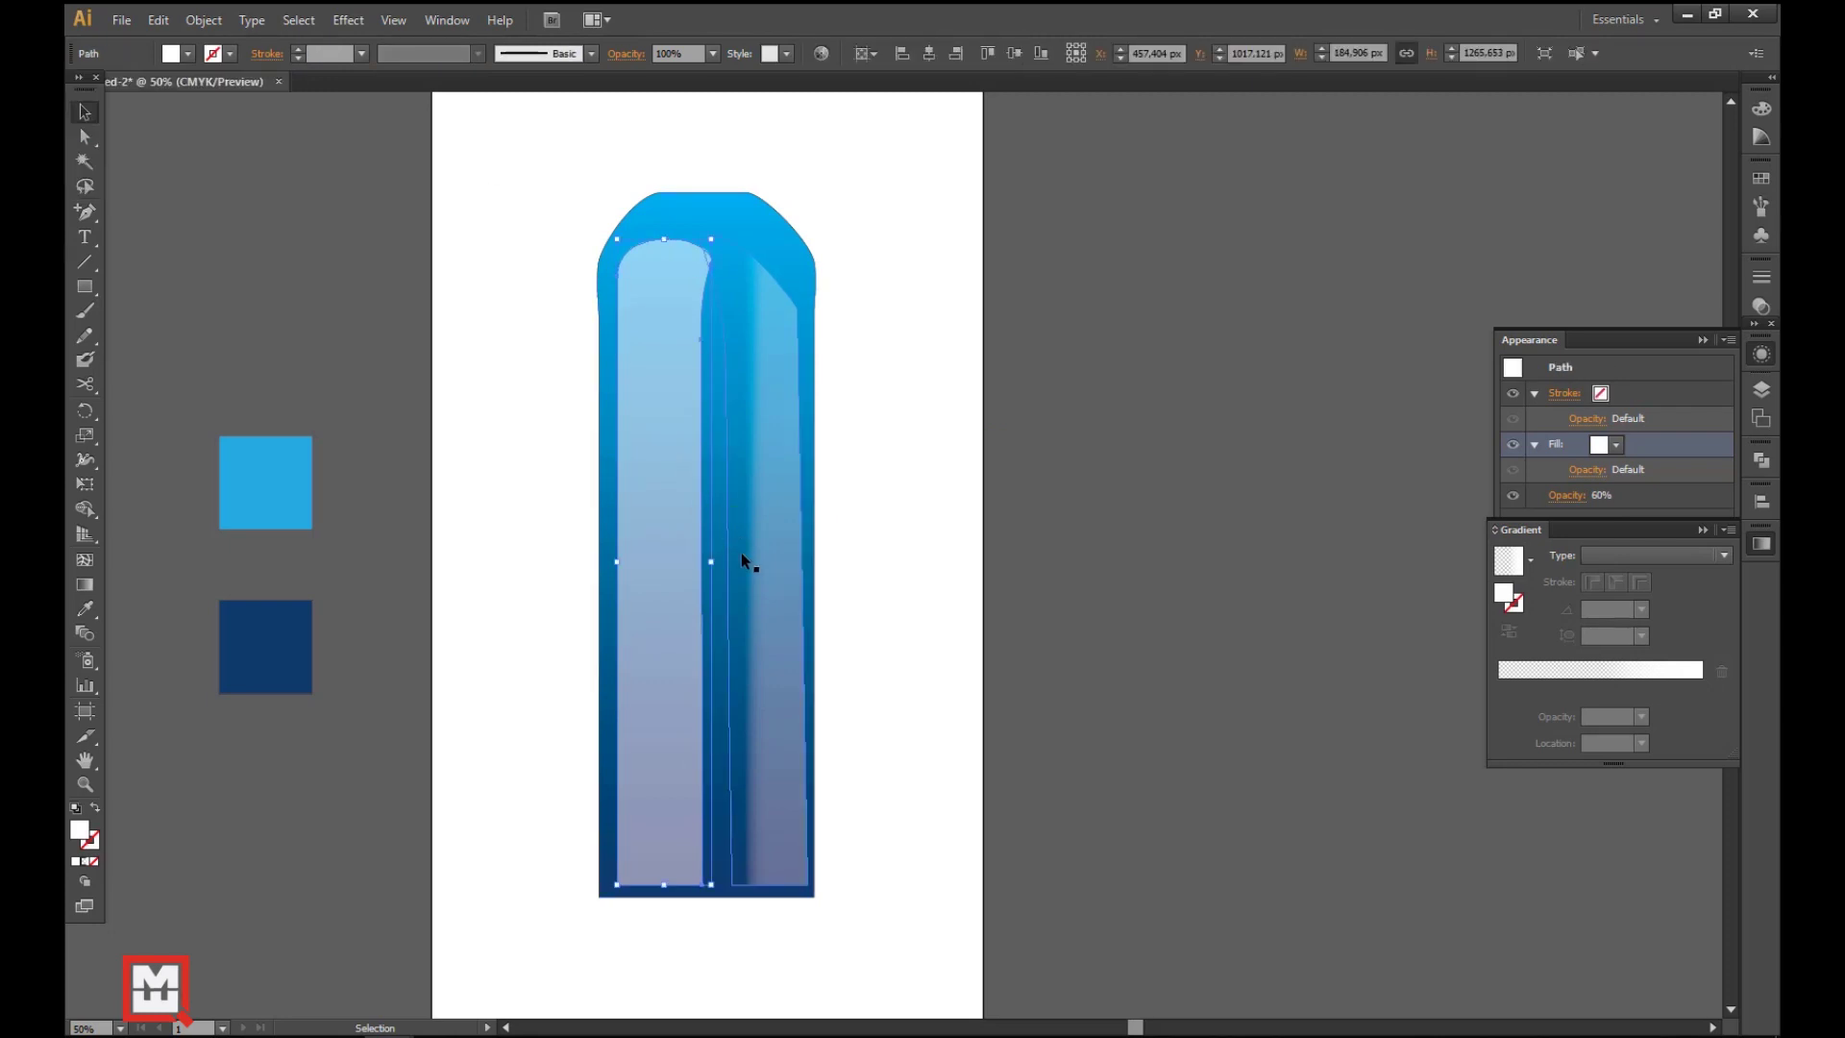
- Nudge the right highlight slightly upward and narrow the left highlight to about 162 px
click(791, 585)
drag(791, 585, 779, 585)
drag(759, 389, 768, 384)
- Apply a Gaussian Blur with a 51-pixel radius to the right highlight
click(348, 20)
mouse_move(442, 362)
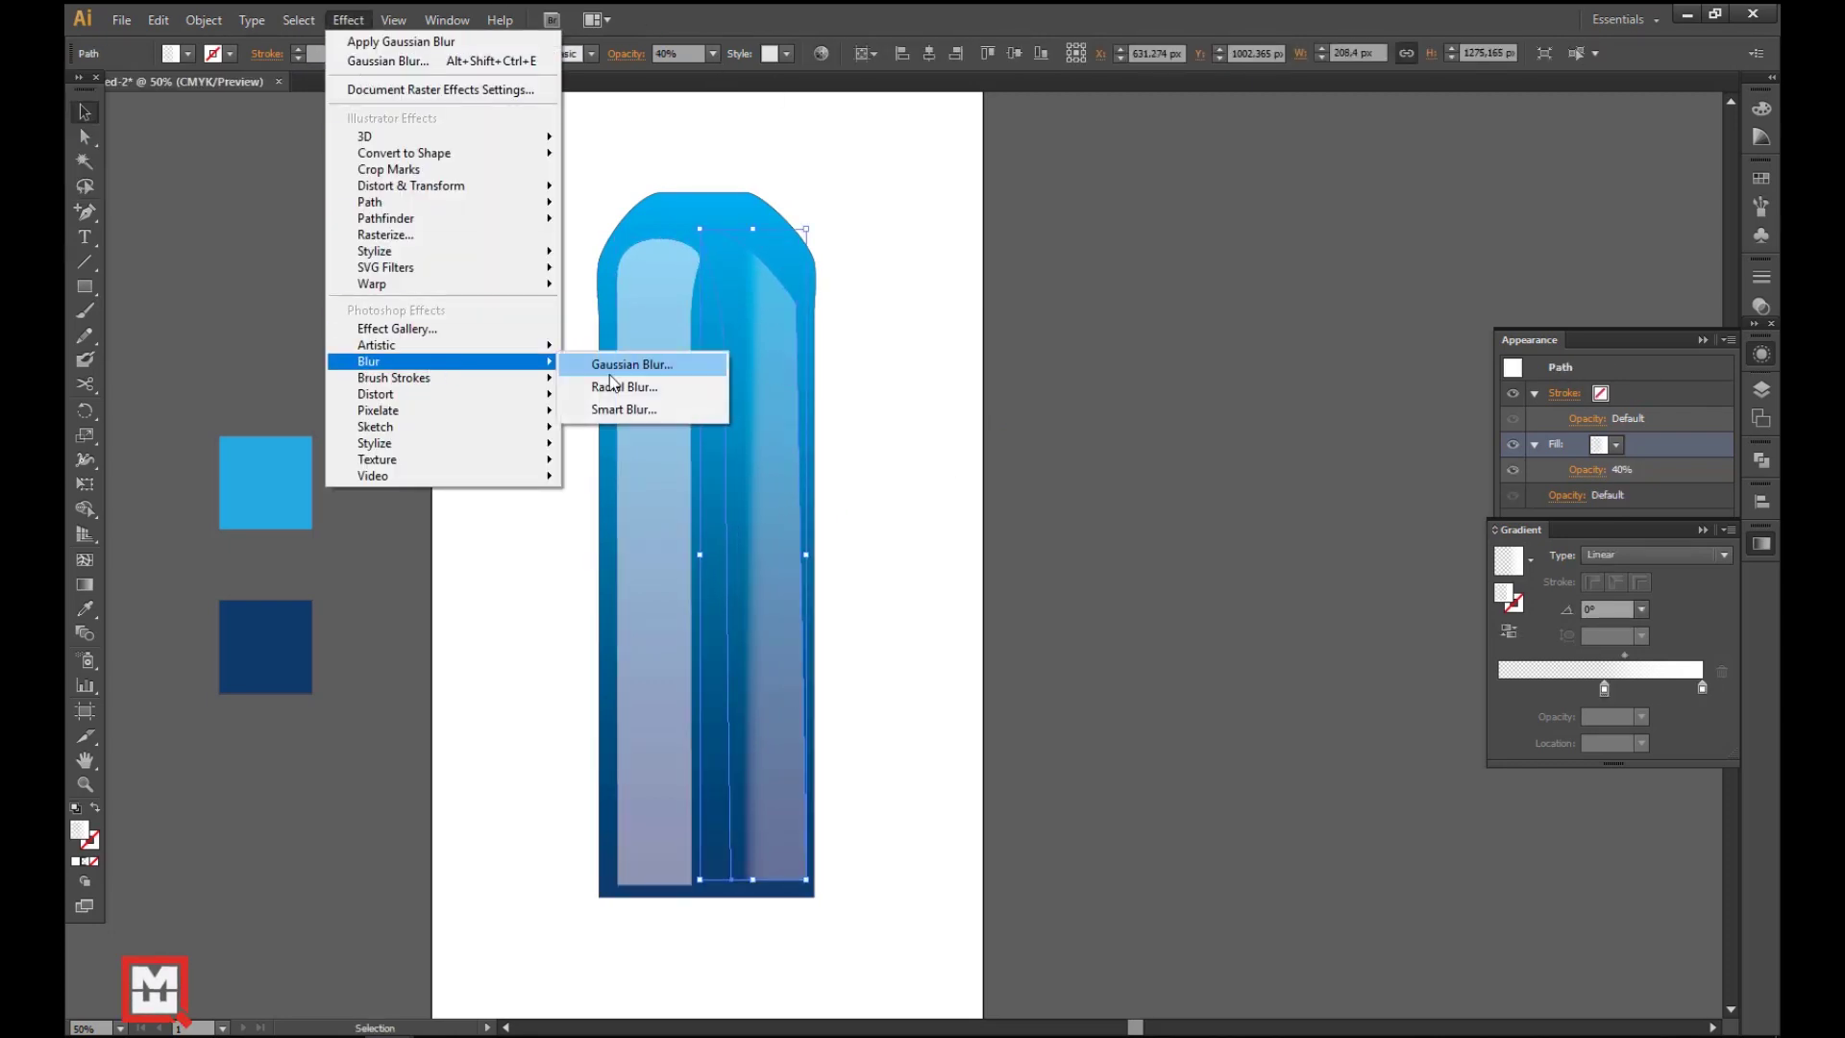
click(625, 365)
click(1277, 320)
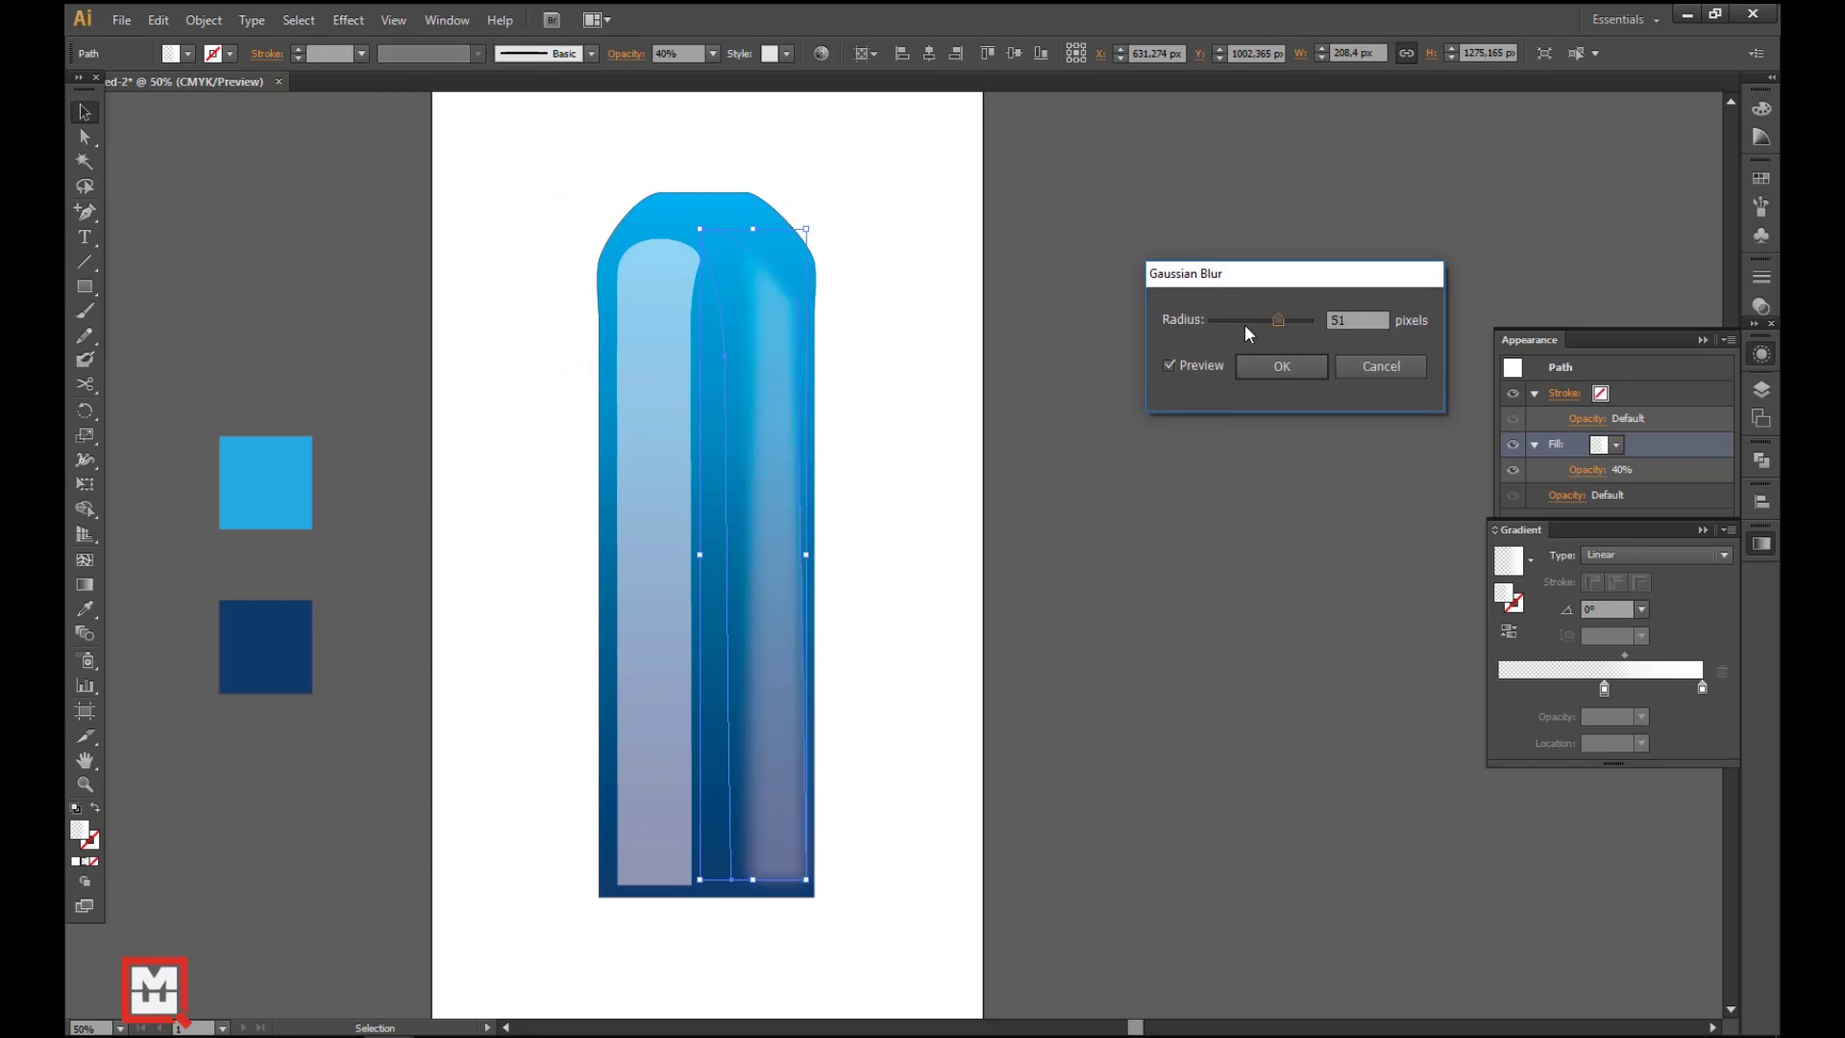
click(1294, 366)
- Apply a Gaussian Blur with a 51-pixel radius to the left highlight
click(659, 289)
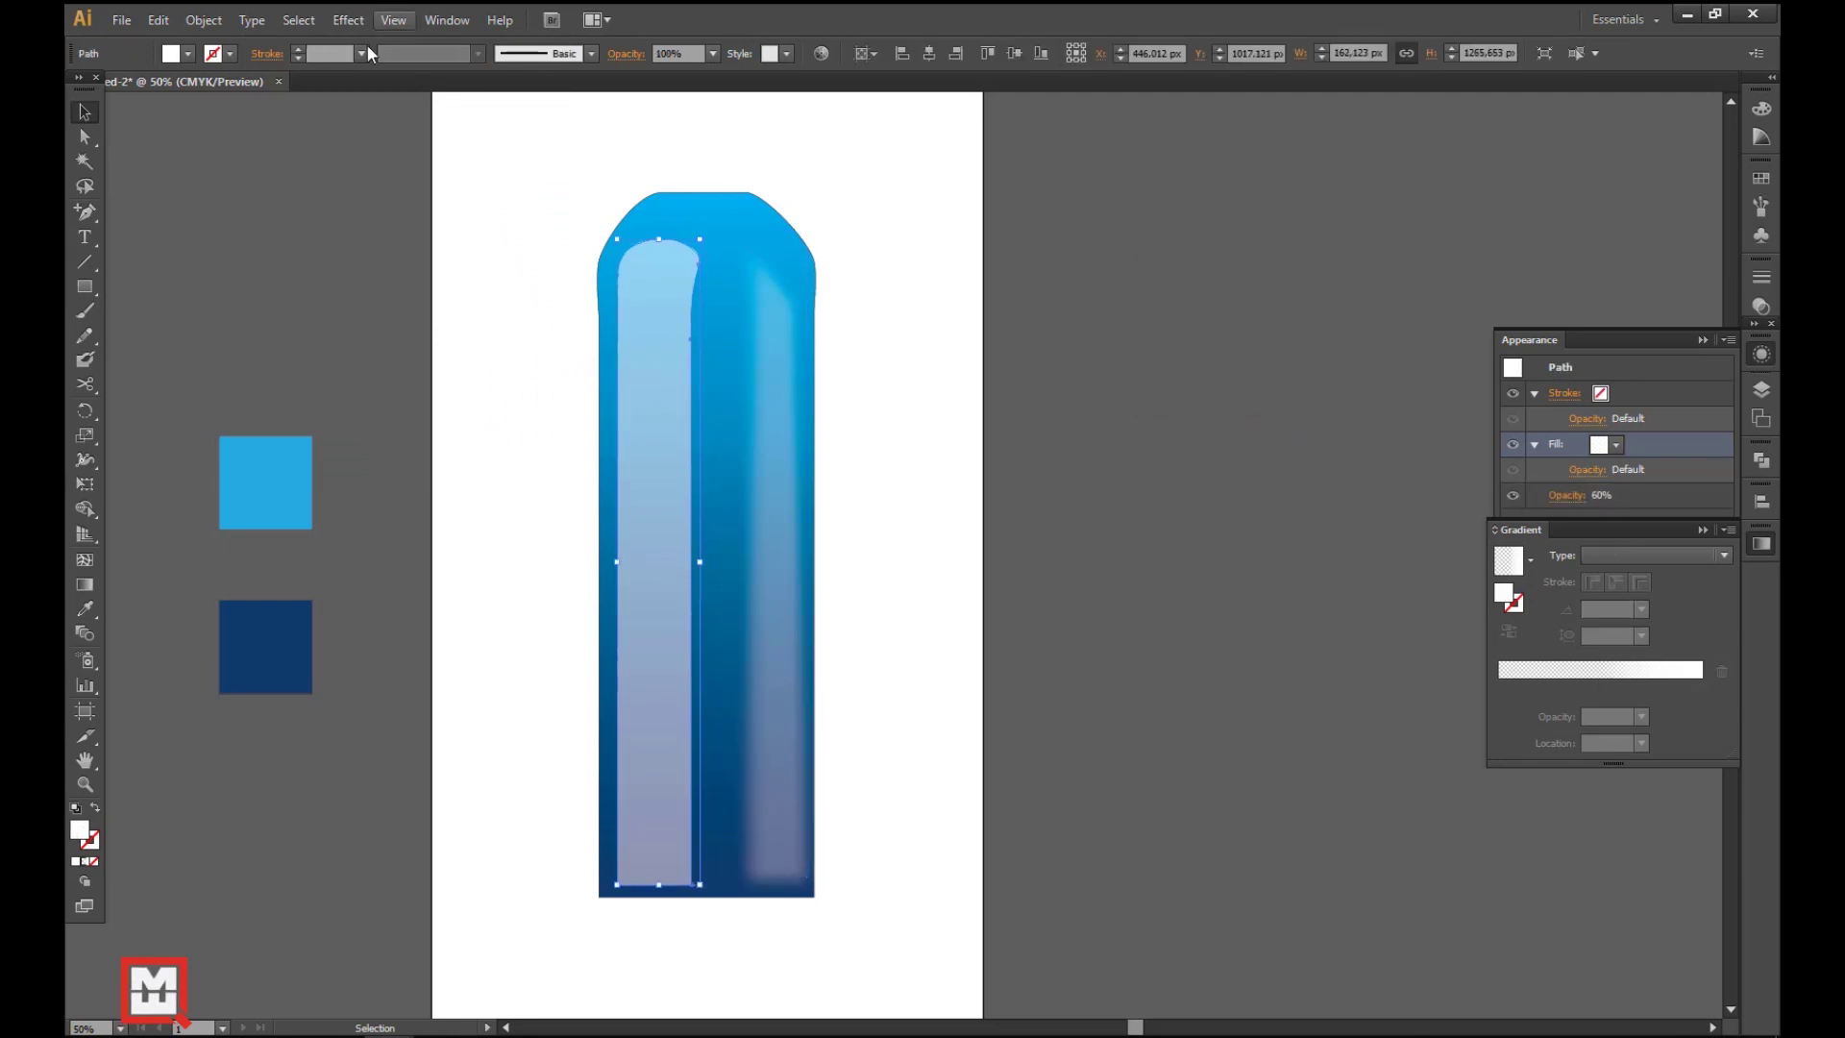
click(348, 20)
mouse_move(374, 356)
click(615, 359)
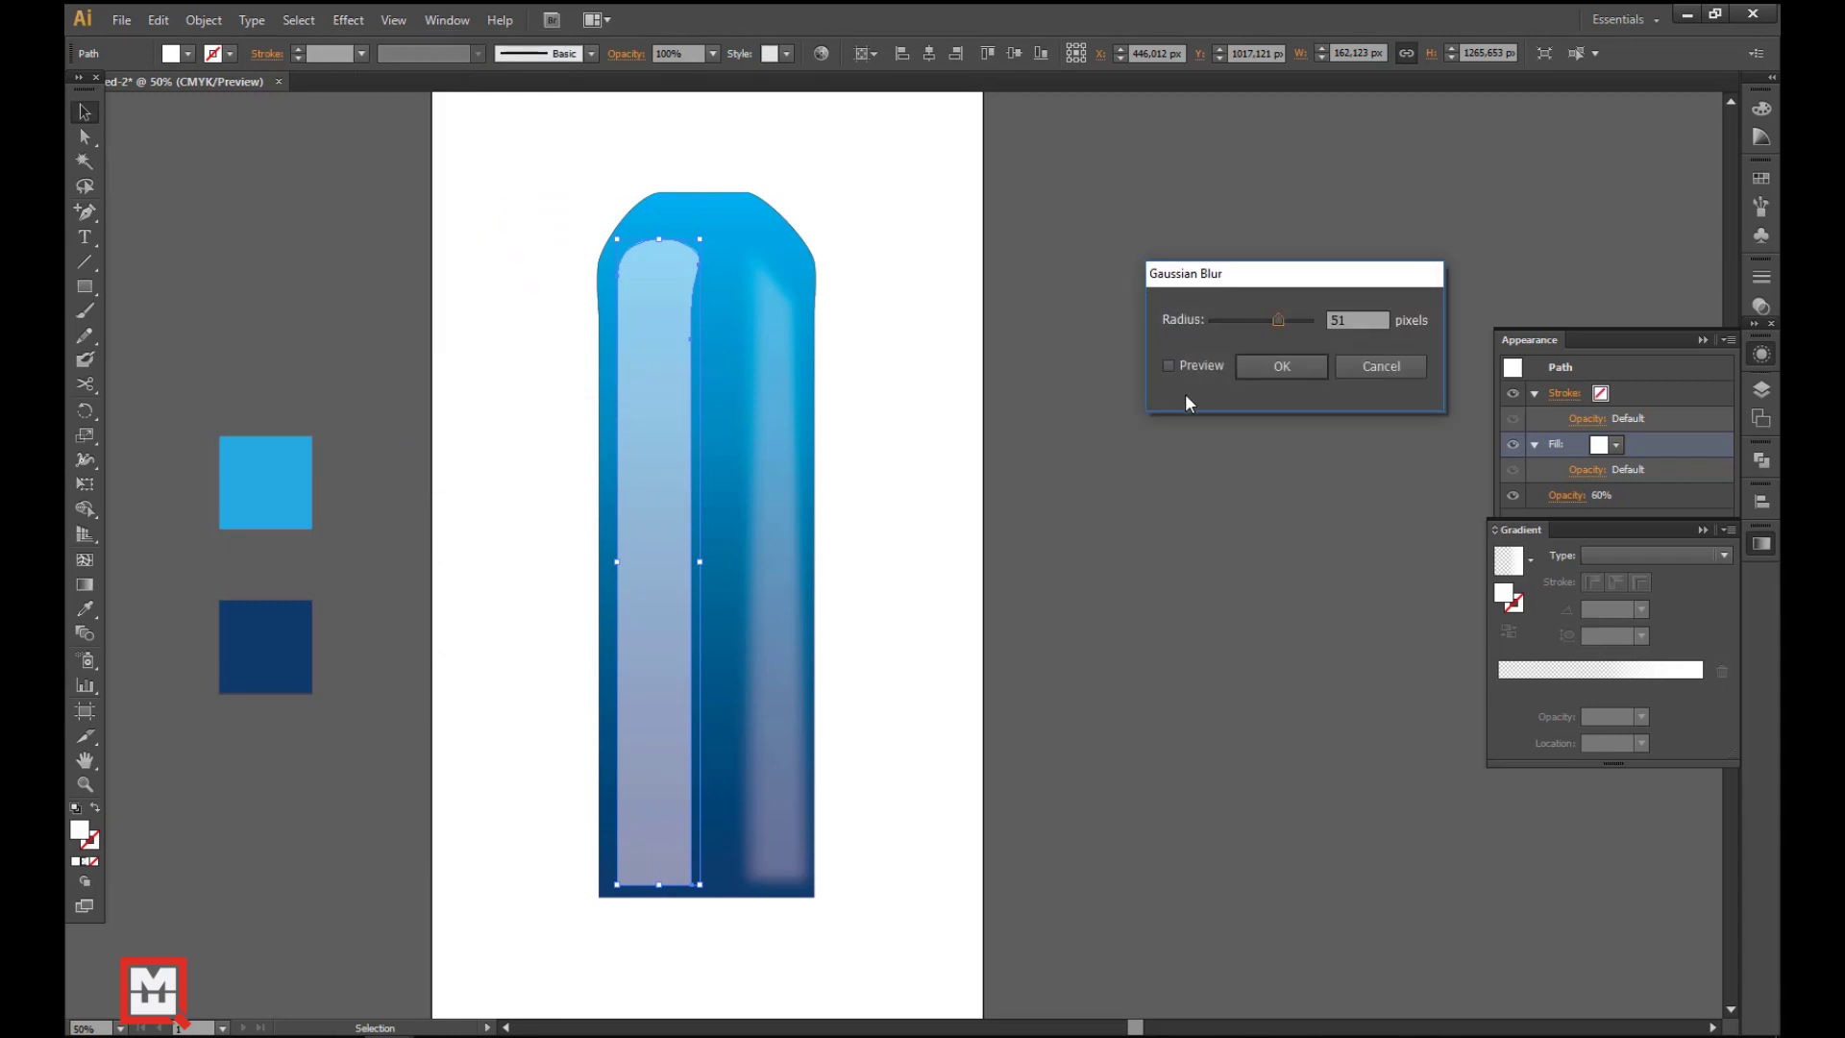
key(Return)
- Remove the blue body's outline and draw a blue gradient rectangle for the cap on top of its rounded shoulders
scroll(909, 666, up, 3)
click(856, 452)
click(189, 53)
click(192, 384)
scroll(125, 452, up, 2)
drag(600, 547, 798, 297)
mouse_move(864, 440)
mouse_down()
mouse_move(1034, 399)
mouse_move(1021, 316)
mouse_up()
scroll(1038, 365, down, 3)
drag(1043, 399, 903, 461)
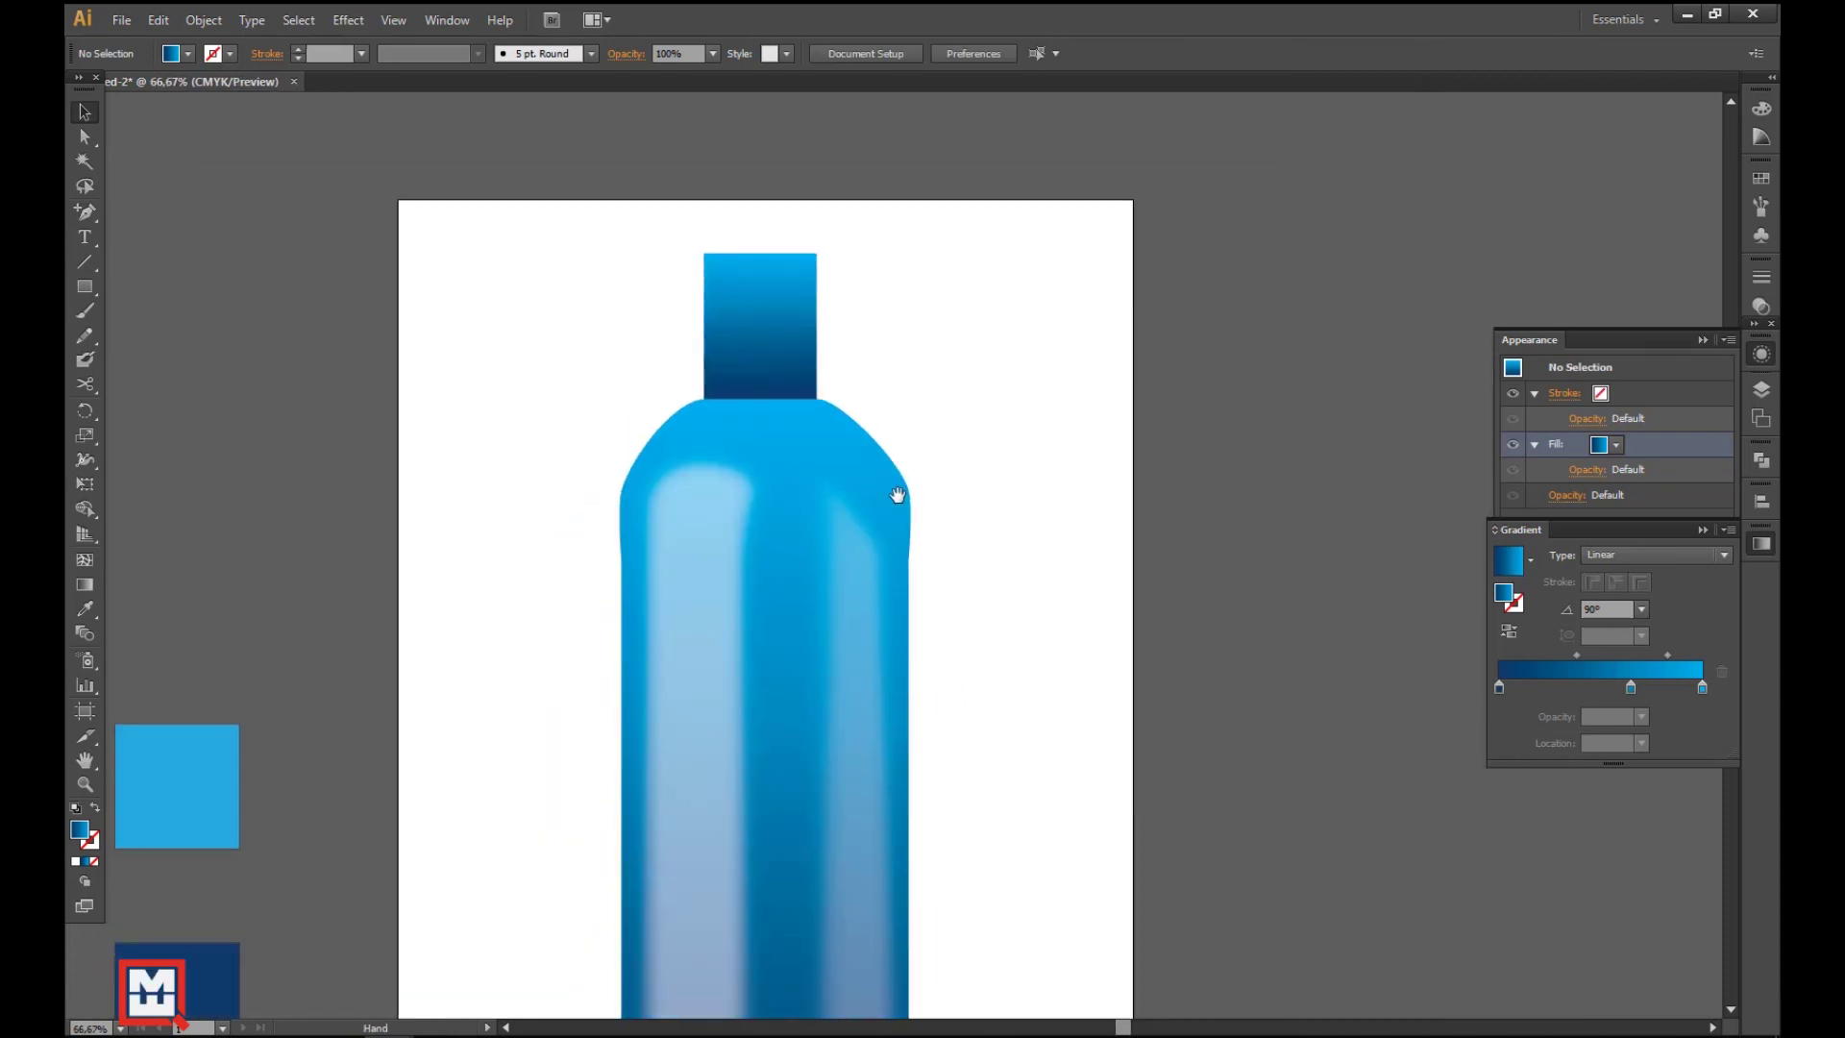
click(894, 473)
- Refine the curve of the body's right shoulder by adjusting its anchor points
click(84, 138)
scroll(713, 439, up, 5)
drag(1270, 590, 1260, 577)
drag(1236, 492, 1232, 451)
ctrl+alt+click(1170, 513)
ctrl+alt+click(1170, 513)
drag(769, 490, 1050, 403)
ctrl+alt+click(1051, 404)
drag(923, 663, 1129, 410)
click(1215, 408)
- Fill the cap rectangle with solid black
drag(1002, 172, 939, 400)
click(939, 399)
click(175, 54)
click(133, 92)
click(733, 309)
drag(733, 226, 1282, 625)
click(740, 455)
- Draw a rectangle about 81 × 199 px over the left half of the black cap and fill it with medium gray
key(m)
drag(597, 283, 724, 596)
key(v)
click(175, 54)
click(230, 146)
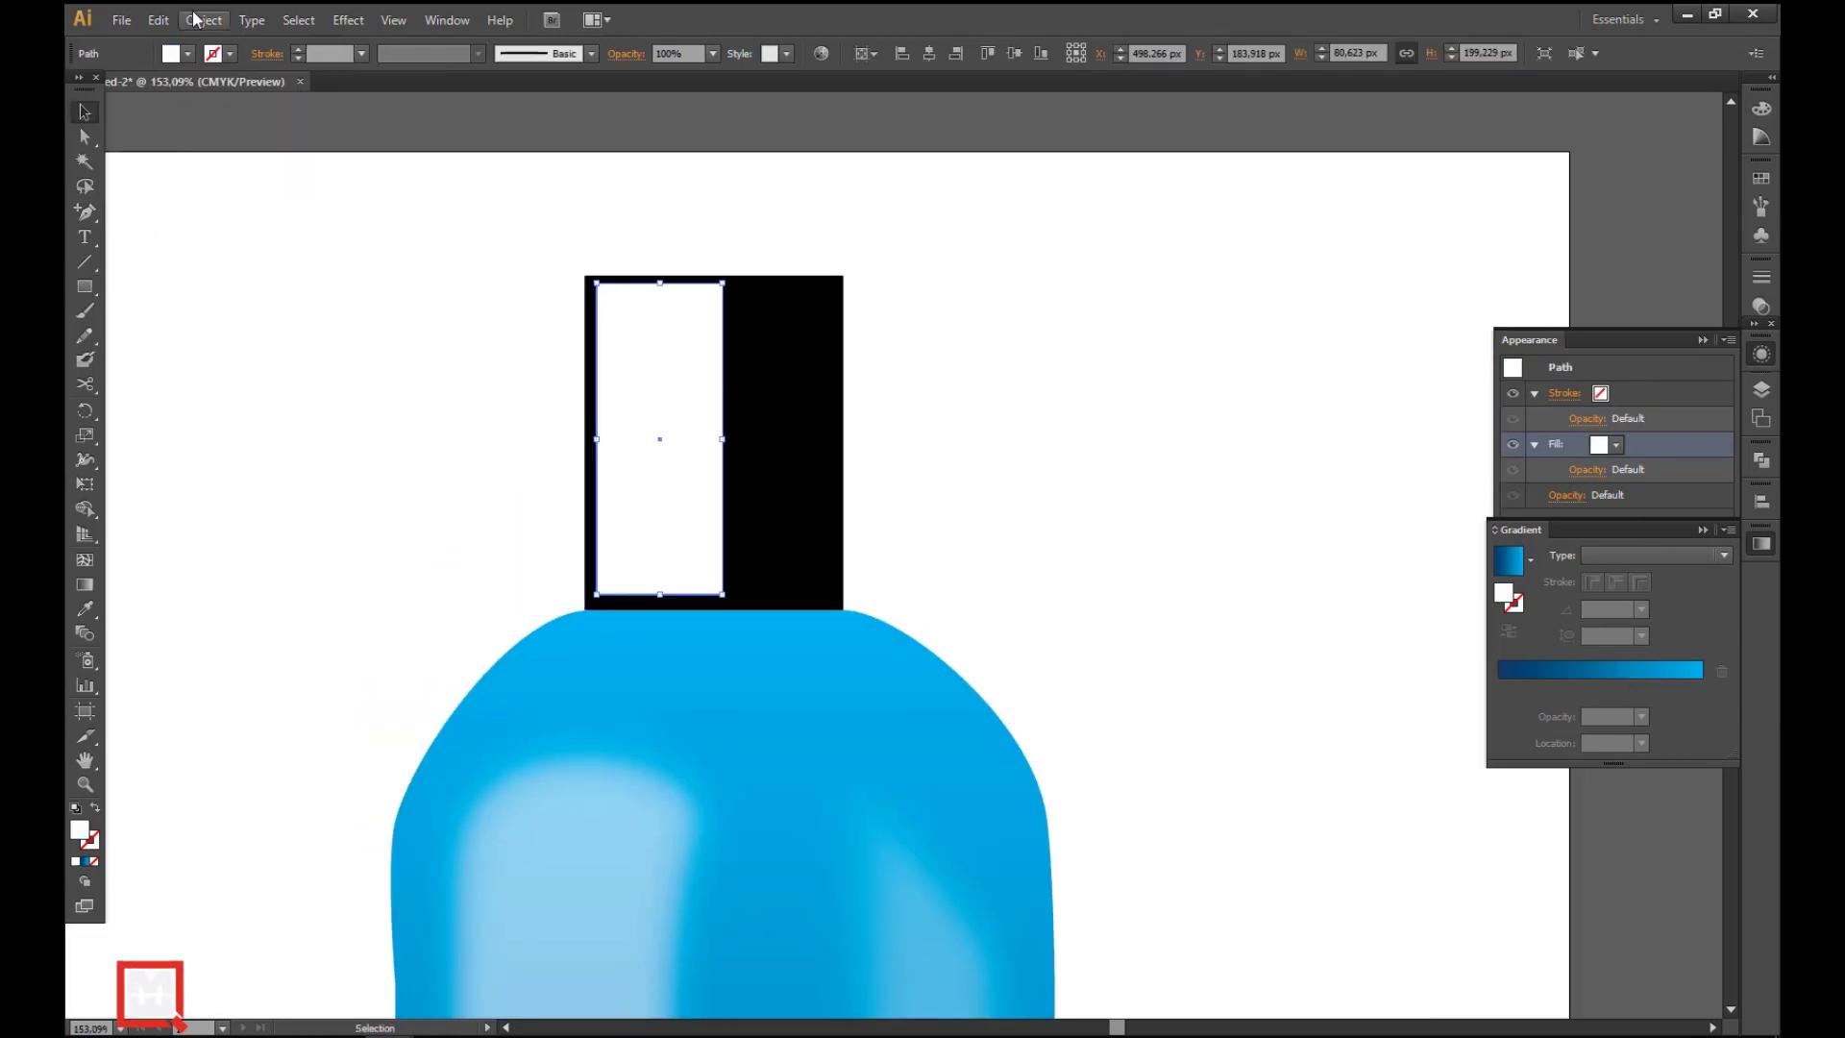
click(1618, 446)
click(1448, 539)
click(1463, 539)
click(1477, 539)
click(1111, 430)
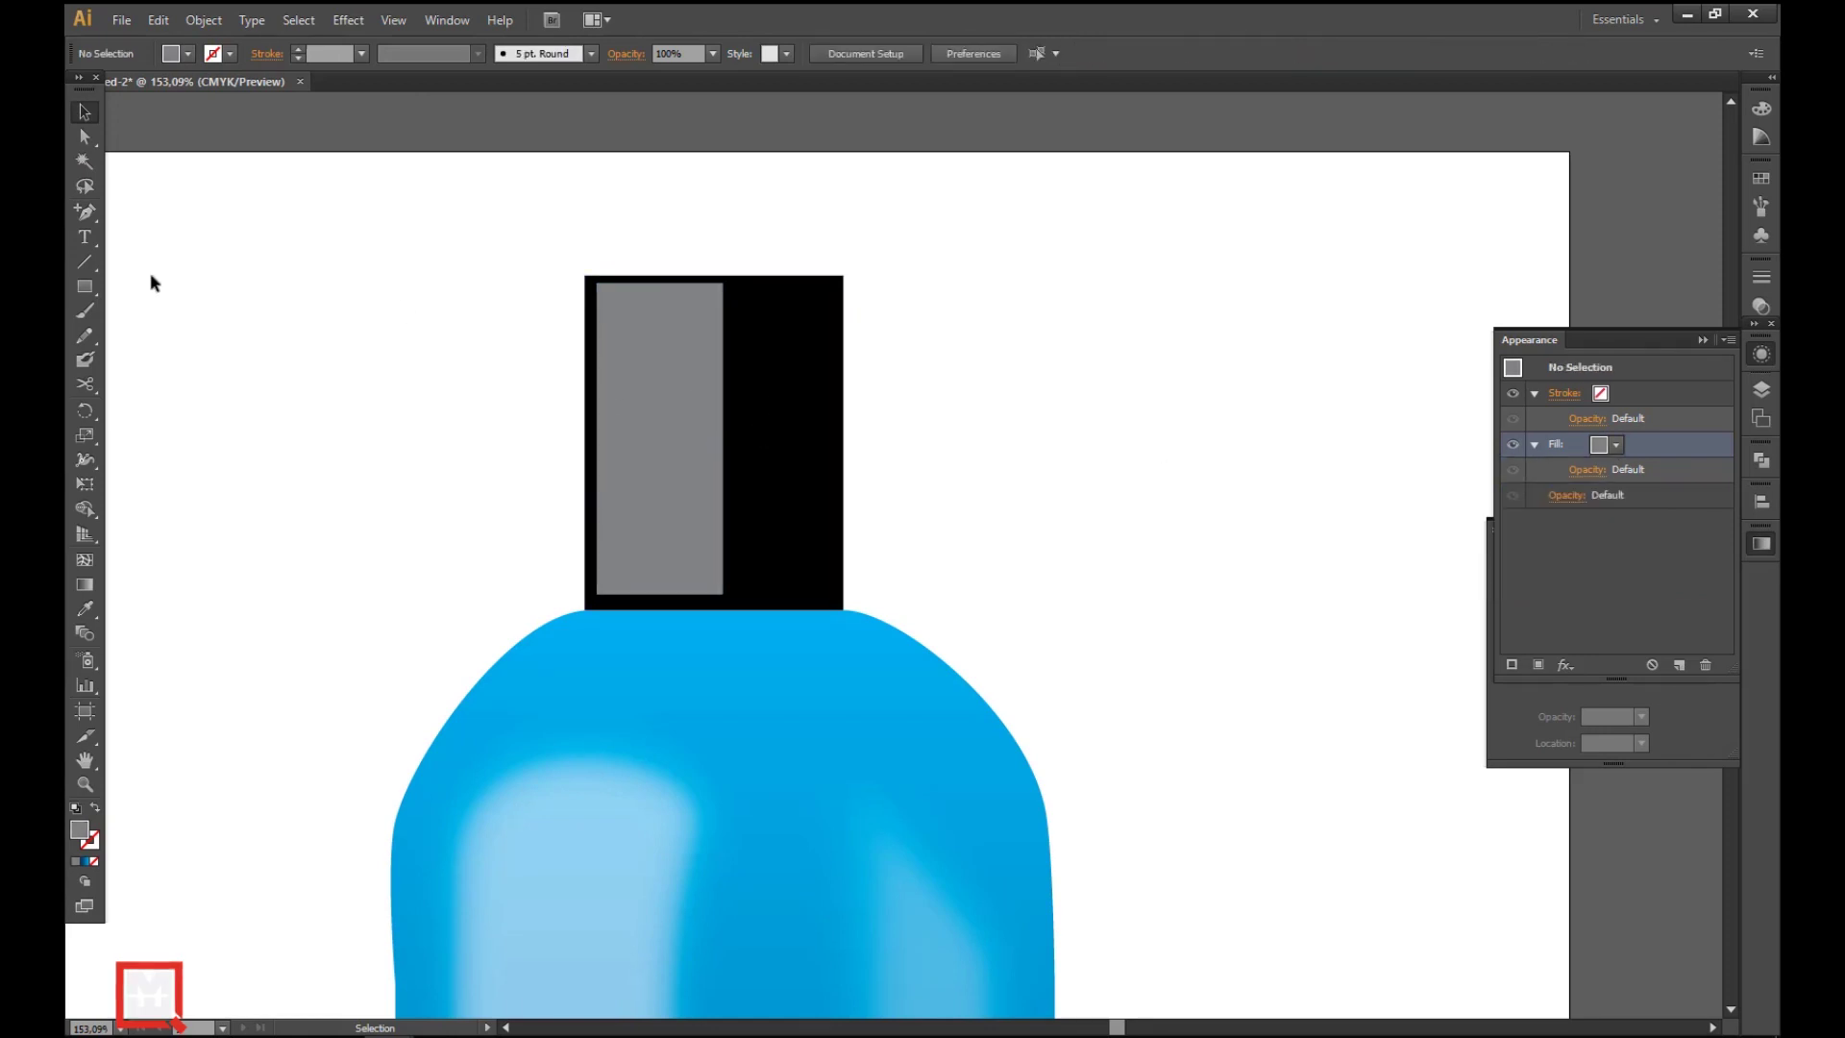
- Draw a rectangle about 63 × 199 px over the right half of the cap and give it a linear gradient fill
drag(734, 288, 834, 595)
key(v)
click(1761, 544)
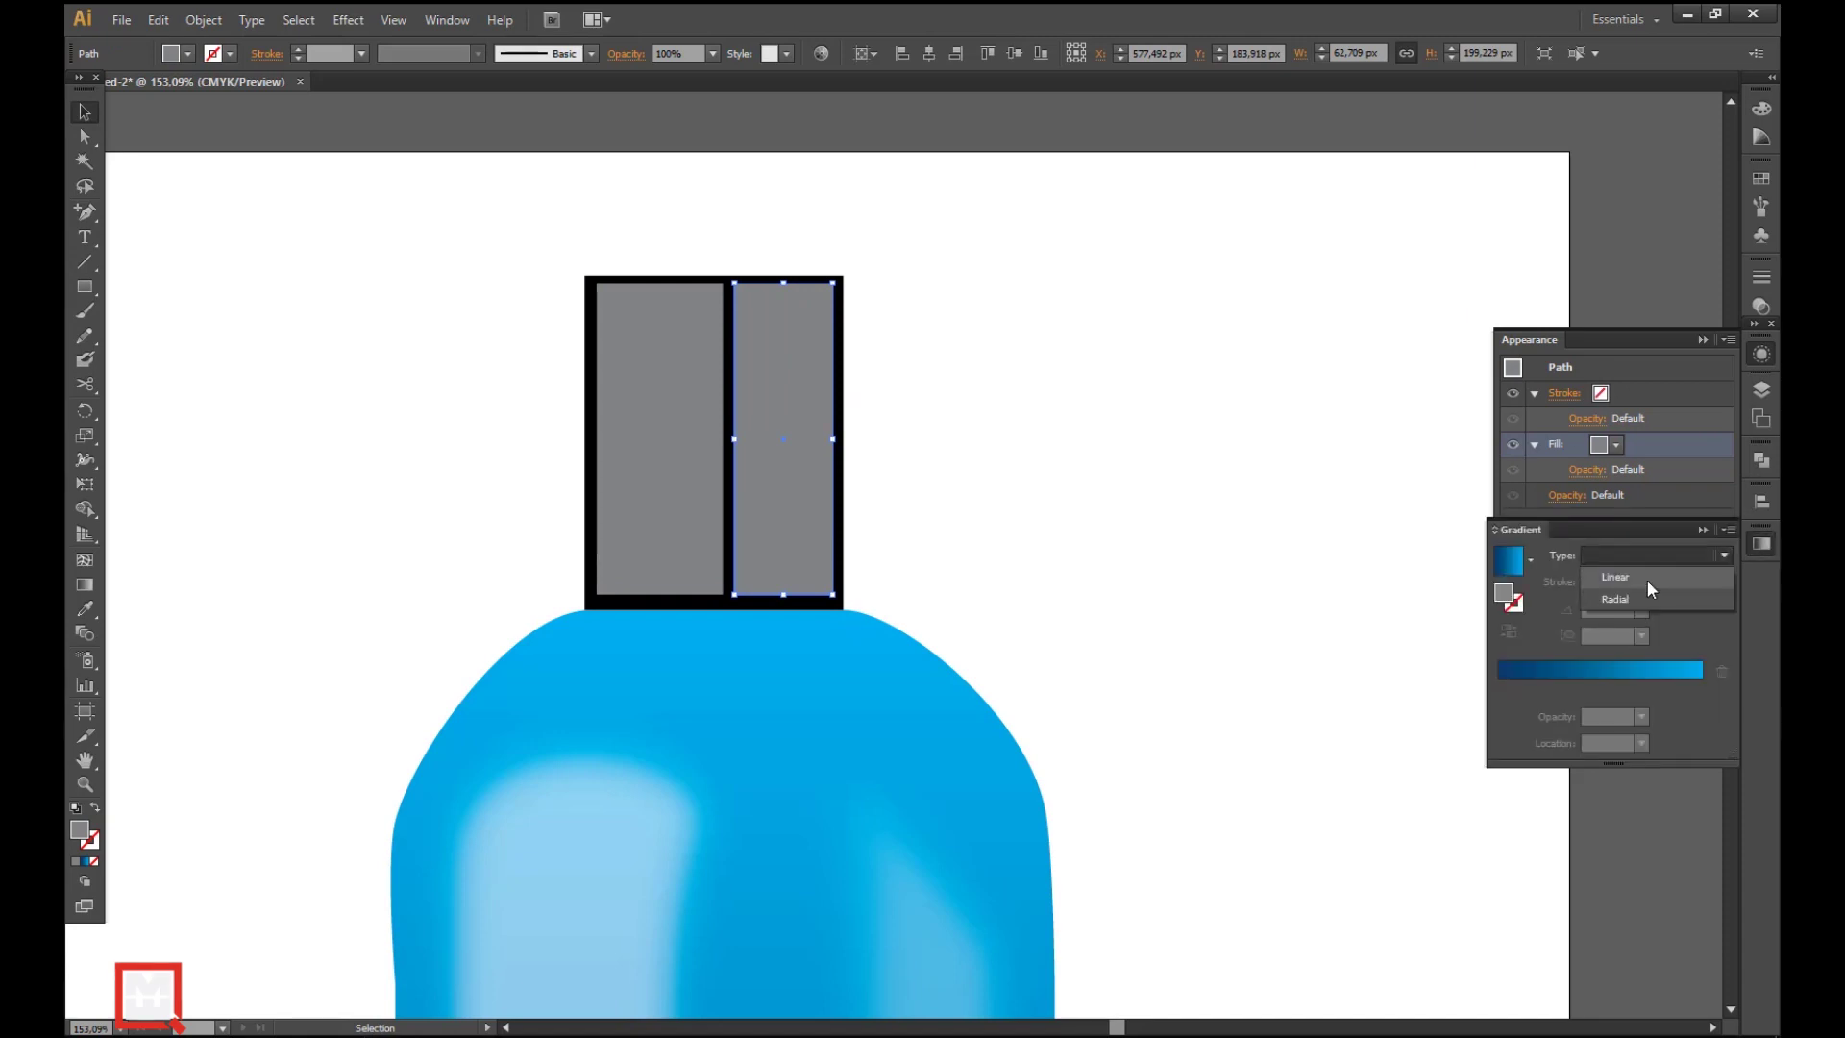
click(1508, 559)
click(1721, 675)
- Make the right cap rectangle's gradient fade from transparent to white, with the midpoint at 74.54%
double_click(1499, 687)
click(1564, 795)
click(1702, 688)
double_click(1703, 688)
click(1466, 752)
click(1500, 689)
double_click(1499, 688)
click(1557, 728)
click(1586, 767)
drag(1615, 663, 1654, 659)
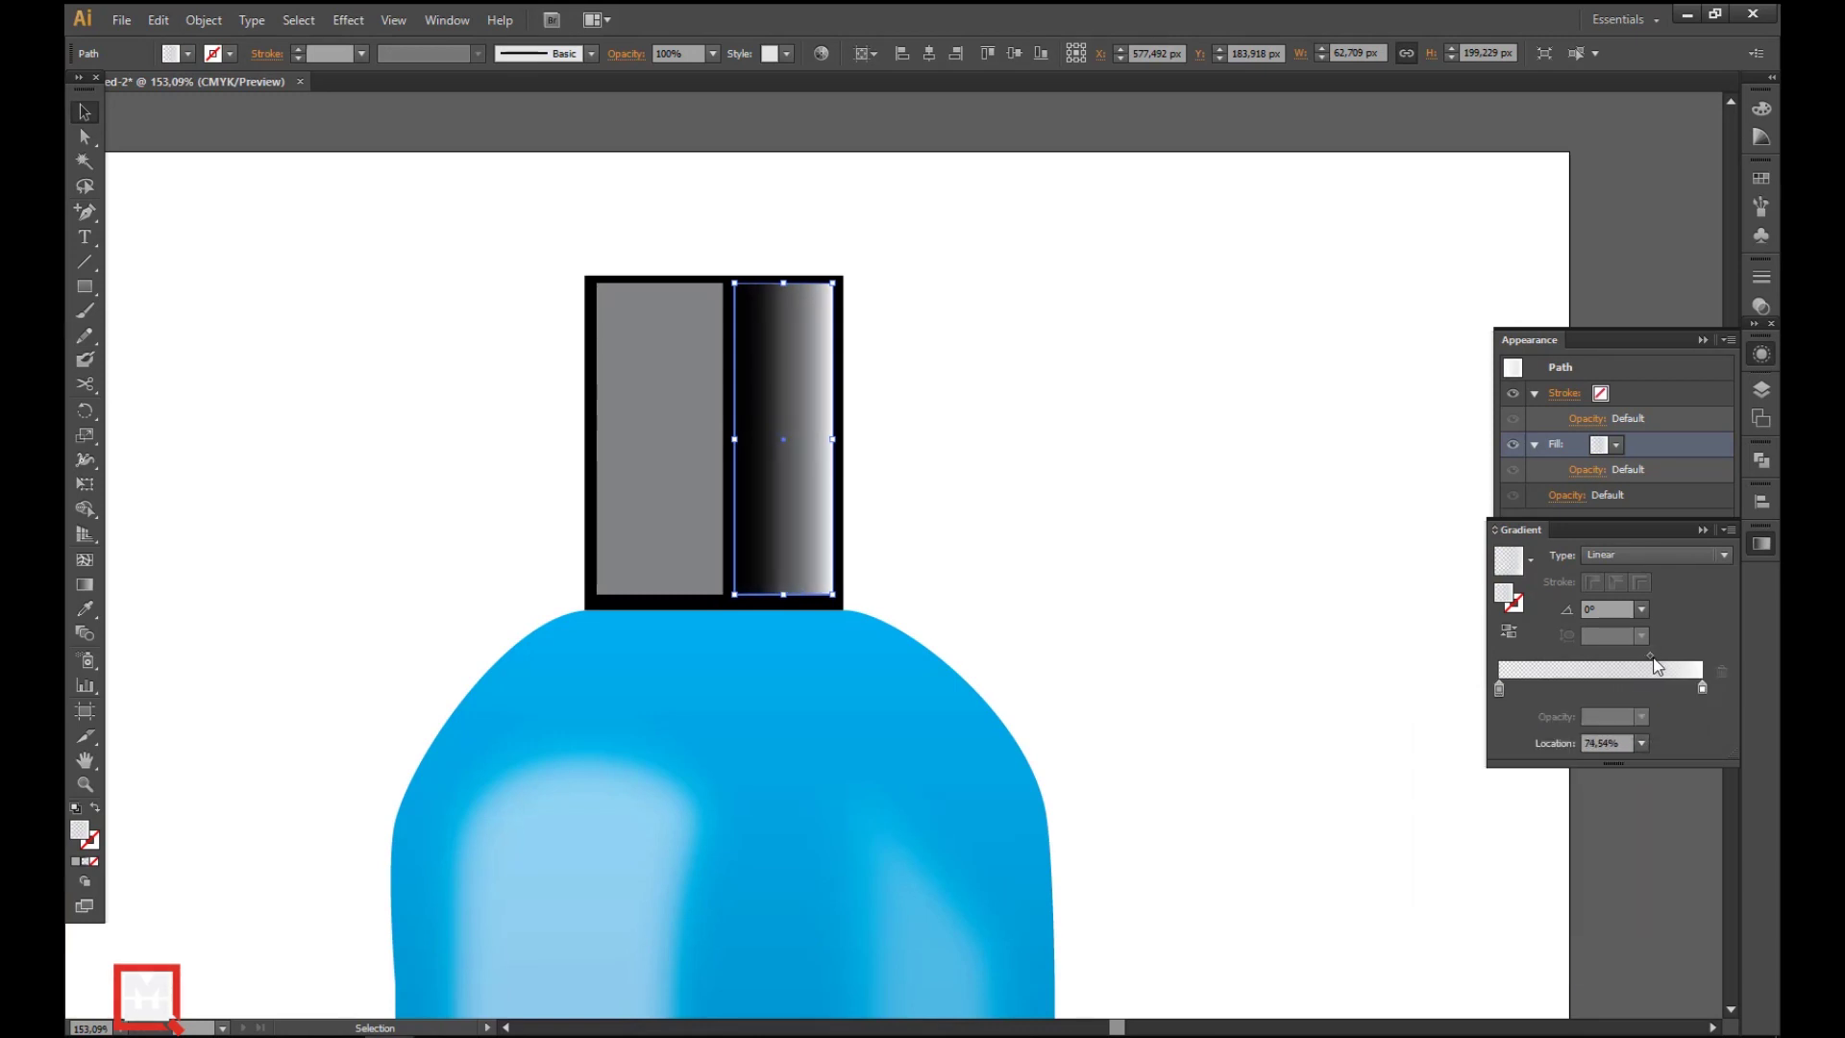
click(342, 326)
- Add an anchor point at the middle of the cap's top edge and raise it into a rounded dome
click(659, 292)
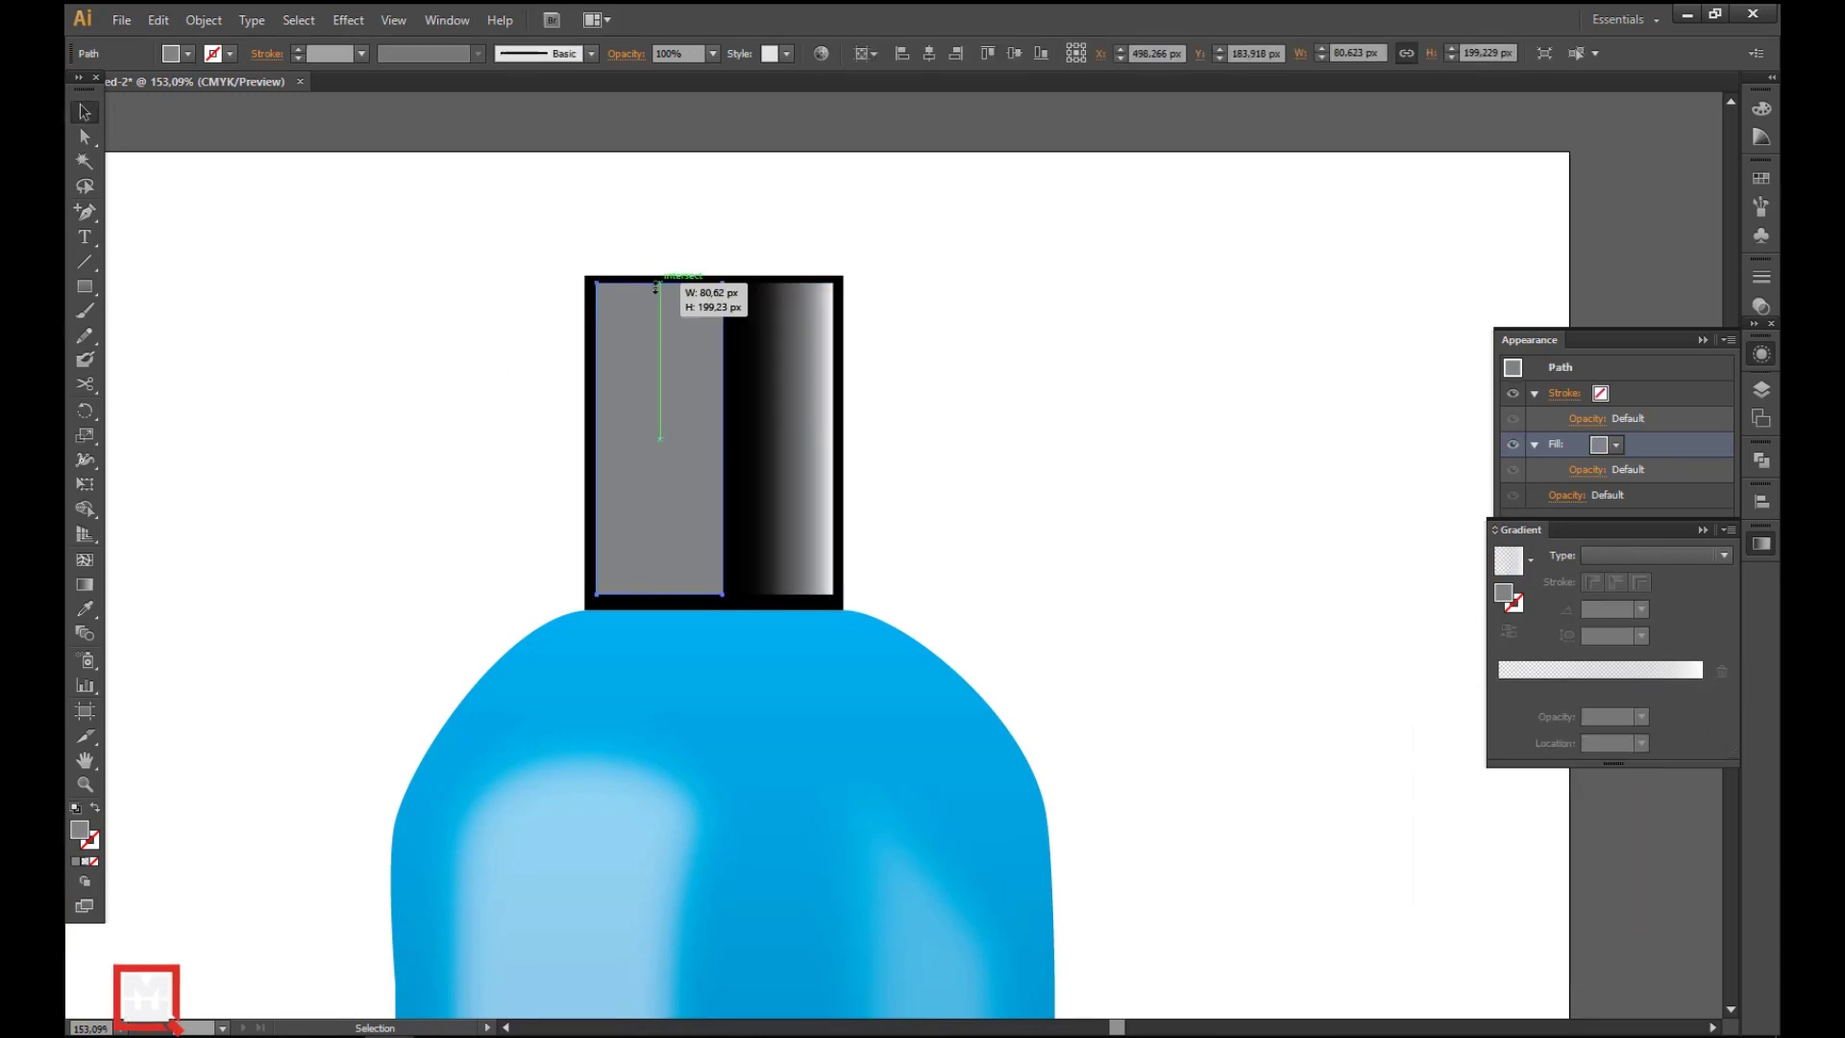
drag(657, 286, 688, 422)
click(618, 515)
click(740, 411)
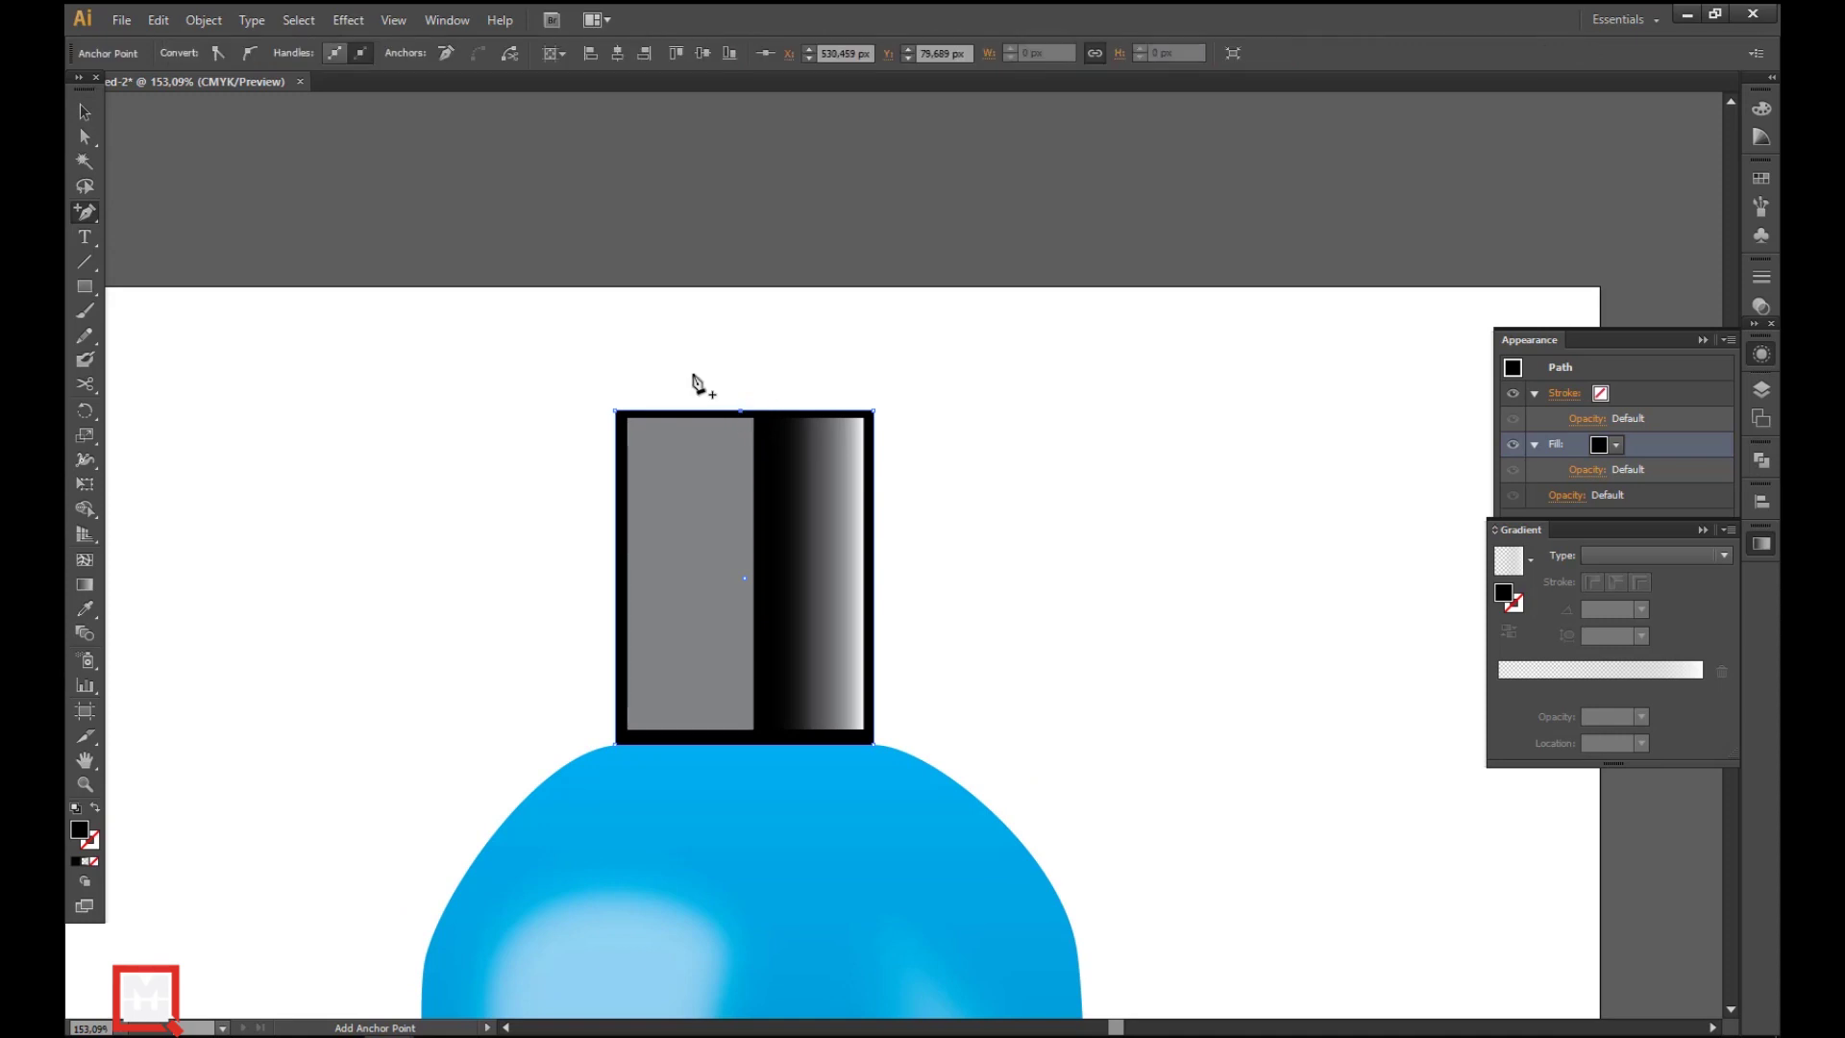
key(v)
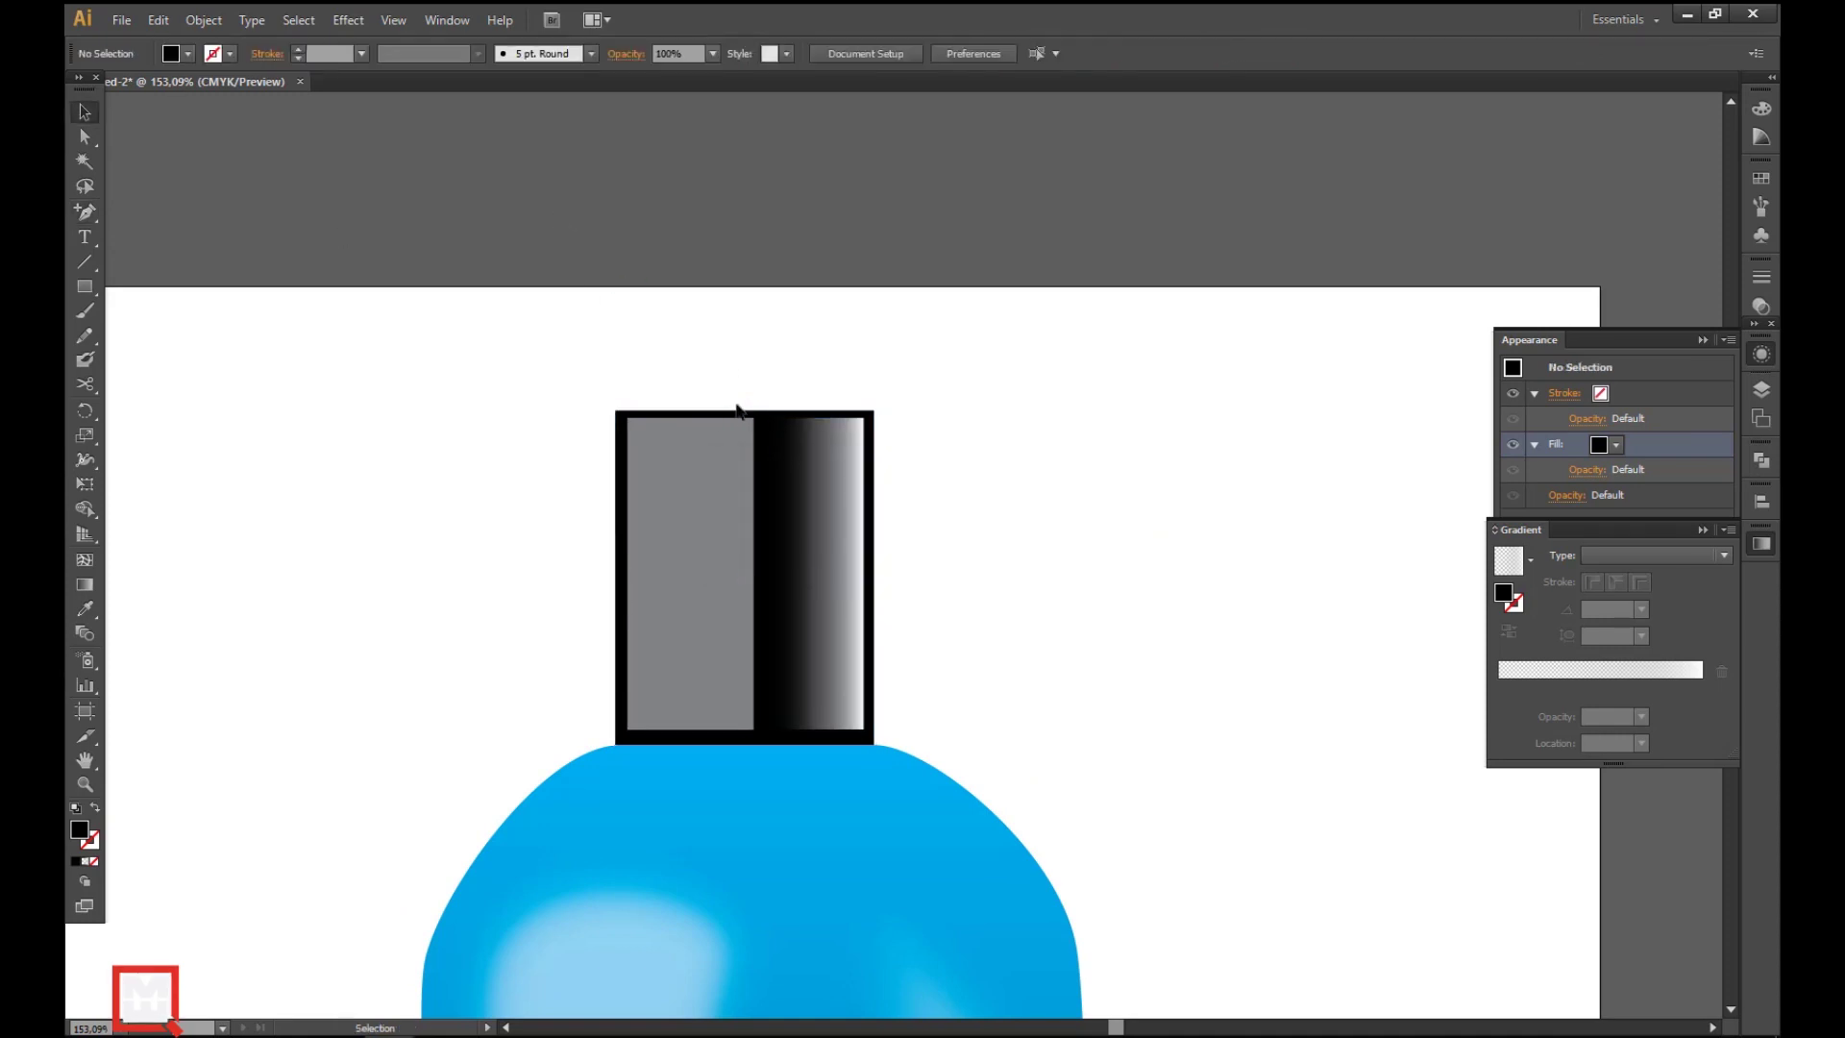
drag(741, 412, 741, 373)
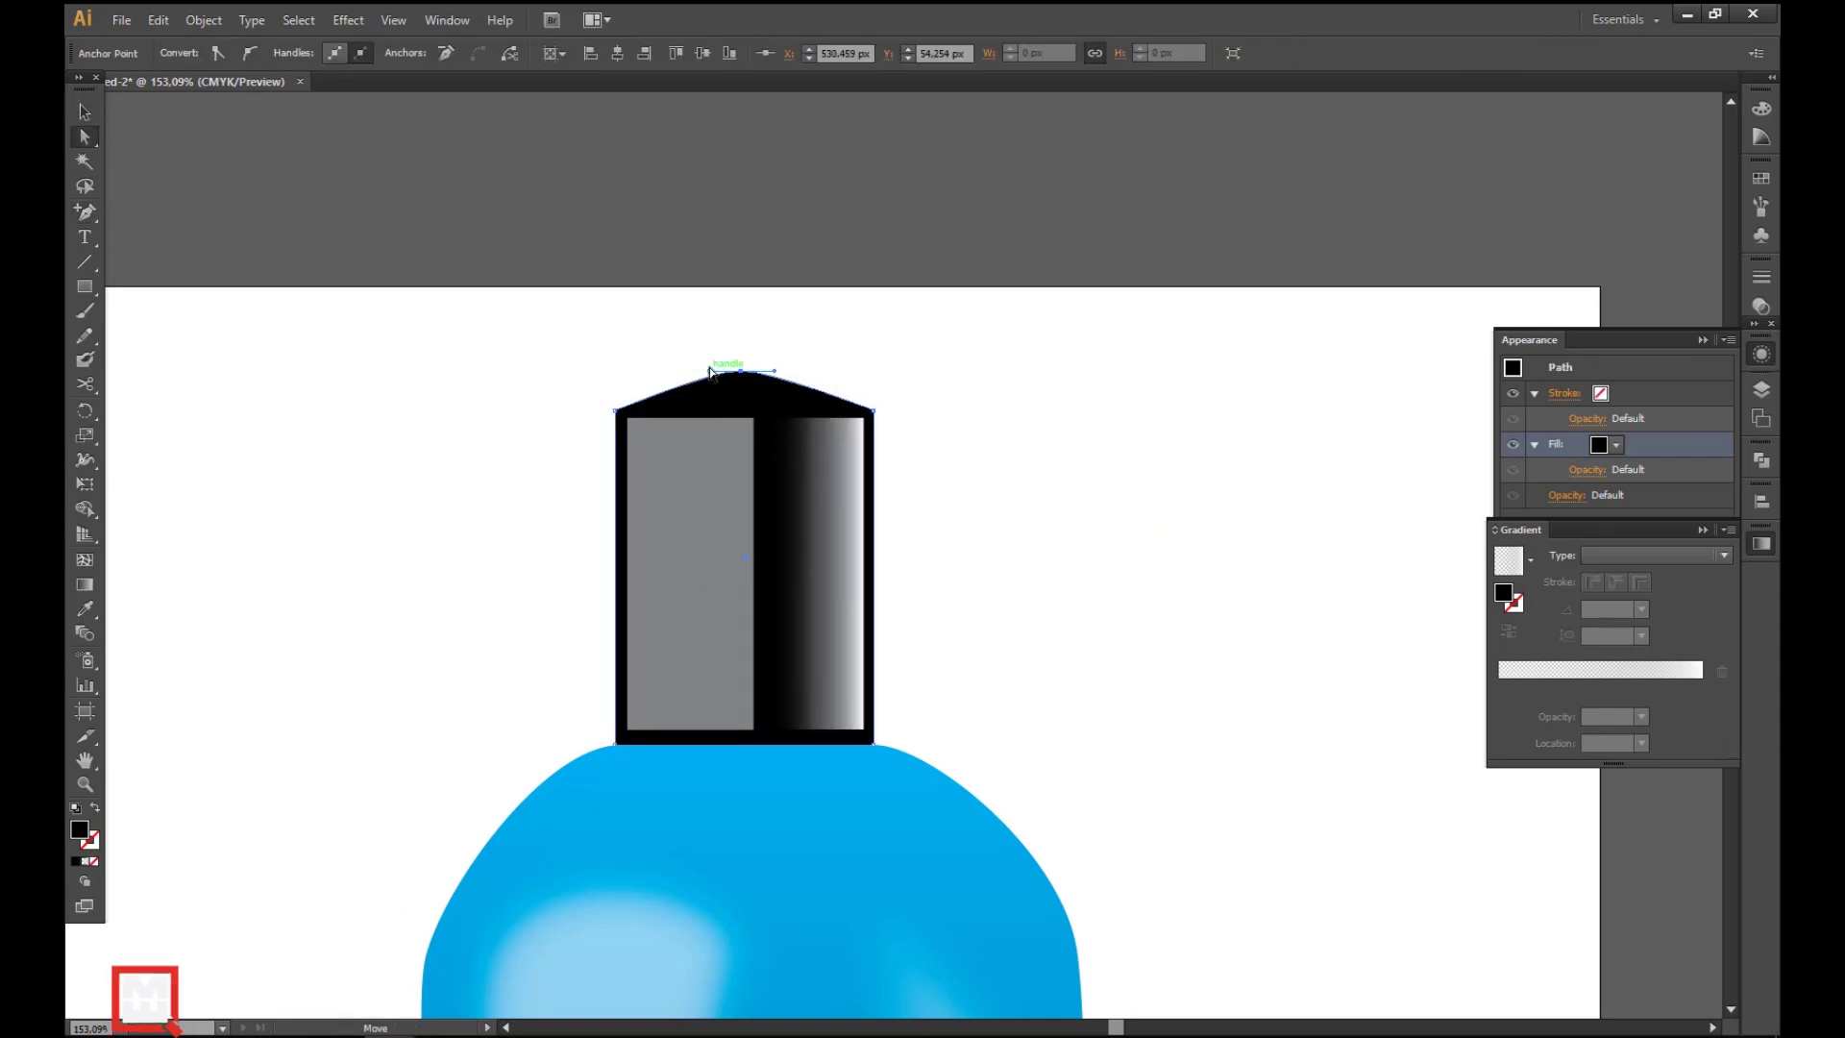
key(v)
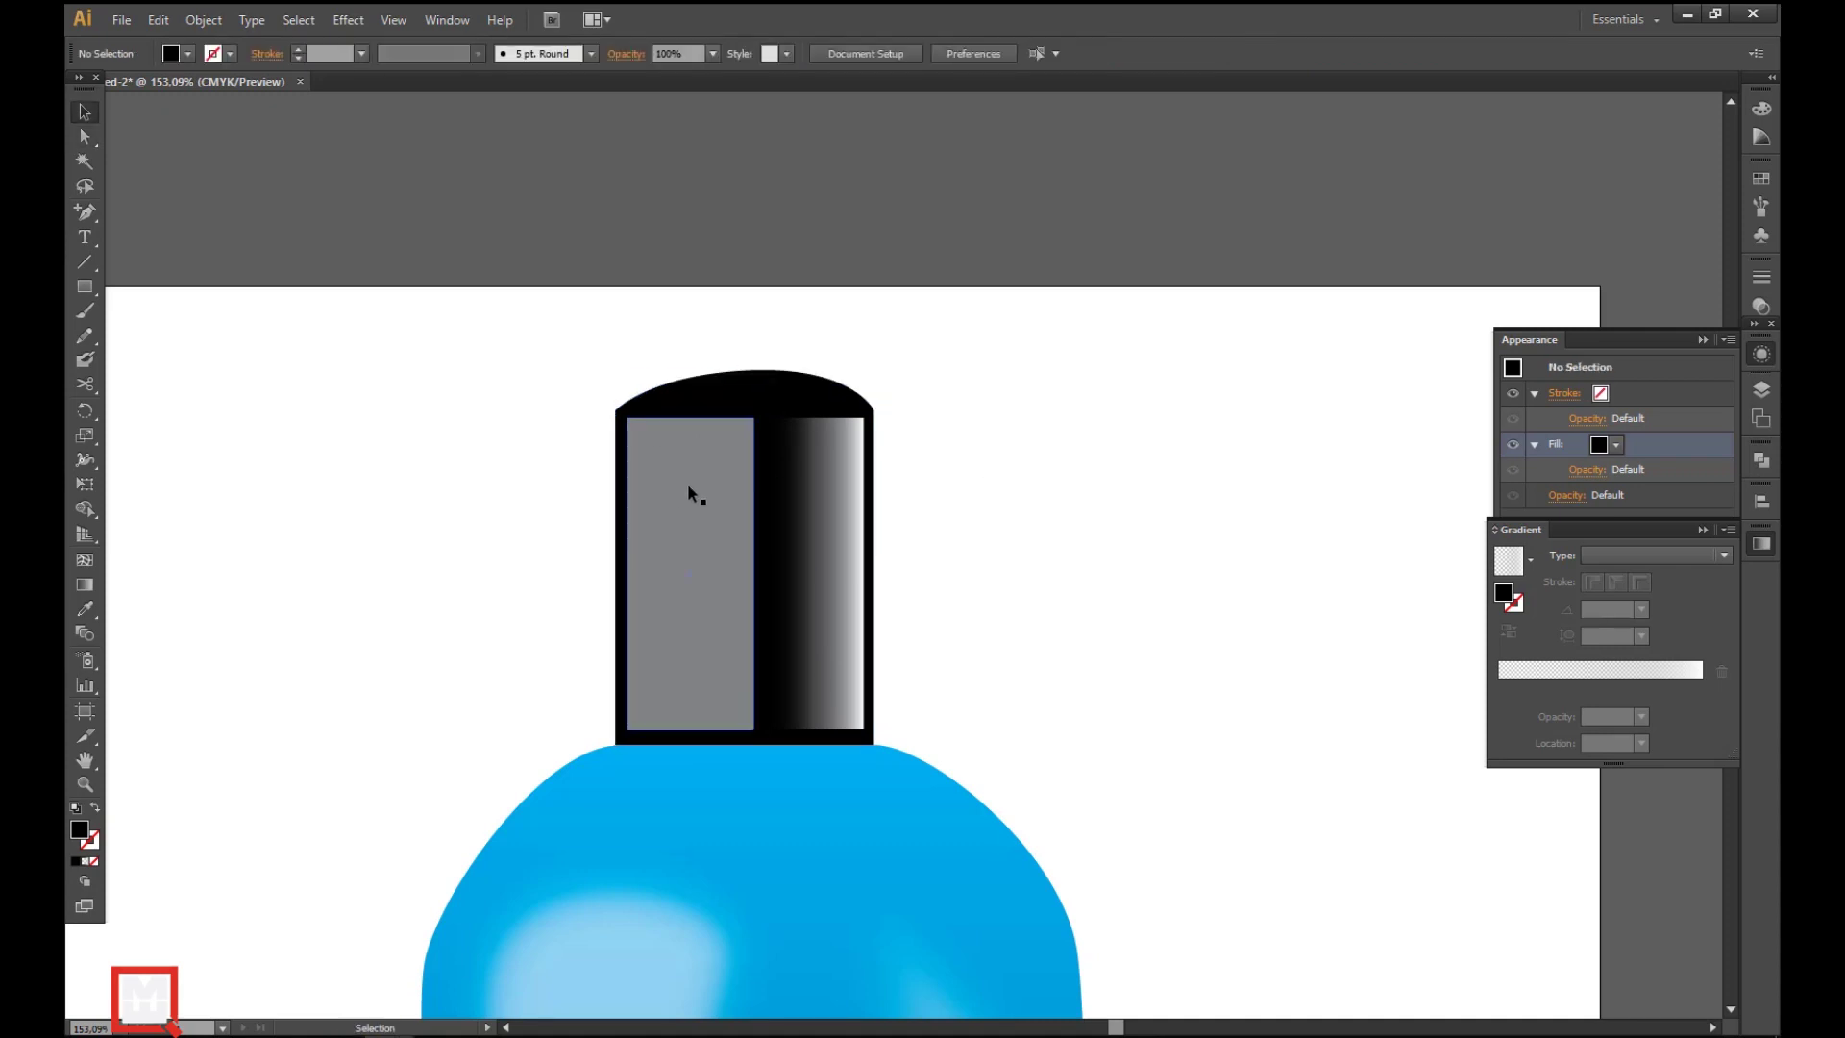
- Stretch both cap highlights upward to about 206 px tall and refine the curve of the cap's domed top
click(688, 482)
click(712, 372)
key(a)
click(744, 370)
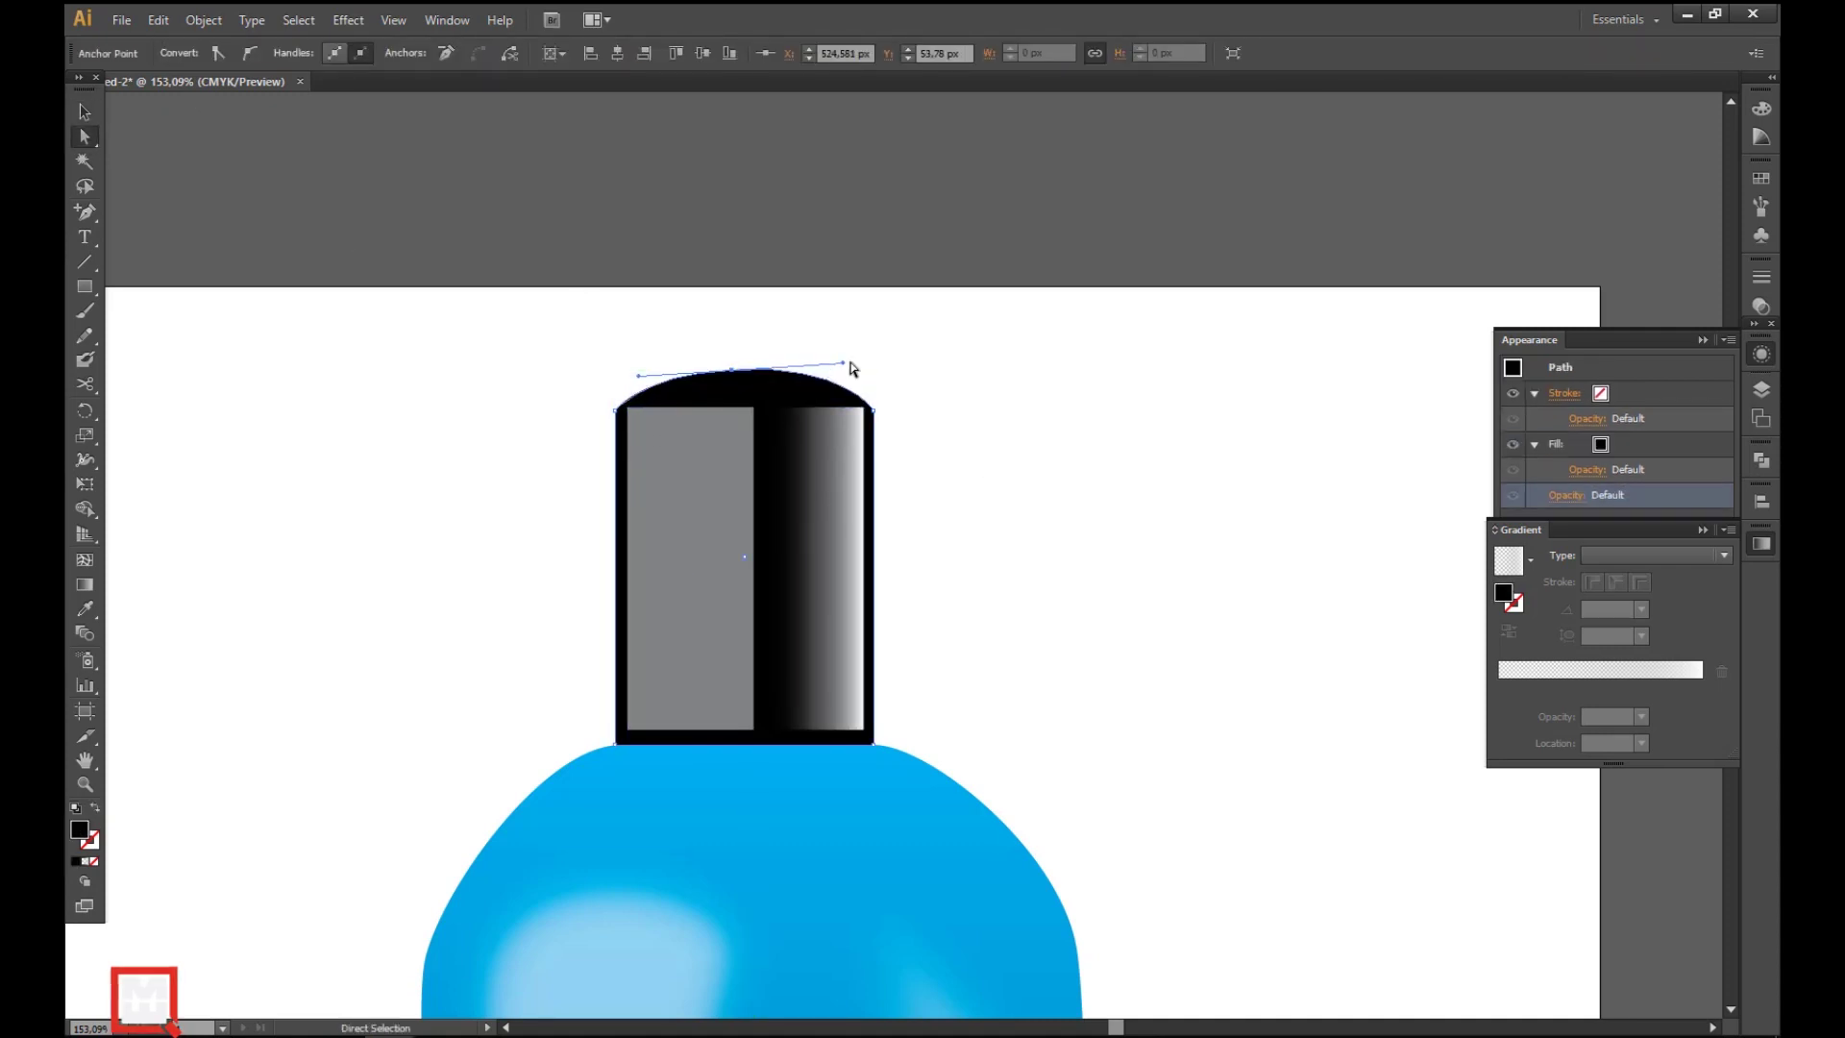
click(716, 471)
key(v)
shift+click(820, 461)
- Apply a Gaussian Blur to the left gray highlight on the cap
click(696, 461)
click(344, 21)
mouse_move(423, 362)
click(624, 365)
click(1185, 371)
drag(1260, 325, 1267, 321)
click(1281, 366)
- Set the left cap highlight's opacity to 50% and fill it with a lighter gray
click(712, 53)
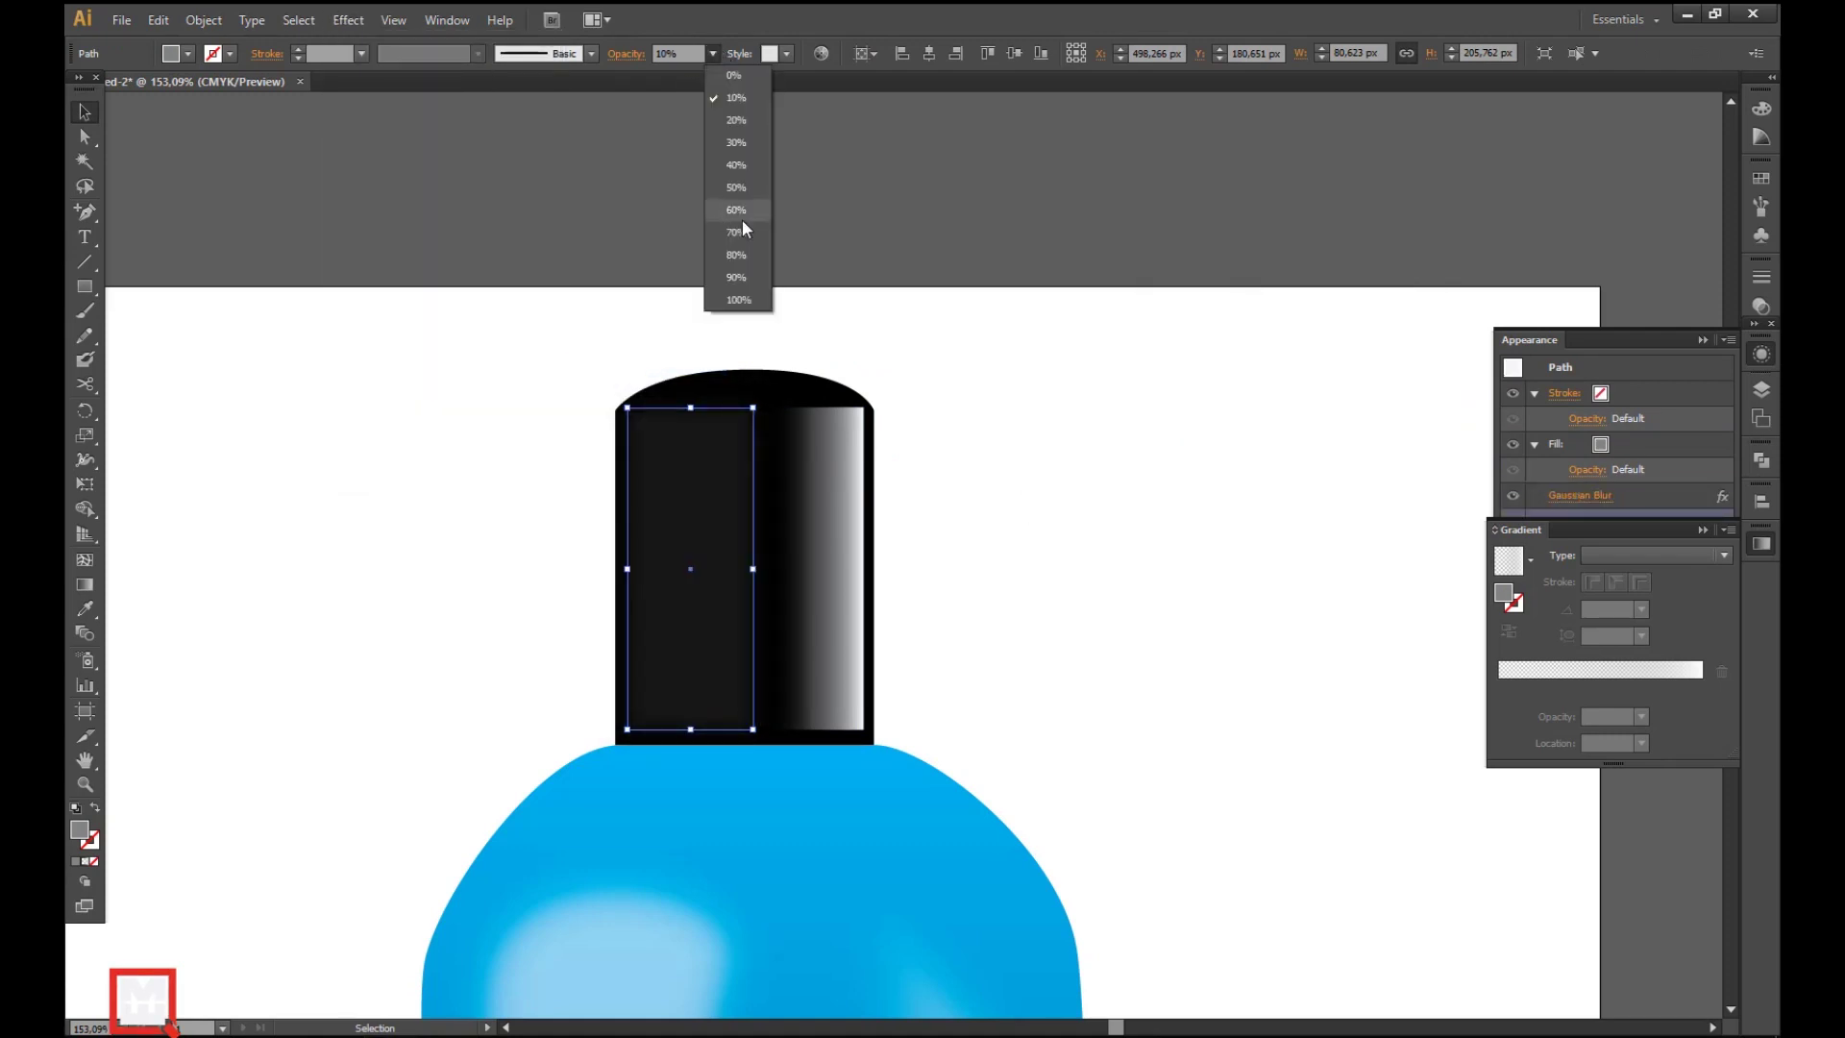
click(712, 52)
click(768, 209)
click(188, 53)
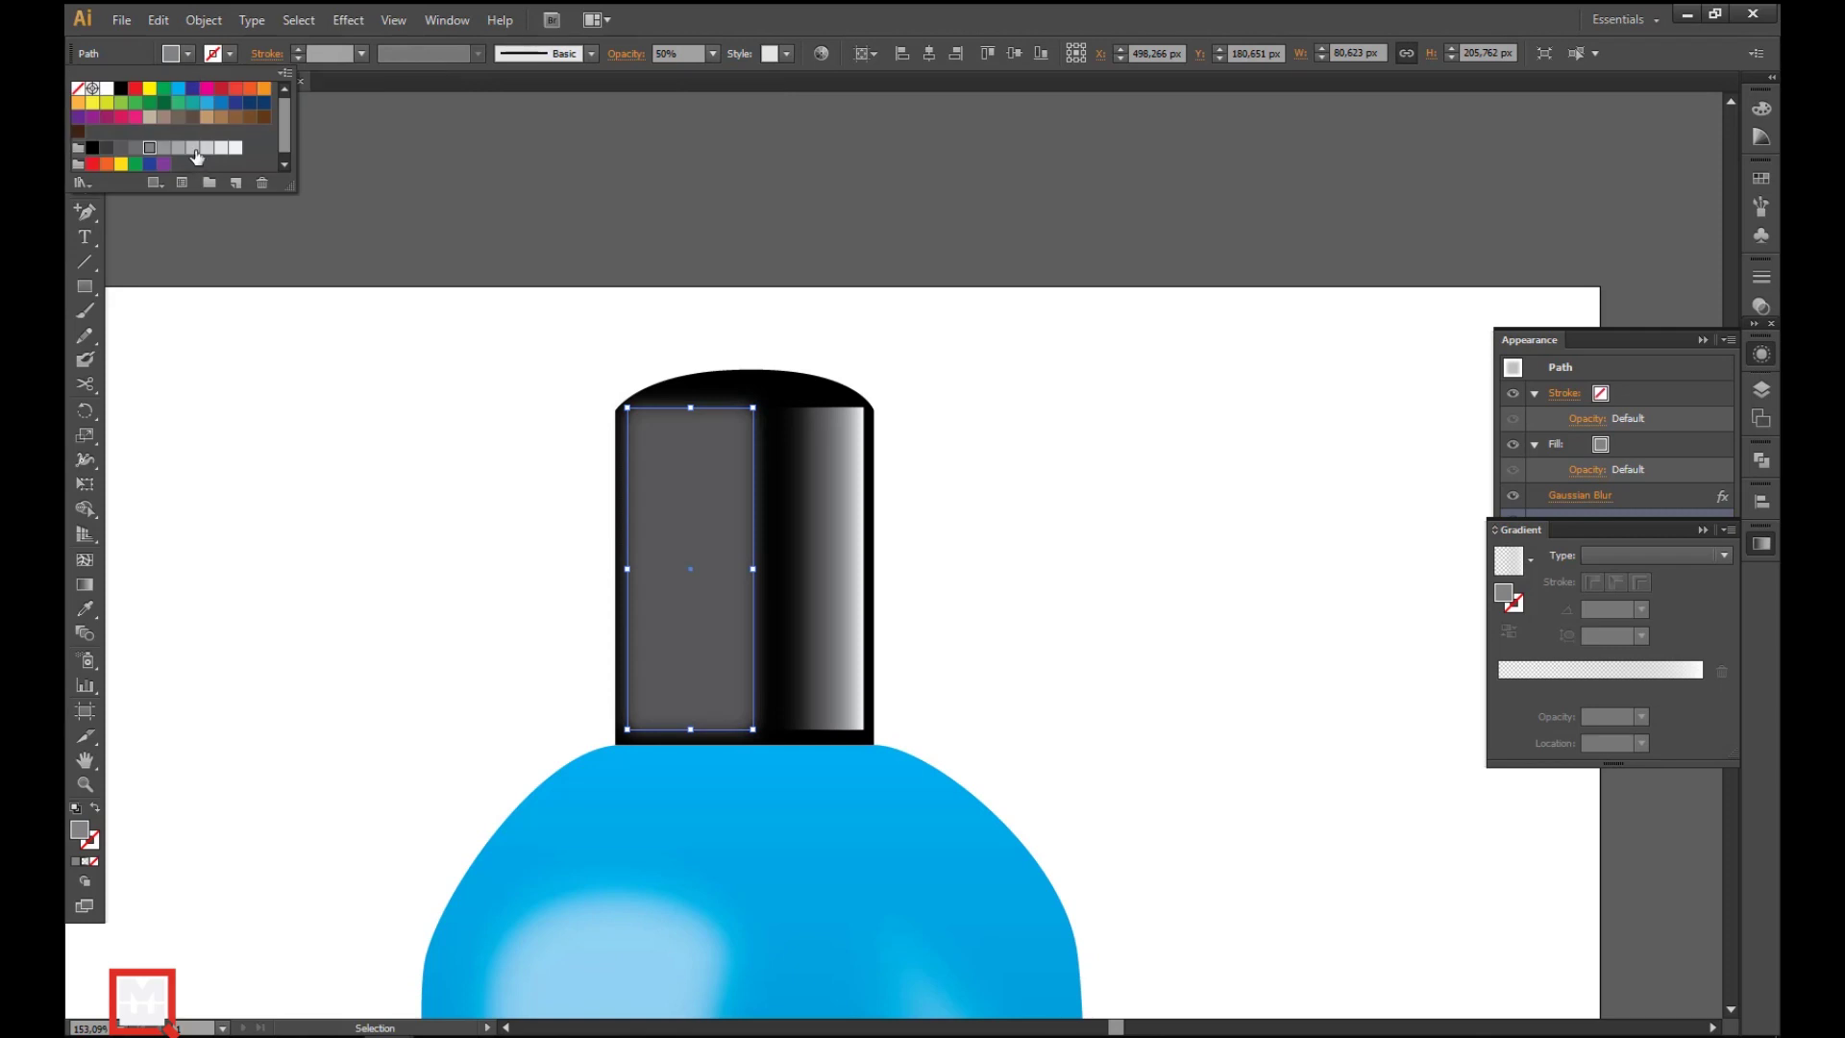
click(221, 175)
- Apply a Gaussian Blur to the right gradient highlight on the cap
click(817, 576)
click(394, 20)
mouse_move(348, 20)
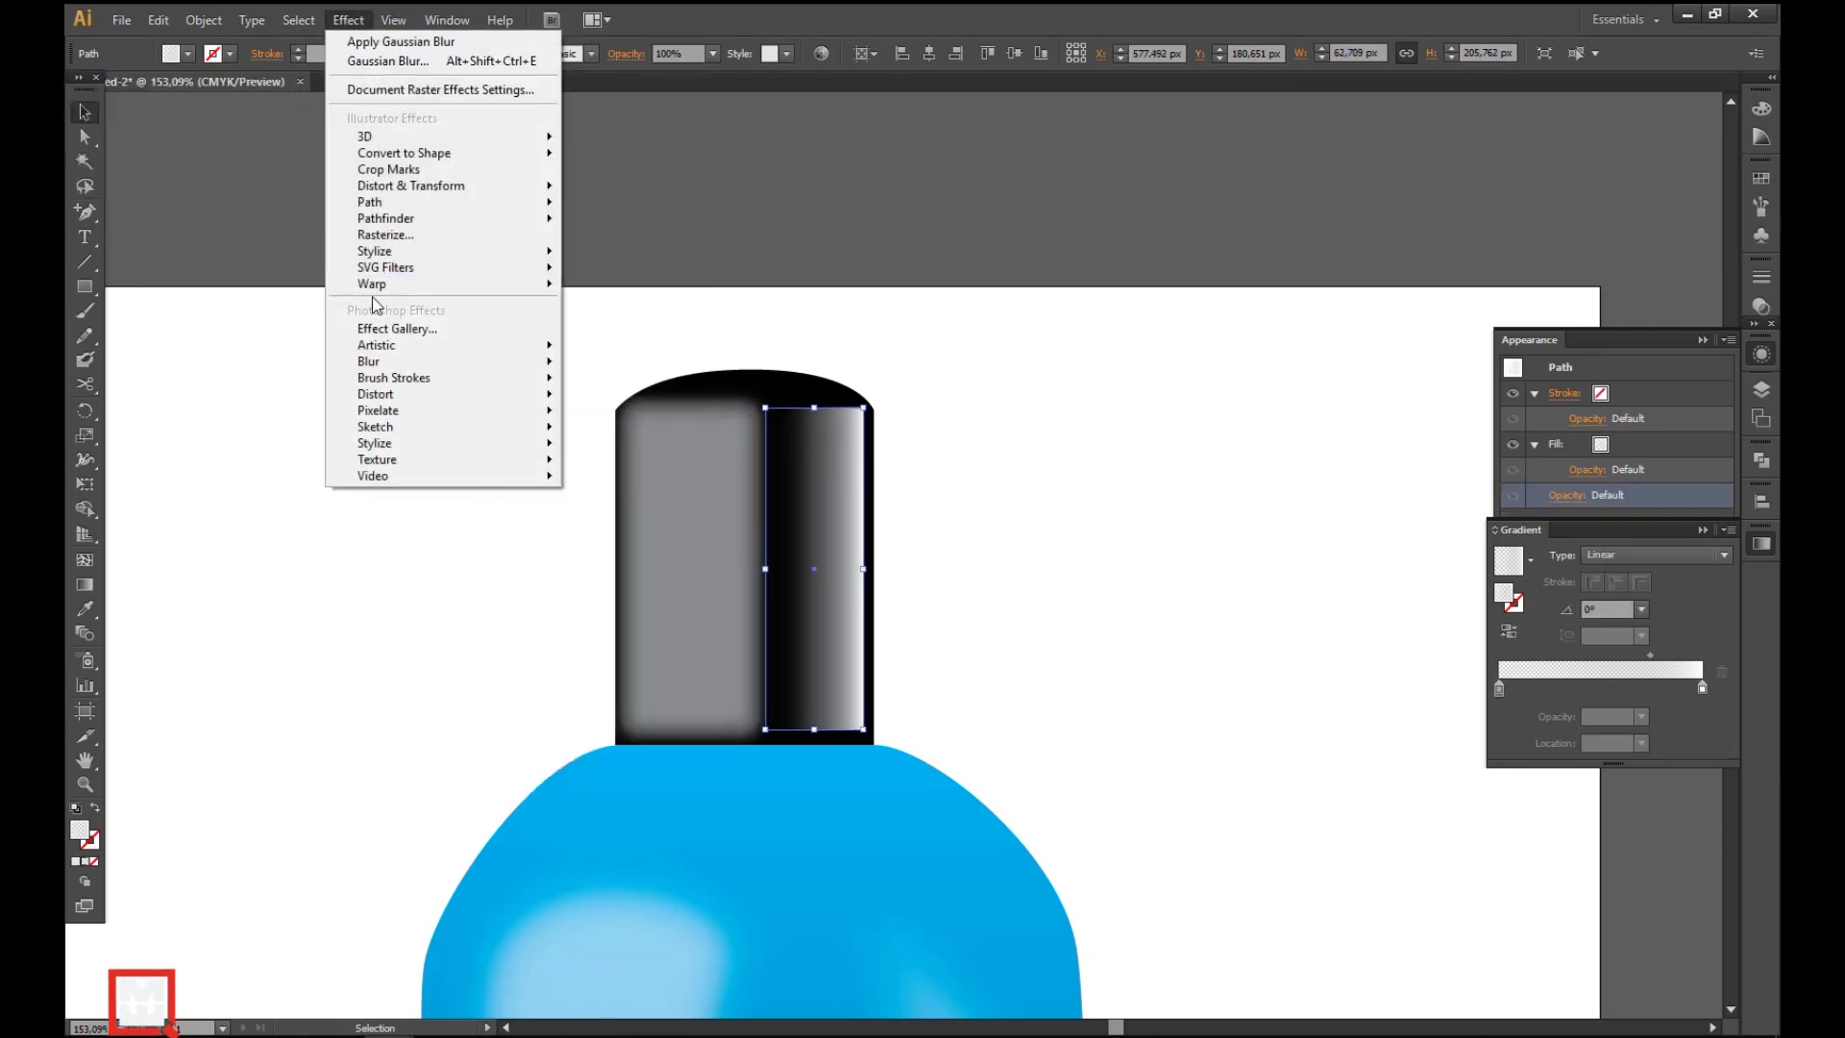
mouse_move(452, 359)
click(653, 364)
click(1282, 366)
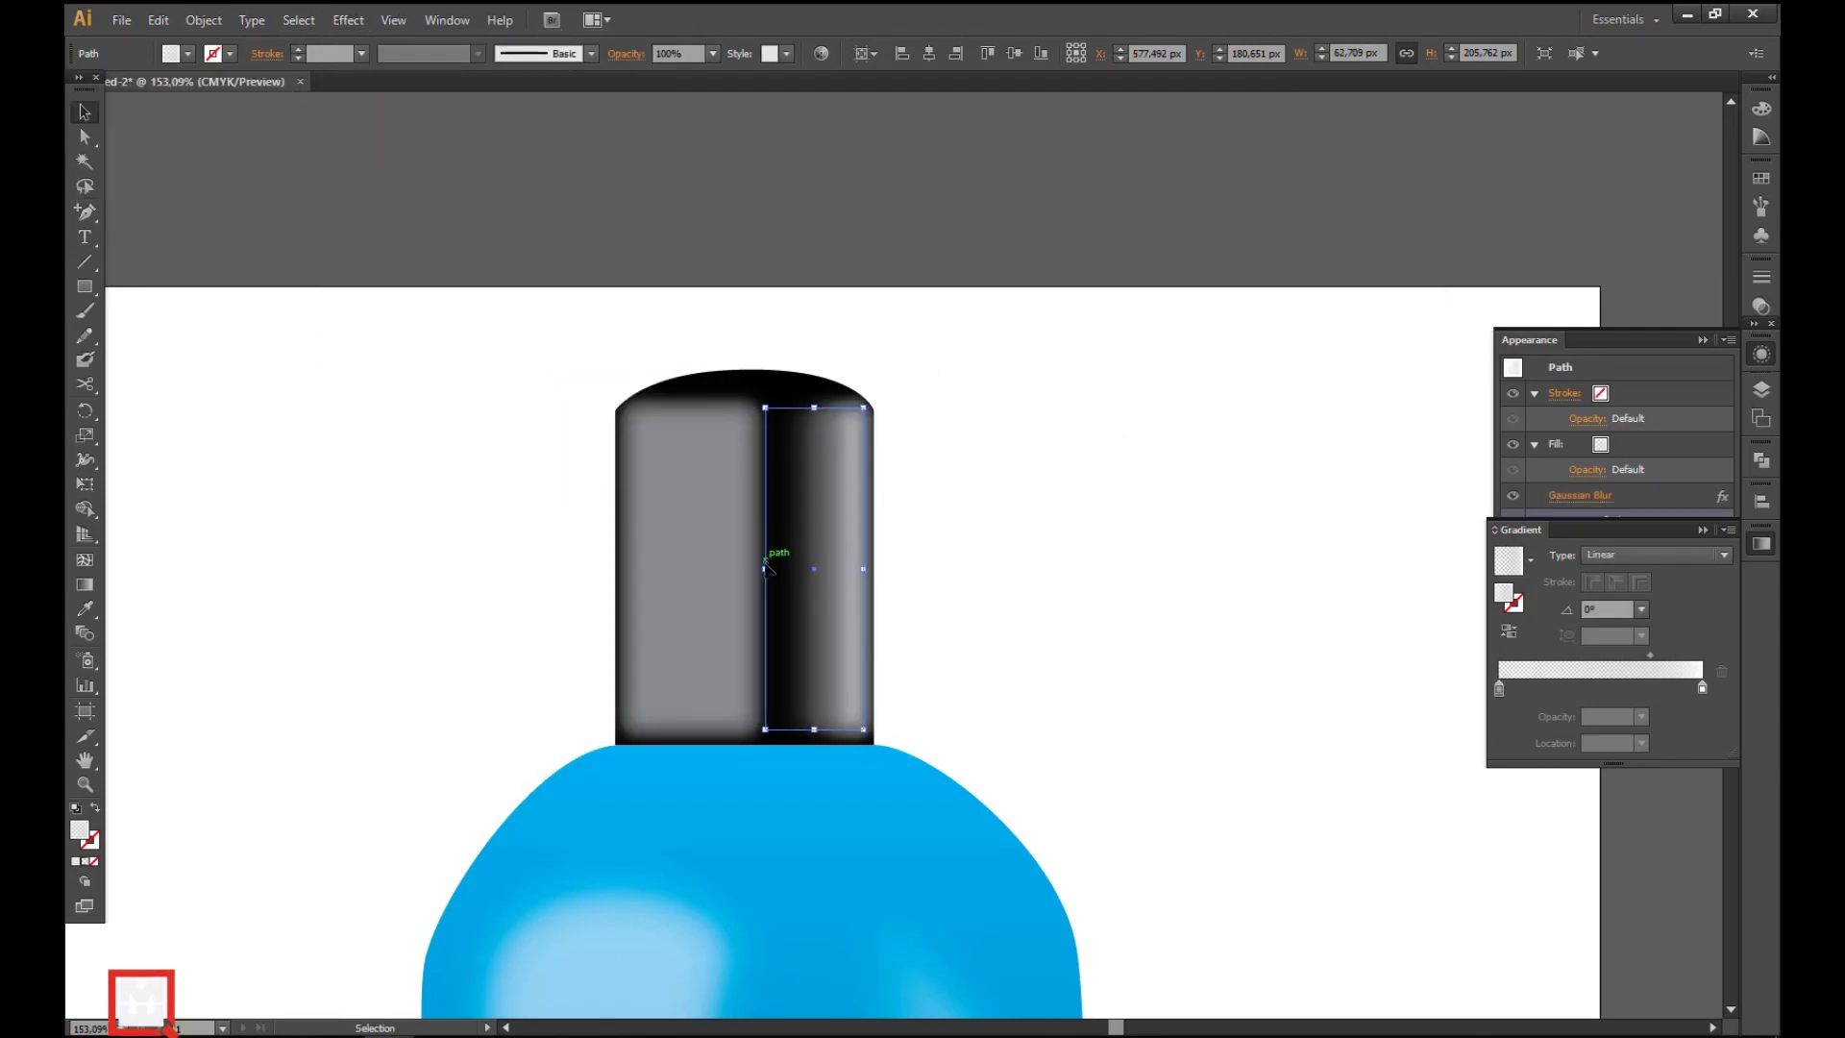
- Draw a horizontal unfilled line about 122 px long across the upper part of the cap
click(985, 321)
drag(984, 321, 1044, 223)
key(plus)
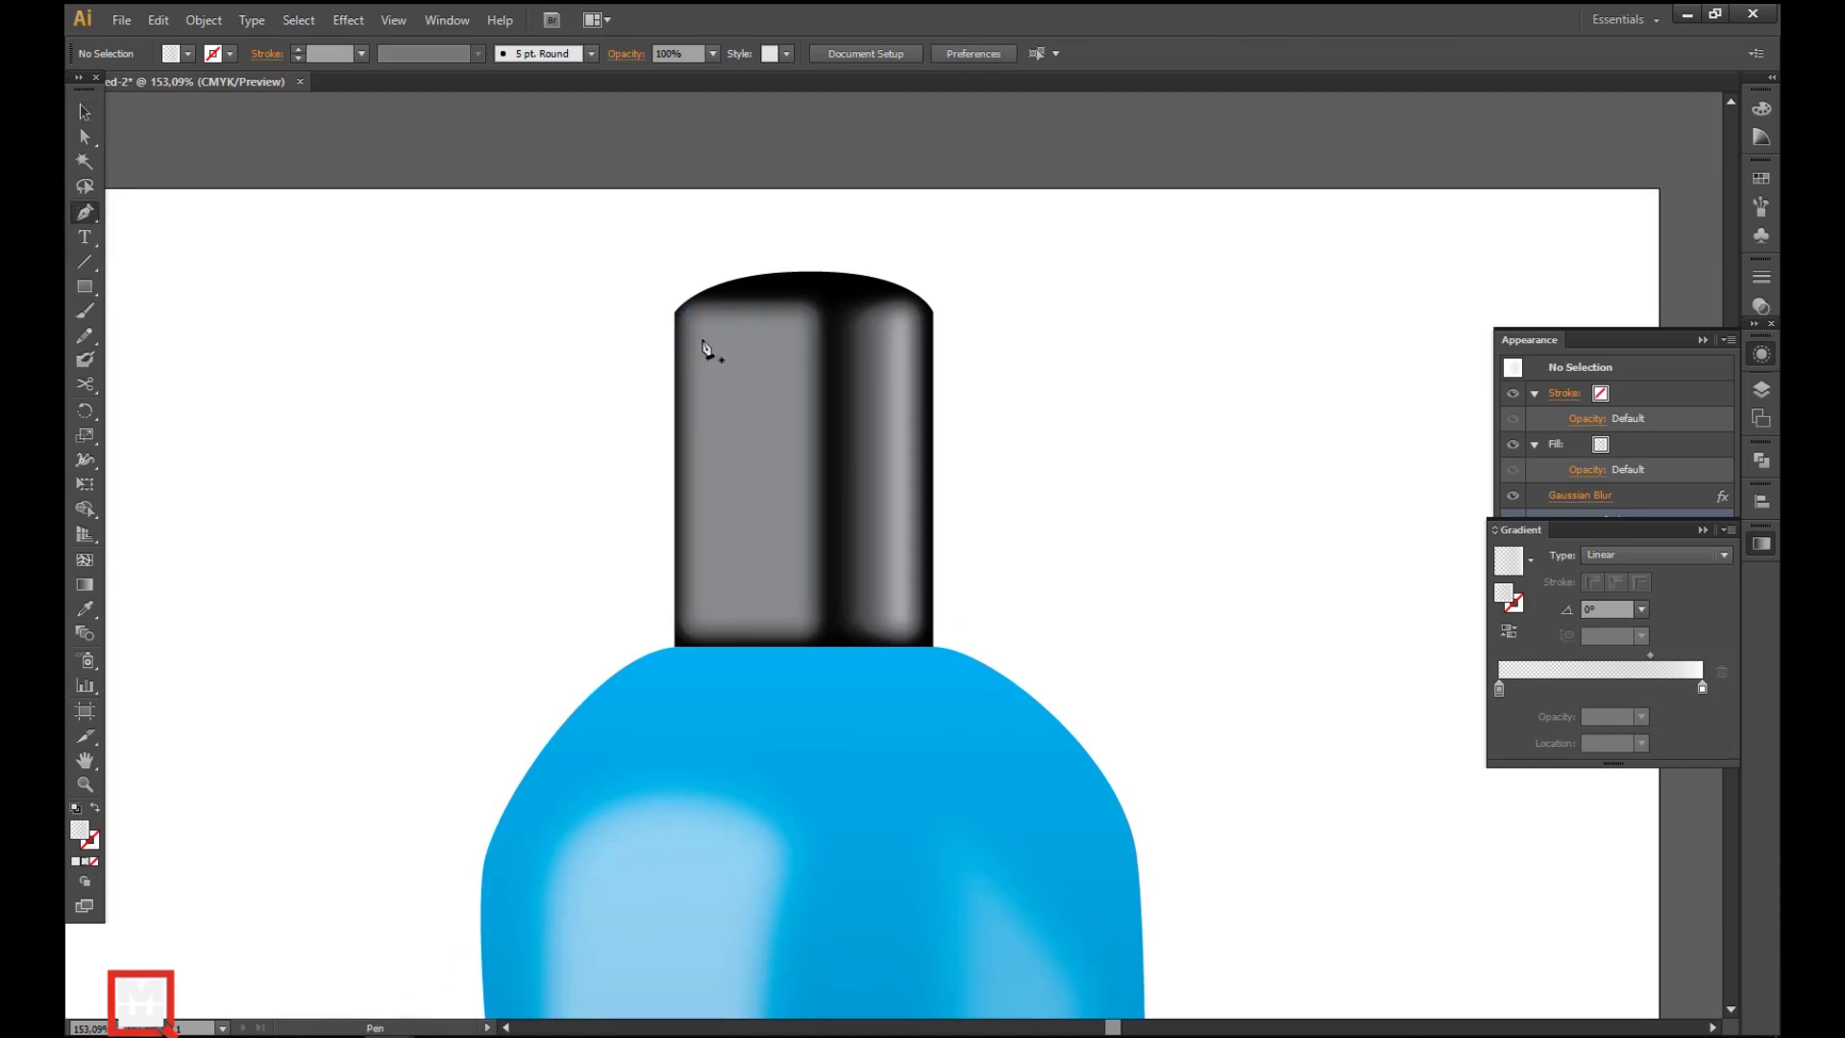
click(702, 340)
drag(894, 339, 896, 342)
key(shift+x)
click(517, 262)
click(868, 340)
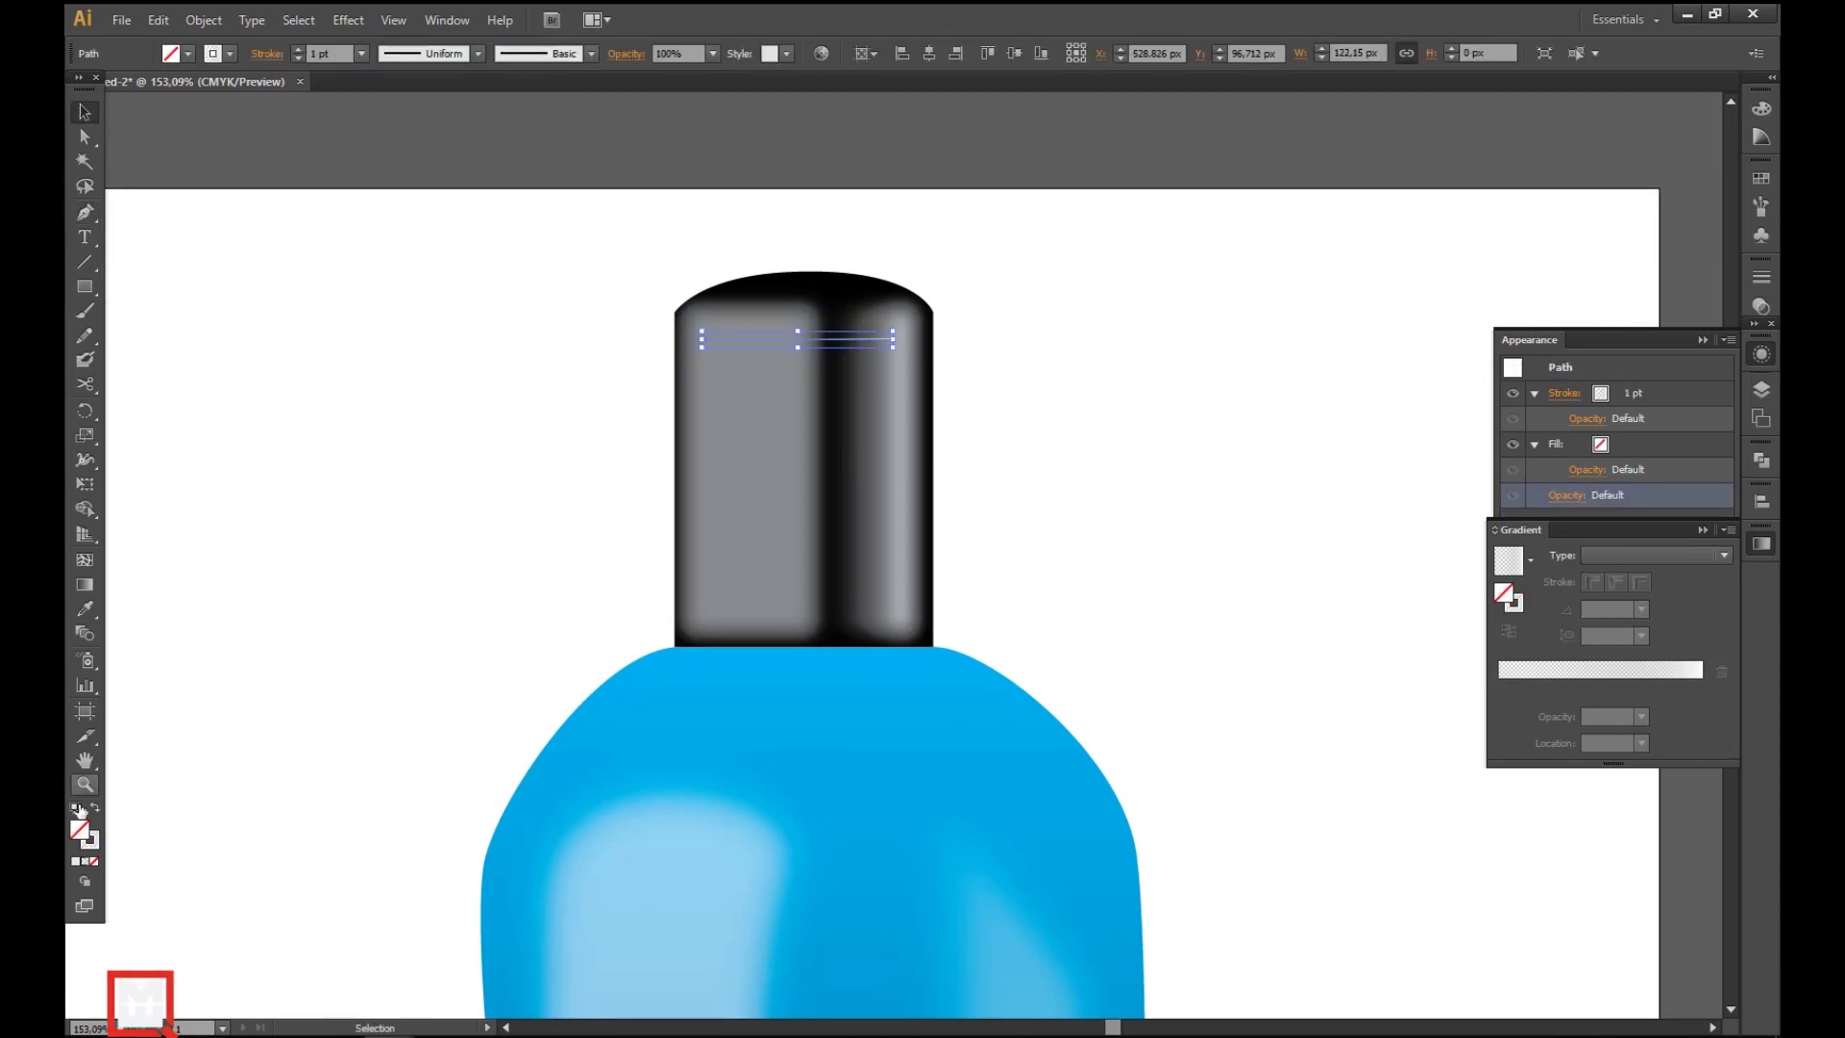
- Give the horizontal line a black stroke with a 3 pt weight
double_click(91, 841)
click(896, 644)
click(1100, 404)
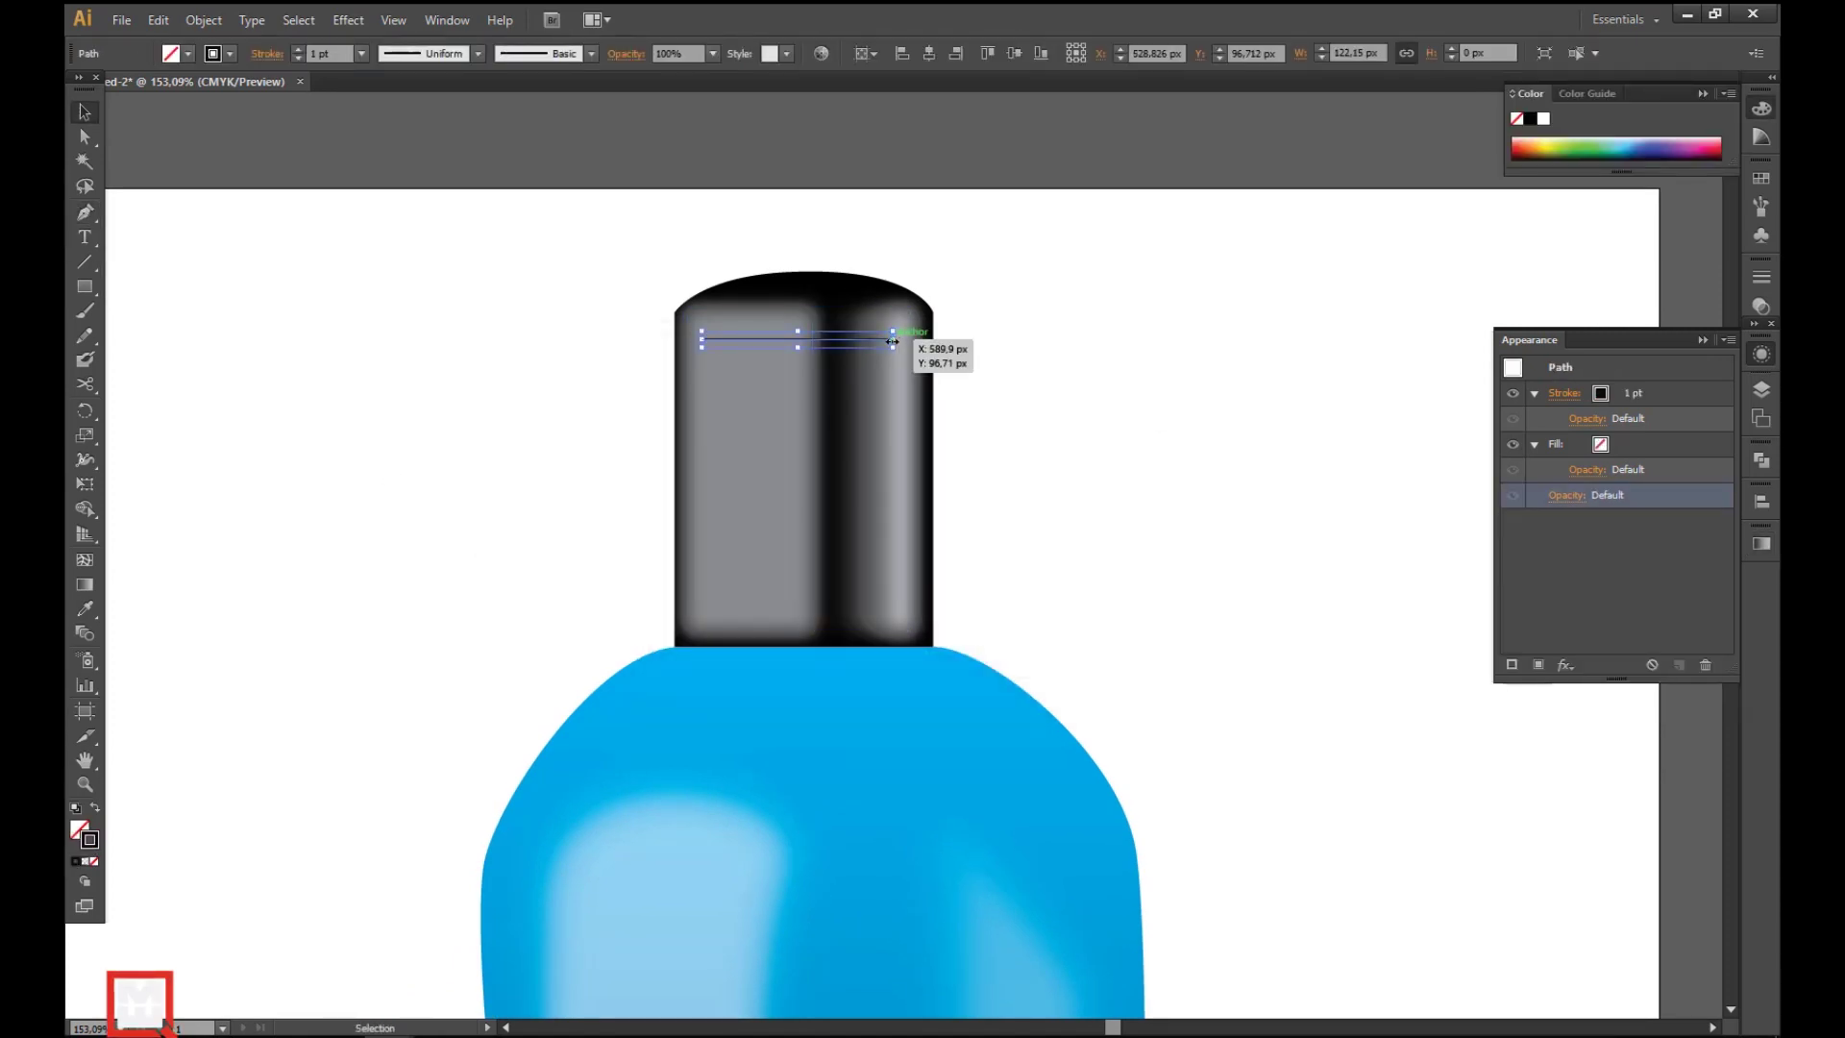
- Draw a curved tab outline hanging beneath the middle of the horizontal line with the Pen tool
key(p)
scroll(883, 381, up, 3)
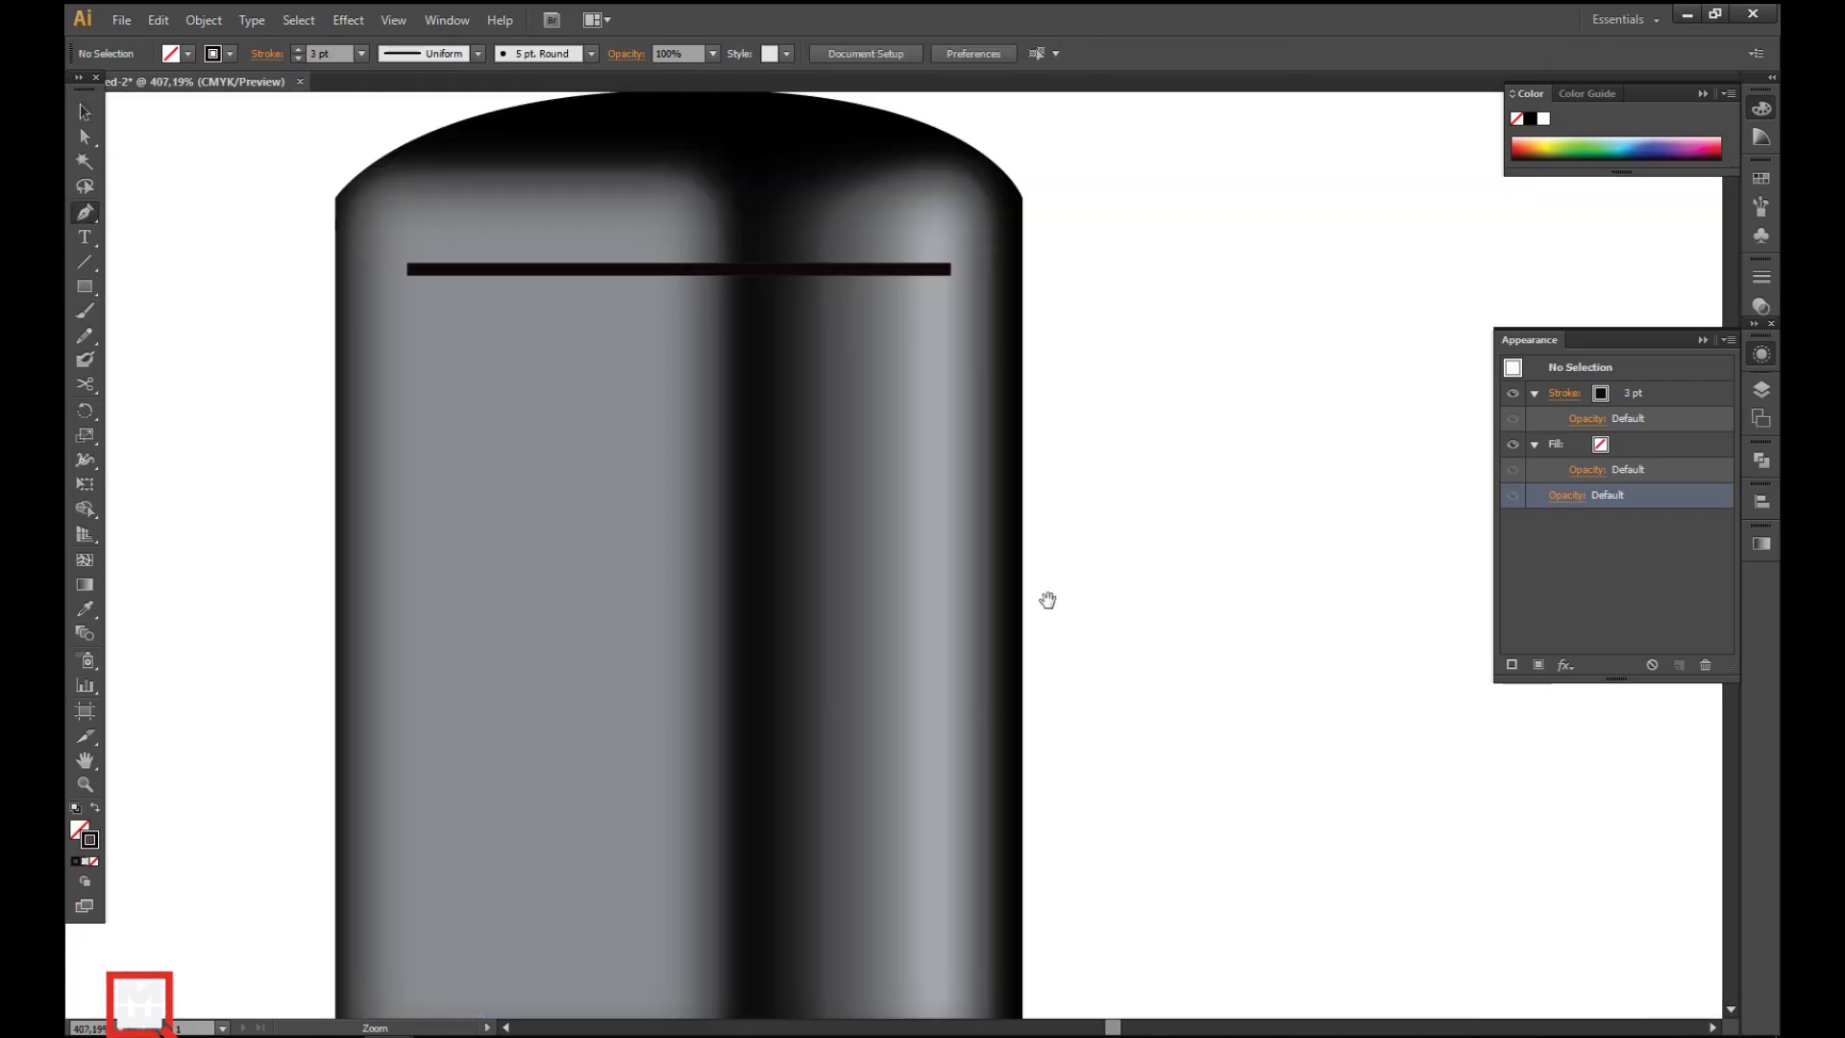
drag(547, 269, 634, 356)
drag(730, 420, 738, 403)
drag(779, 269, 795, 212)
click(548, 270)
key(a)
key(ctrl+z)
key(ctrl+z)
key(p)
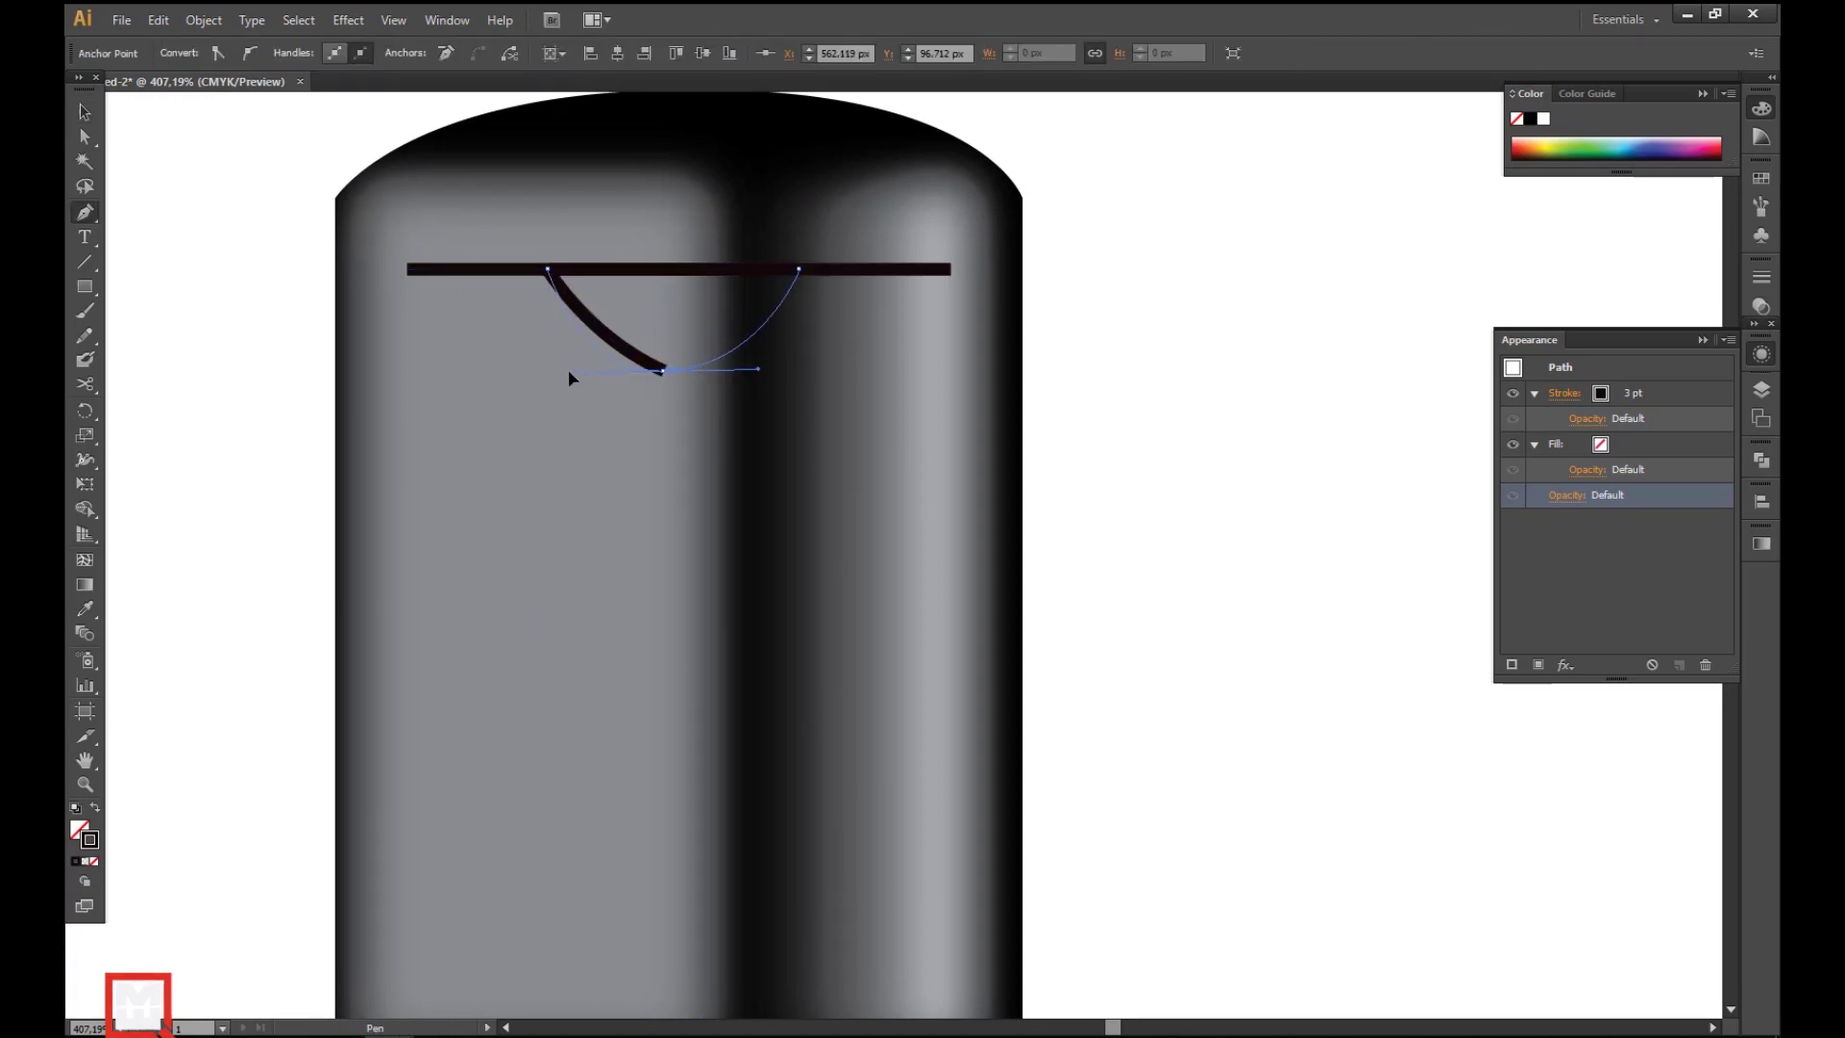
- Deepen the tab outline by lowering its bottom anchor and widen it by moving its right corner outward
key(a)
drag(663, 371, 663, 466)
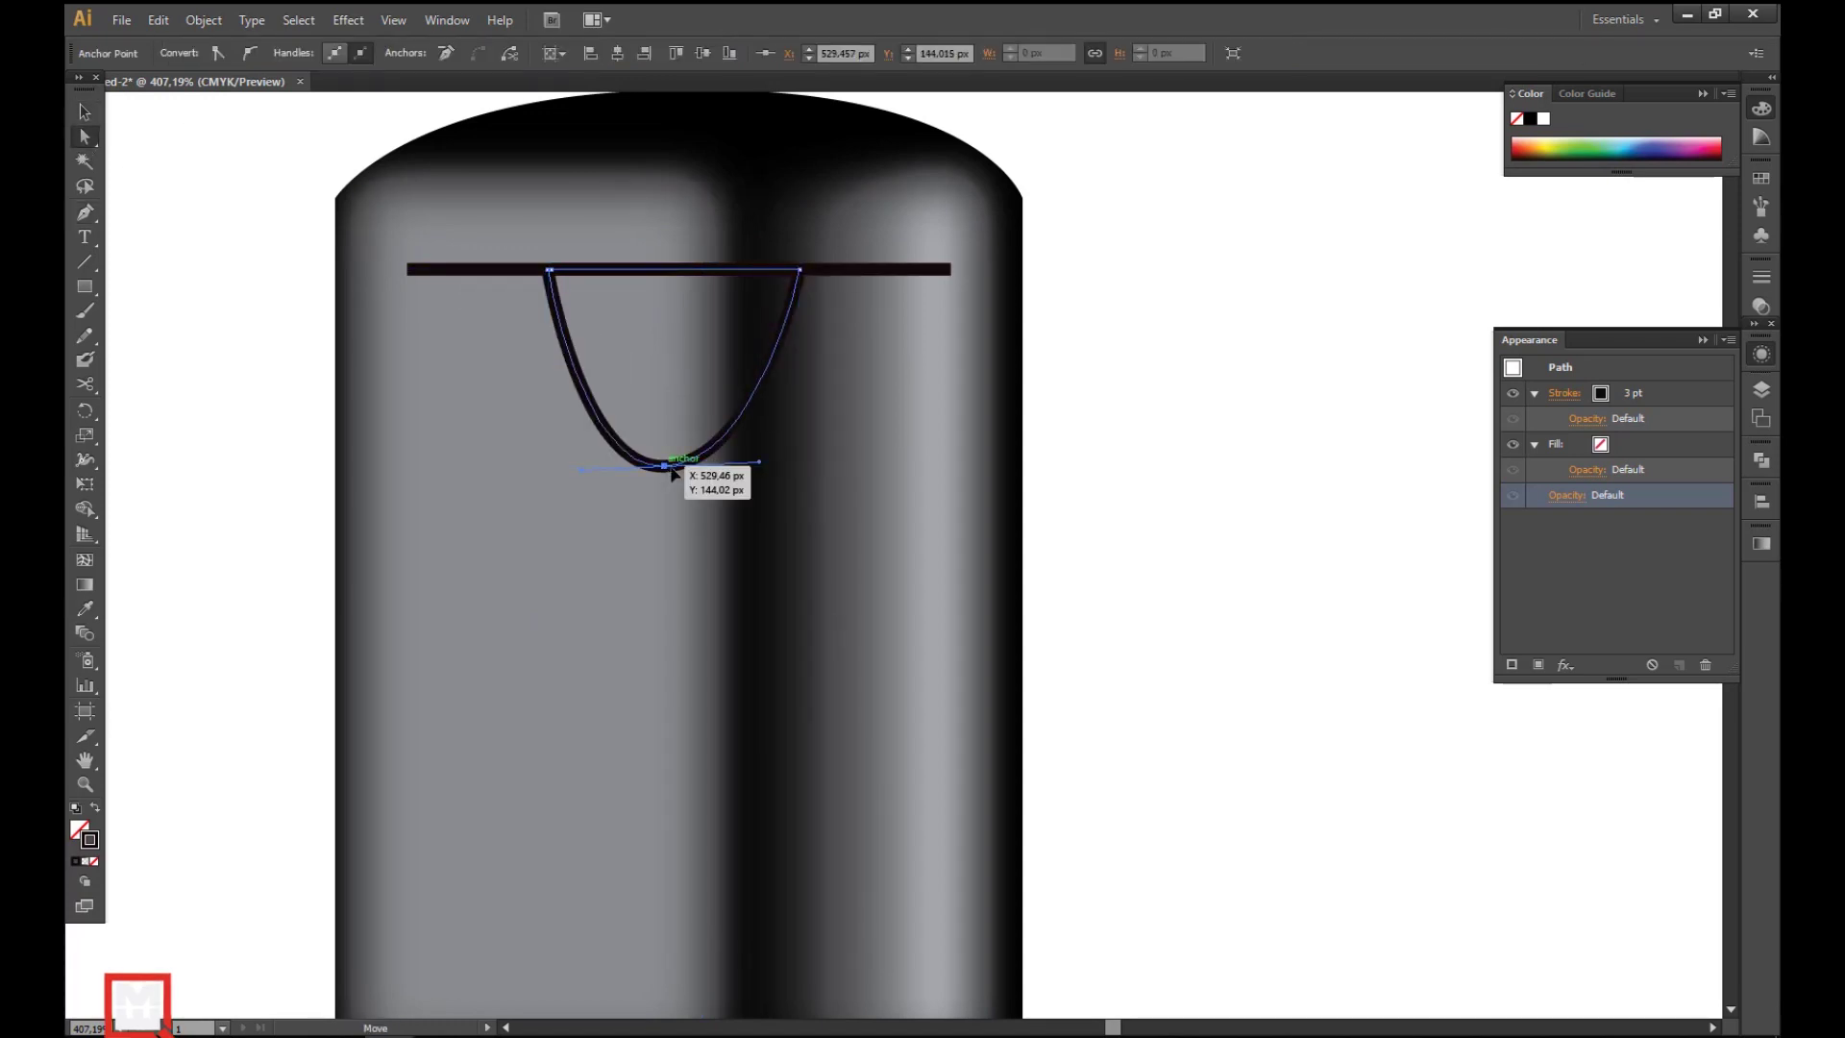
drag(800, 270, 832, 271)
drag(683, 463, 690, 464)
- Turn the tab outline into a solid black shape without a stroke
key(v)
click(664, 332)
click(805, 358)
key(shift+x)
click(1347, 214)
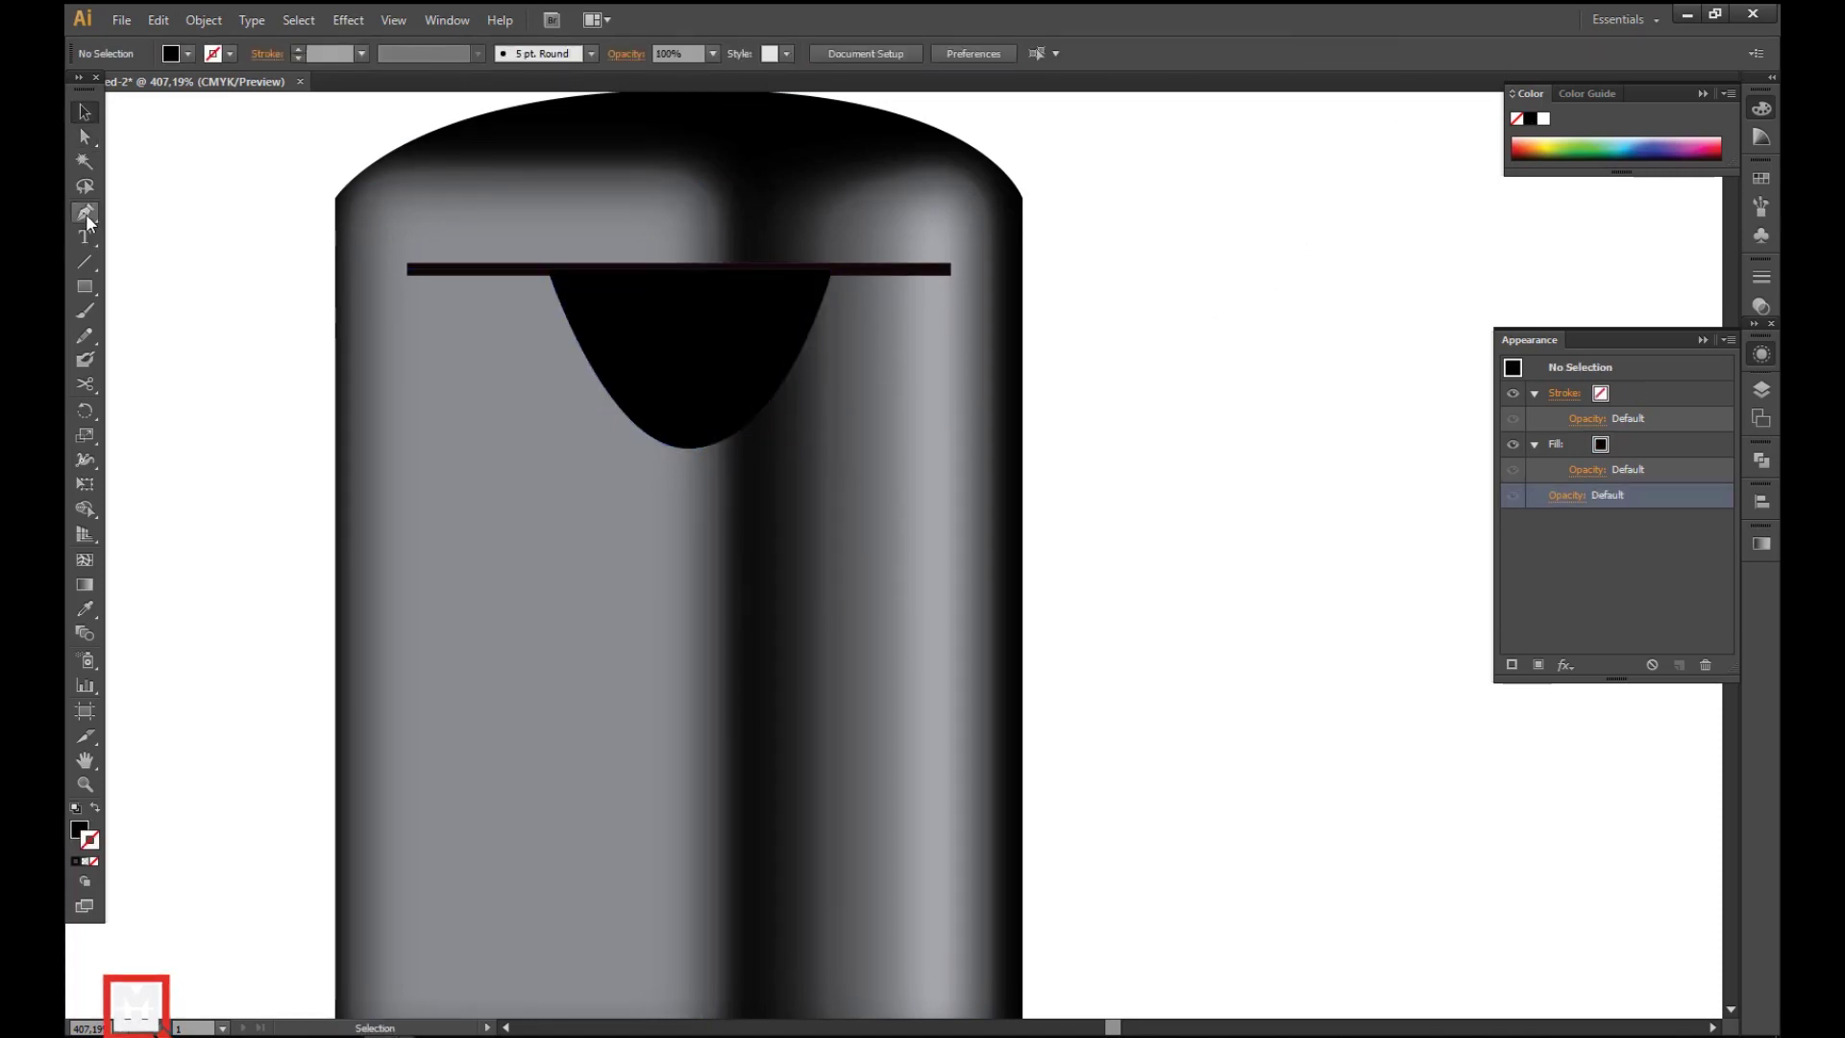
click(690, 269)
click(690, 448)
drag(549, 269, 514, 474)
scroll(514, 475, down, 5)
click(545, 352)
key(ctrl+z)
key(ctrl+z)
- Draw a quarter-curve inset about 29 × 36 px over the left half of the black tab and fill it with medium gray
click(698, 485)
click(698, 628)
click(544, 484)
drag(699, 556, 710, 433)
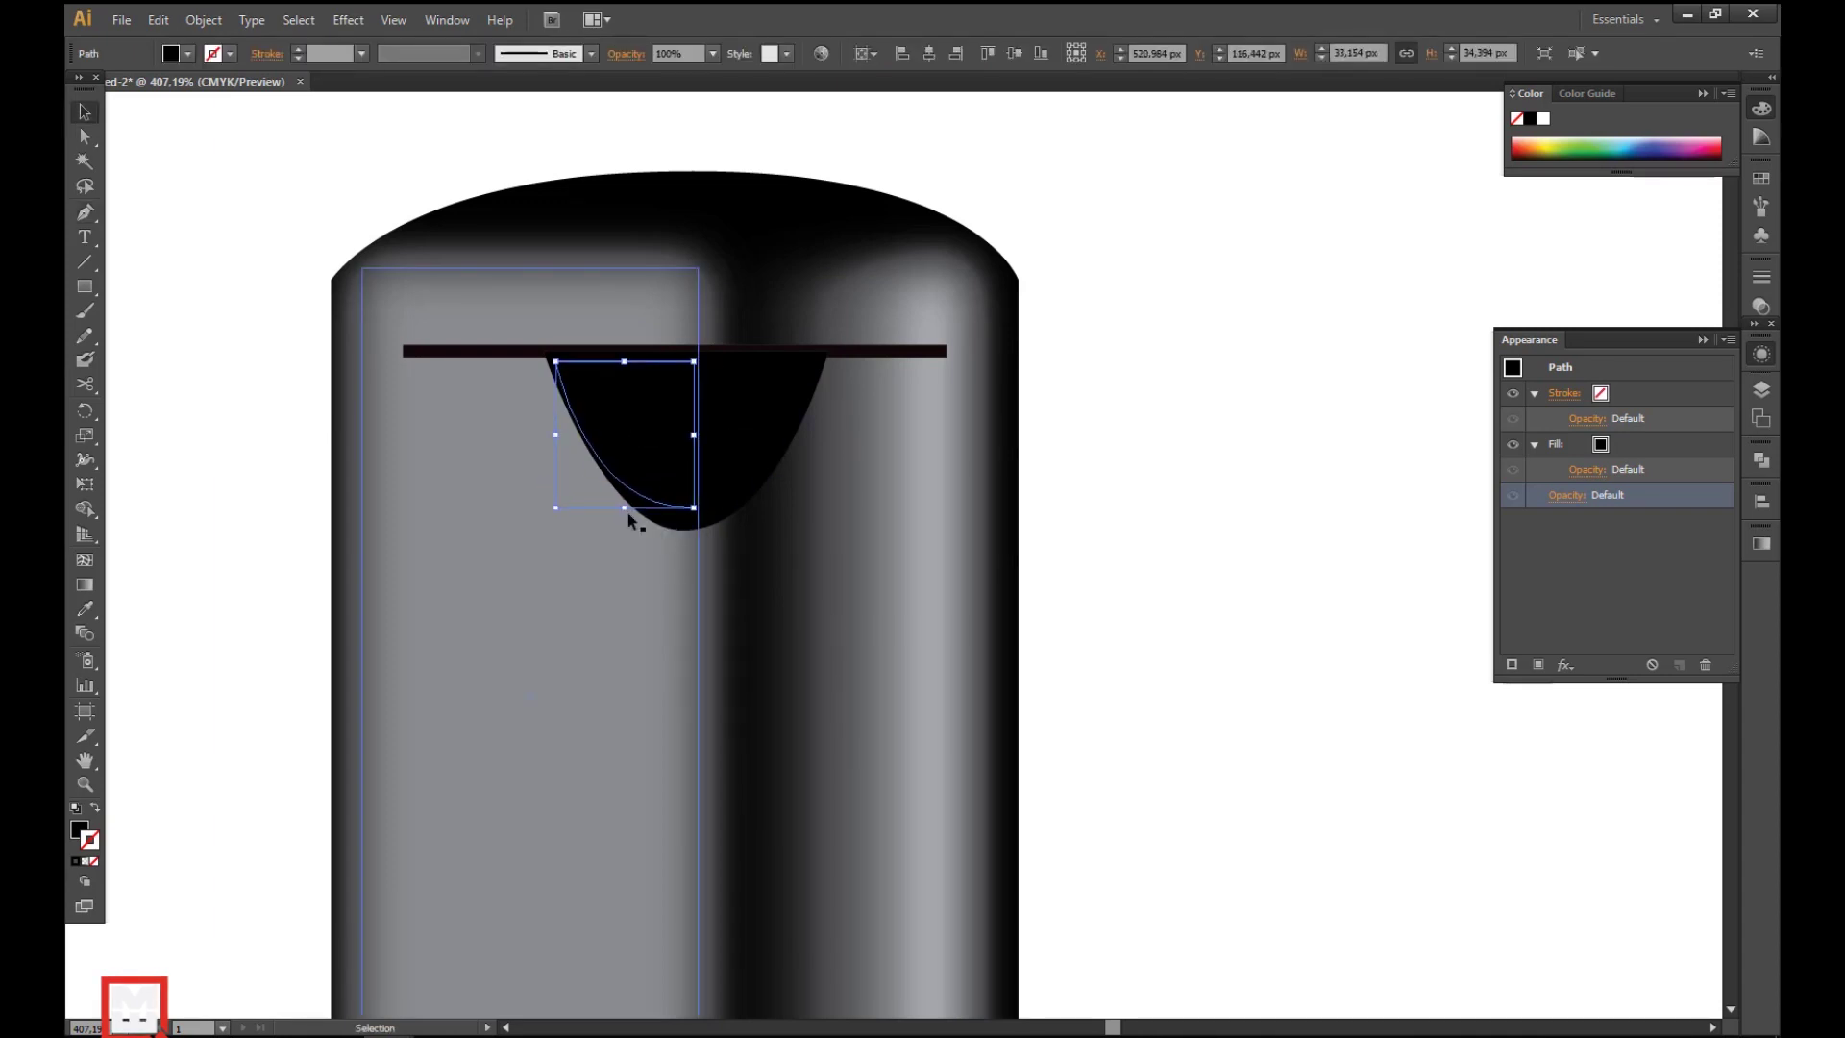
key(Up)
click(183, 55)
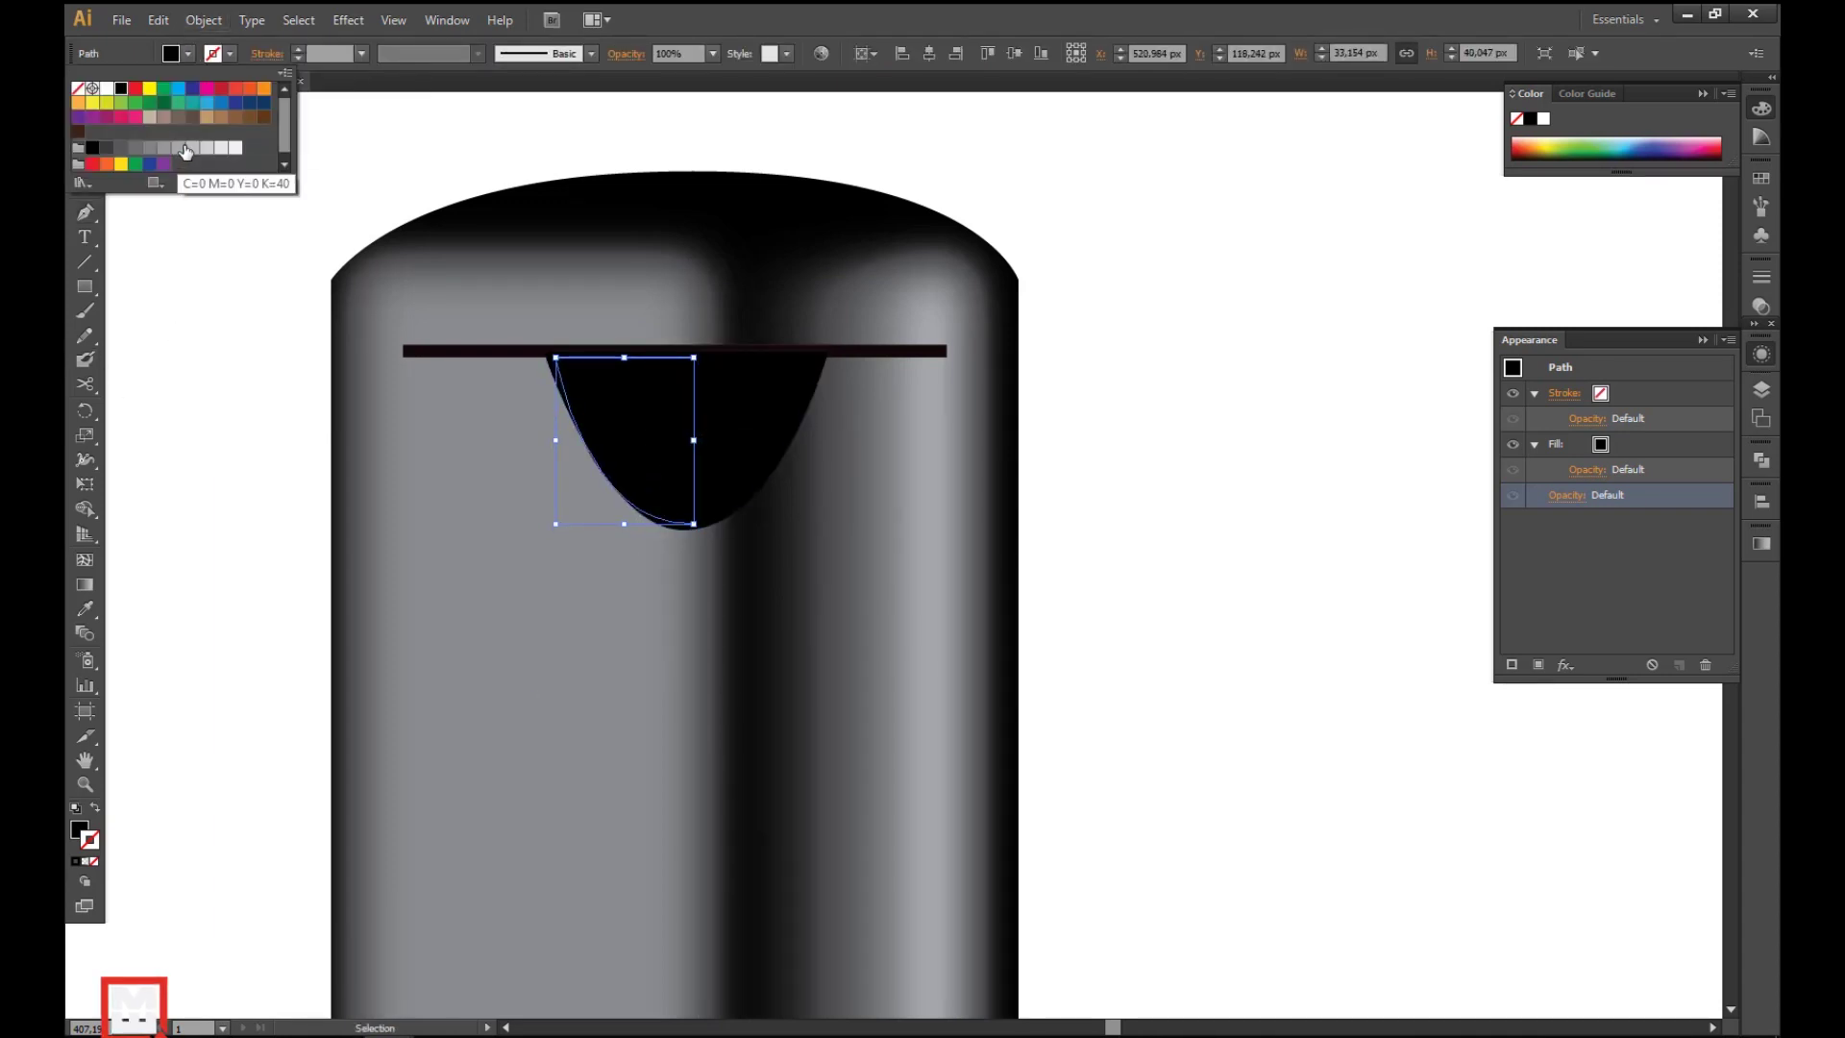
click(131, 149)
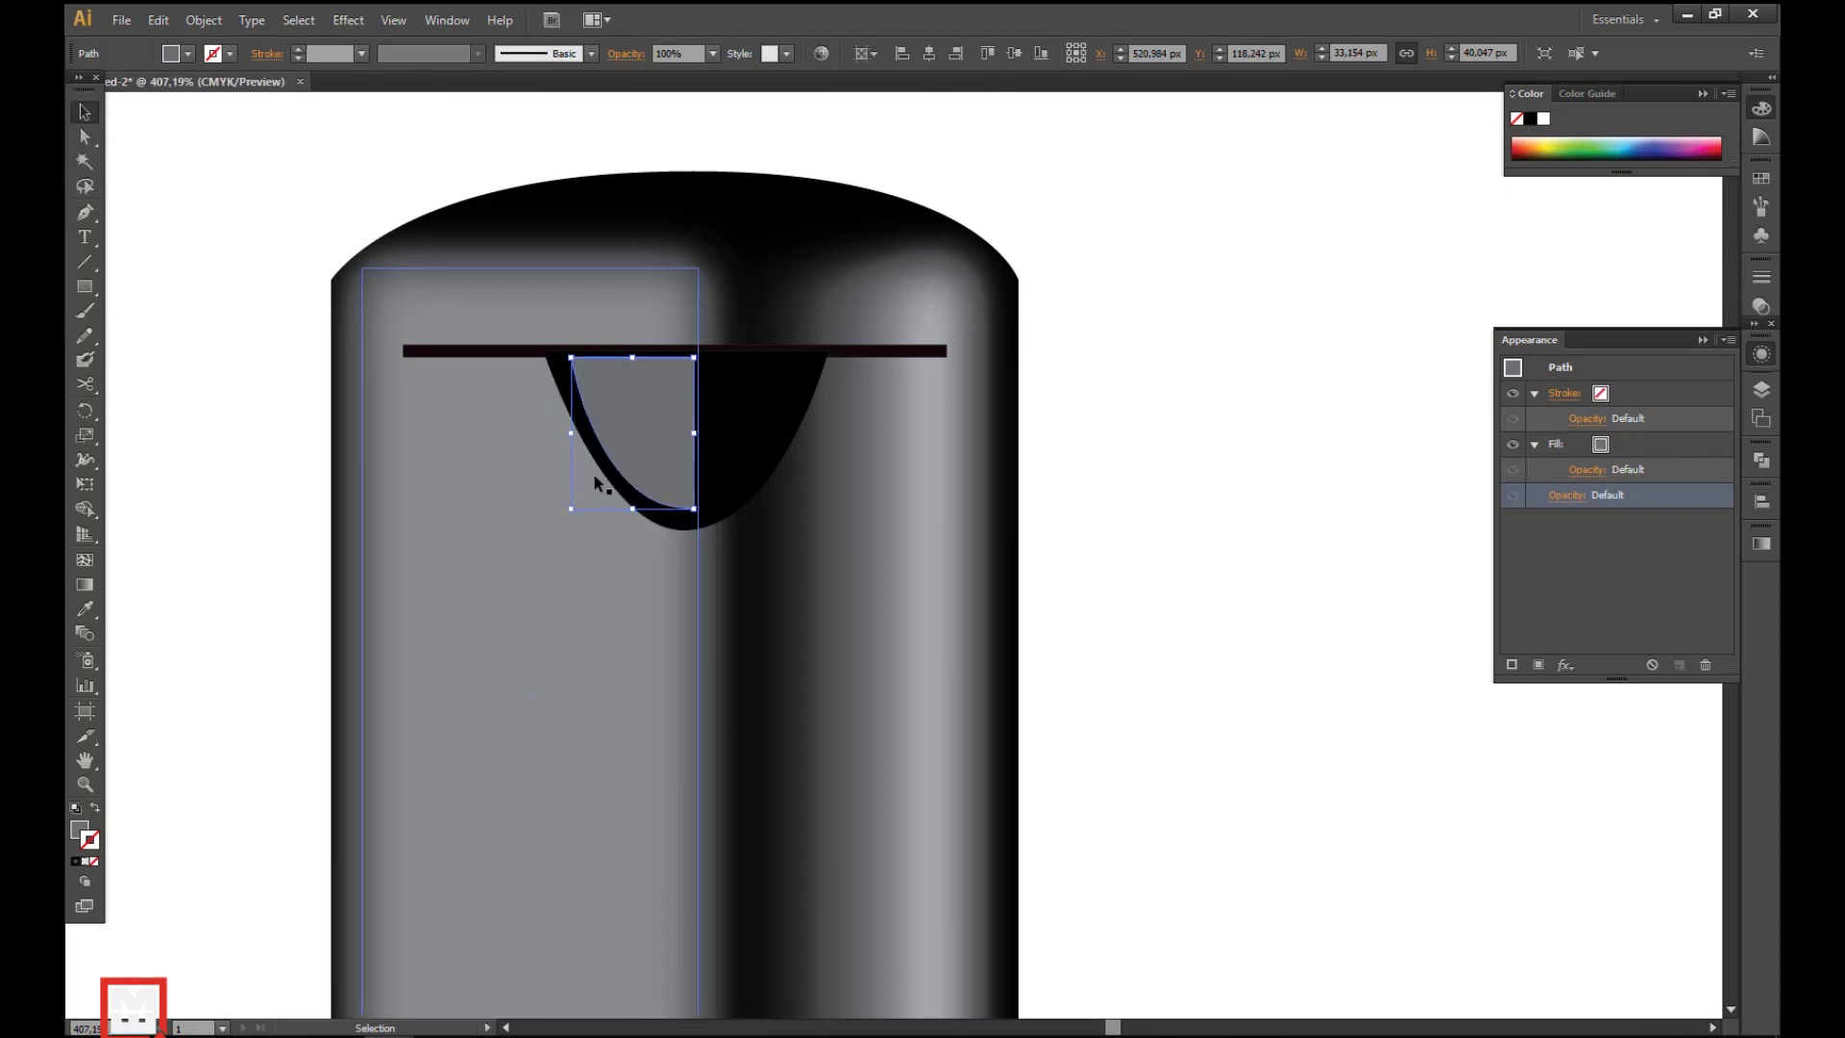
- Nudge the black tab and its gray inset slightly to the left
scroll(1057, 404, down, 5)
scroll(989, 384, up, 4)
shift+click(817, 591)
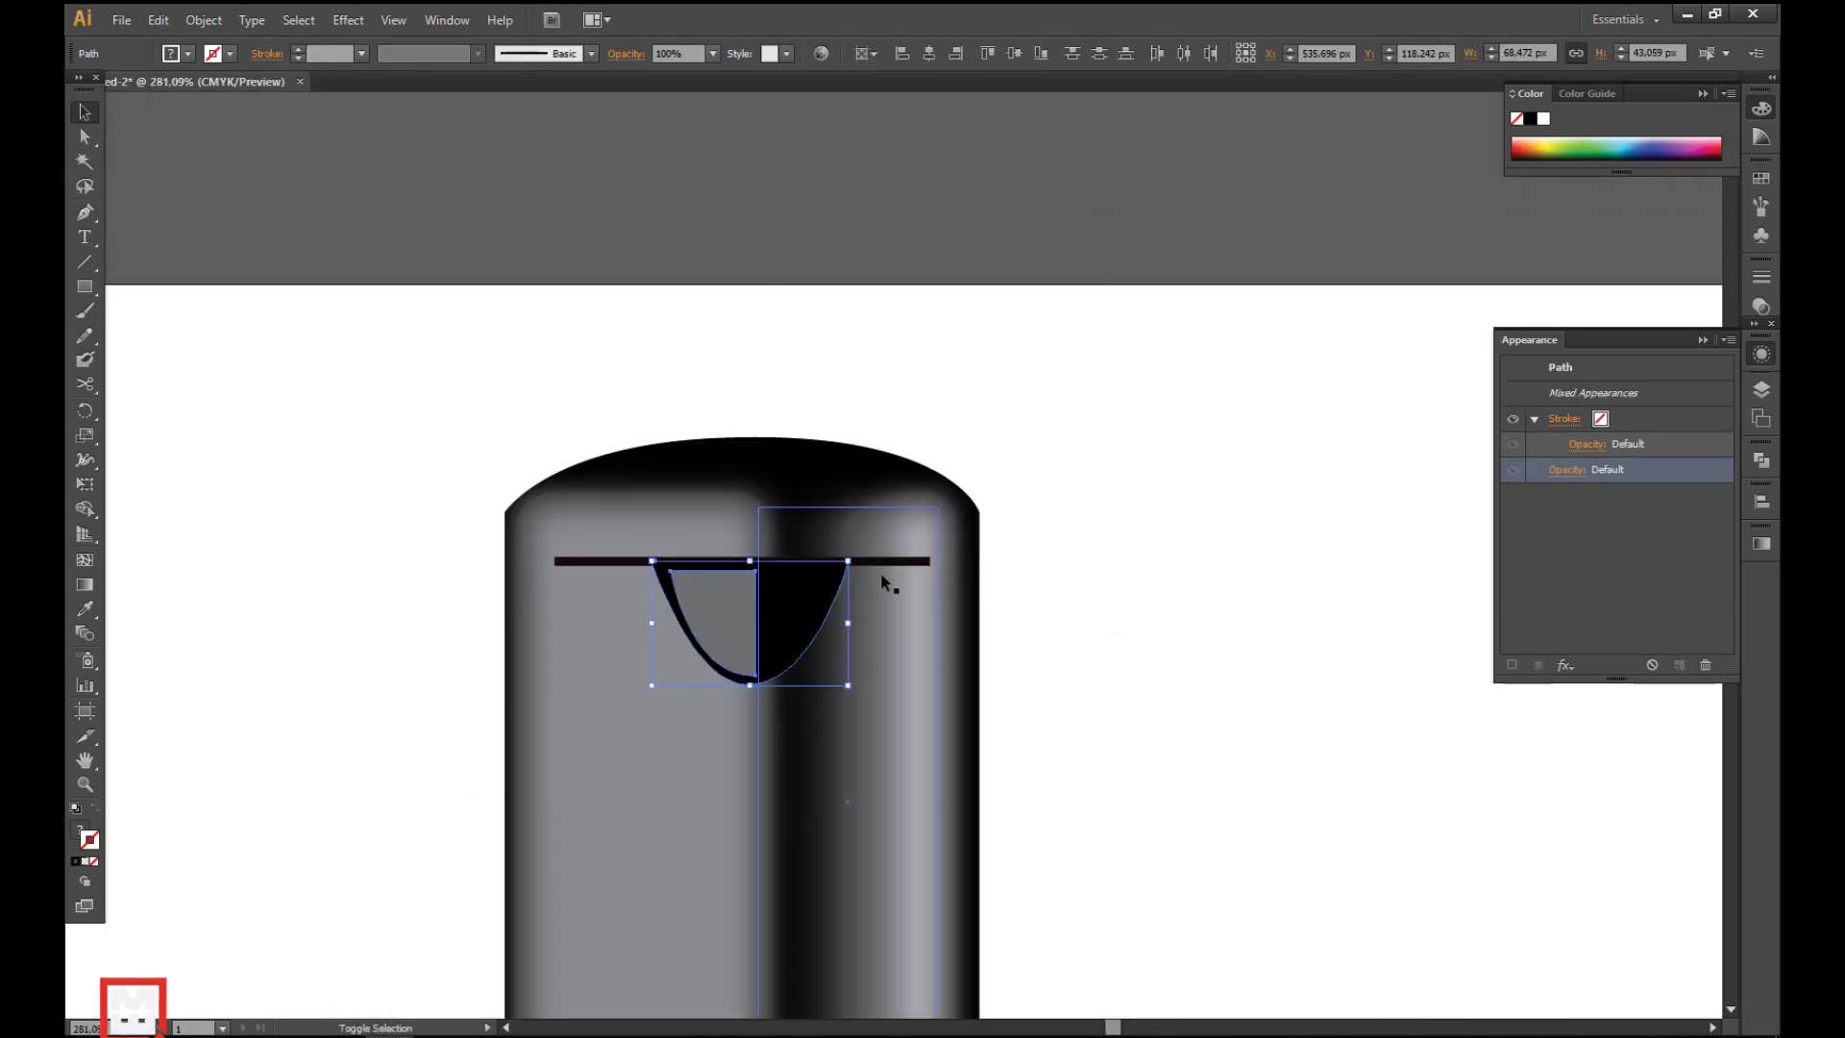
- Apply a Gaussian Blur to the gray inset on the tab
click(684, 598)
click(348, 21)
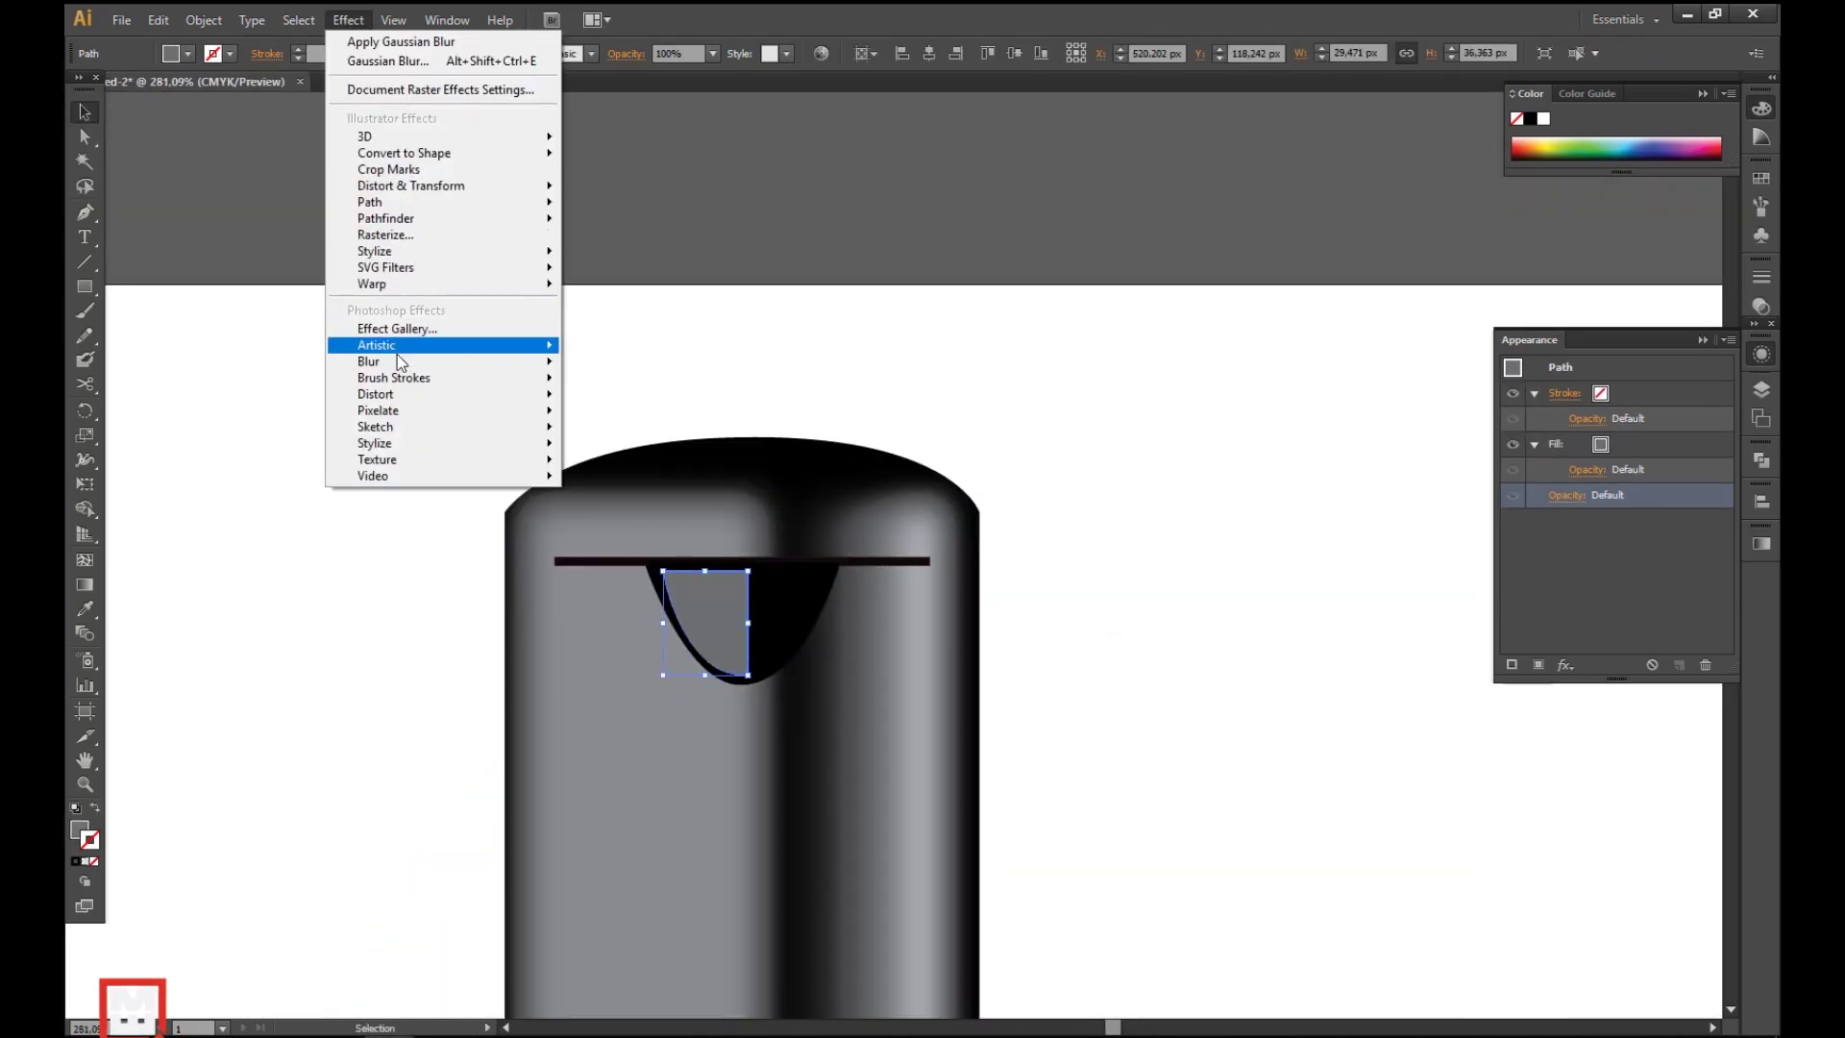
click(615, 363)
key(Return)
scroll(1099, 272, down, 3)
scroll(715, 451, up, 5)
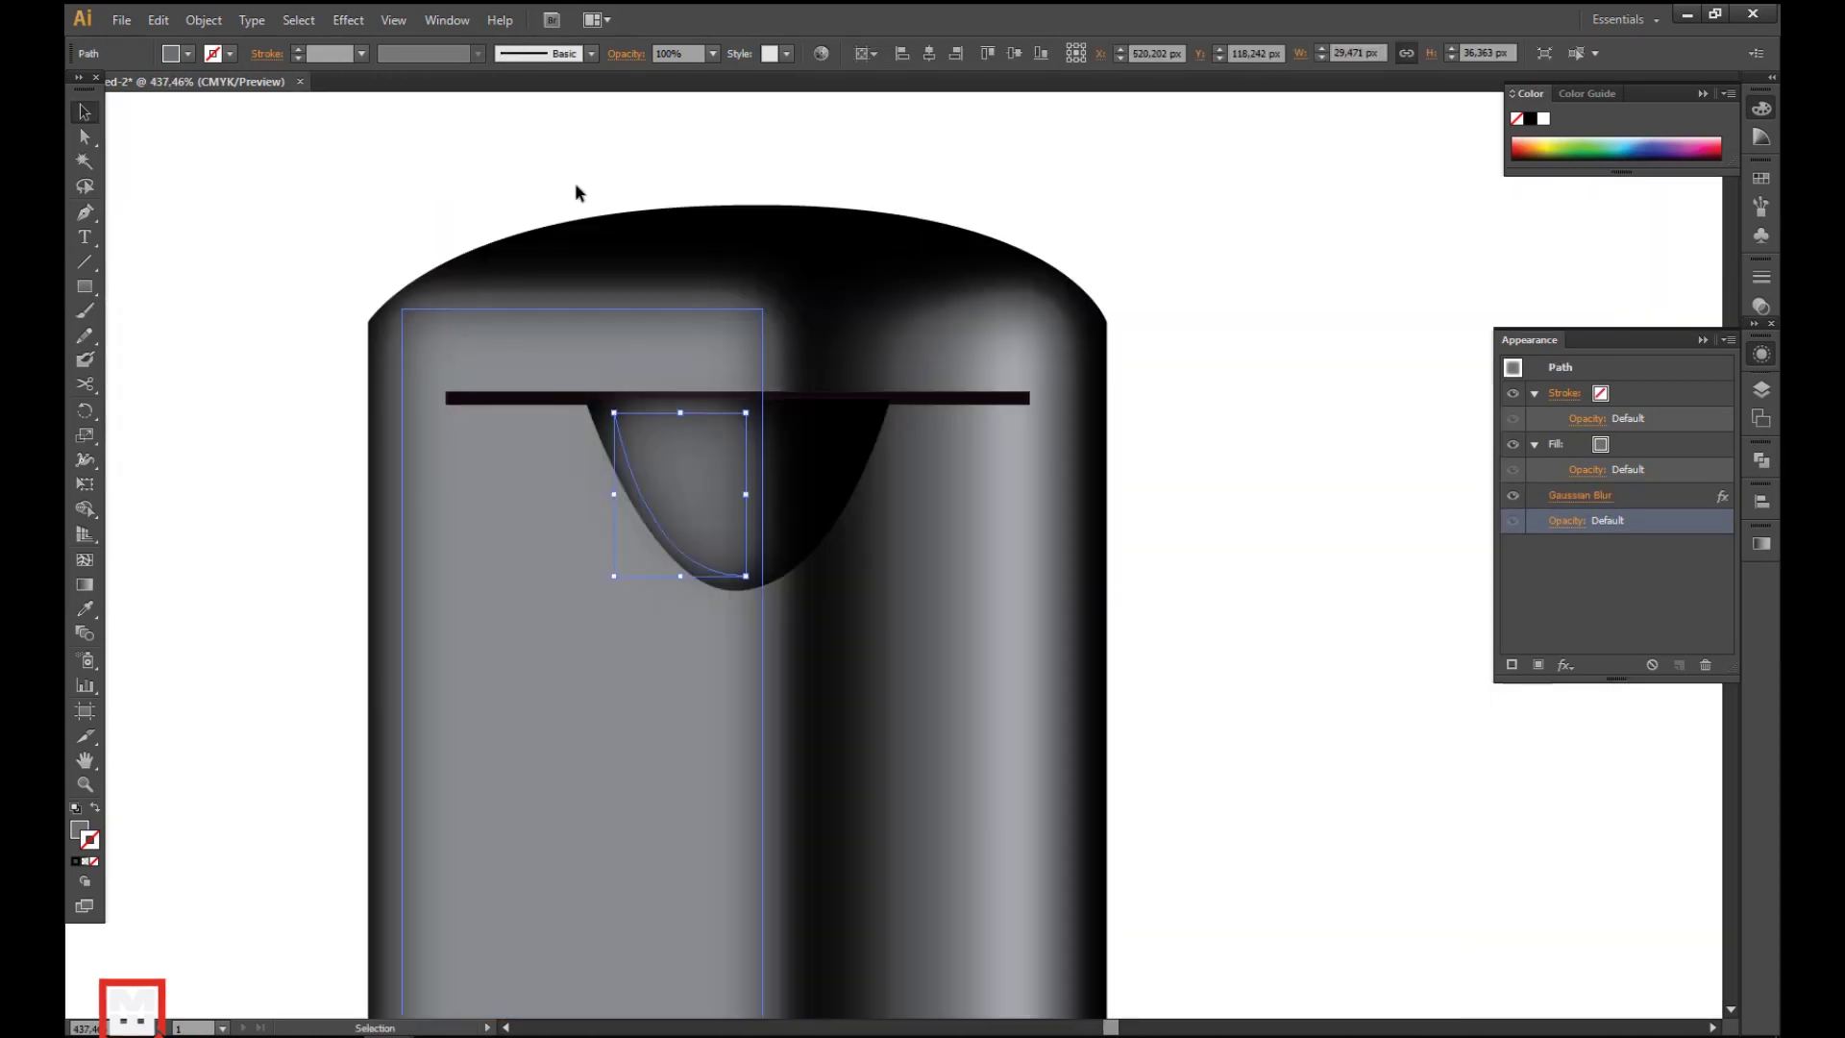
- Reduce the radius of the gray inset's Gaussian Blur
click(1581, 495)
click(1197, 363)
drag(1222, 319, 1267, 320)
click(1269, 366)
click(1182, 440)
scroll(458, 375, down, 3)
scroll(746, 593, up, 5)
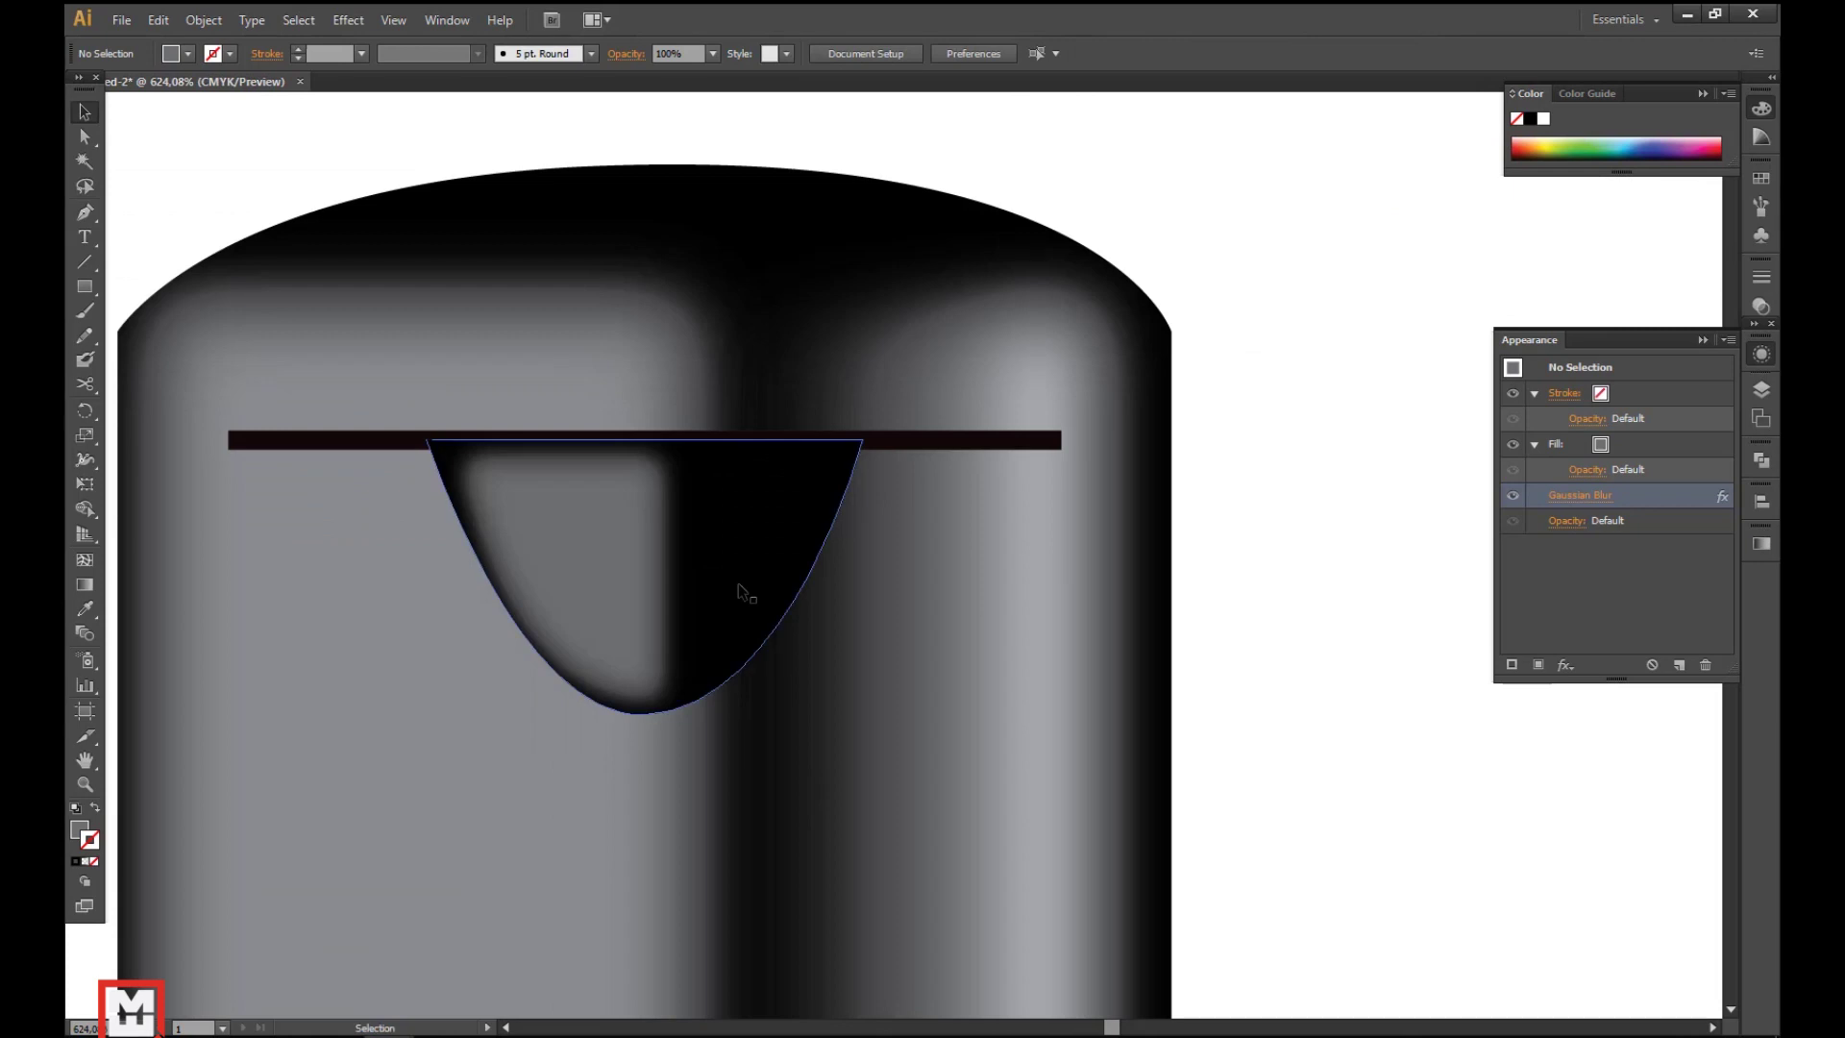
- Match the tab's appearance to the left cap highlight with the Eyedropper tool
click(727, 551)
click(332, 580)
key(v)
click(1178, 571)
- Fill the blurred inset on the tab with dark gray
click(601, 557)
click(188, 54)
click(120, 171)
click(1180, 476)
click(474, 463)
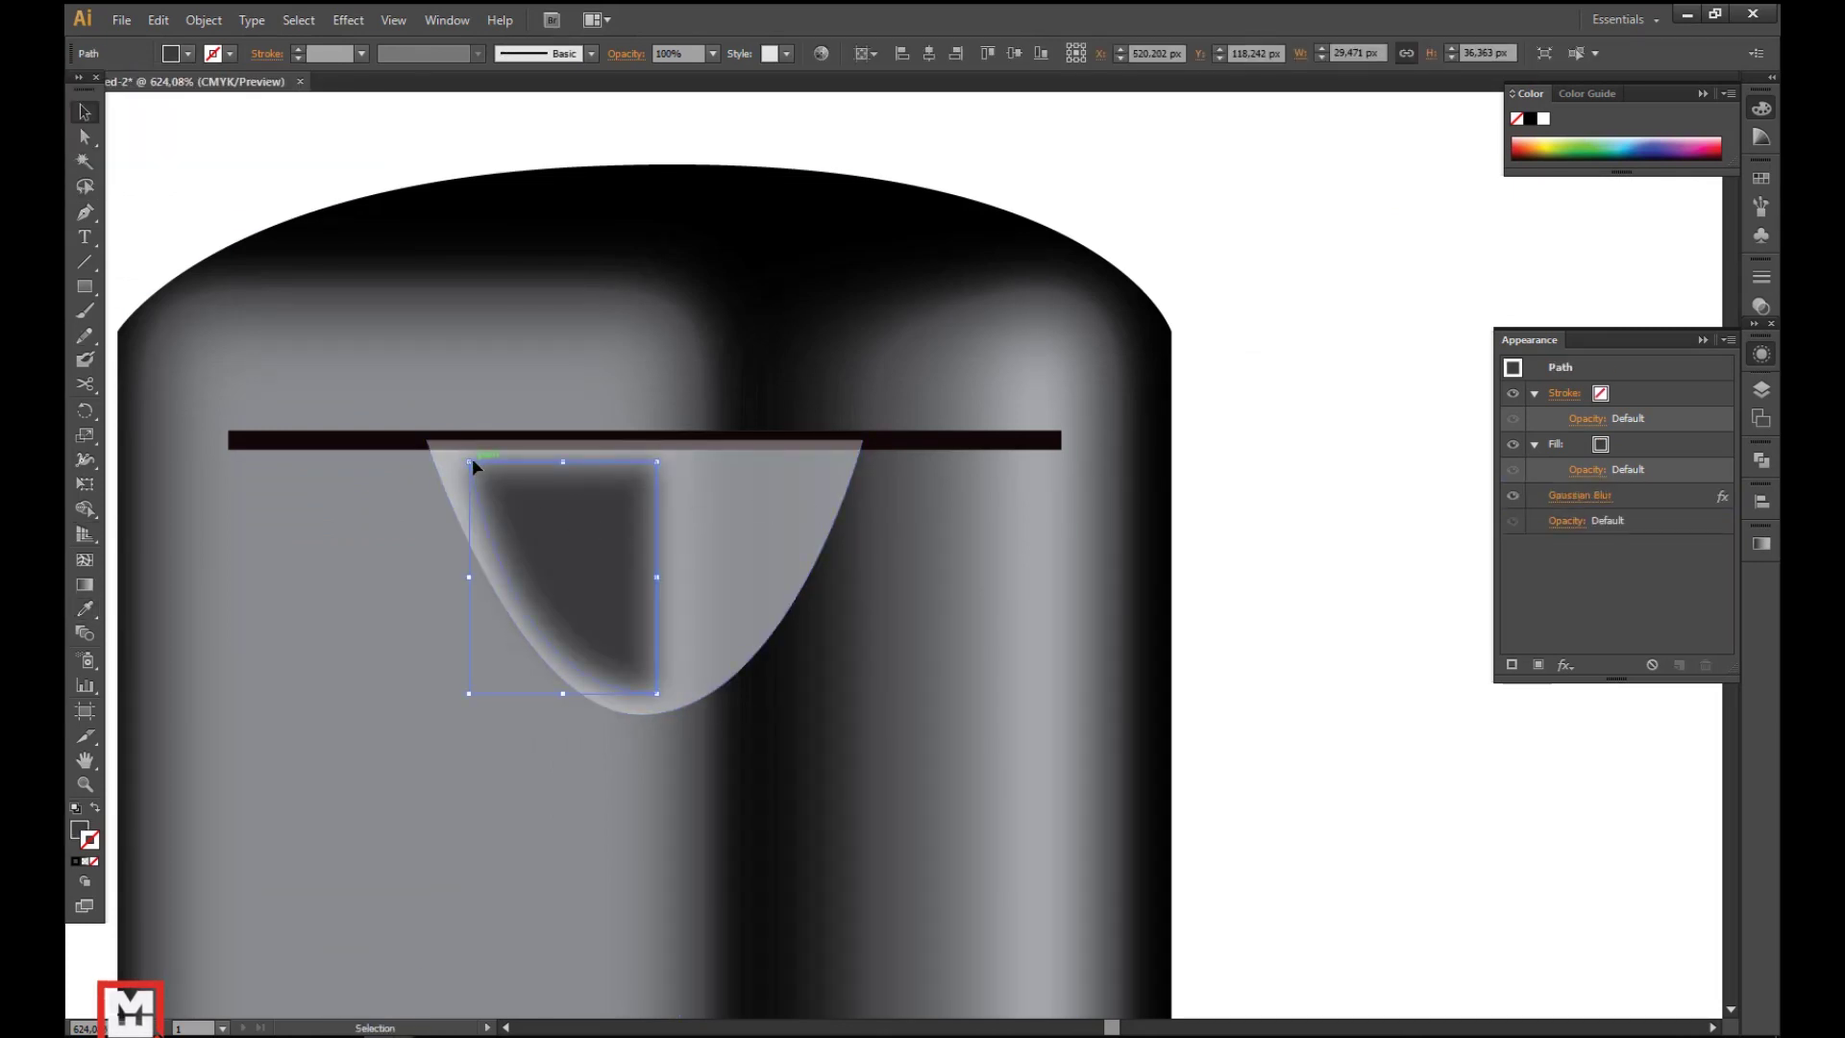
- Stretch the blurred dark inset to the tab's lower edge and bring the horizontal cap line to the front
drag(653, 692, 656, 720)
click(730, 531)
right_click(403, 440)
mouse_move(511, 733)
click(663, 729)
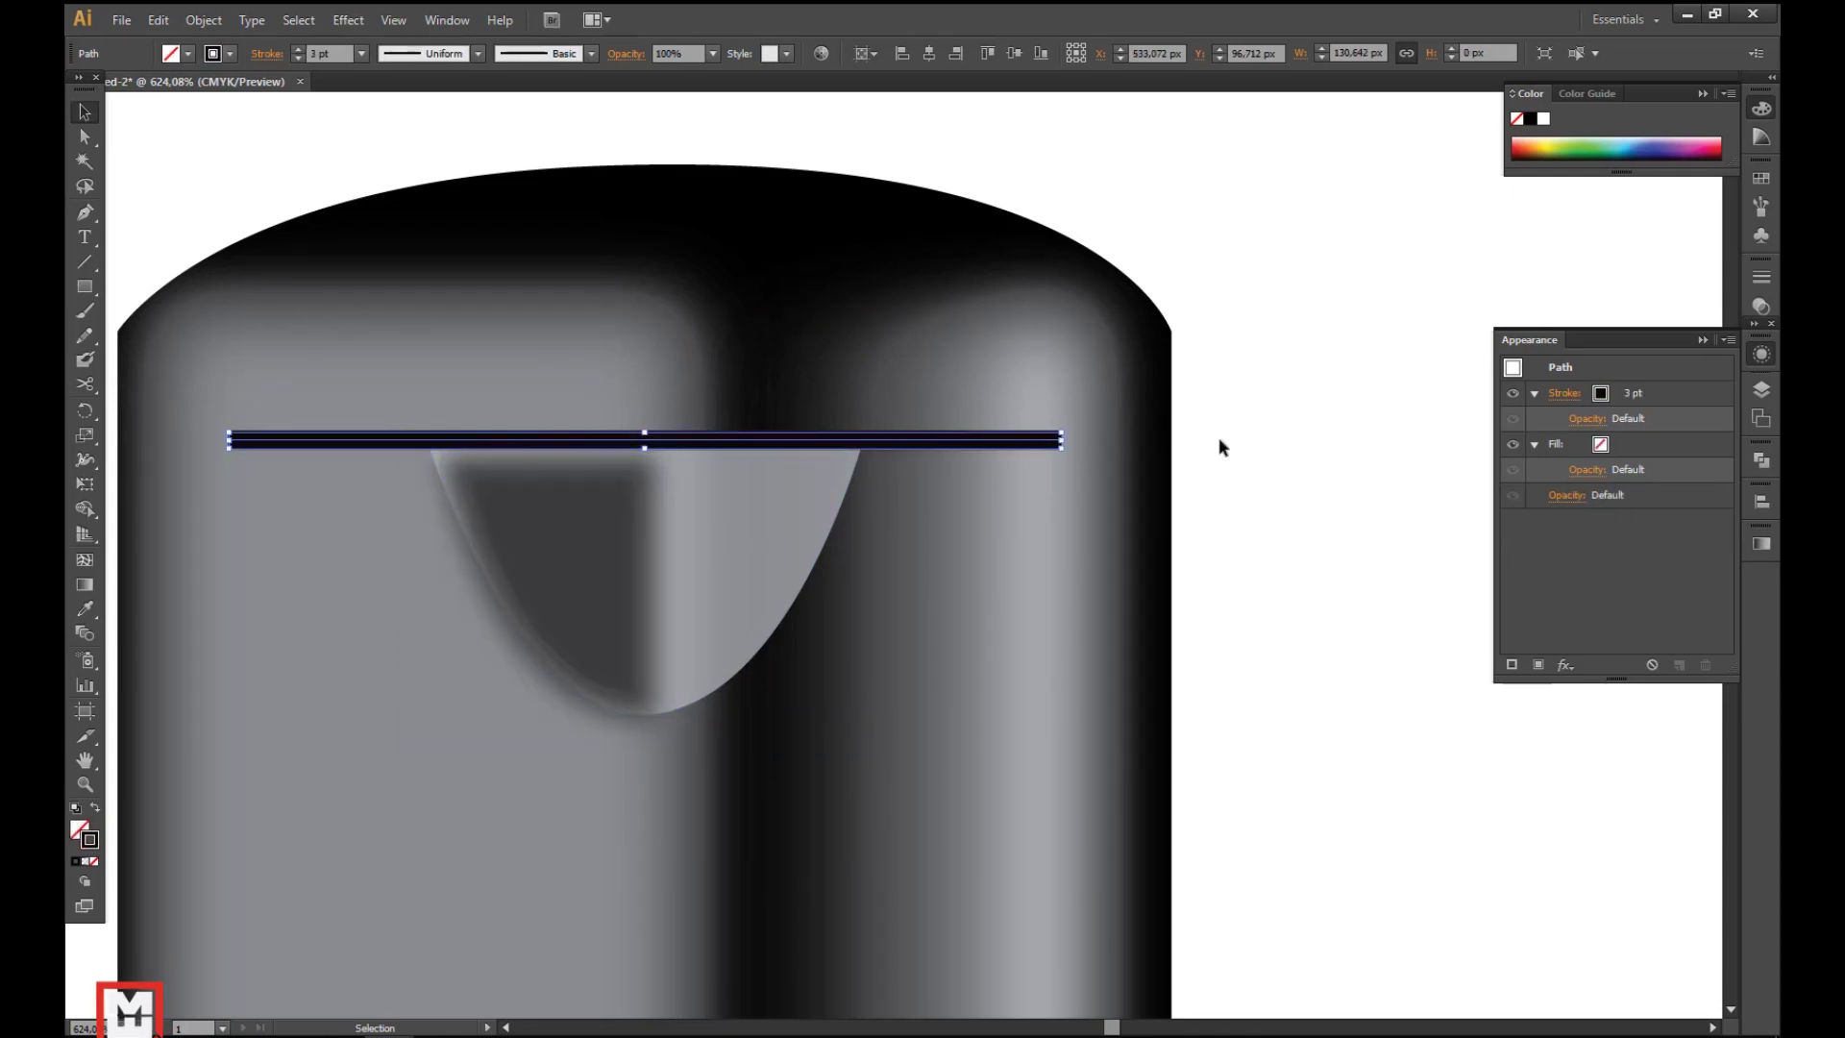
click(1219, 438)
- Lighten the left cap highlight by filling it with a very light gray
scroll(1003, 393, down, 7)
scroll(860, 402, up, 4)
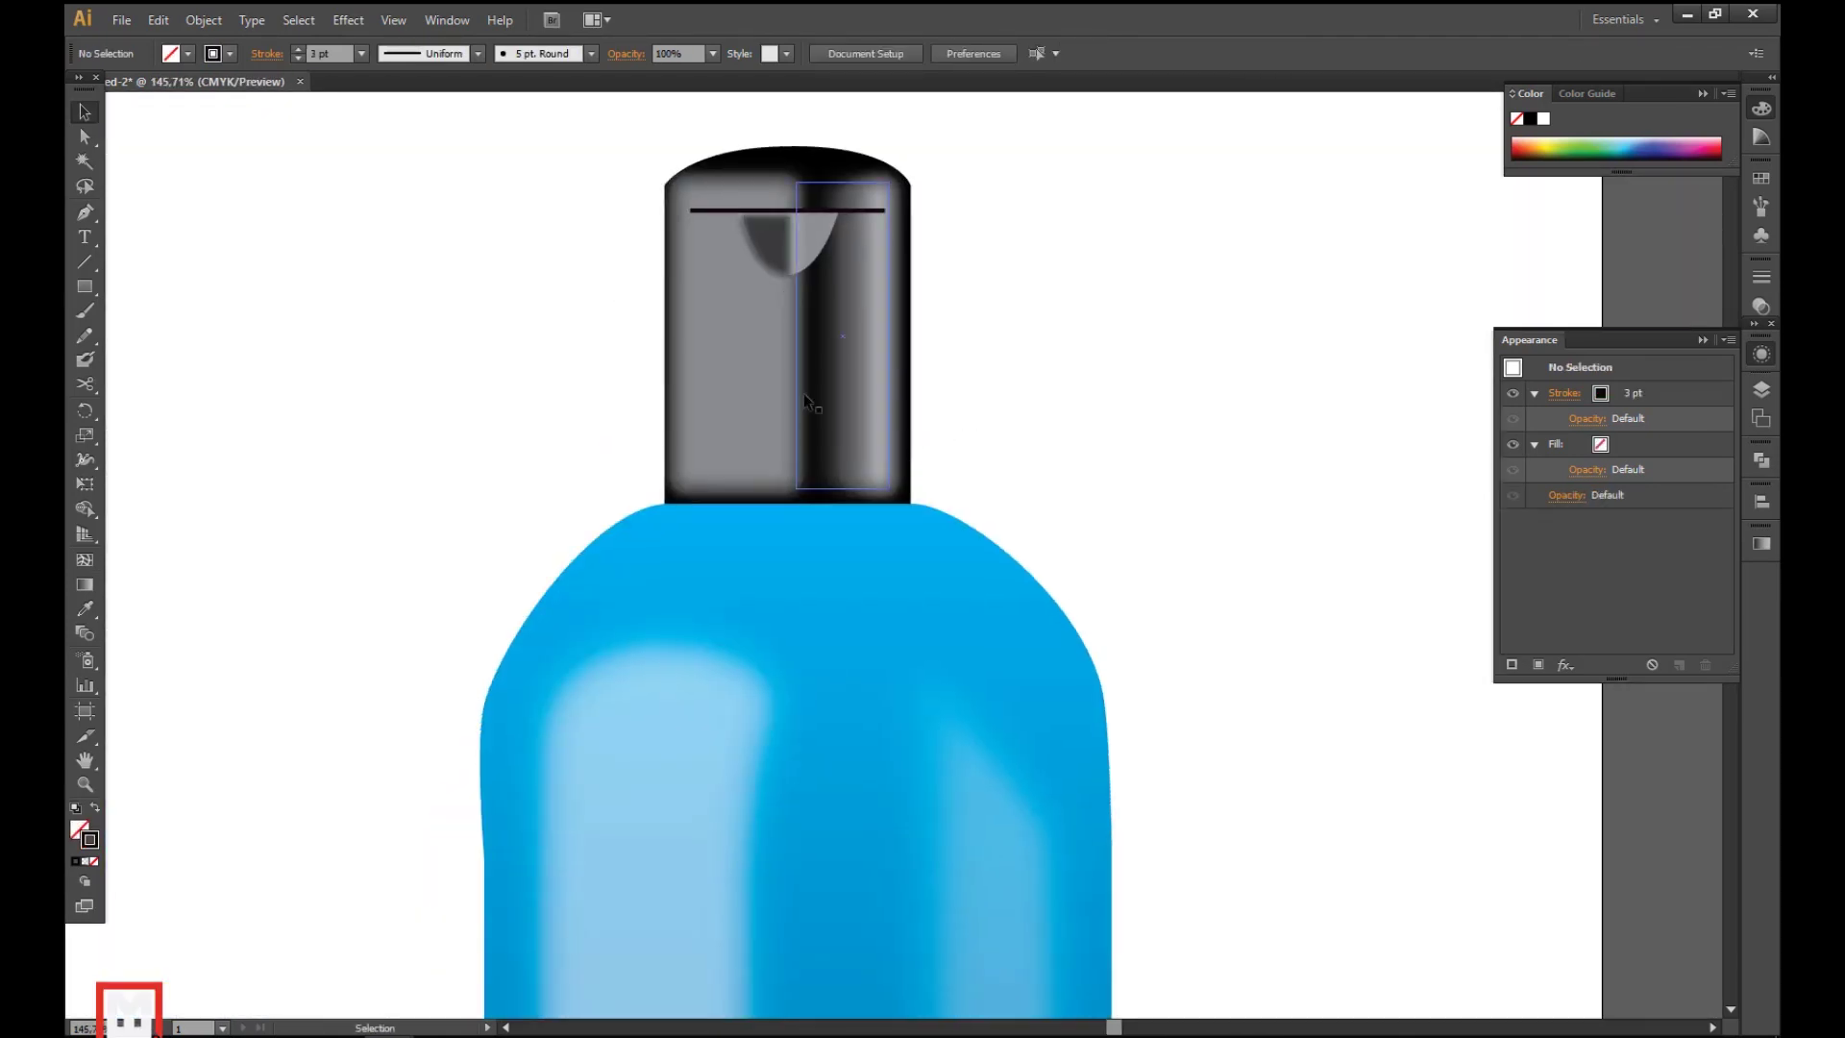
click(762, 321)
click(188, 54)
click(111, 93)
click(499, 205)
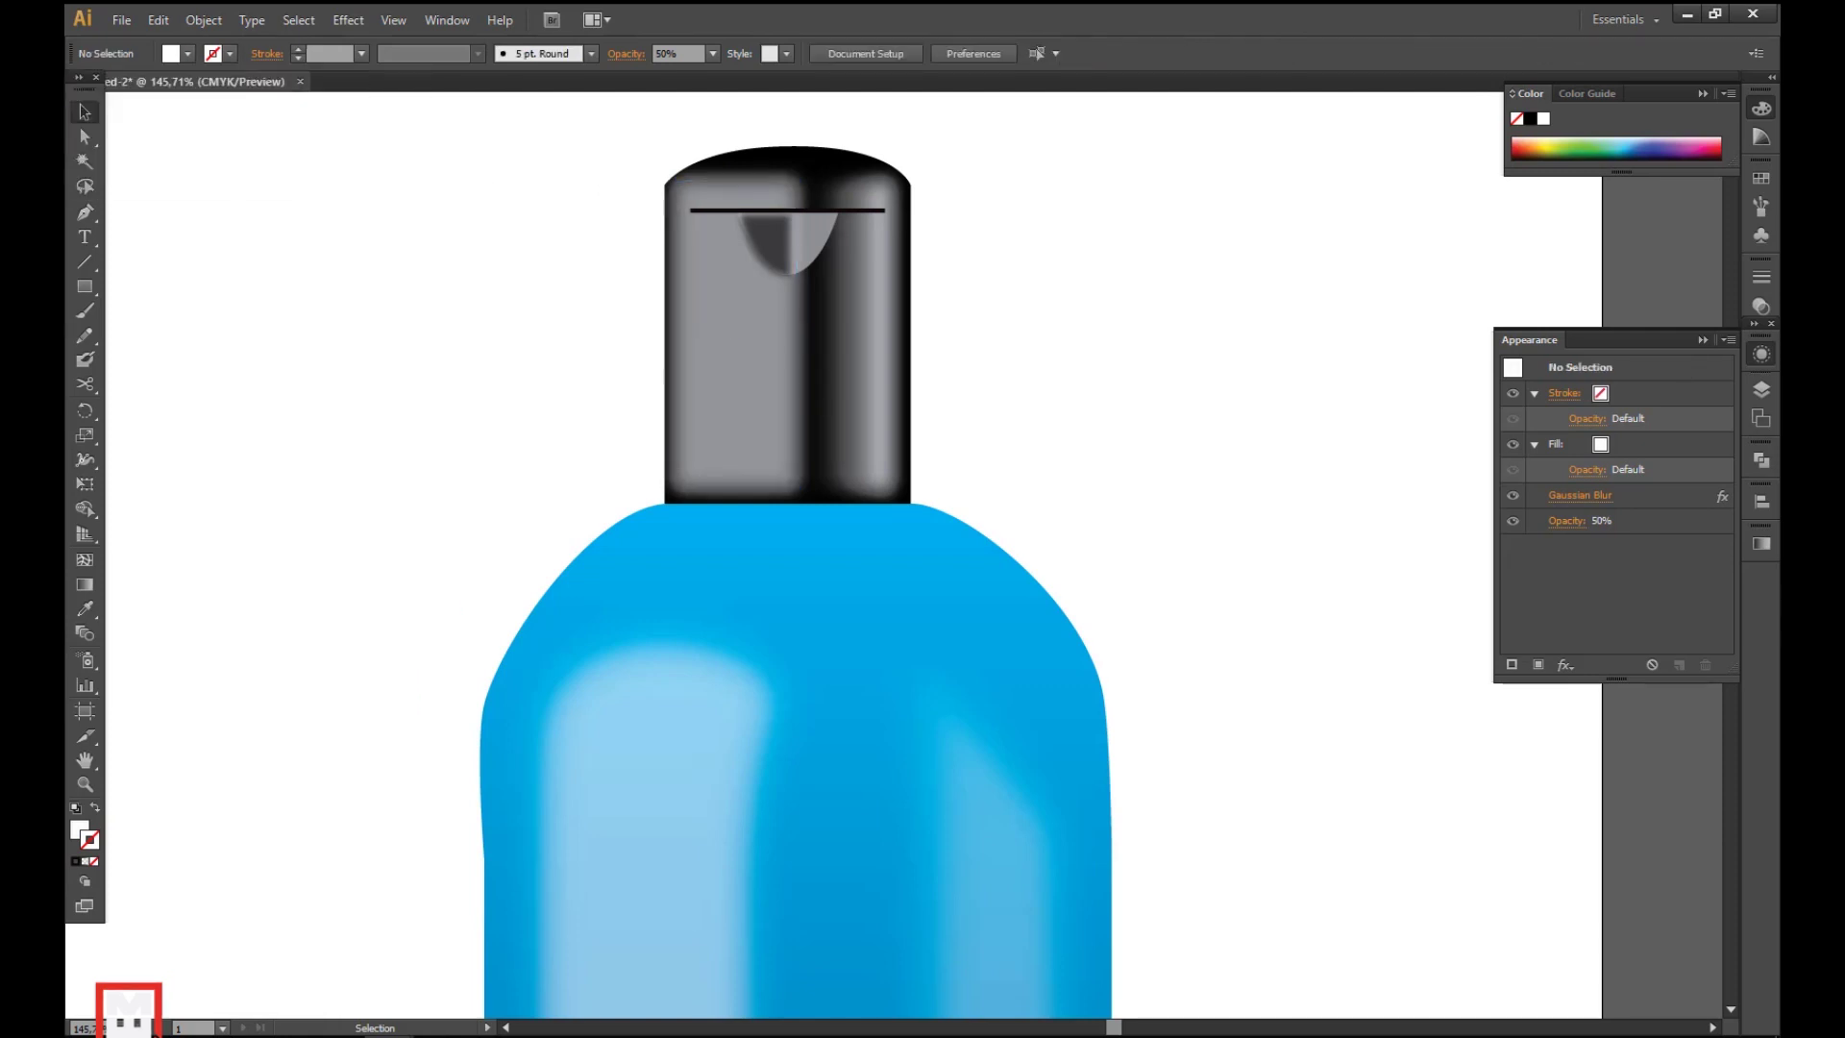
click(769, 242)
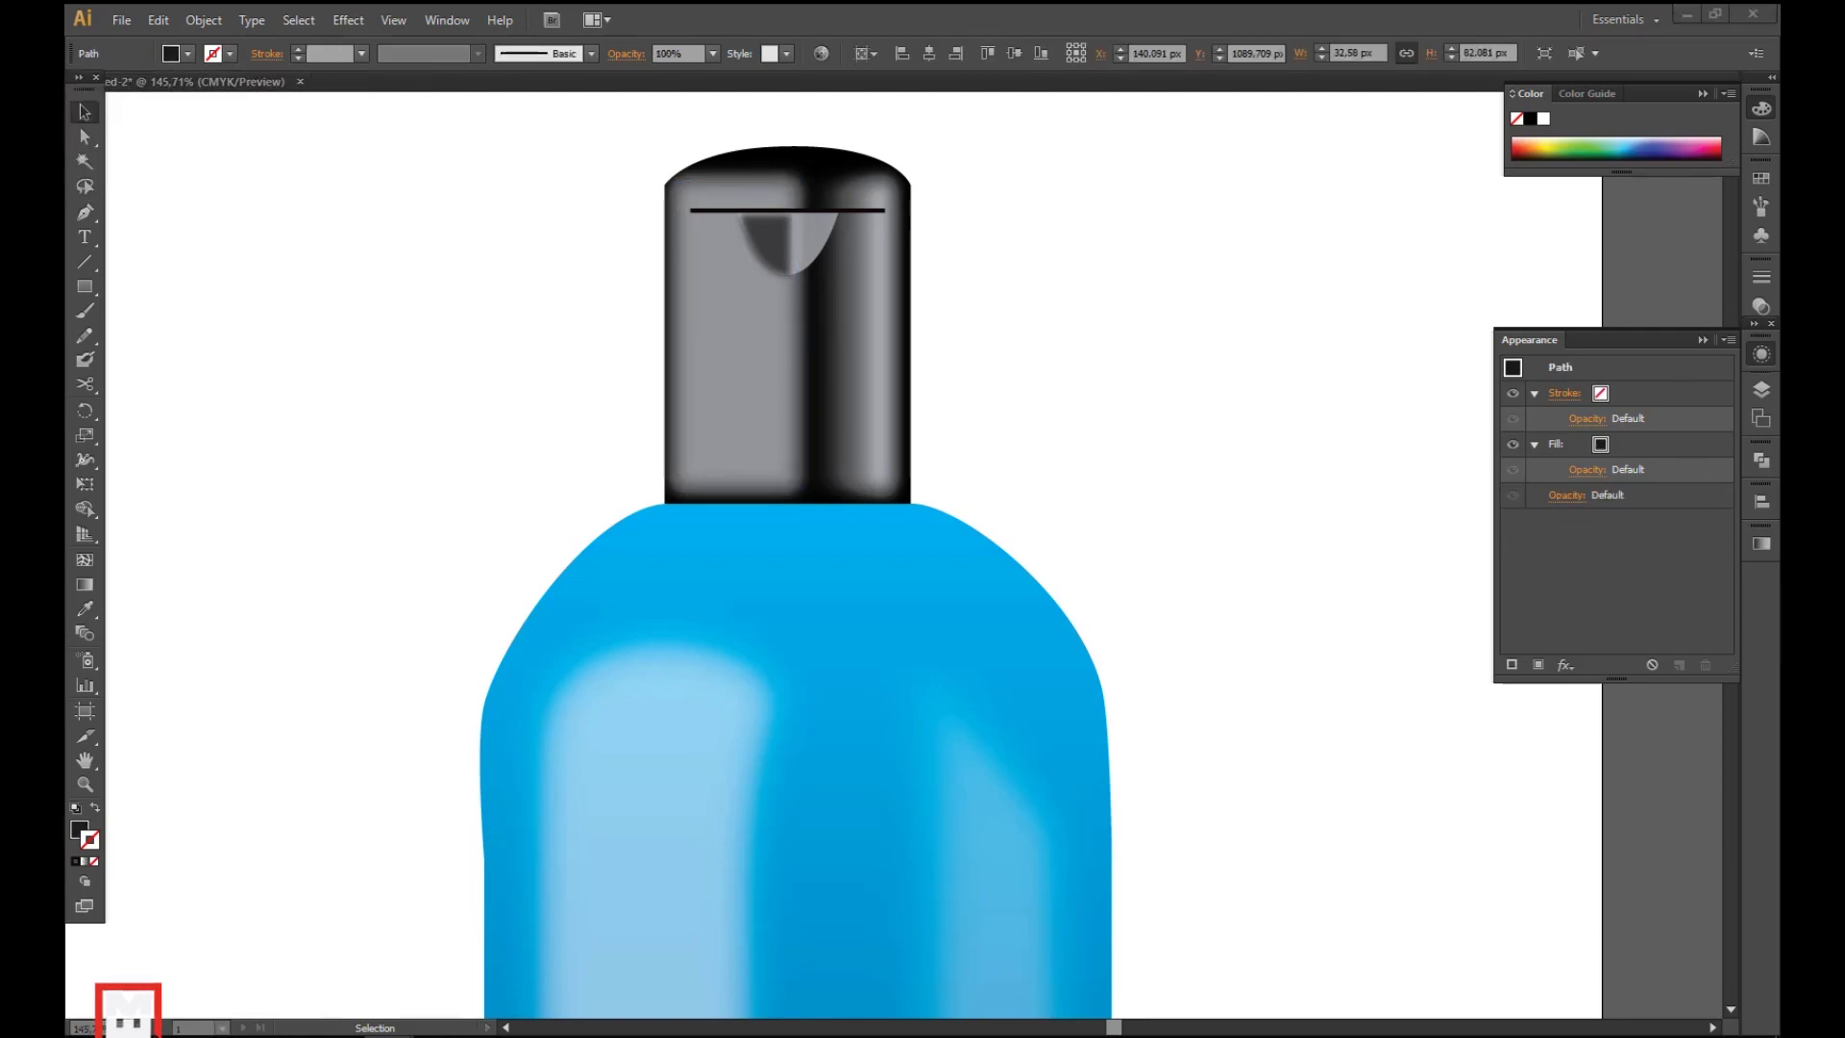
click(736, 337)
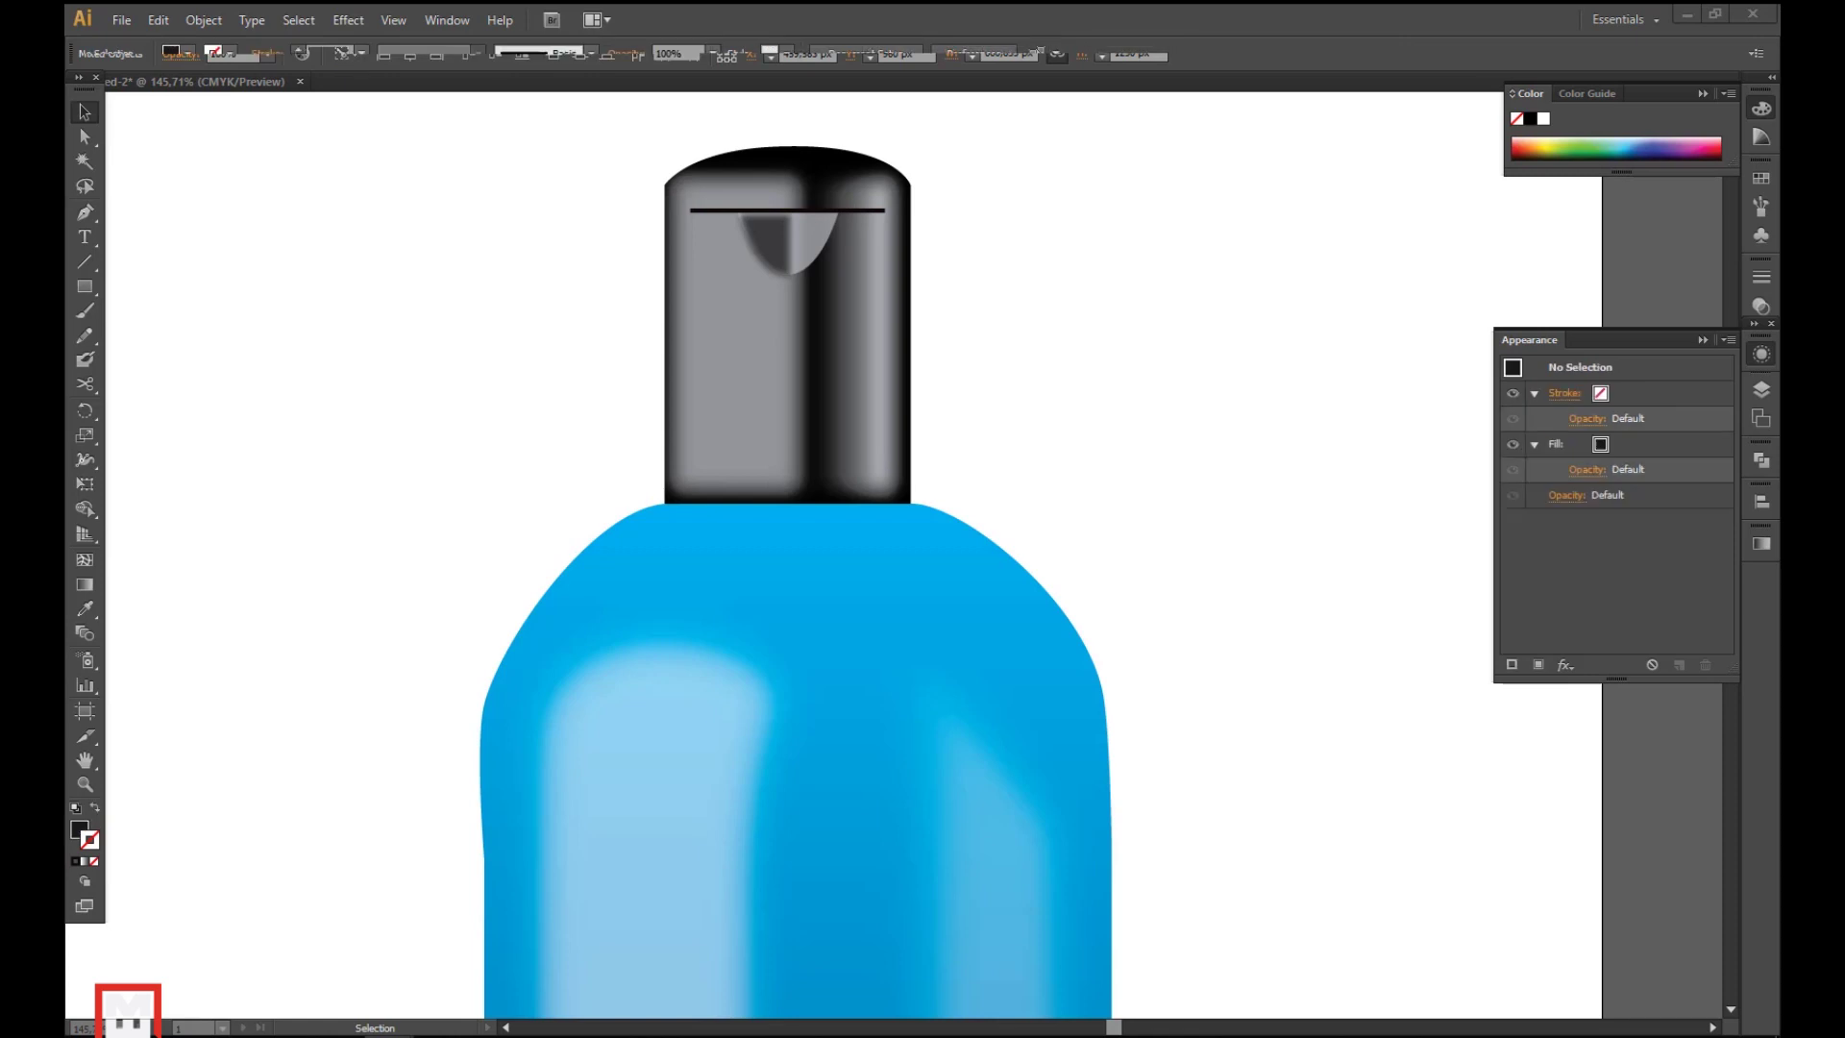
click(176, 60)
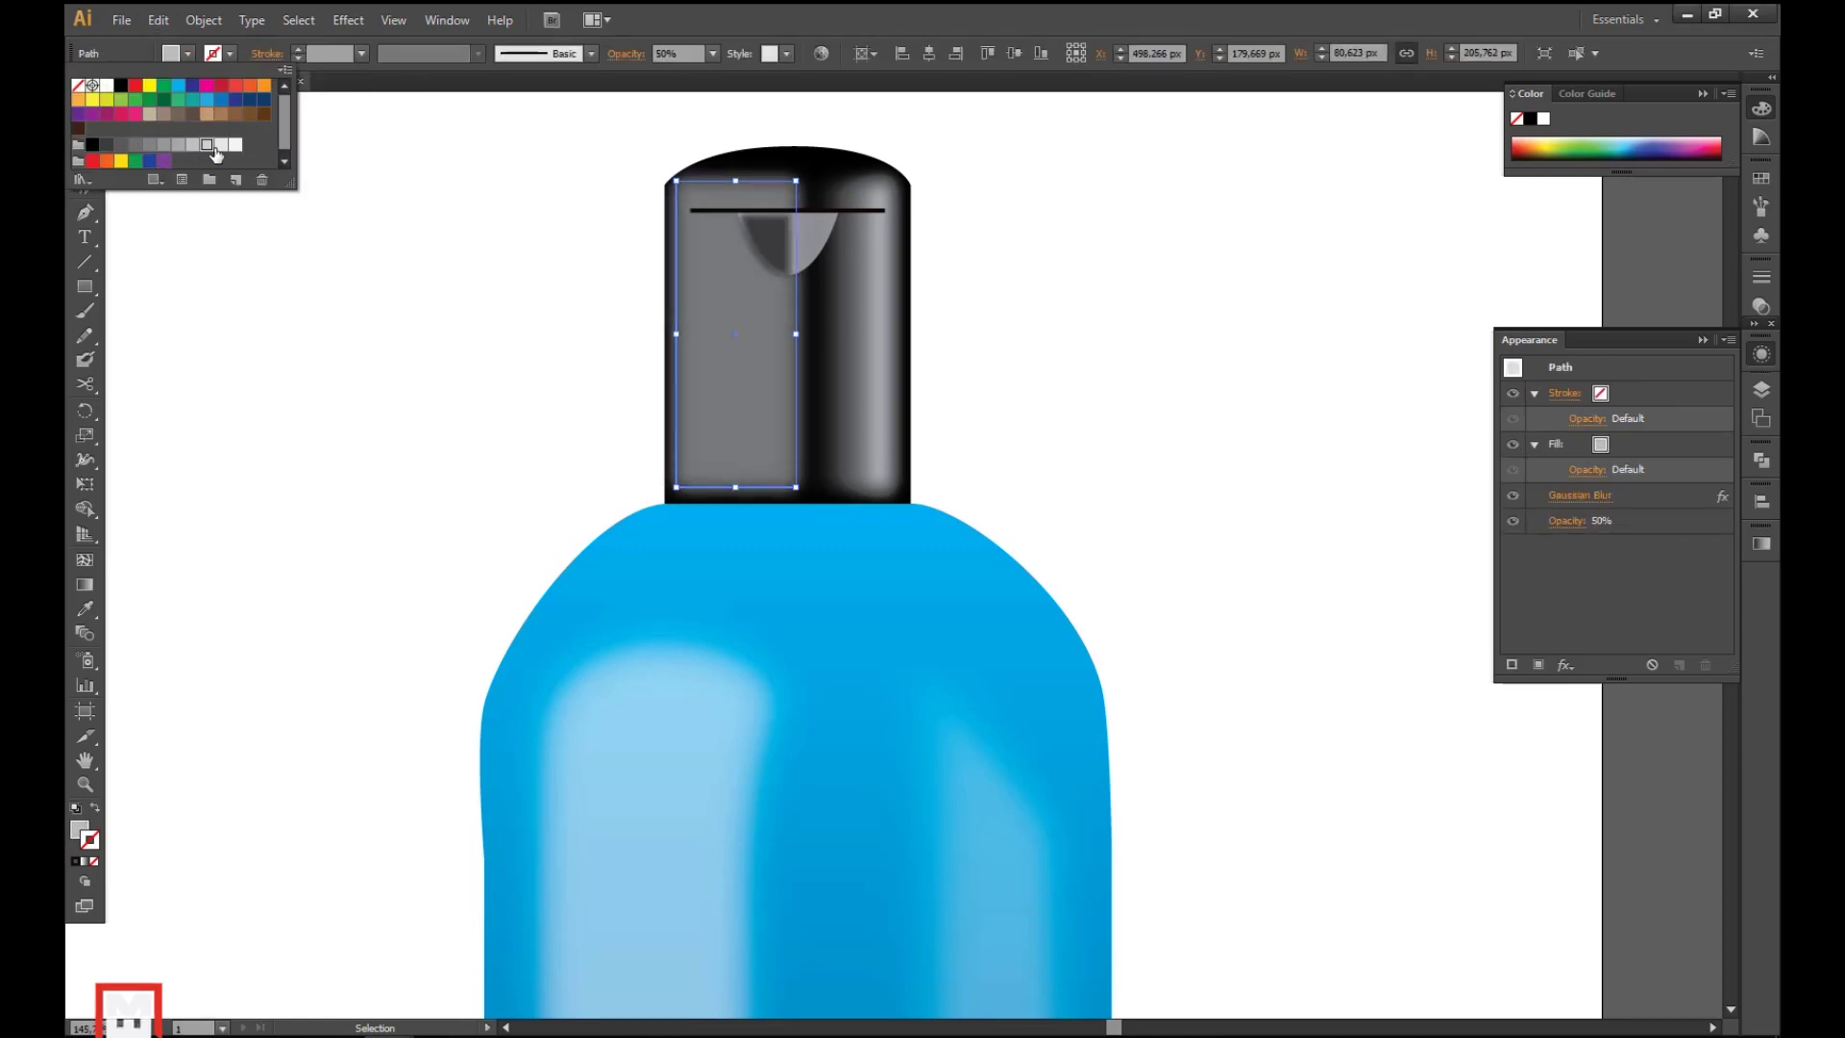
key(Escape)
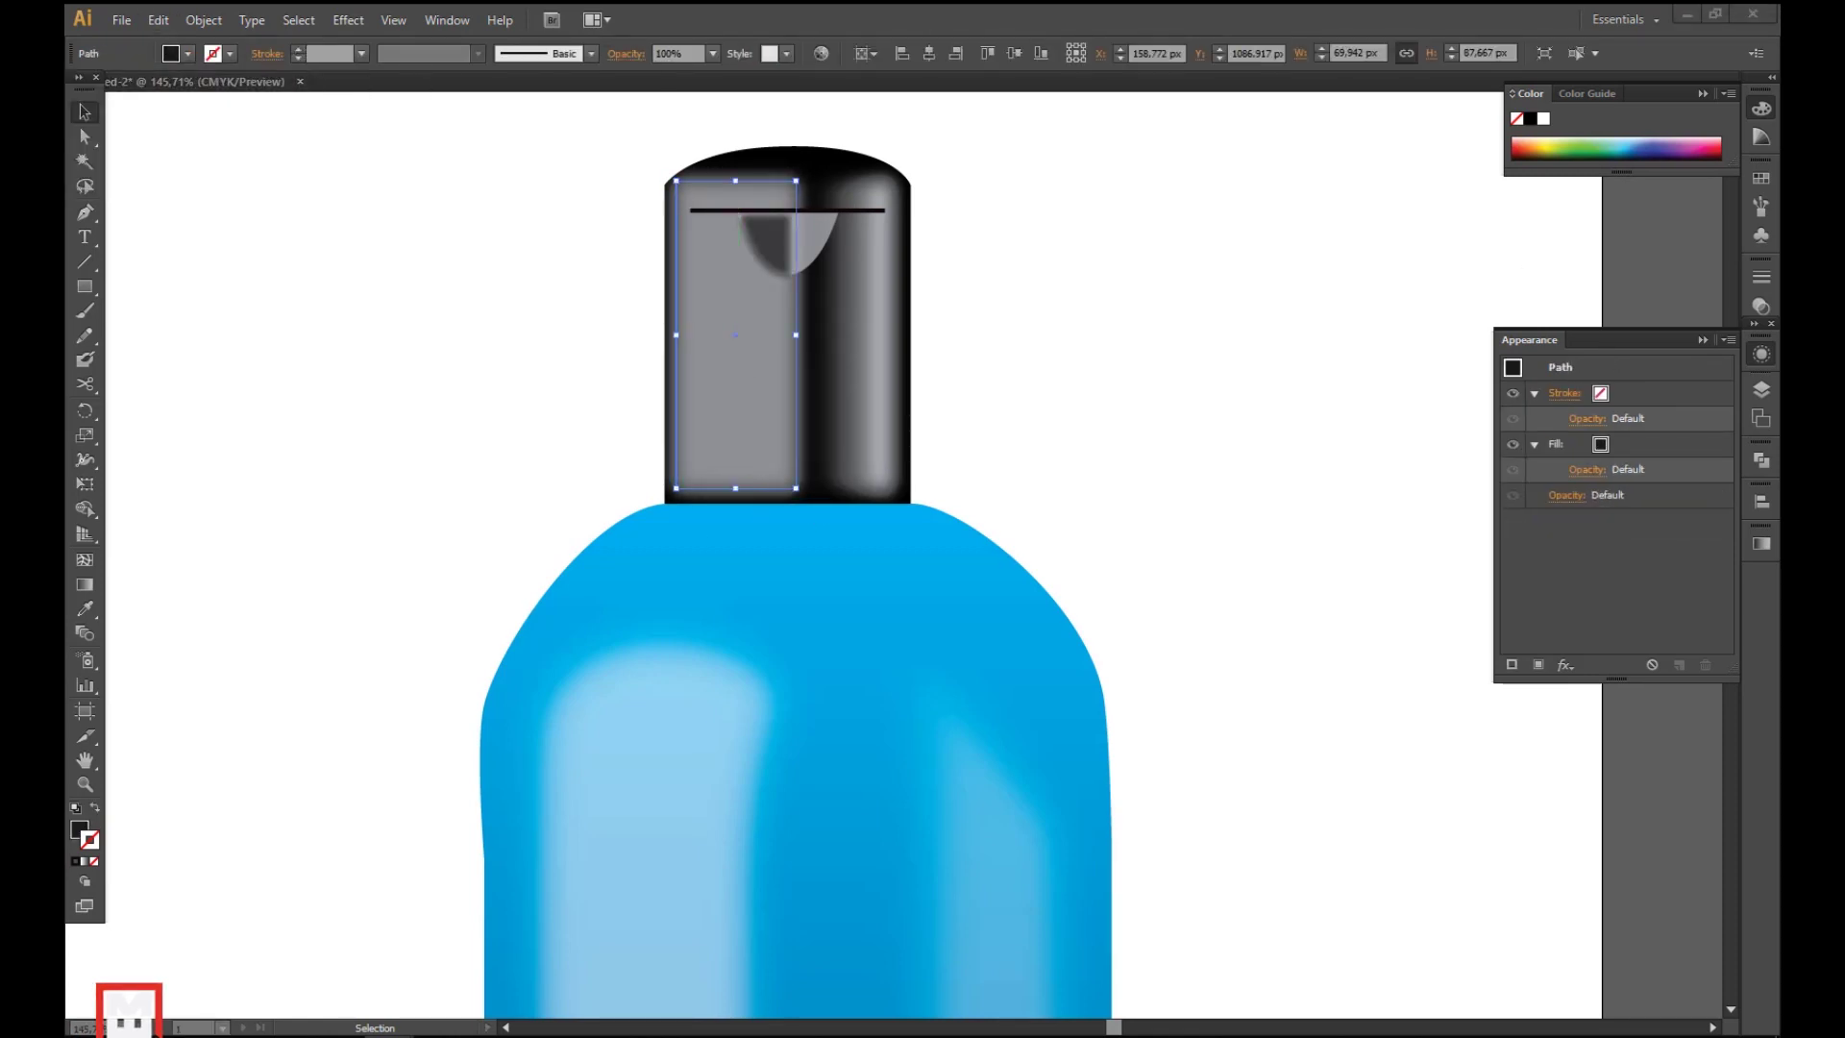
click(1192, 423)
- Narrow the opening tab and its dark inset together by pulling their right edge inward
click(769, 242)
shift+click(824, 242)
drag(663, 178, 1019, 404)
drag(914, 367, 866, 365)
ctrl+alt+click(879, 420)
ctrl+alt+click(860, 420)
ctrl+alt+click(860, 420)
ctrl+alt+click(860, 420)
ctrl+alt+click(860, 420)
click(840, 276)
- Lengthen the horizontal cap line at both ends so it spans nearly the full cap width
drag(716, 295, 1005, 541)
click(863, 452)
drag(879, 452, 929, 451)
drag(383, 452, 320, 449)
click(1028, 394)
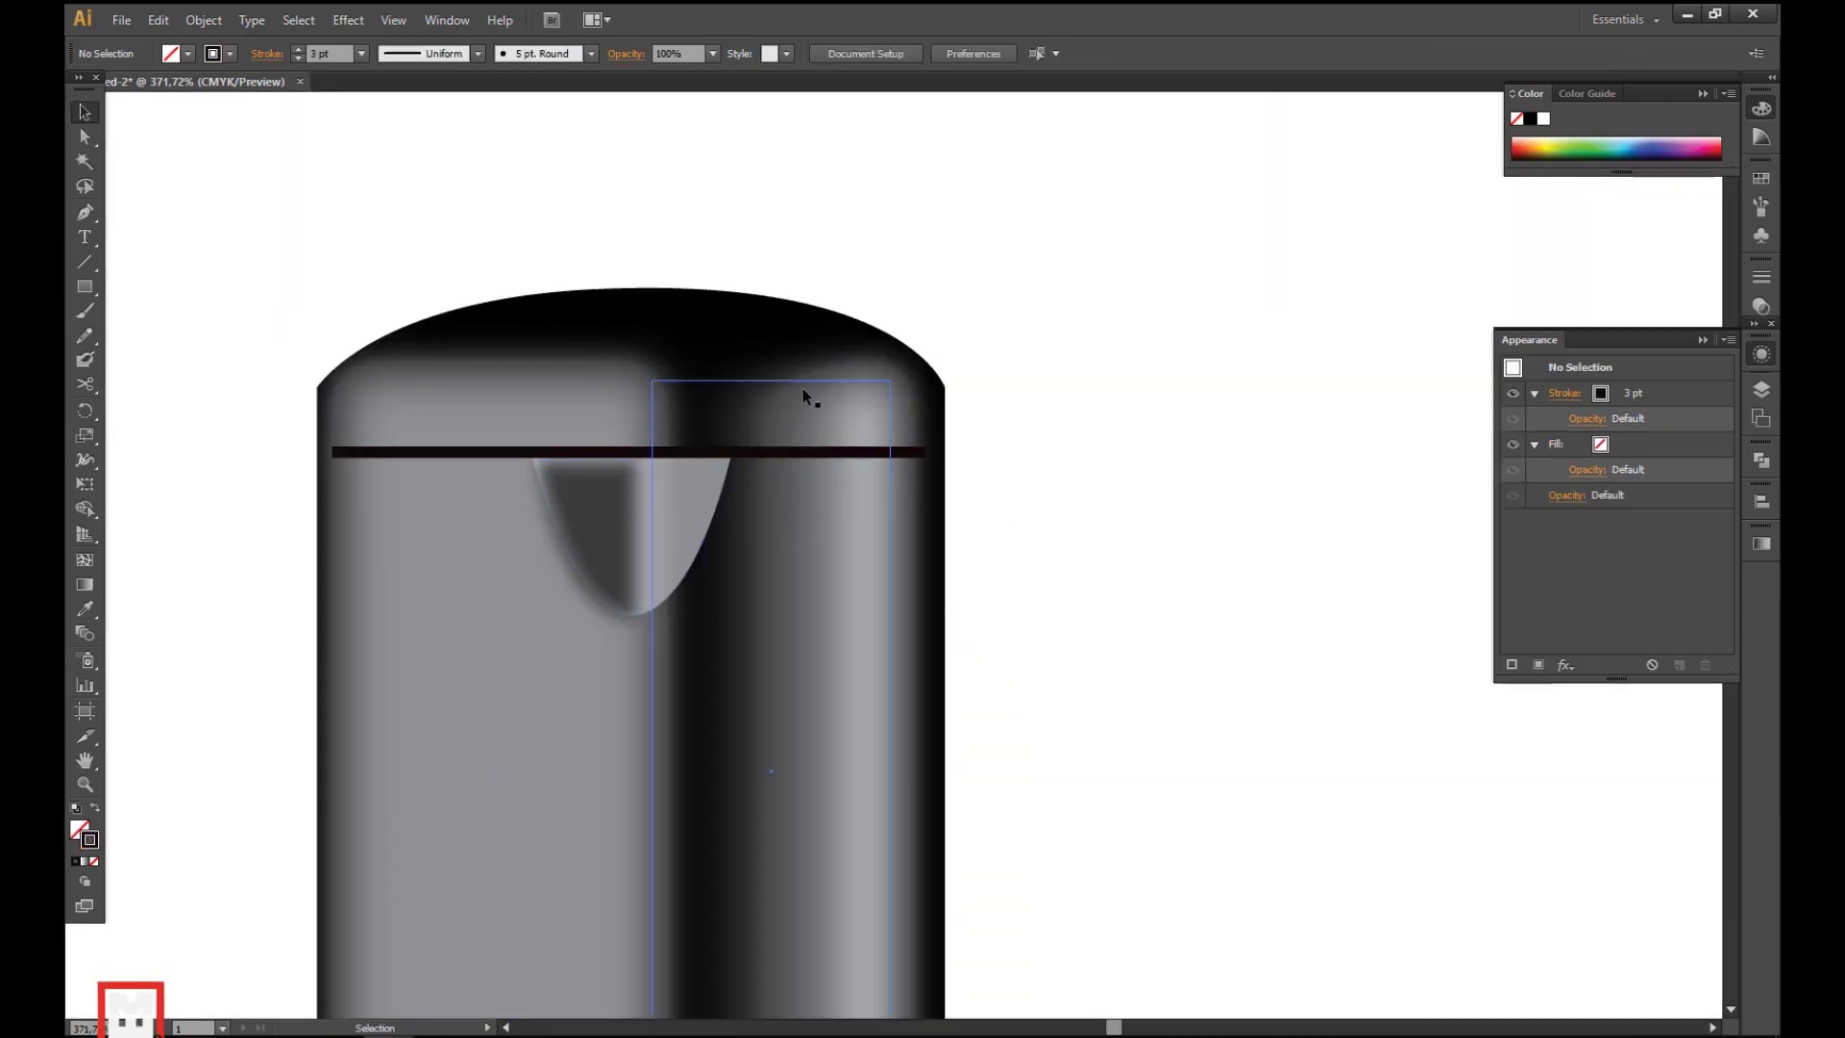
- Flatten the domed top of the black cap by moving its anchor points with the Direct Selection tool
click(511, 371)
ctrl+alt+click(1044, 327)
ctrl+alt+click(1044, 326)
drag(1043, 327, 1053, 452)
click(1052, 450)
click(890, 414)
click(1046, 373)
mouse_move(876, 371)
mouse_down()
mouse_move(877, 387)
mouse_move(896, 357)
mouse_up()
click(865, 348)
click(956, 605)
scroll(886, 584, down, 2)
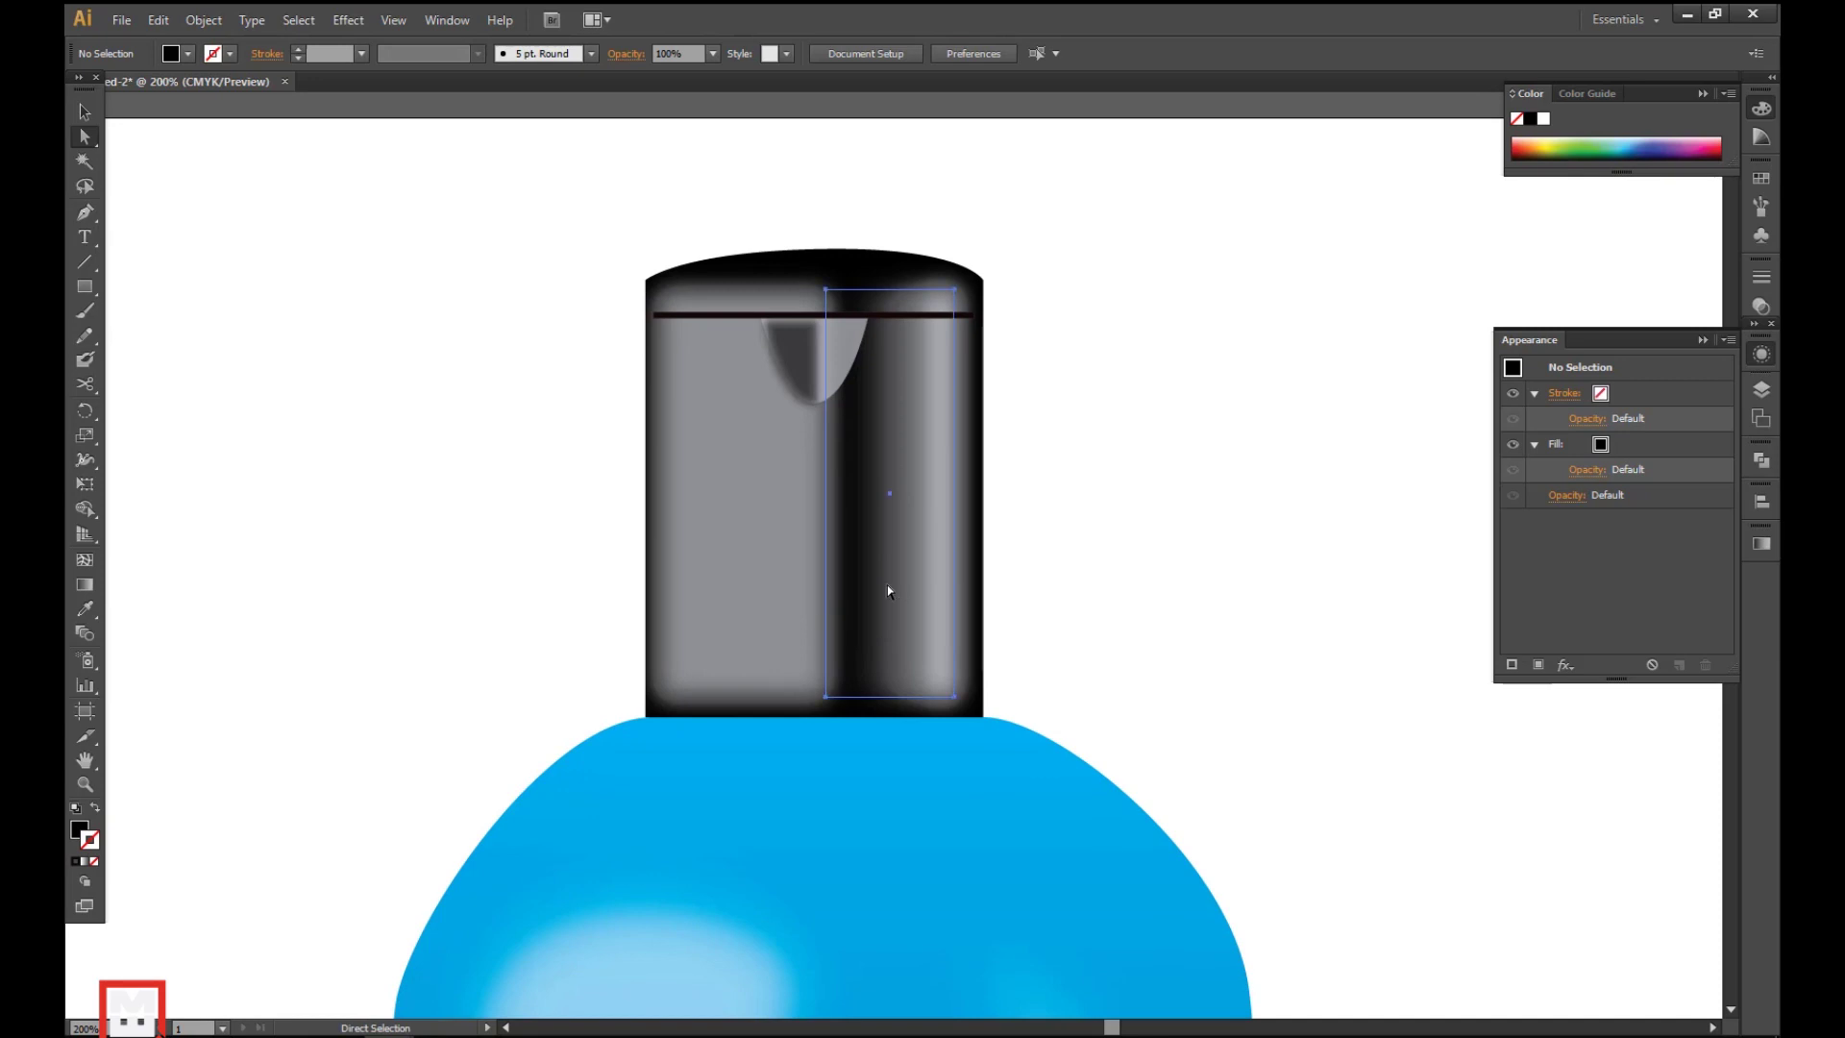
- Narrow the left cap highlight by moving its left edge away from the cap's side
key(v)
click(805, 503)
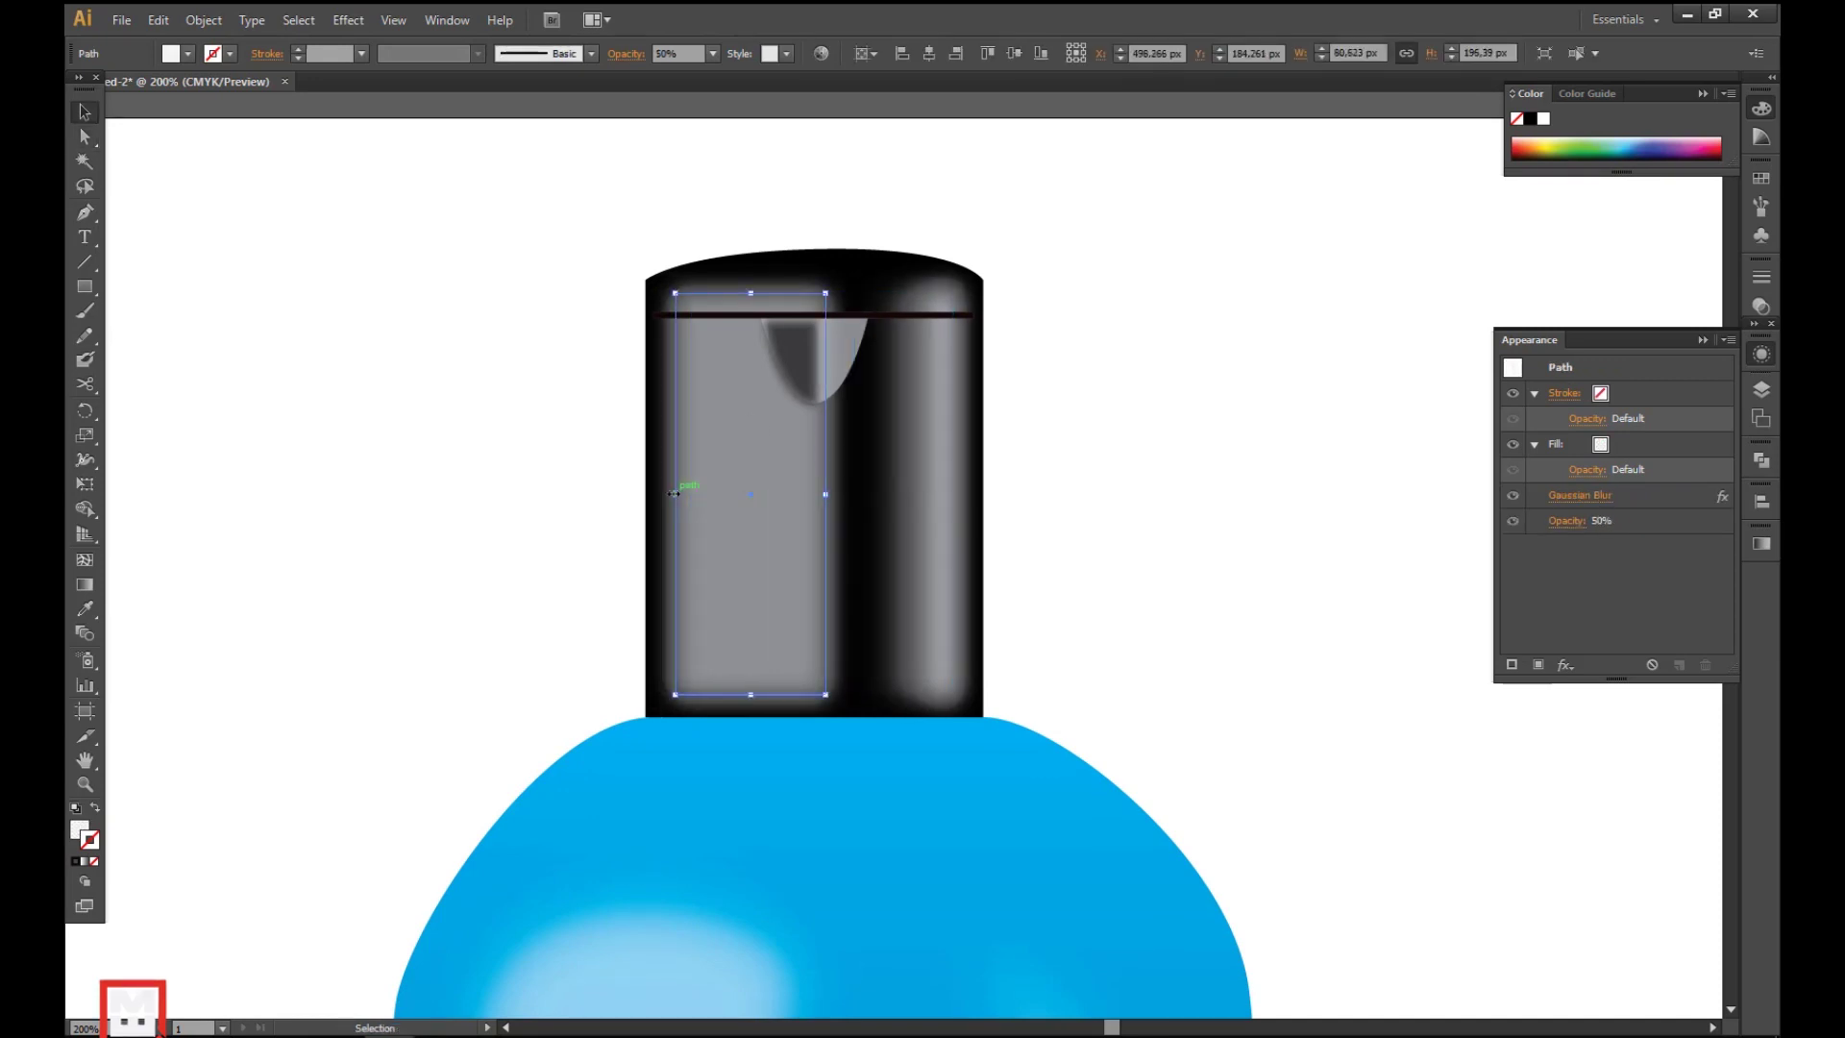
drag(675, 494, 677, 494)
click(1080, 414)
- Draw a closed Pen shape with a curved lower edge below the cap, about 166 px wide and 39 px tall
key(ctrl+minus)
key(ctrl+minus)
drag(1054, 404, 1404, 398)
drag(906, 288, 1249, 609)
drag(893, 354, 911, 424)
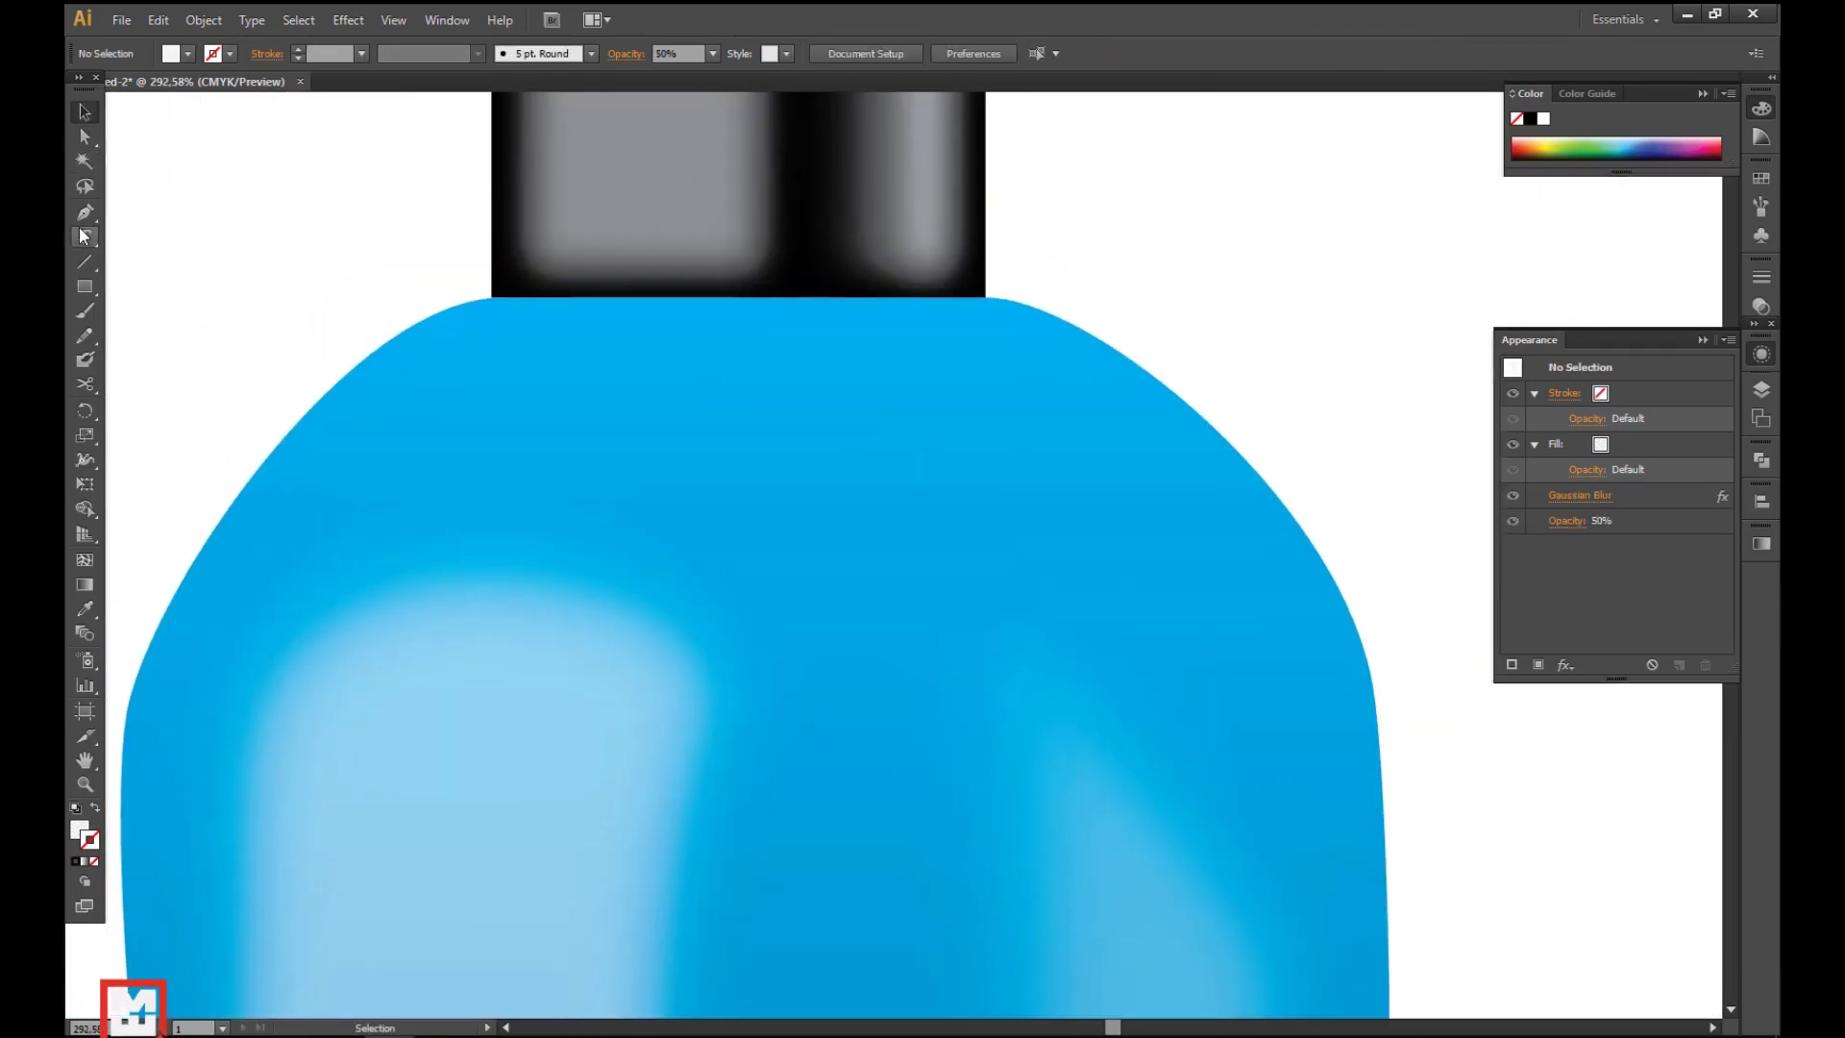
click(496, 300)
click(987, 294)
click(758, 450)
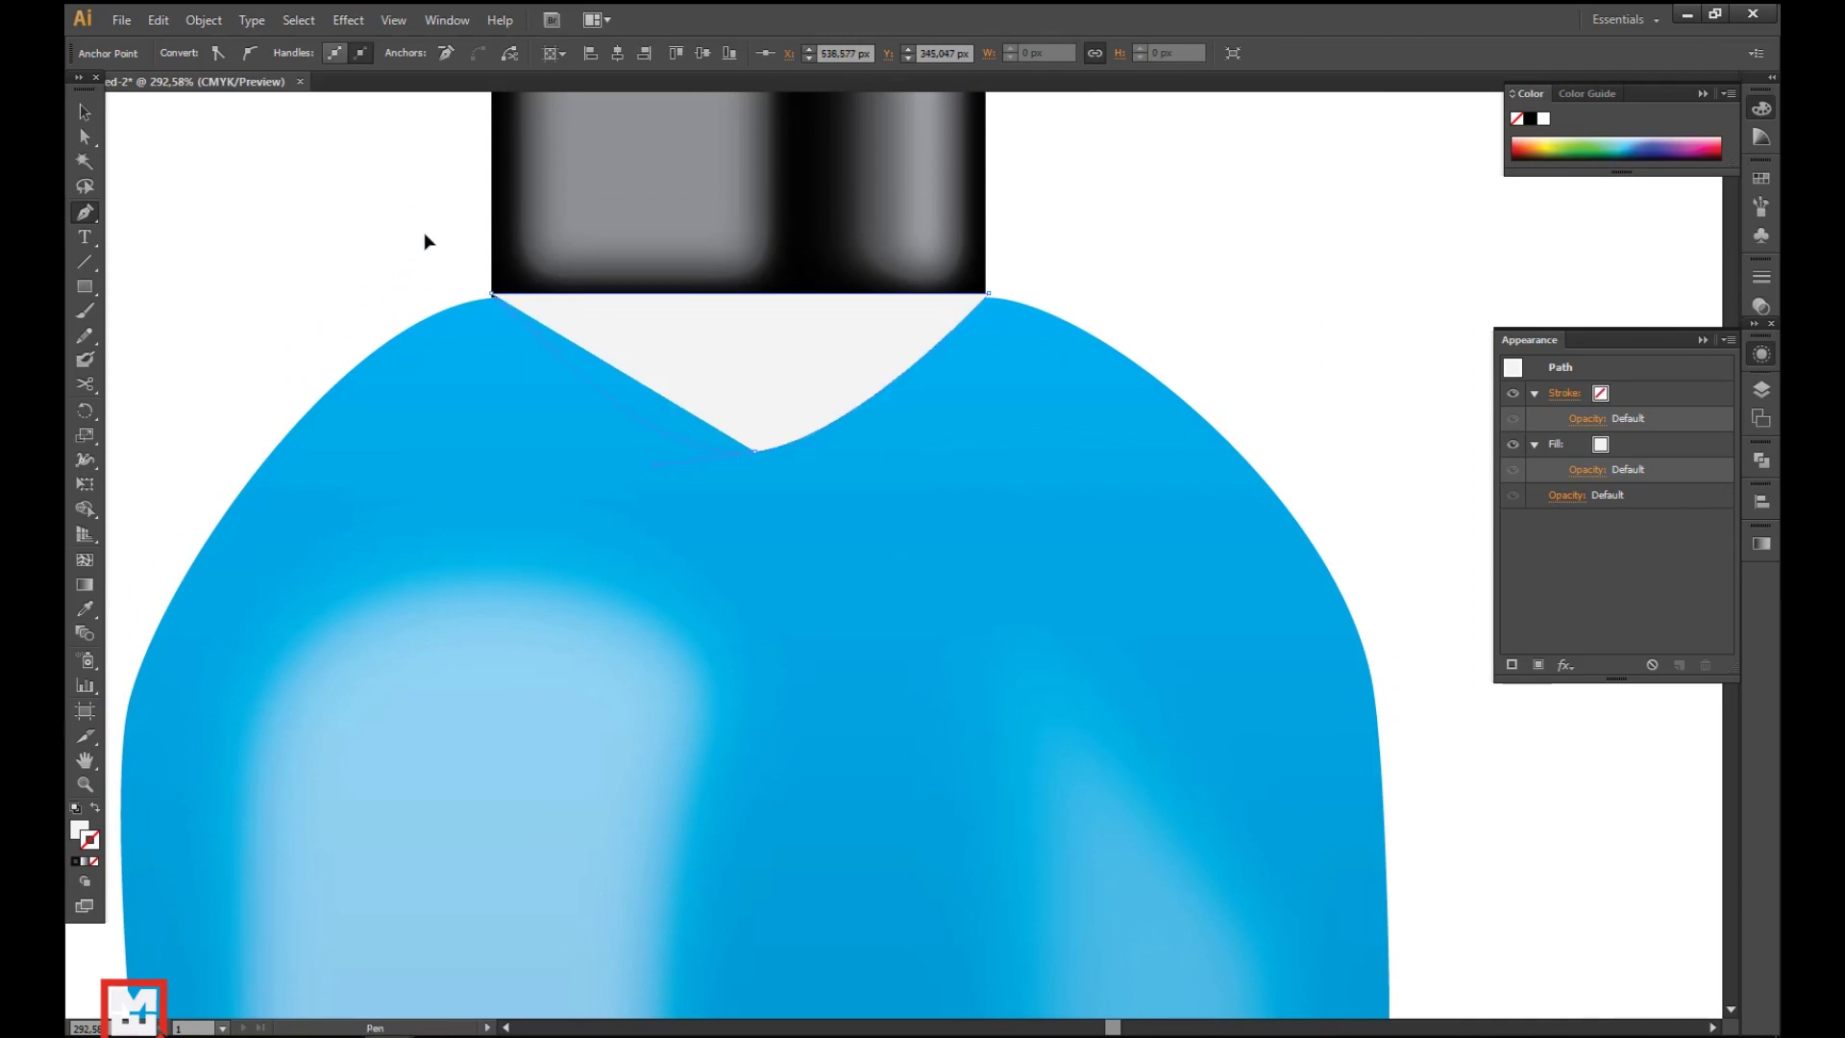
drag(494, 296, 486, 235)
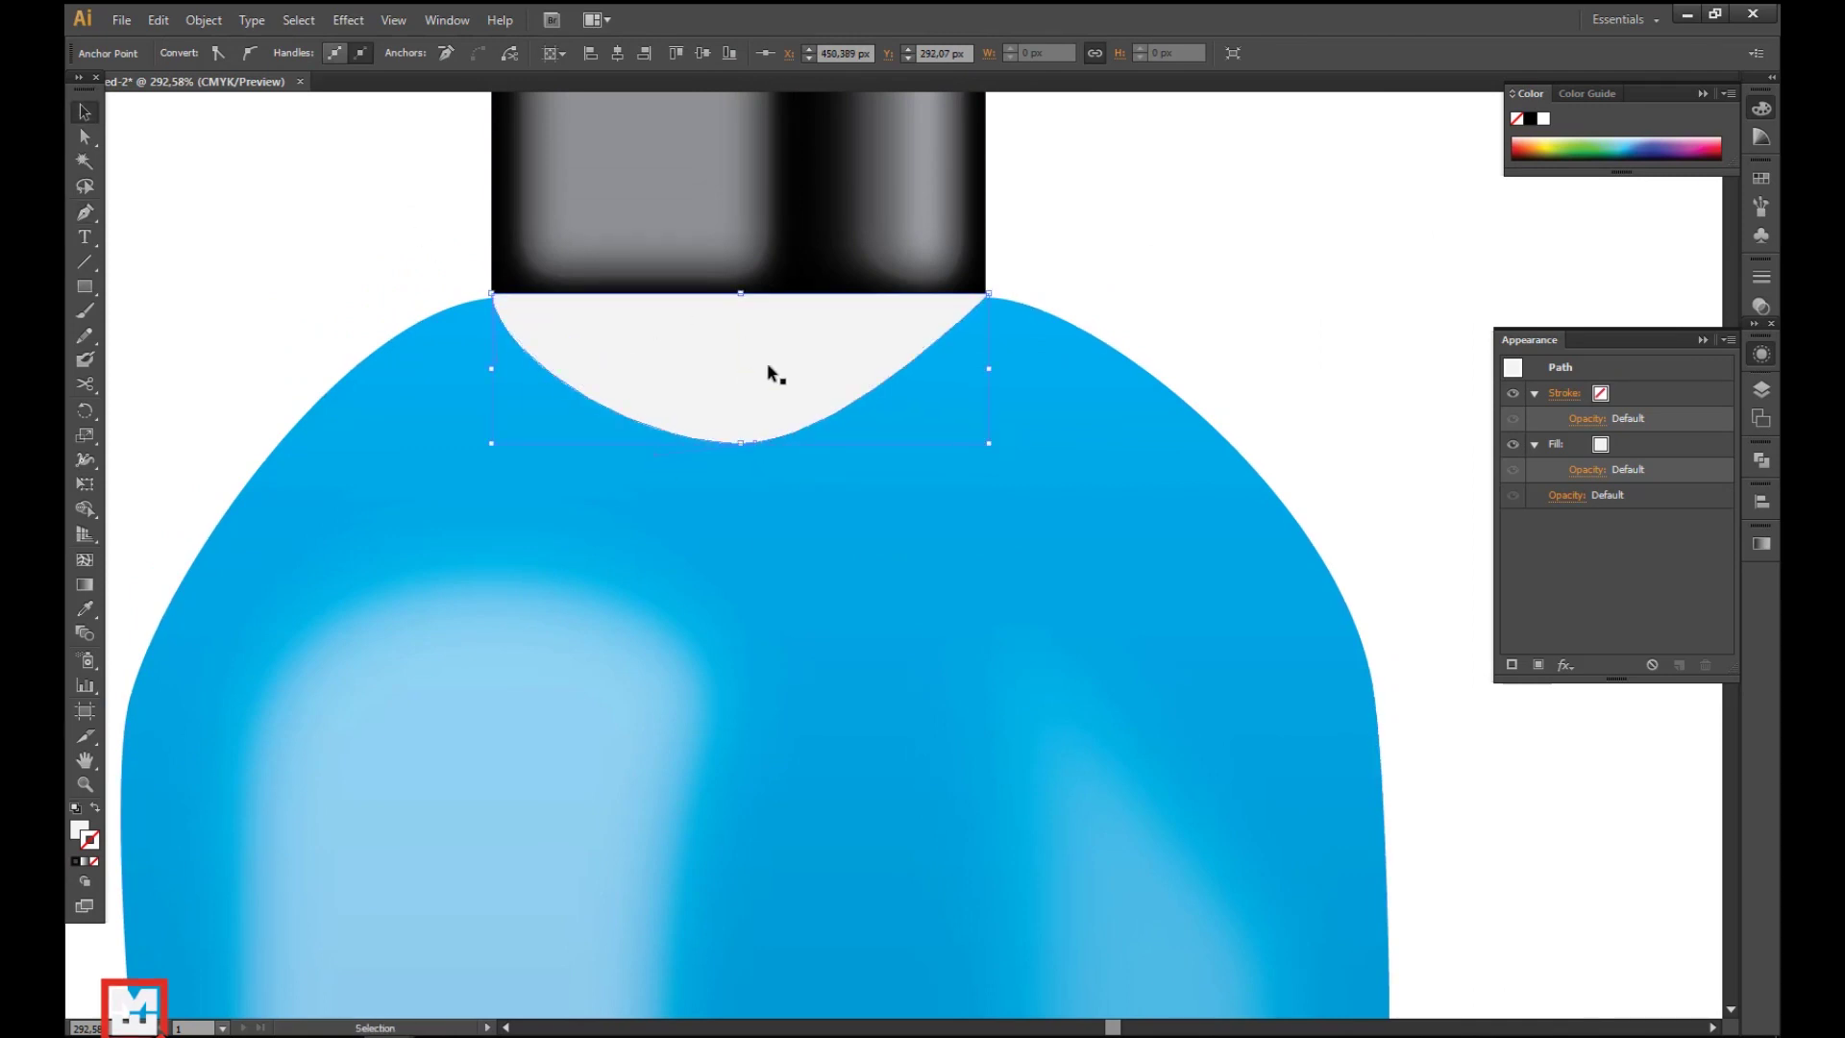
click(1145, 310)
click(577, 351)
drag(741, 443, 741, 411)
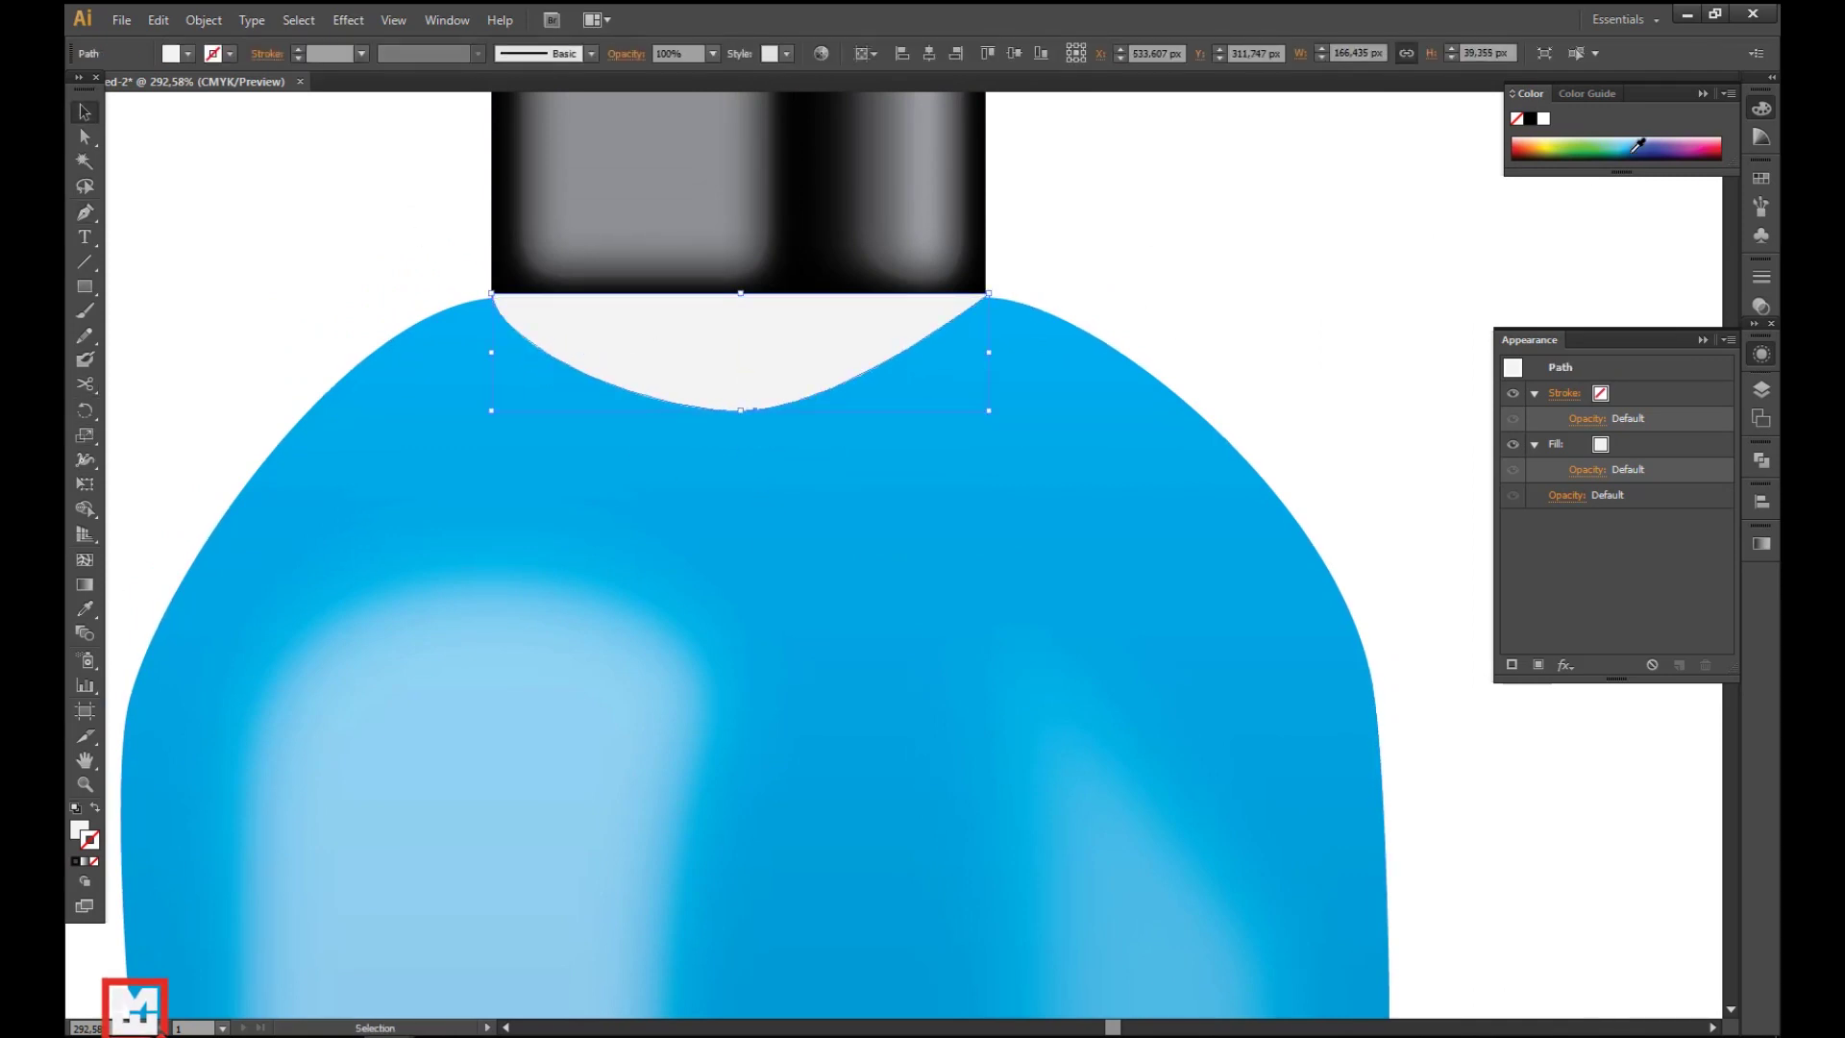
- Fill the curved neck shape with light blue and leave it without a stroke
key(shift+x)
click(230, 54)
click(77, 92)
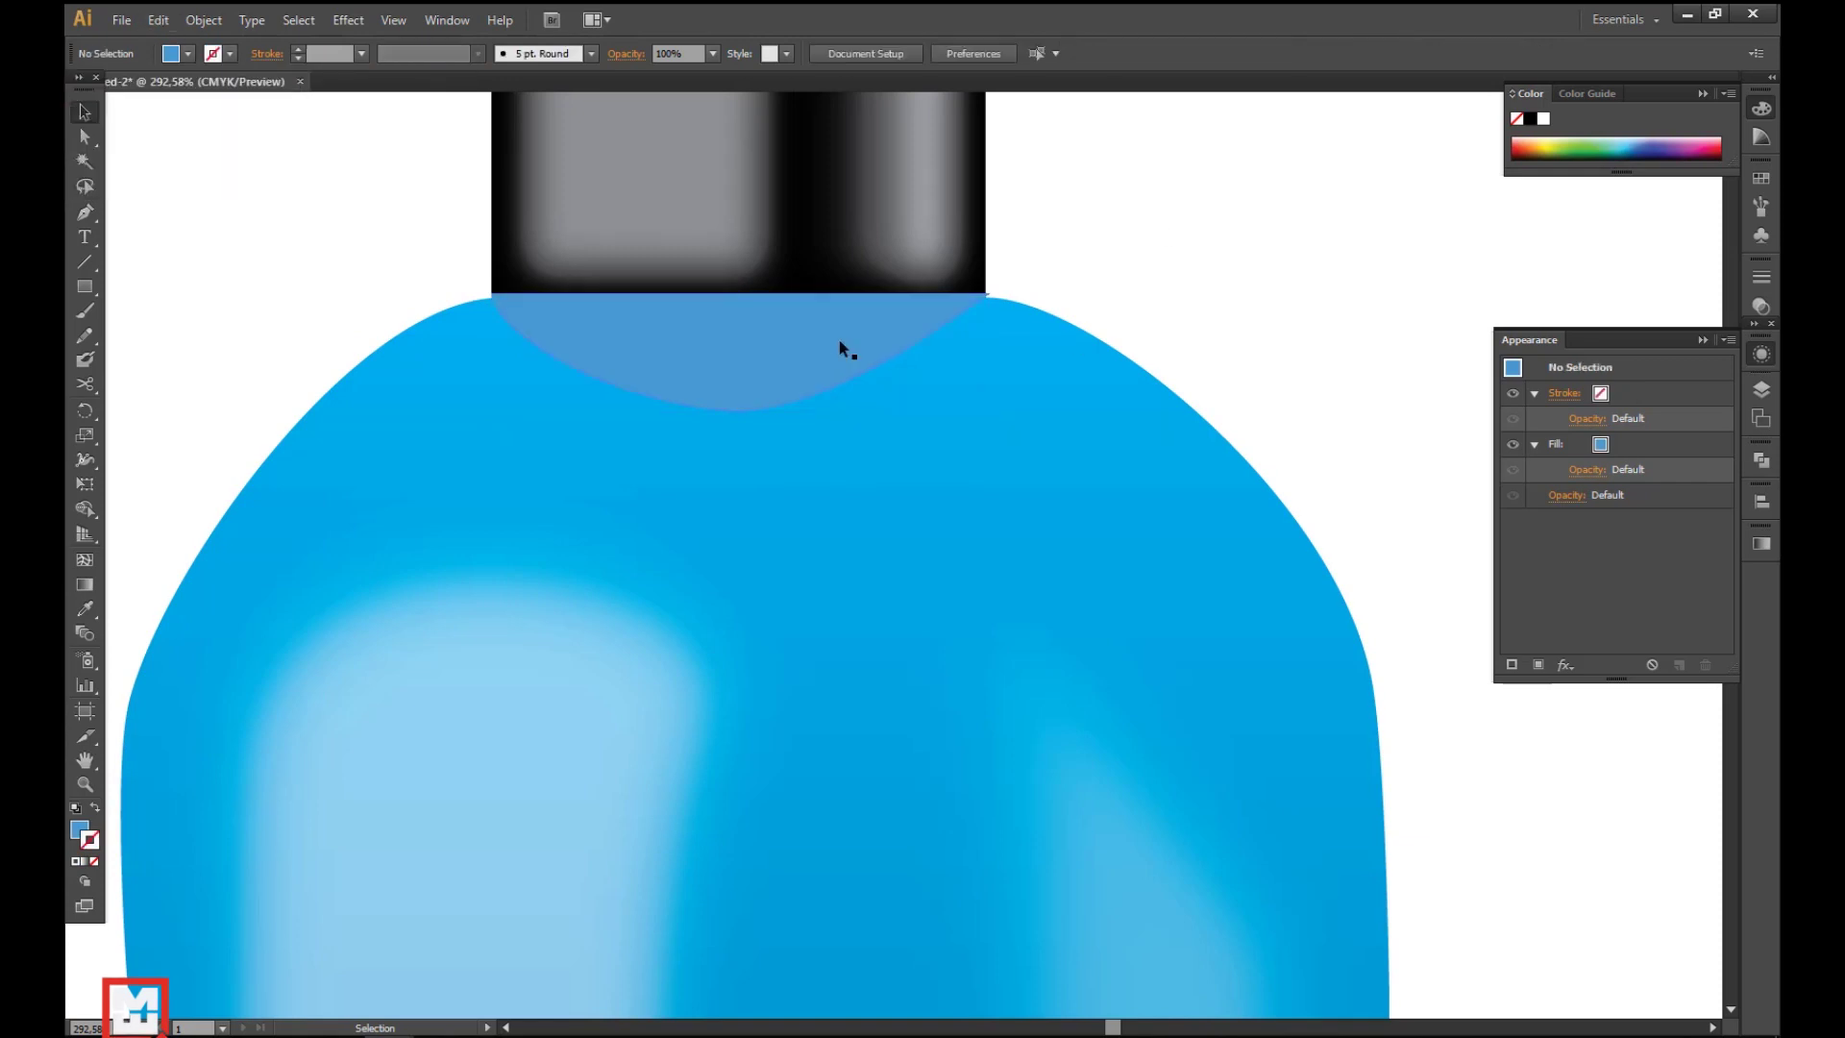
click(230, 54)
click(78, 65)
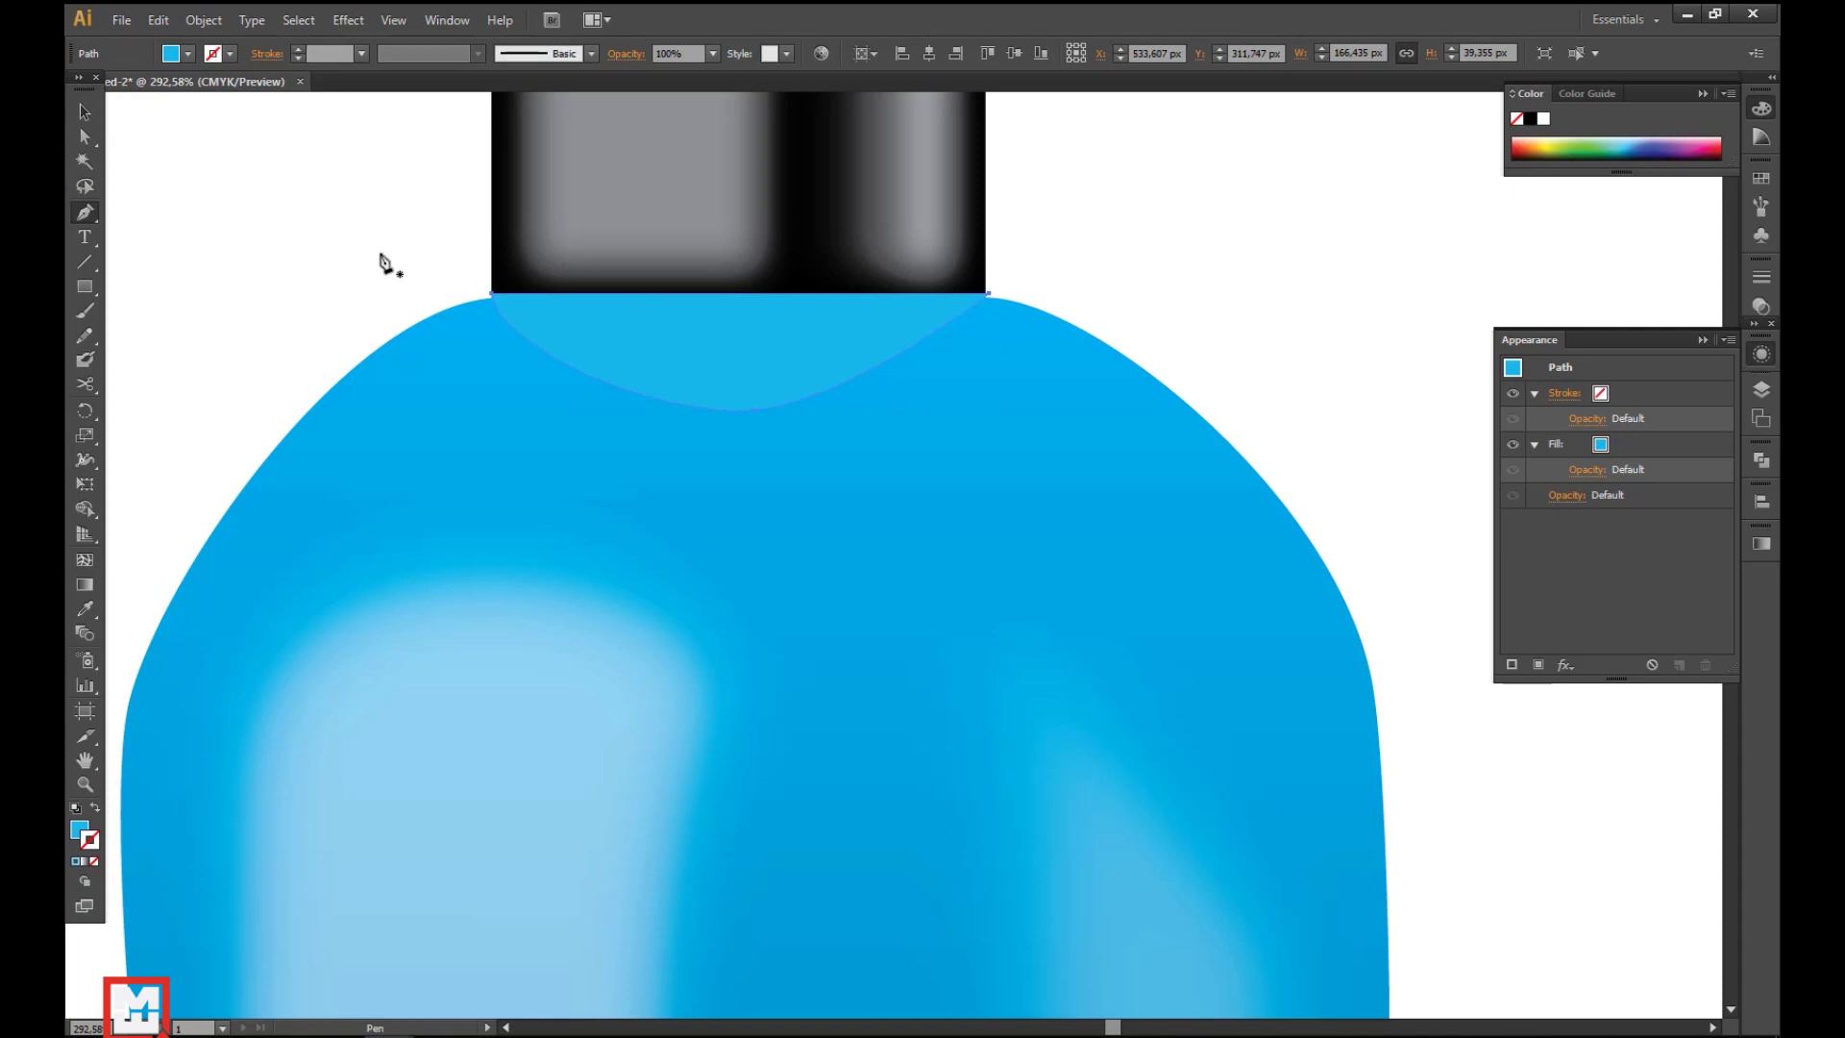
- Add a thin darker blue band between the black cap and the curved neck shape
click(189, 53)
click(216, 125)
key(ctrl+minus)
key(ctrl+minus)
key(ctrl+a)
click(1057, 496)
click(855, 317)
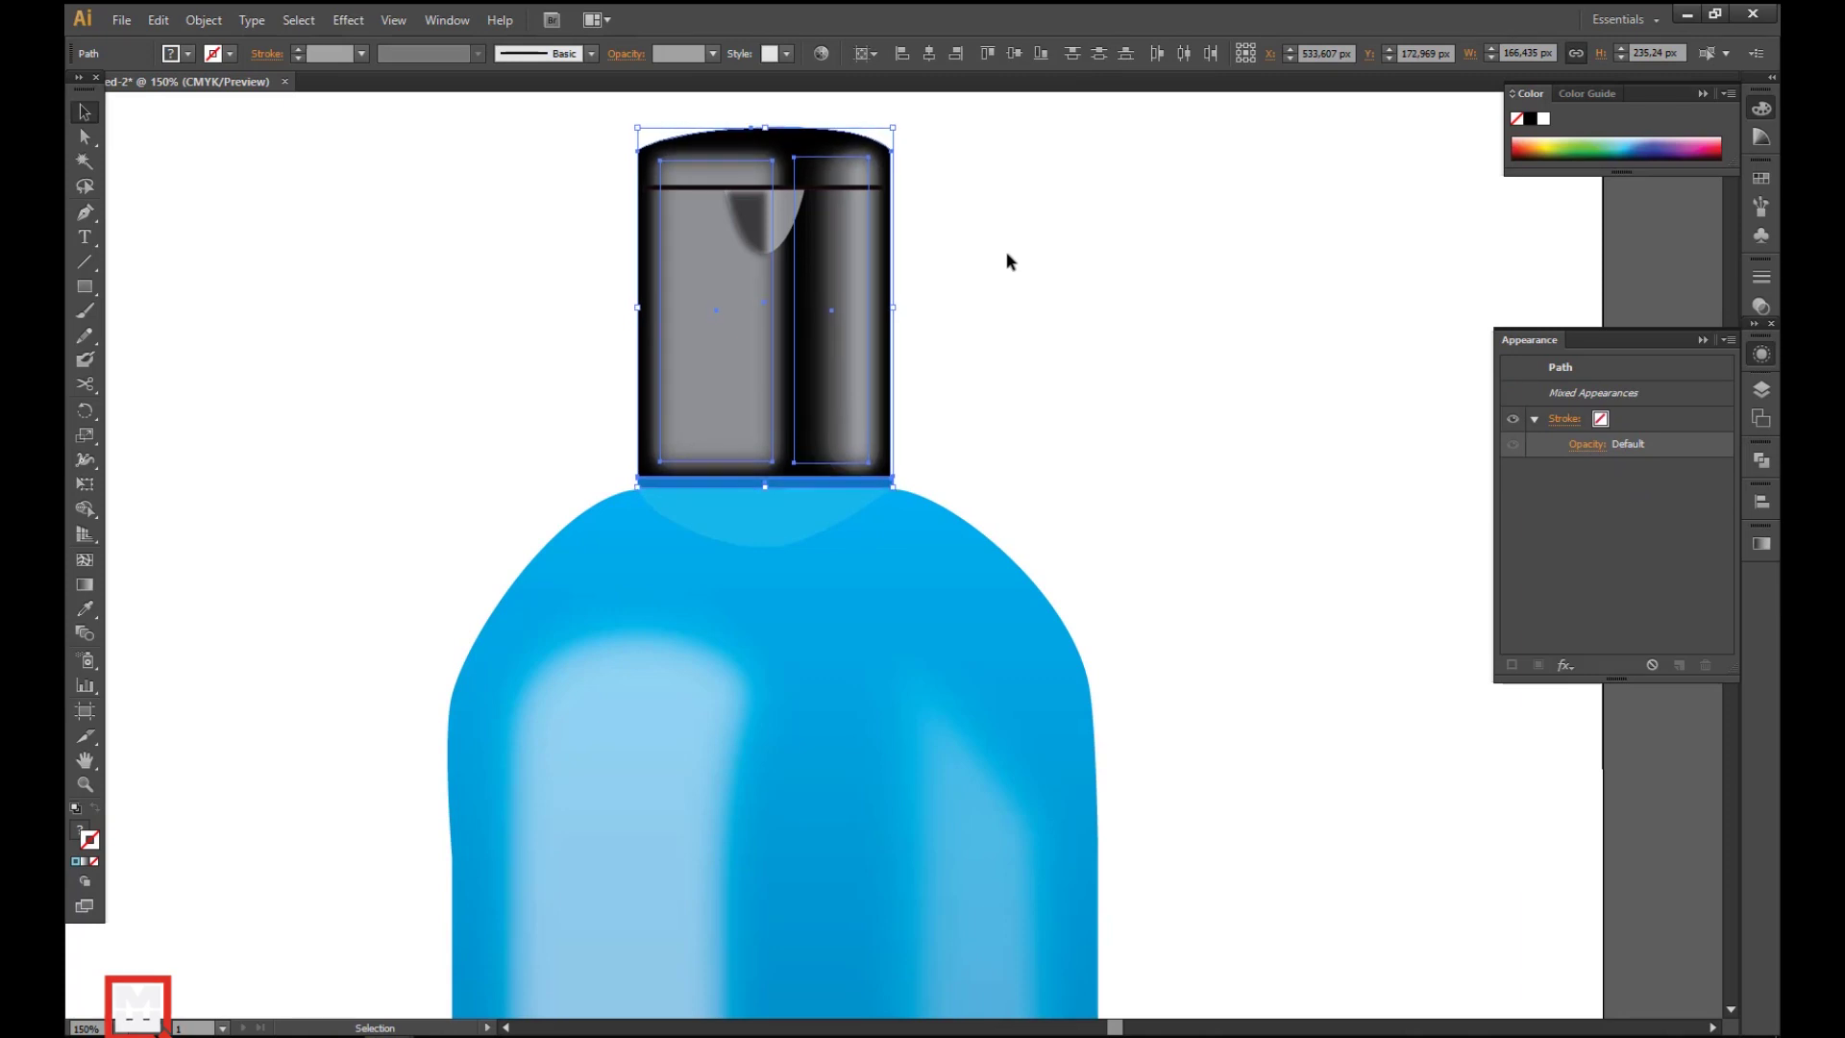
click(1092, 524)
- Nudge the cap and the dark blue band slightly left and down toward the neck shape
scroll(1091, 524, up, 2)
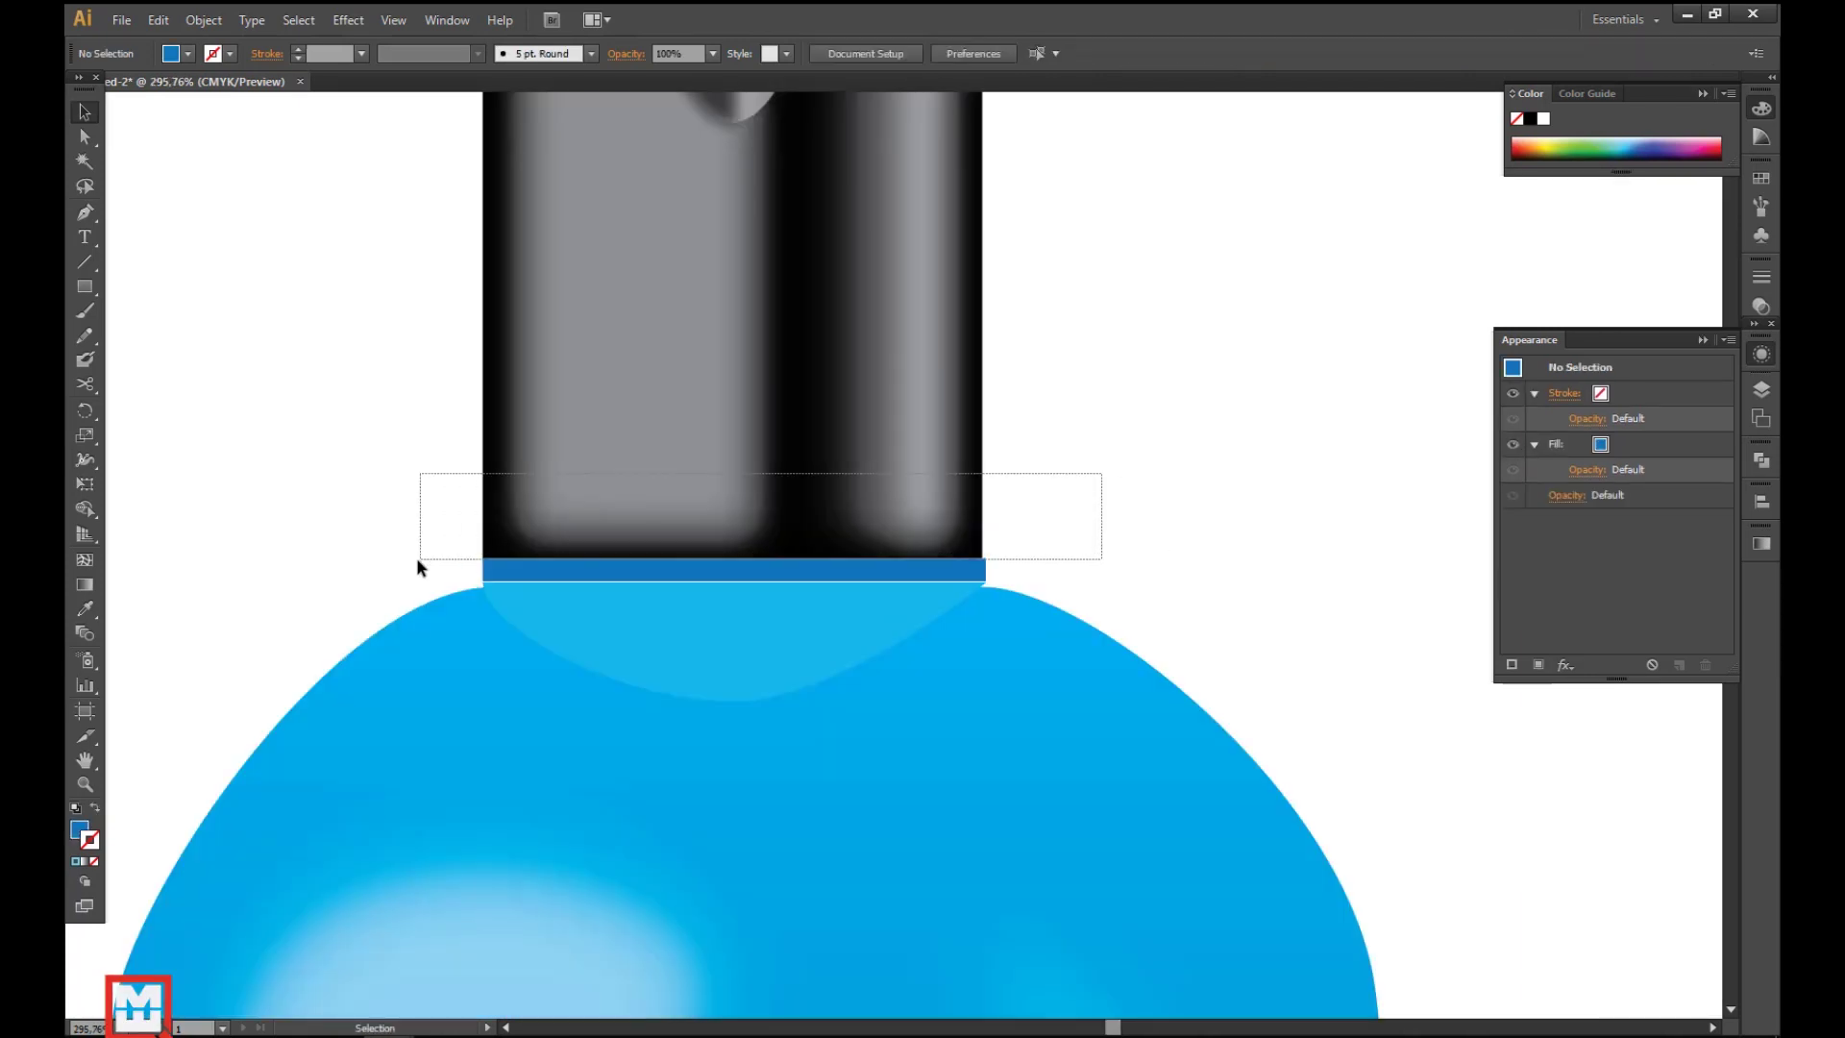
drag(417, 559, 442, 540)
key(Left)
key(Down)
key(Down)
- Draw a shading shape over the left half of the neck shape and give it a dark-to-light blue gradient
click(85, 212)
click(730, 606)
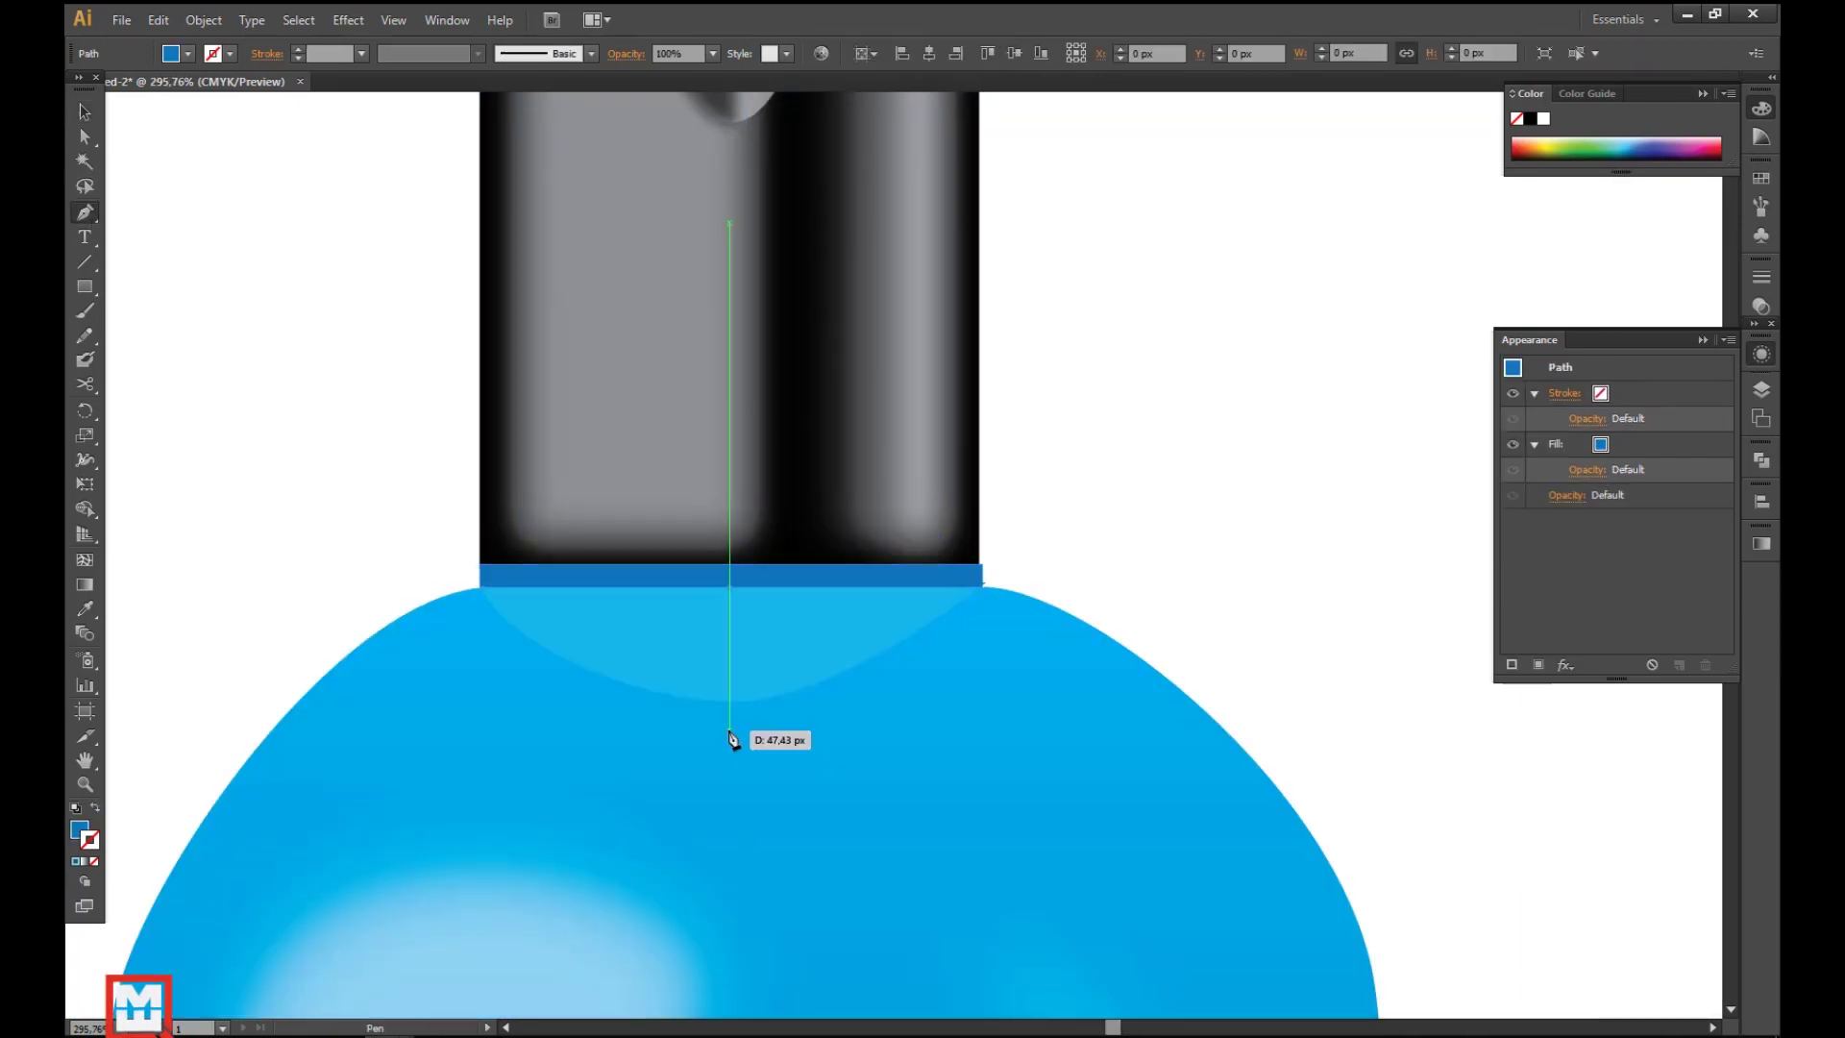
click(725, 696)
drag(477, 587, 415, 473)
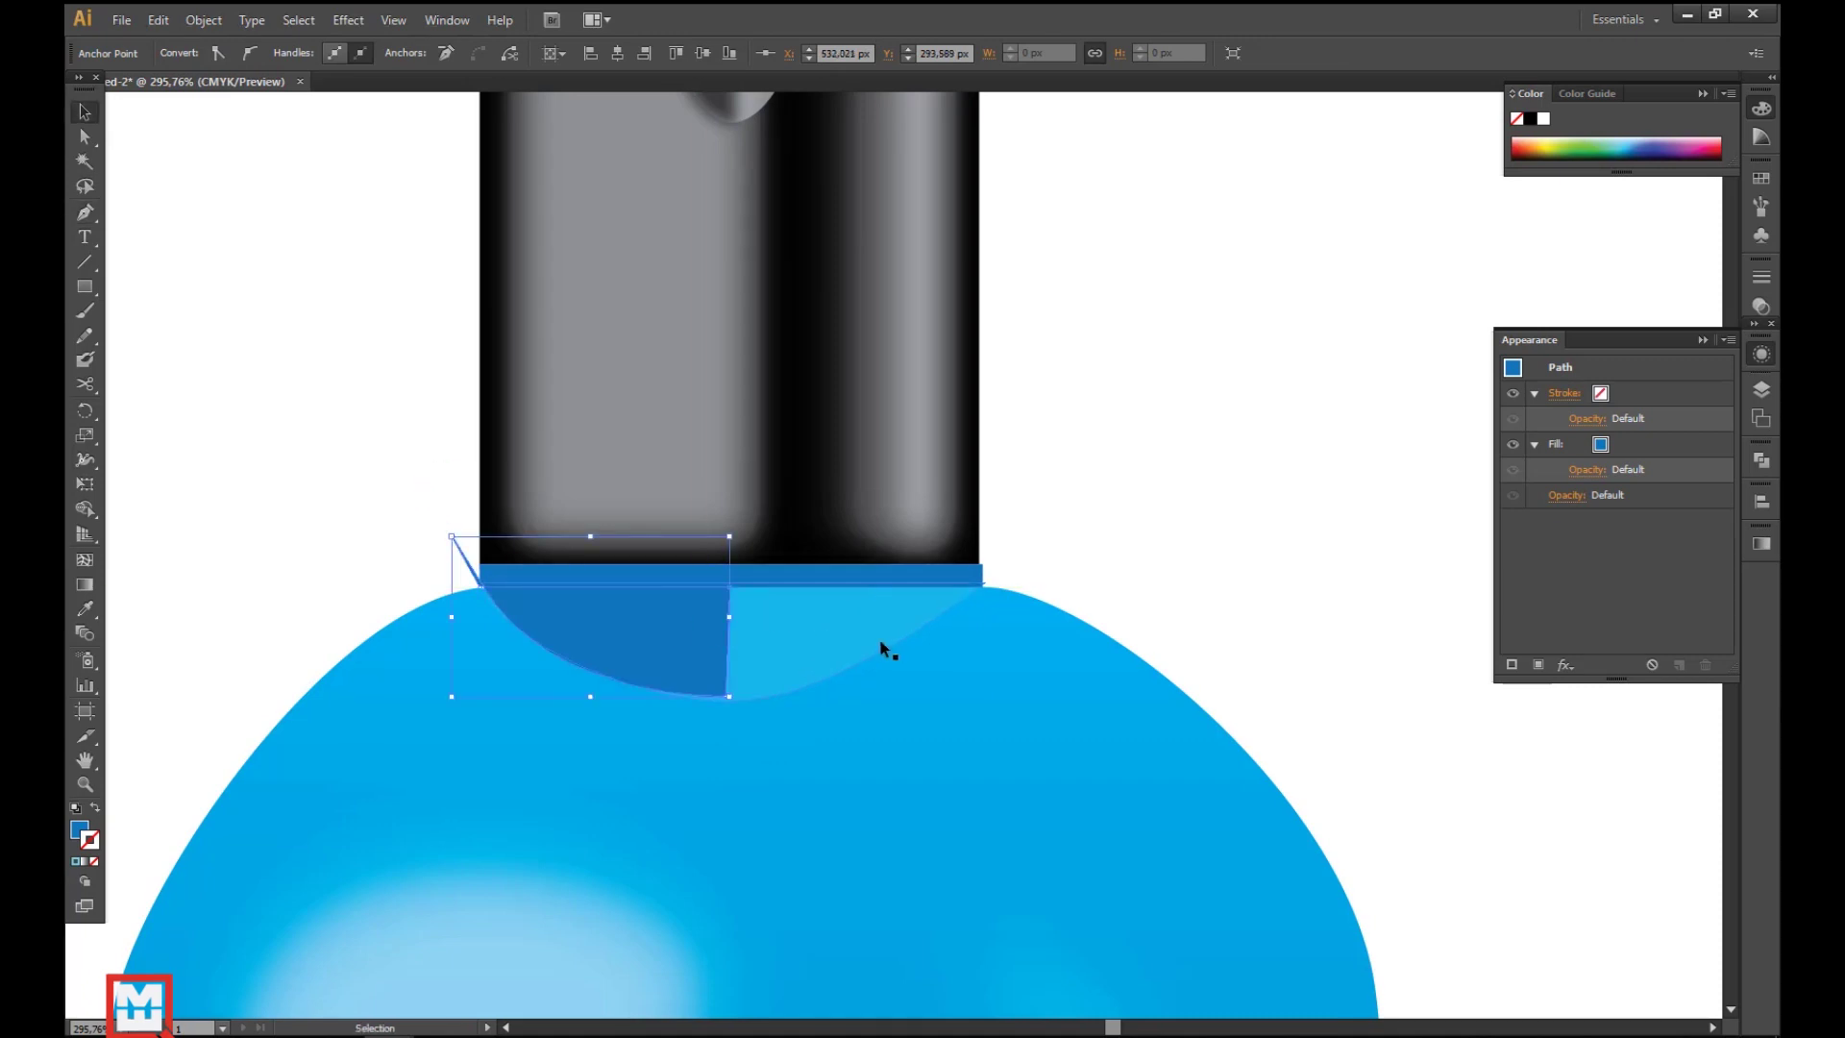
click(825, 638)
key(v)
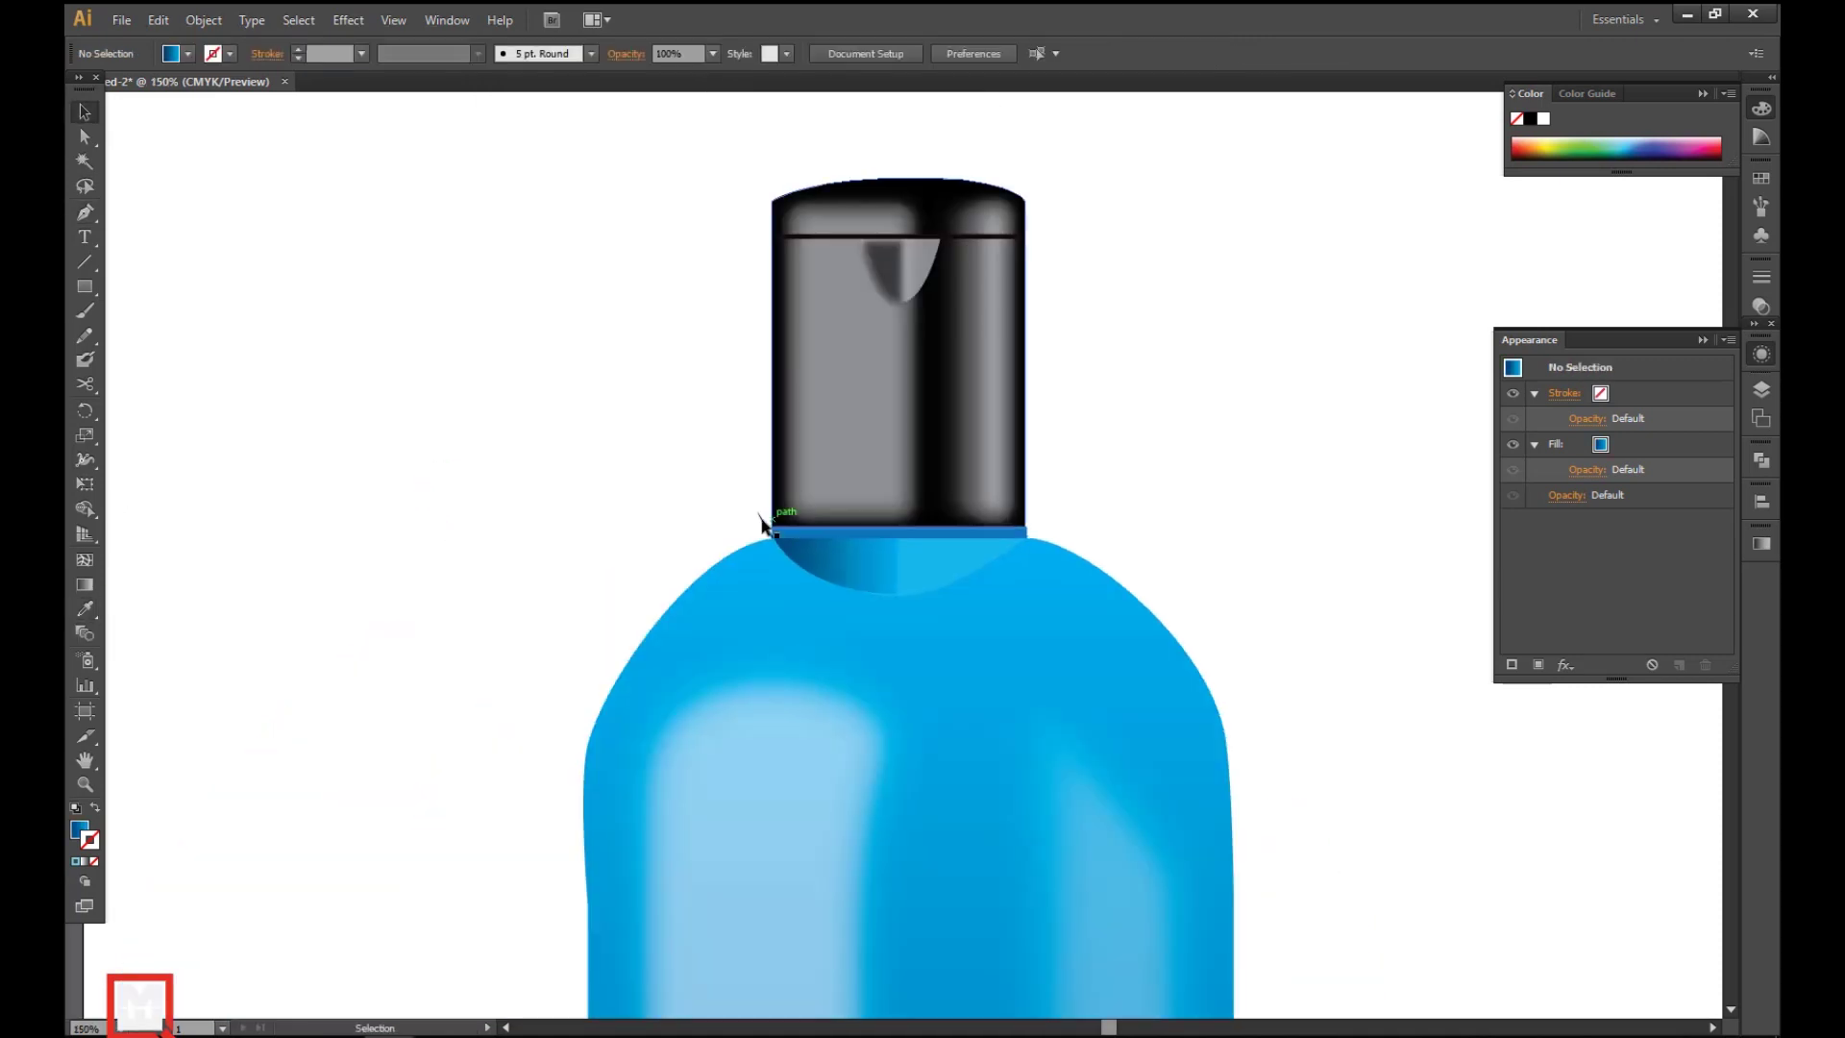
- Remove the shading shape's protruding corner and fit it inside the neck shape at about 81 by 36 px
scroll(993, 649, down, 2)
scroll(214, 131, up, 2)
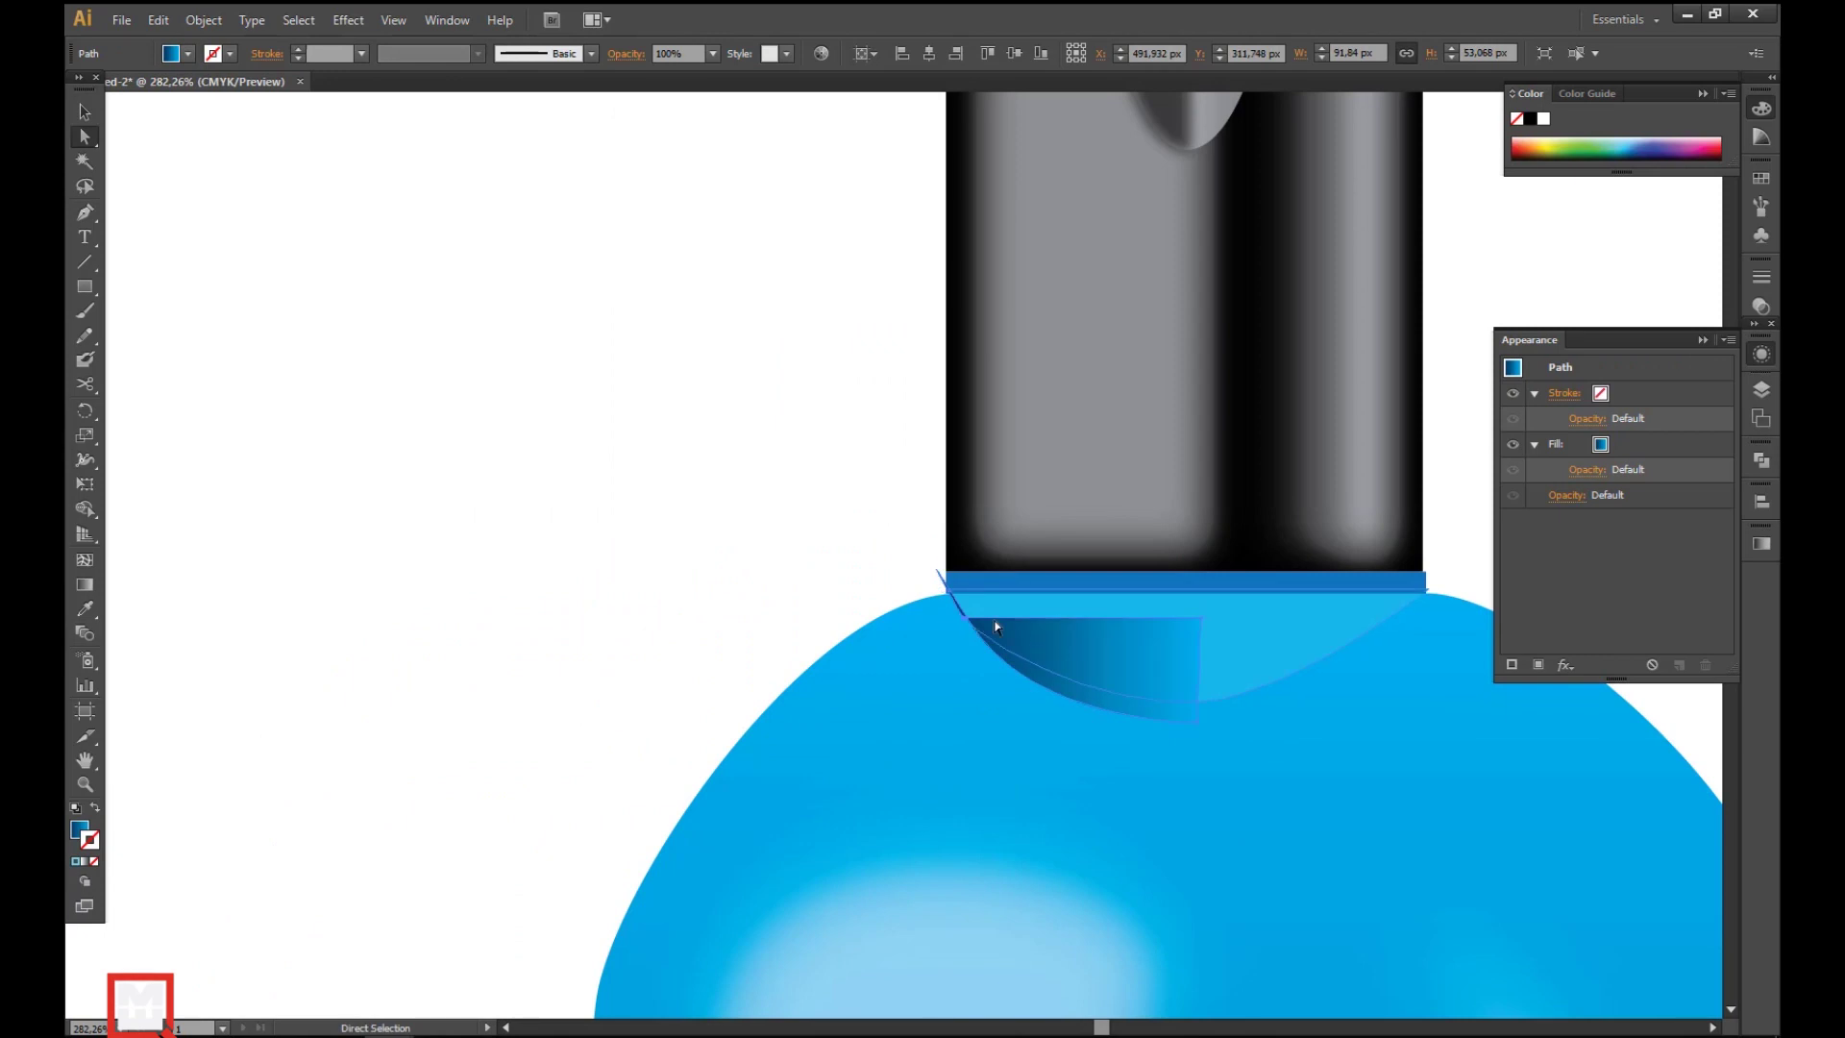
key(v)
click(1105, 676)
drag(1111, 665, 1111, 661)
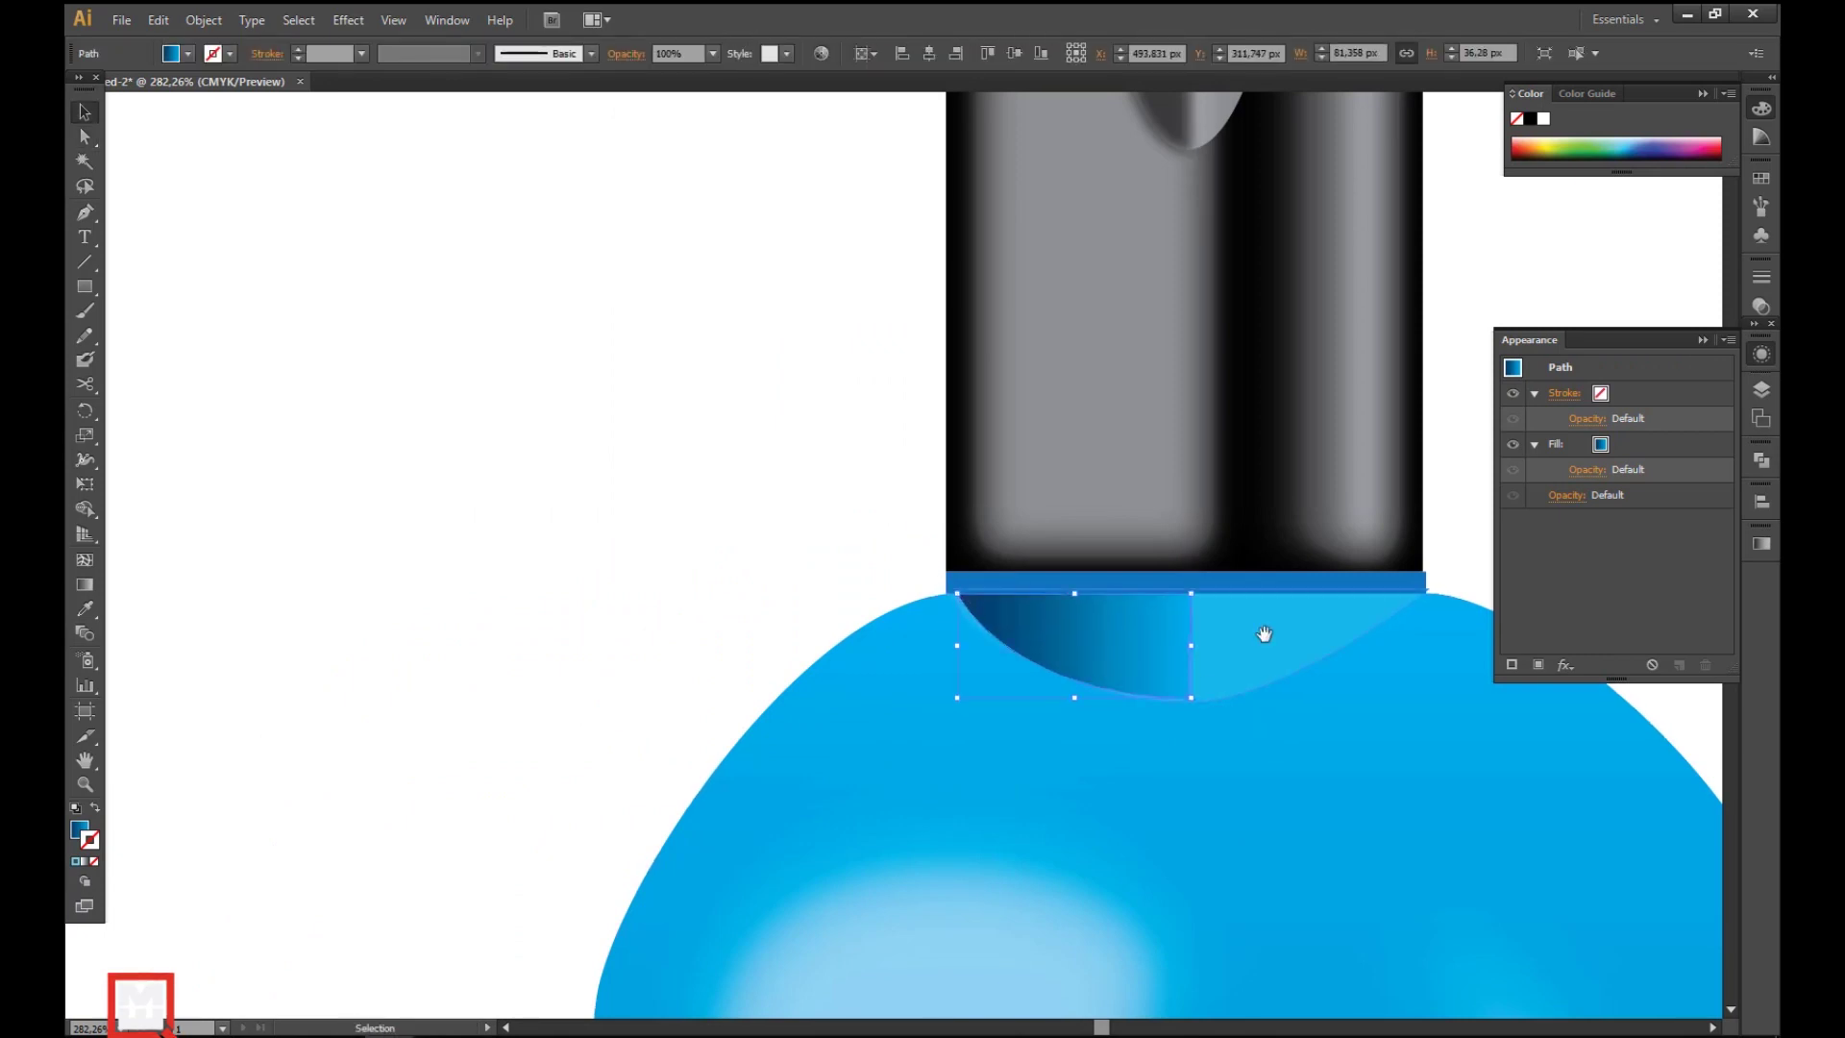
- Apply a Gaussian Blur to the shading shape on the bottle's neck
scroll(630, 342, down, 3)
scroll(889, 452, up, 3)
click(348, 19)
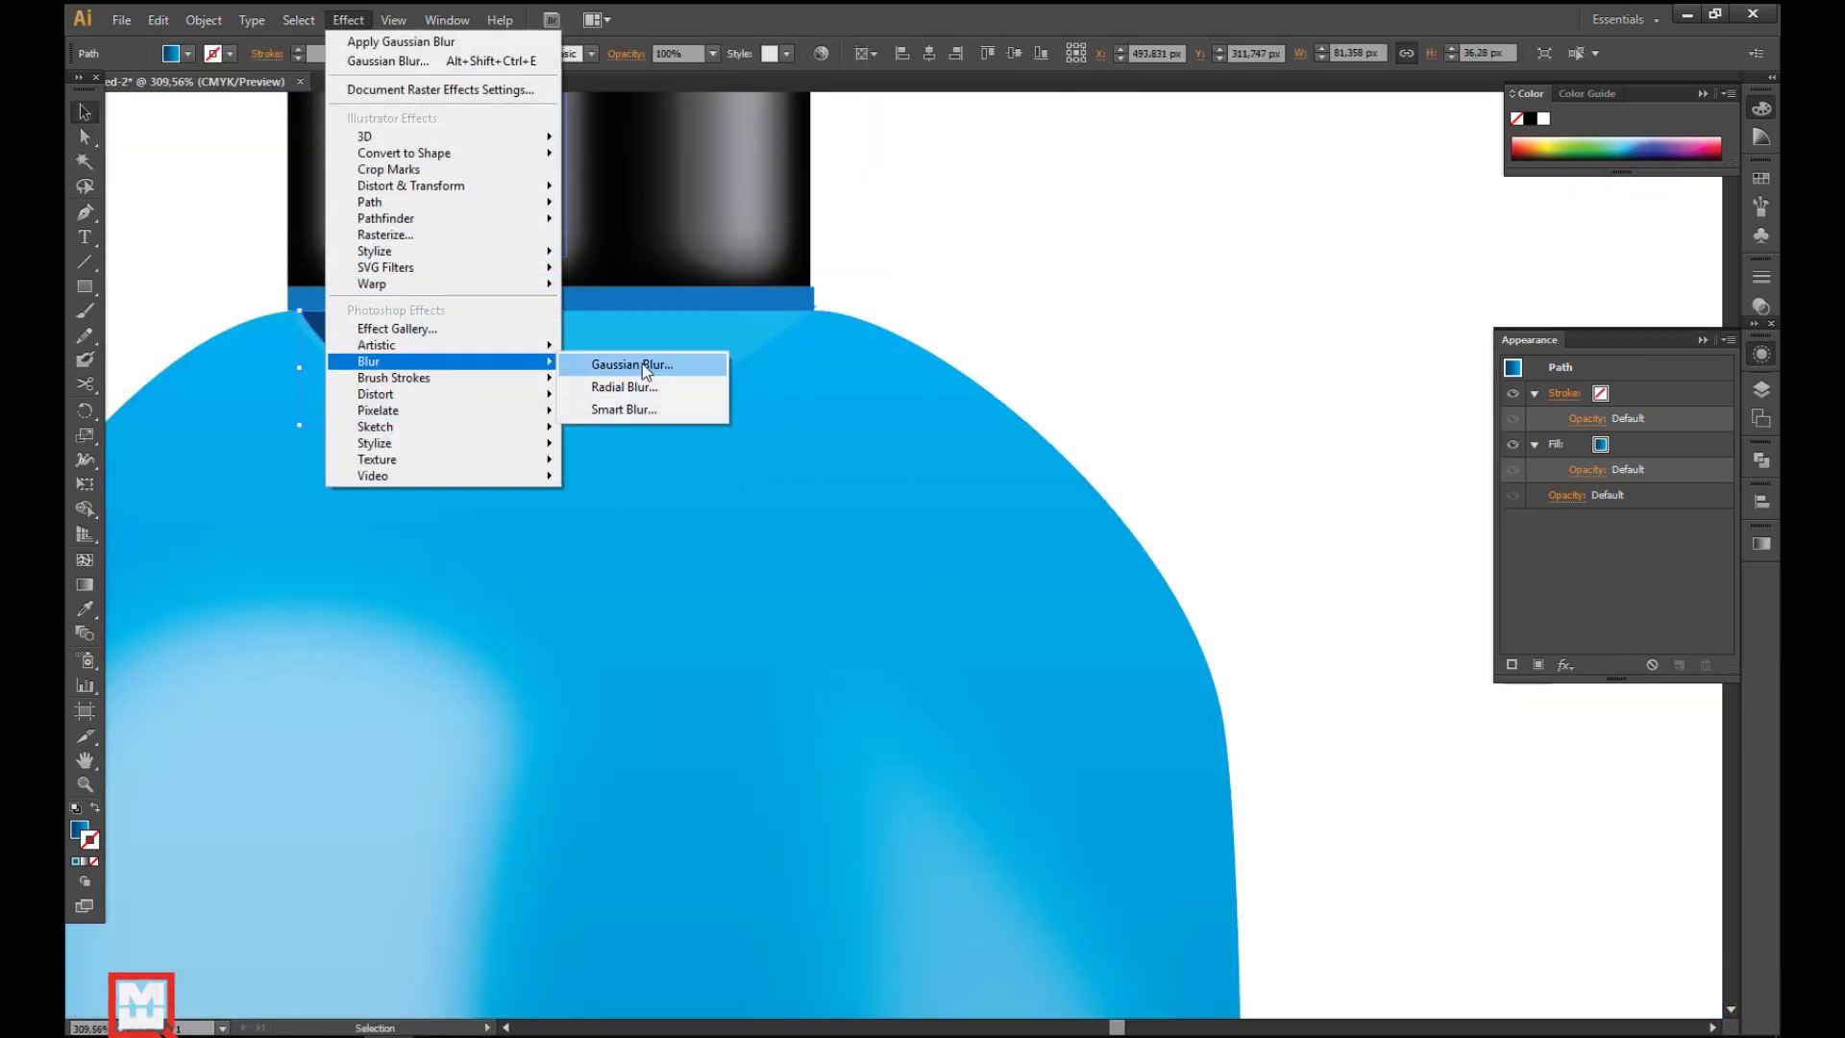
click(642, 366)
drag(1265, 320, 1267, 320)
click(1282, 366)
scroll(859, 429, down, 2)
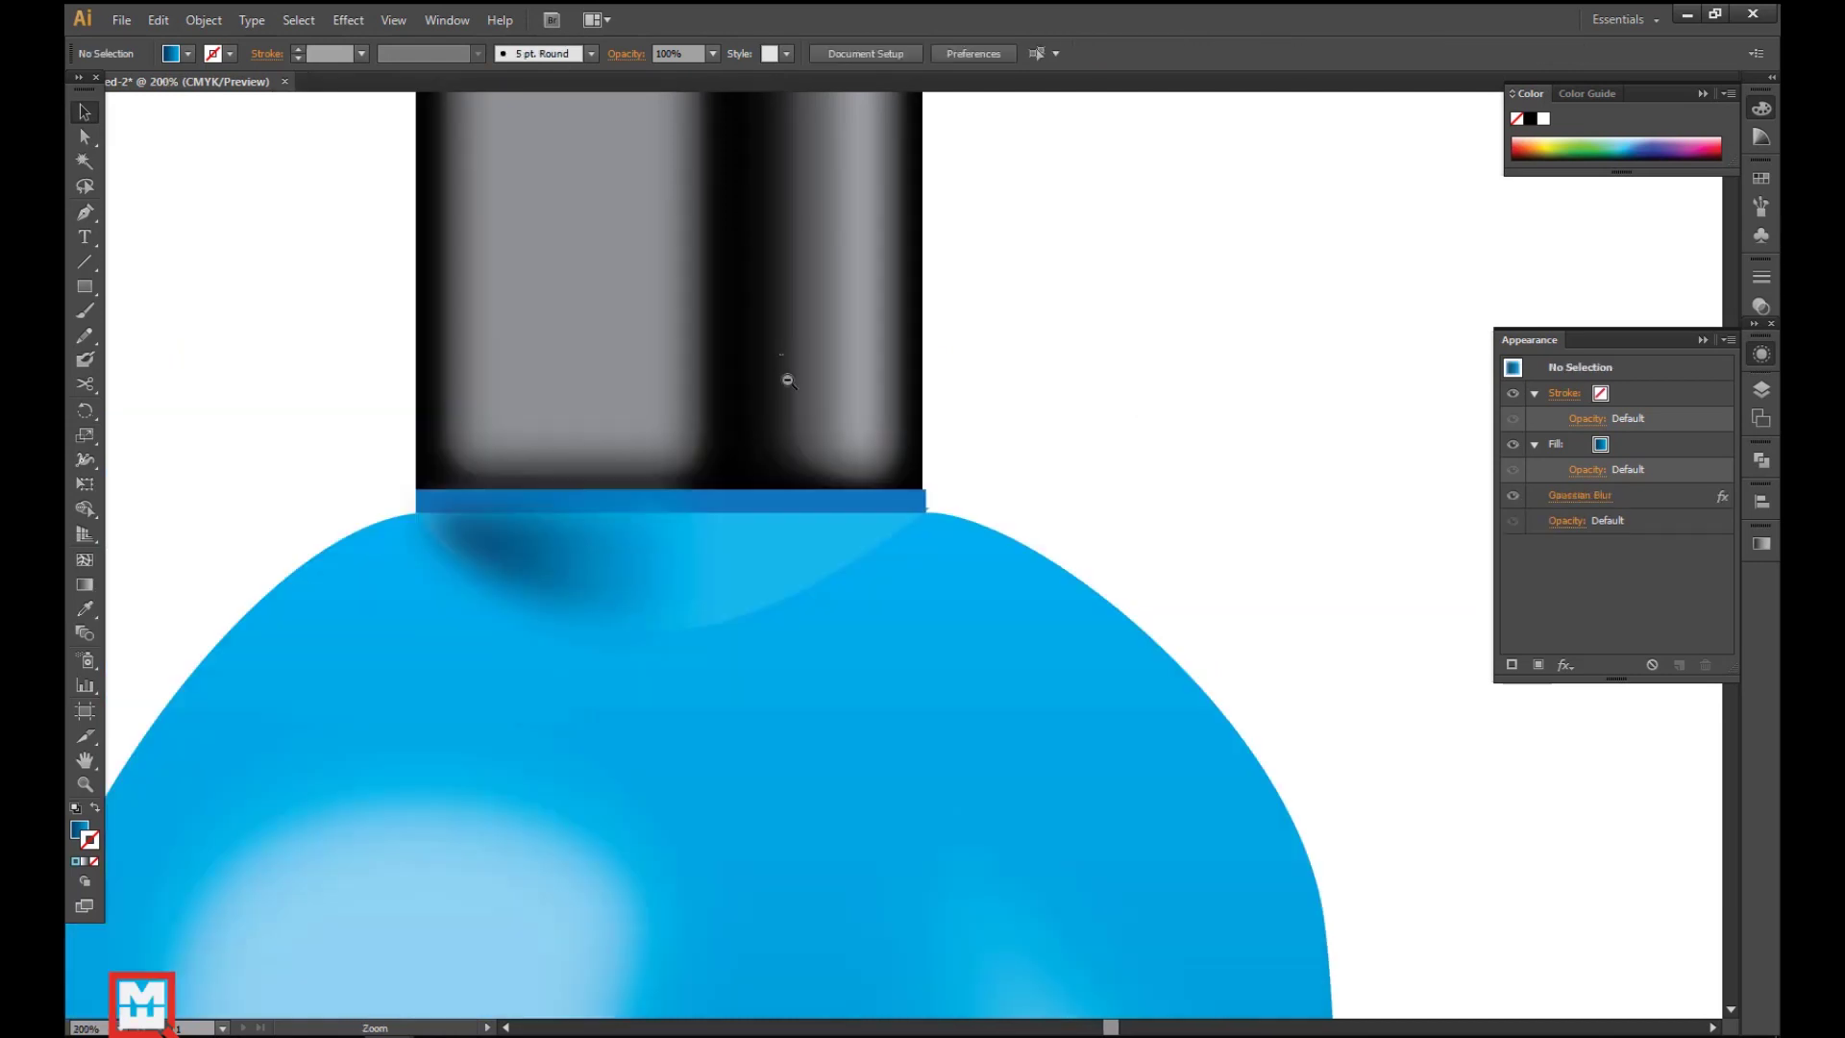
- Replace the neck shading's gradient with a solid medium blue fill
click(187, 53)
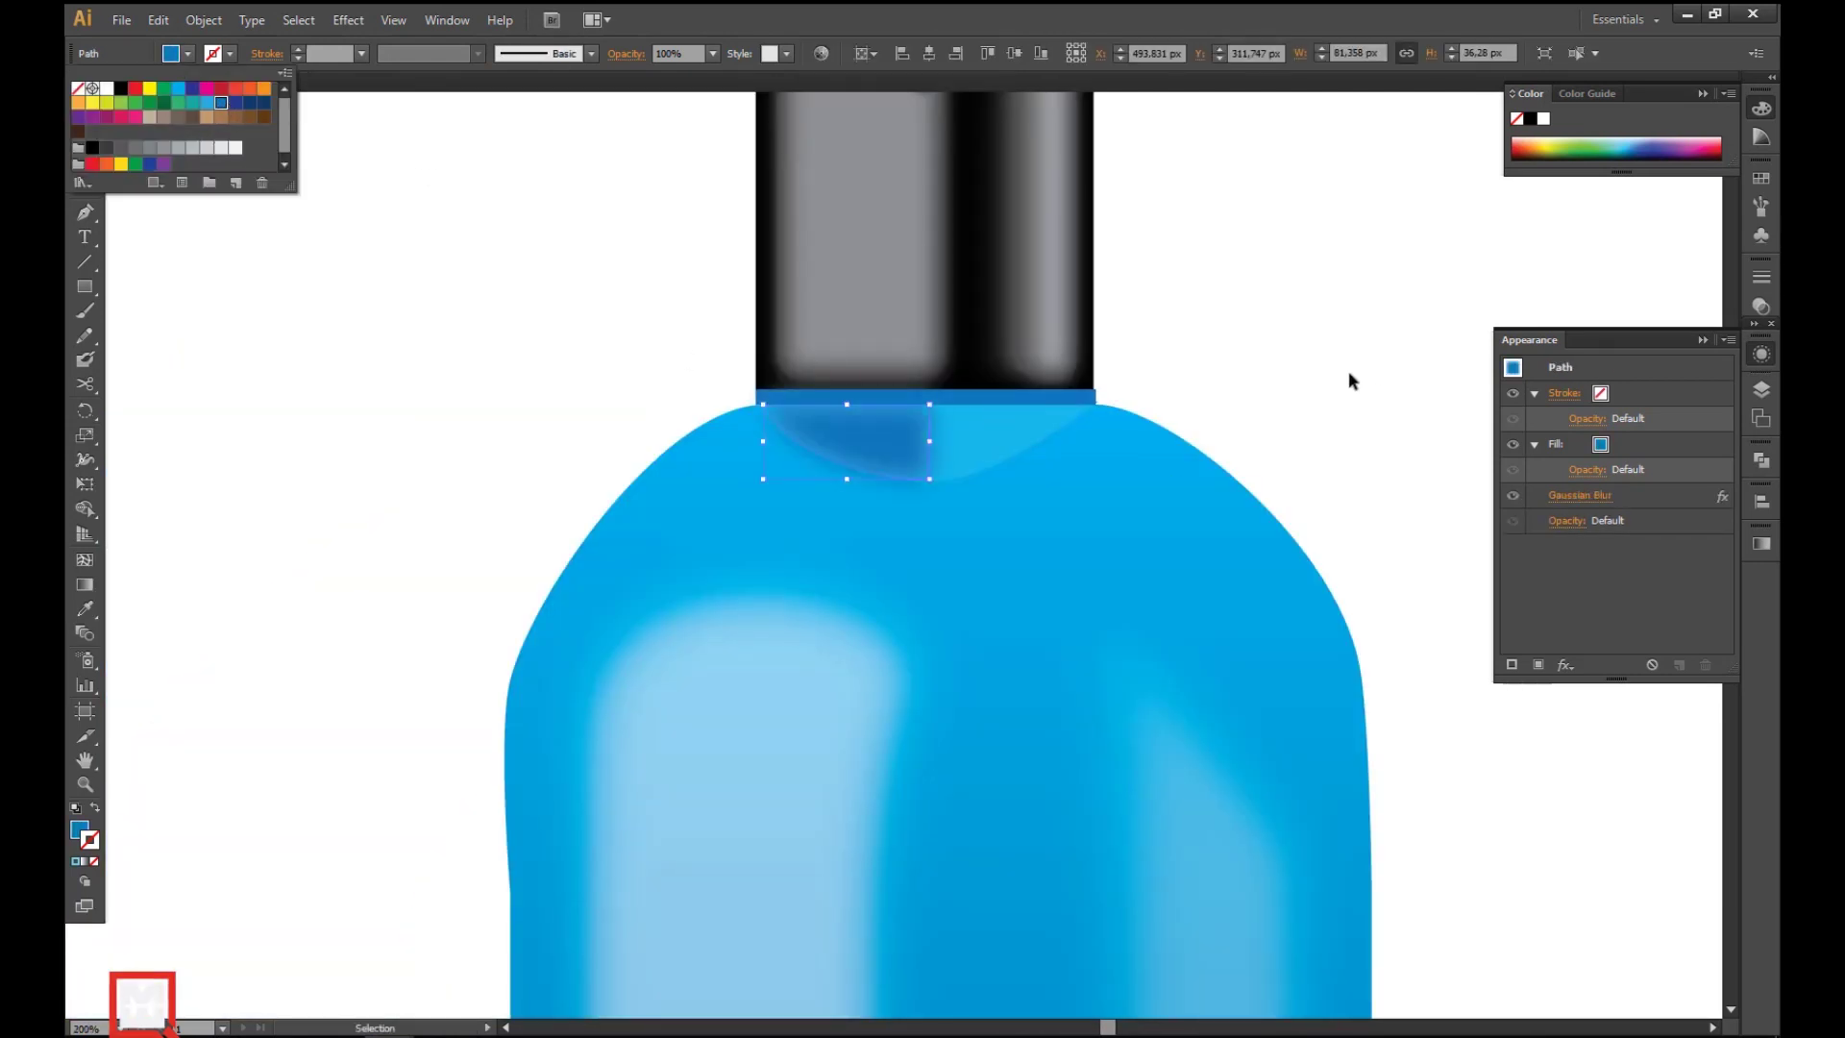
click(1380, 394)
click(1401, 371)
- Stretch the left bottle highlight upward to about 1303 px tall and enlarge the right highlight toward the shoulder
click(762, 593)
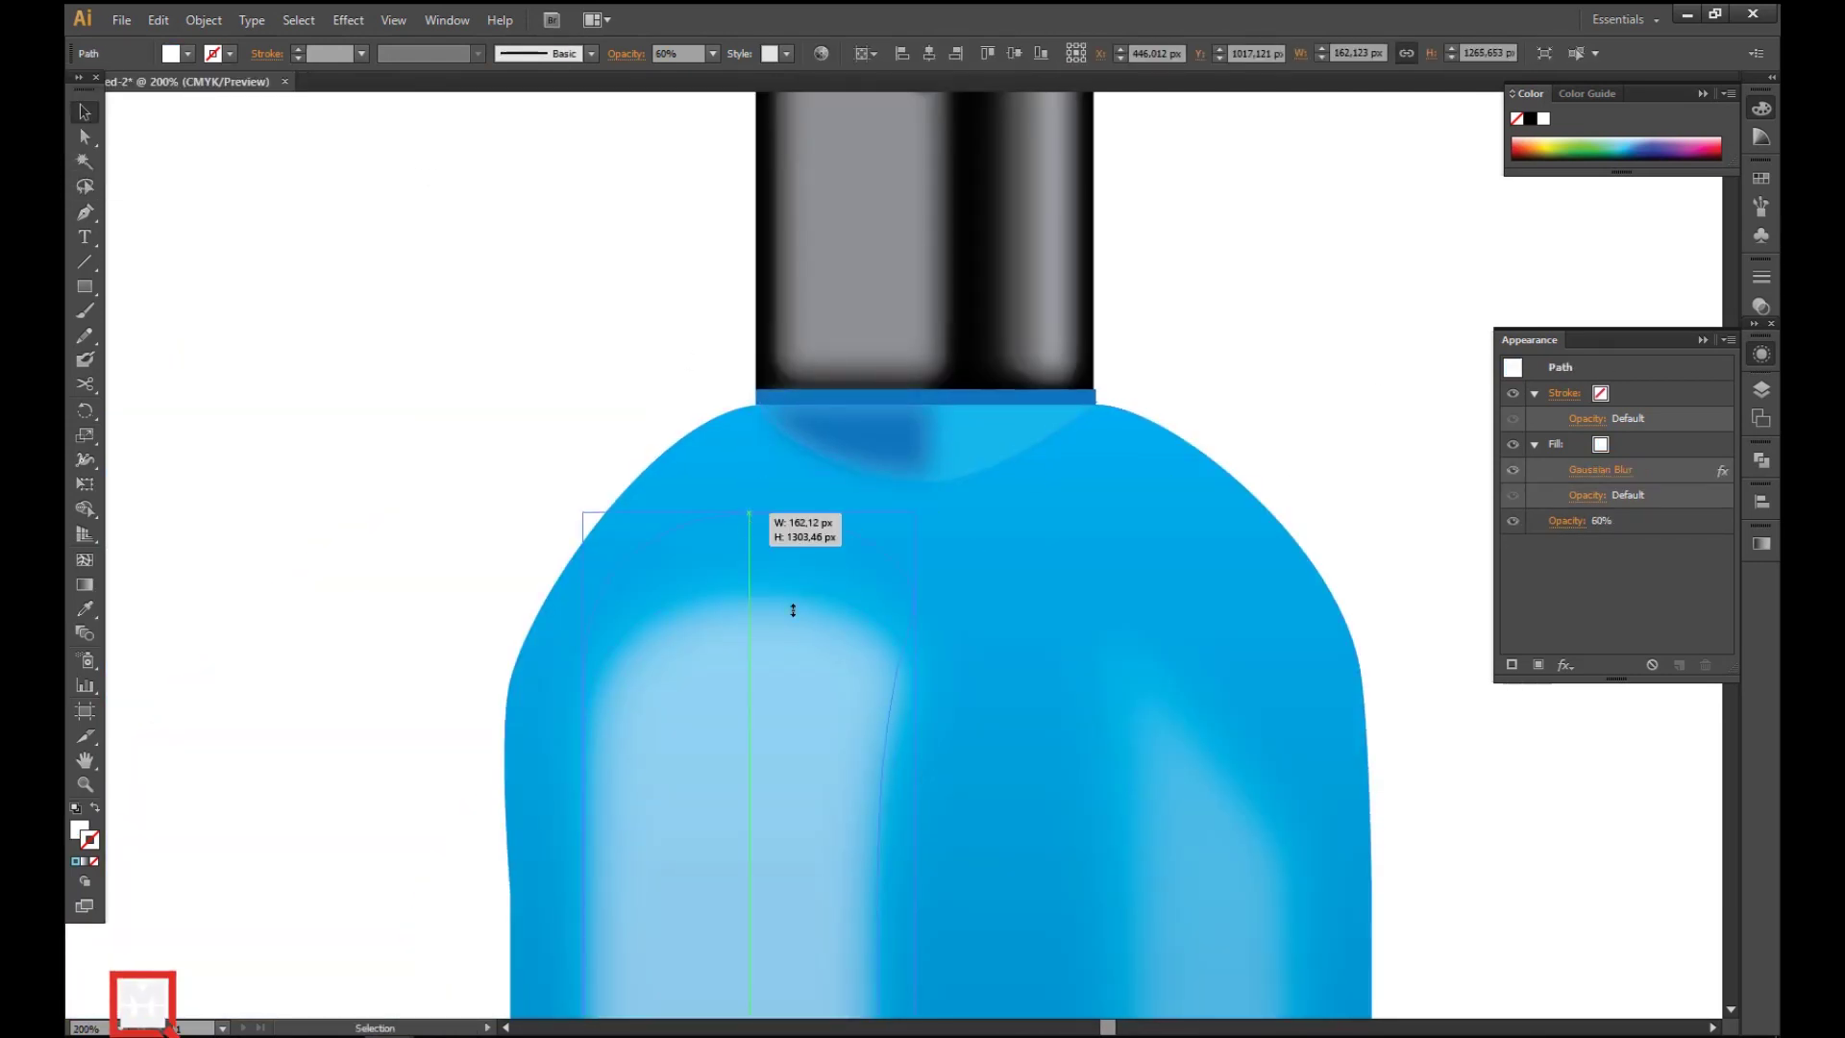
drag(774, 573, 775, 574)
ctrl+alt+click(883, 634)
drag(900, 453, 1057, 408)
click(1293, 482)
ctrl+alt+click(932, 535)
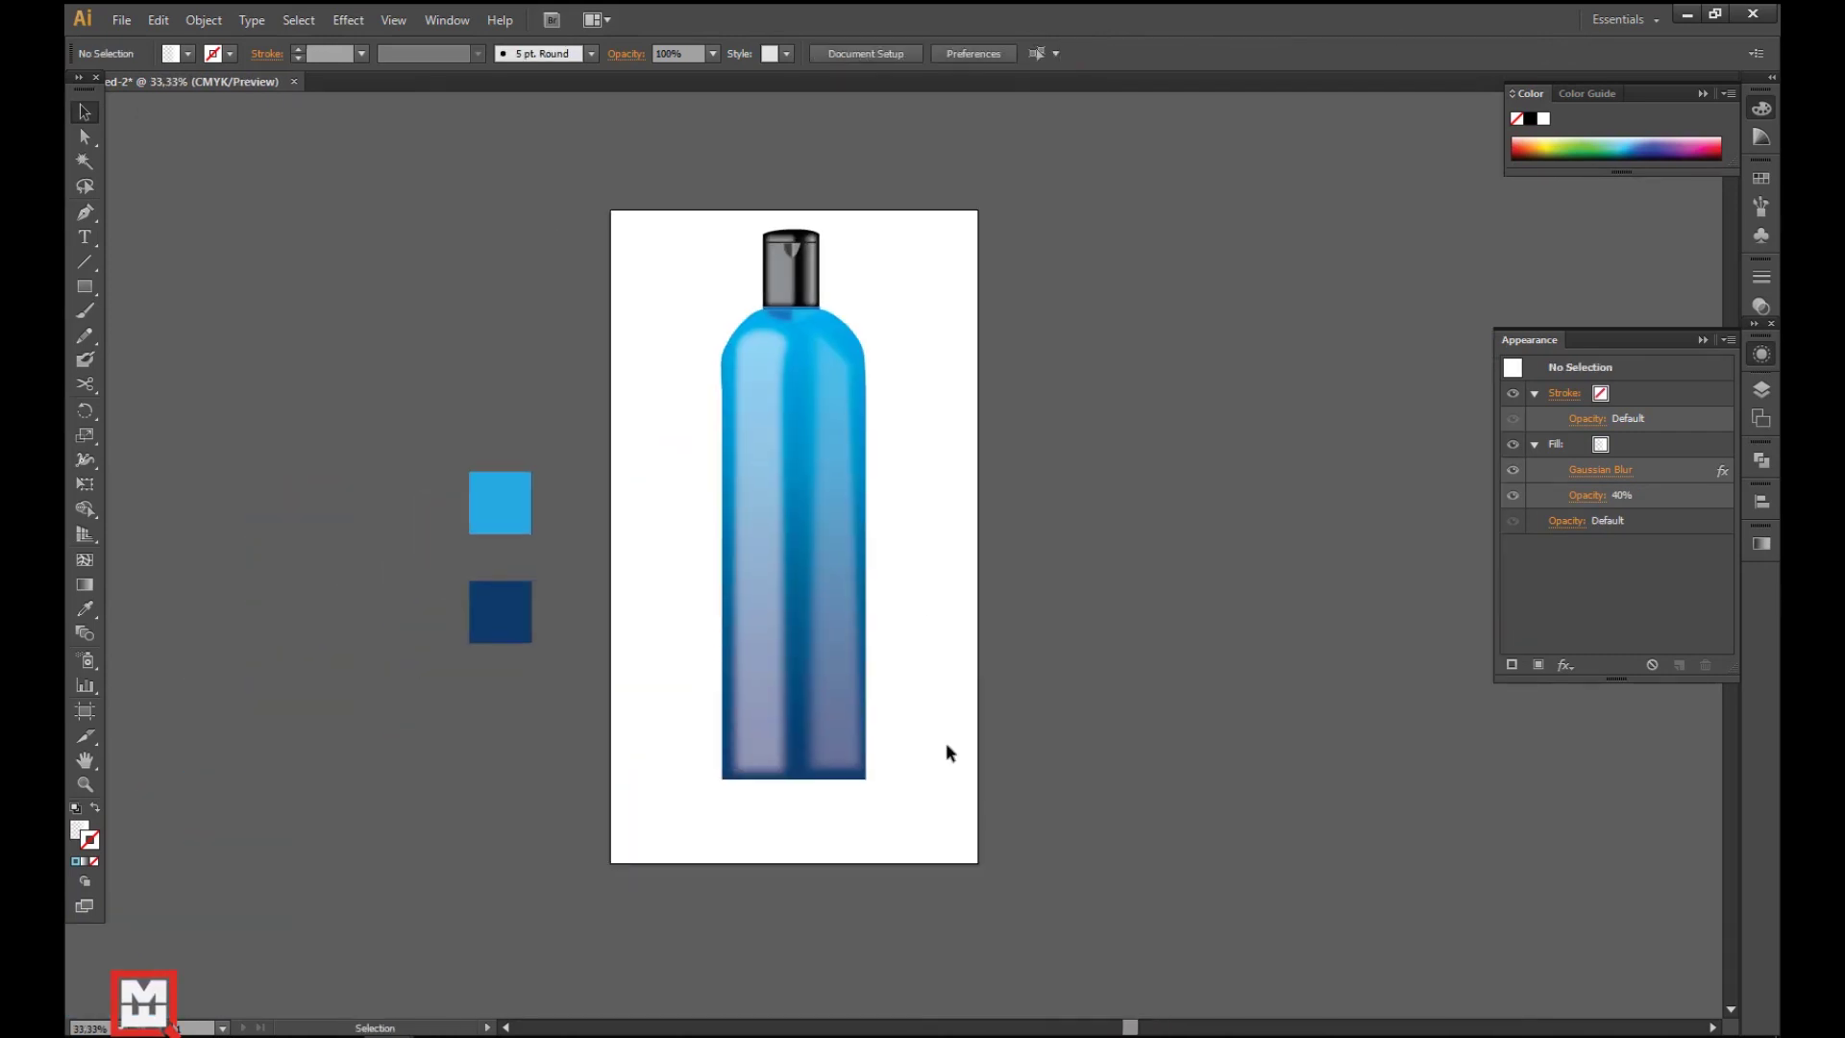
- Set the right bottle highlight's overall opacity to 70%
click(837, 558)
click(713, 53)
drag(759, 77, 731, 77)
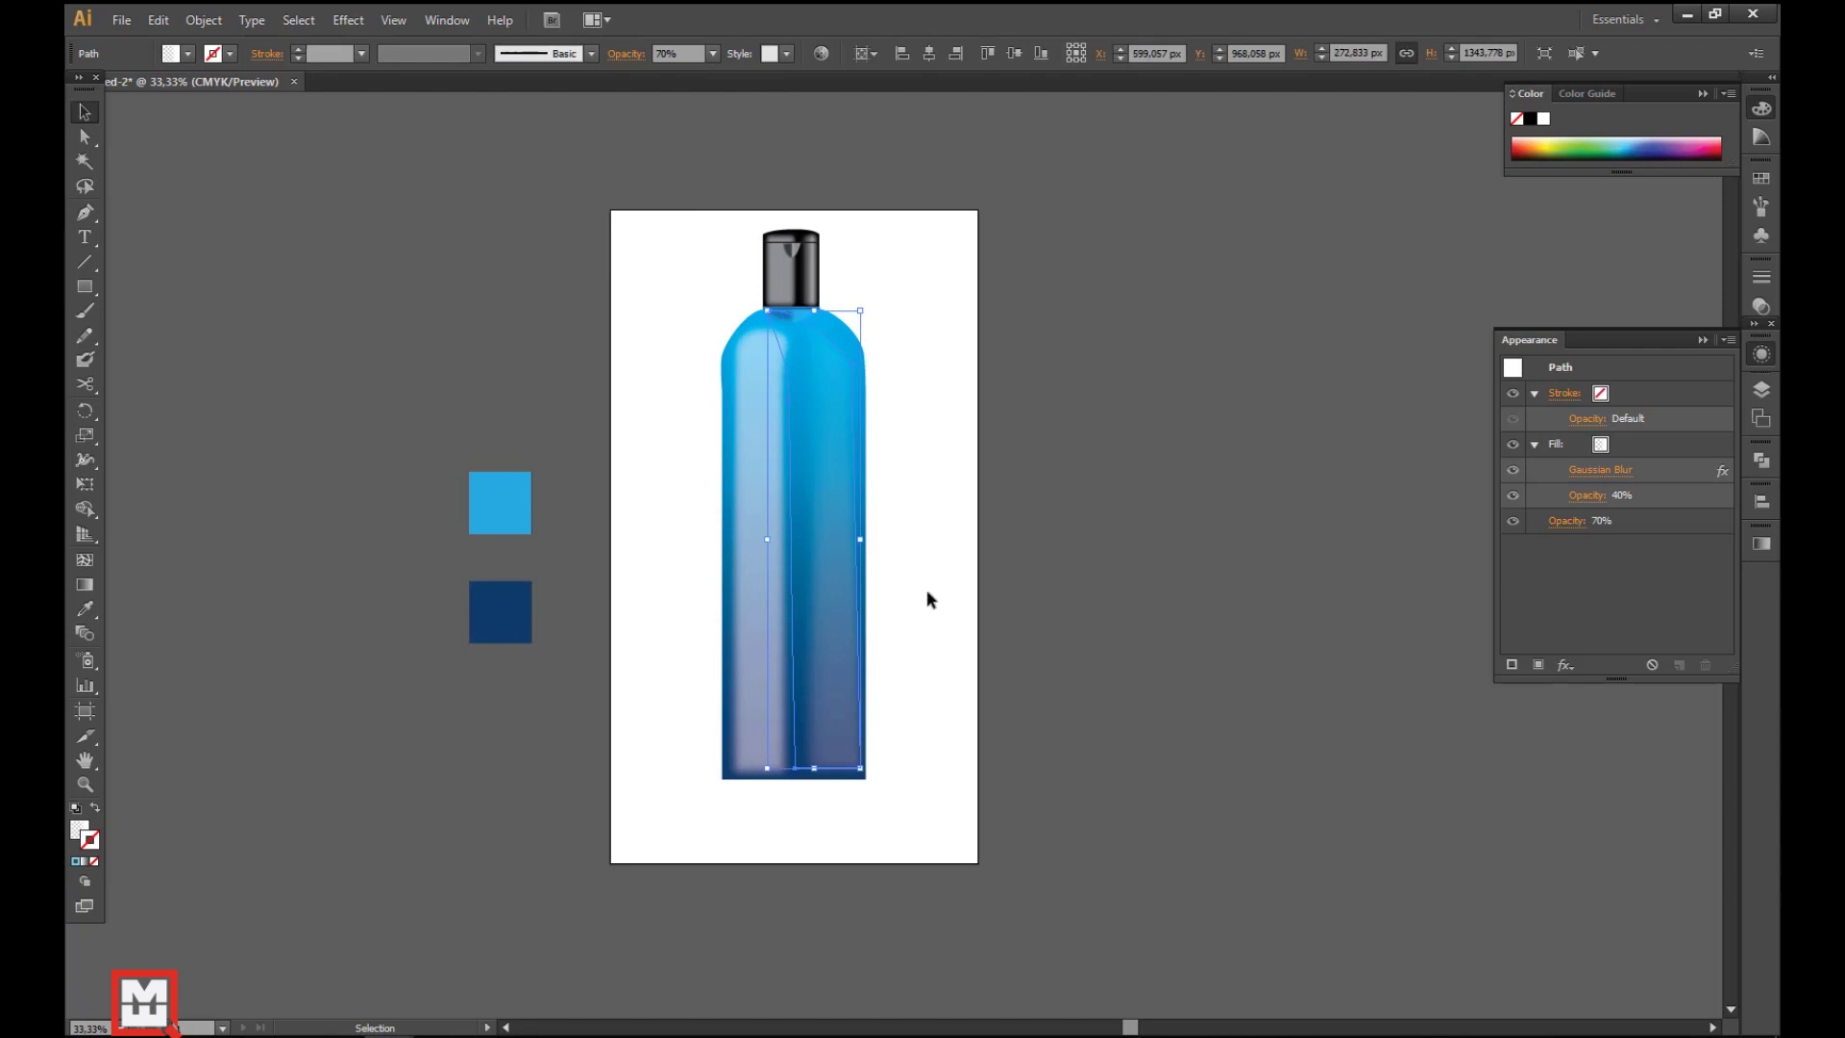
click(1157, 540)
- Add the text "Saff" and enlarge it across the middle of the bottle to about 335 pt
drag(646, 297, 1115, 759)
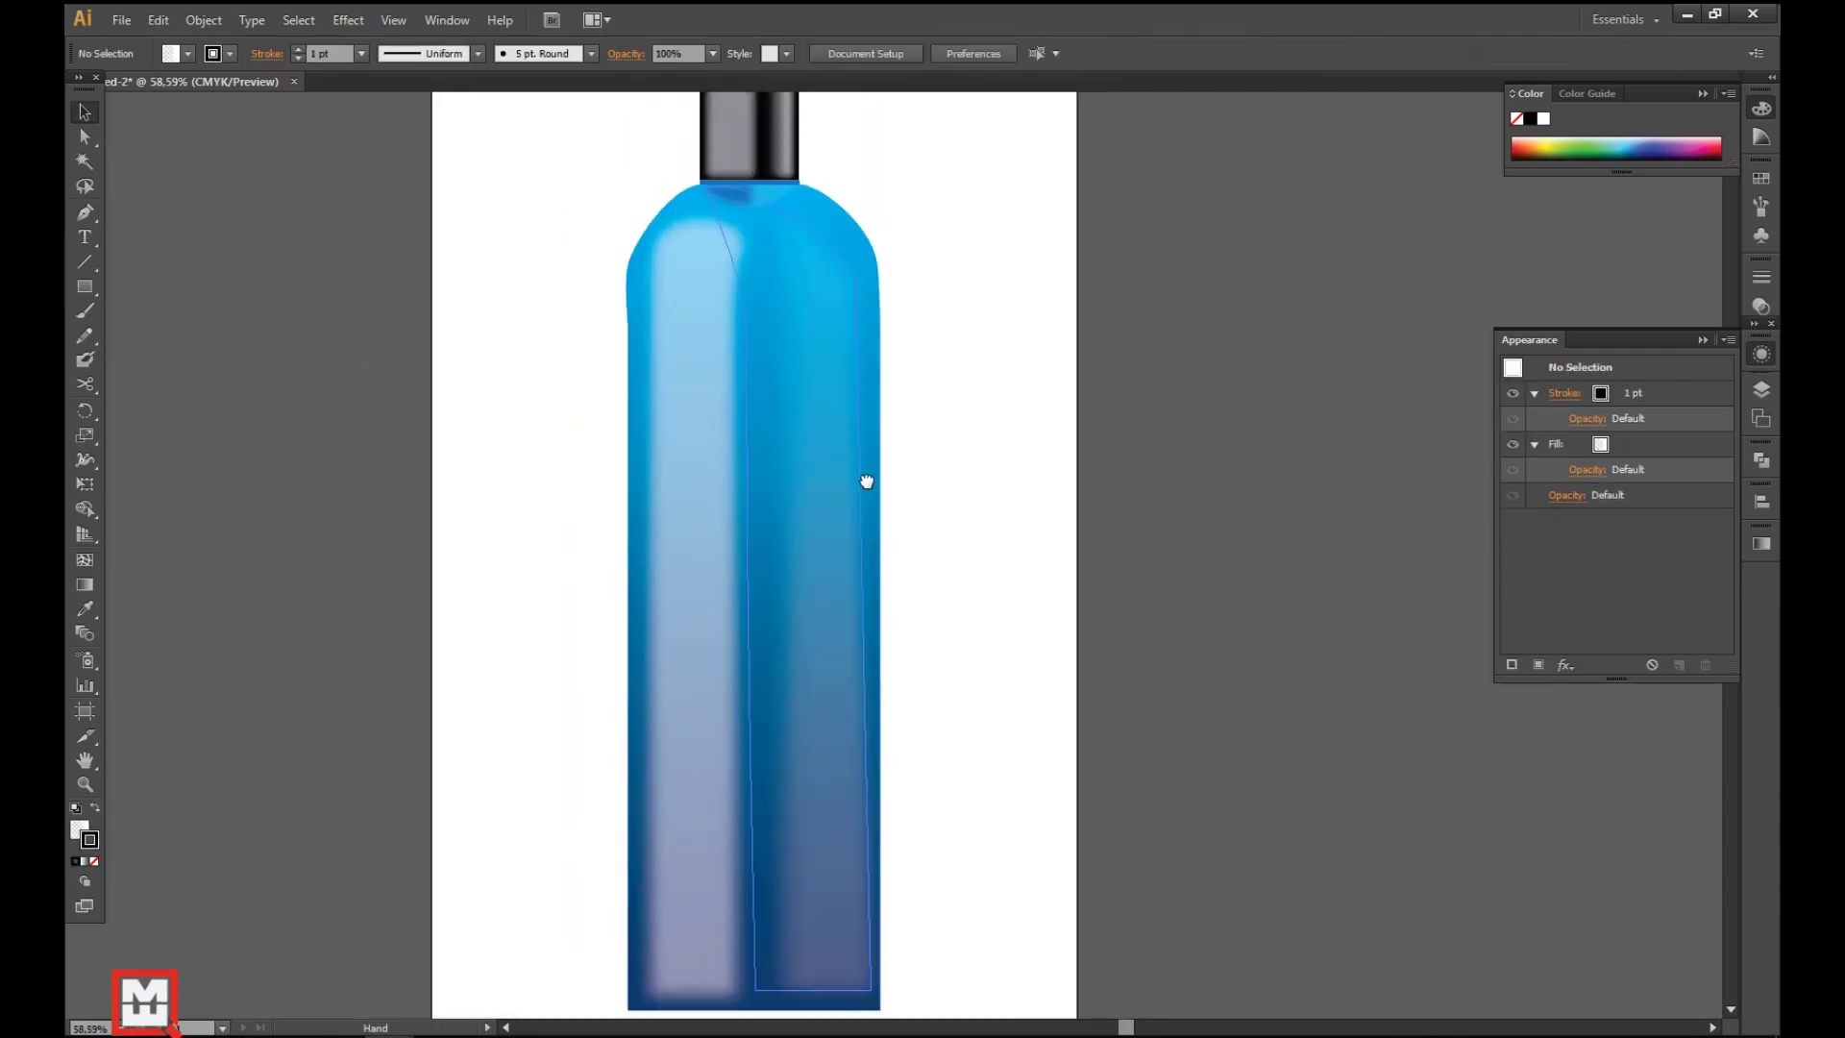
click(84, 237)
click(502, 636)
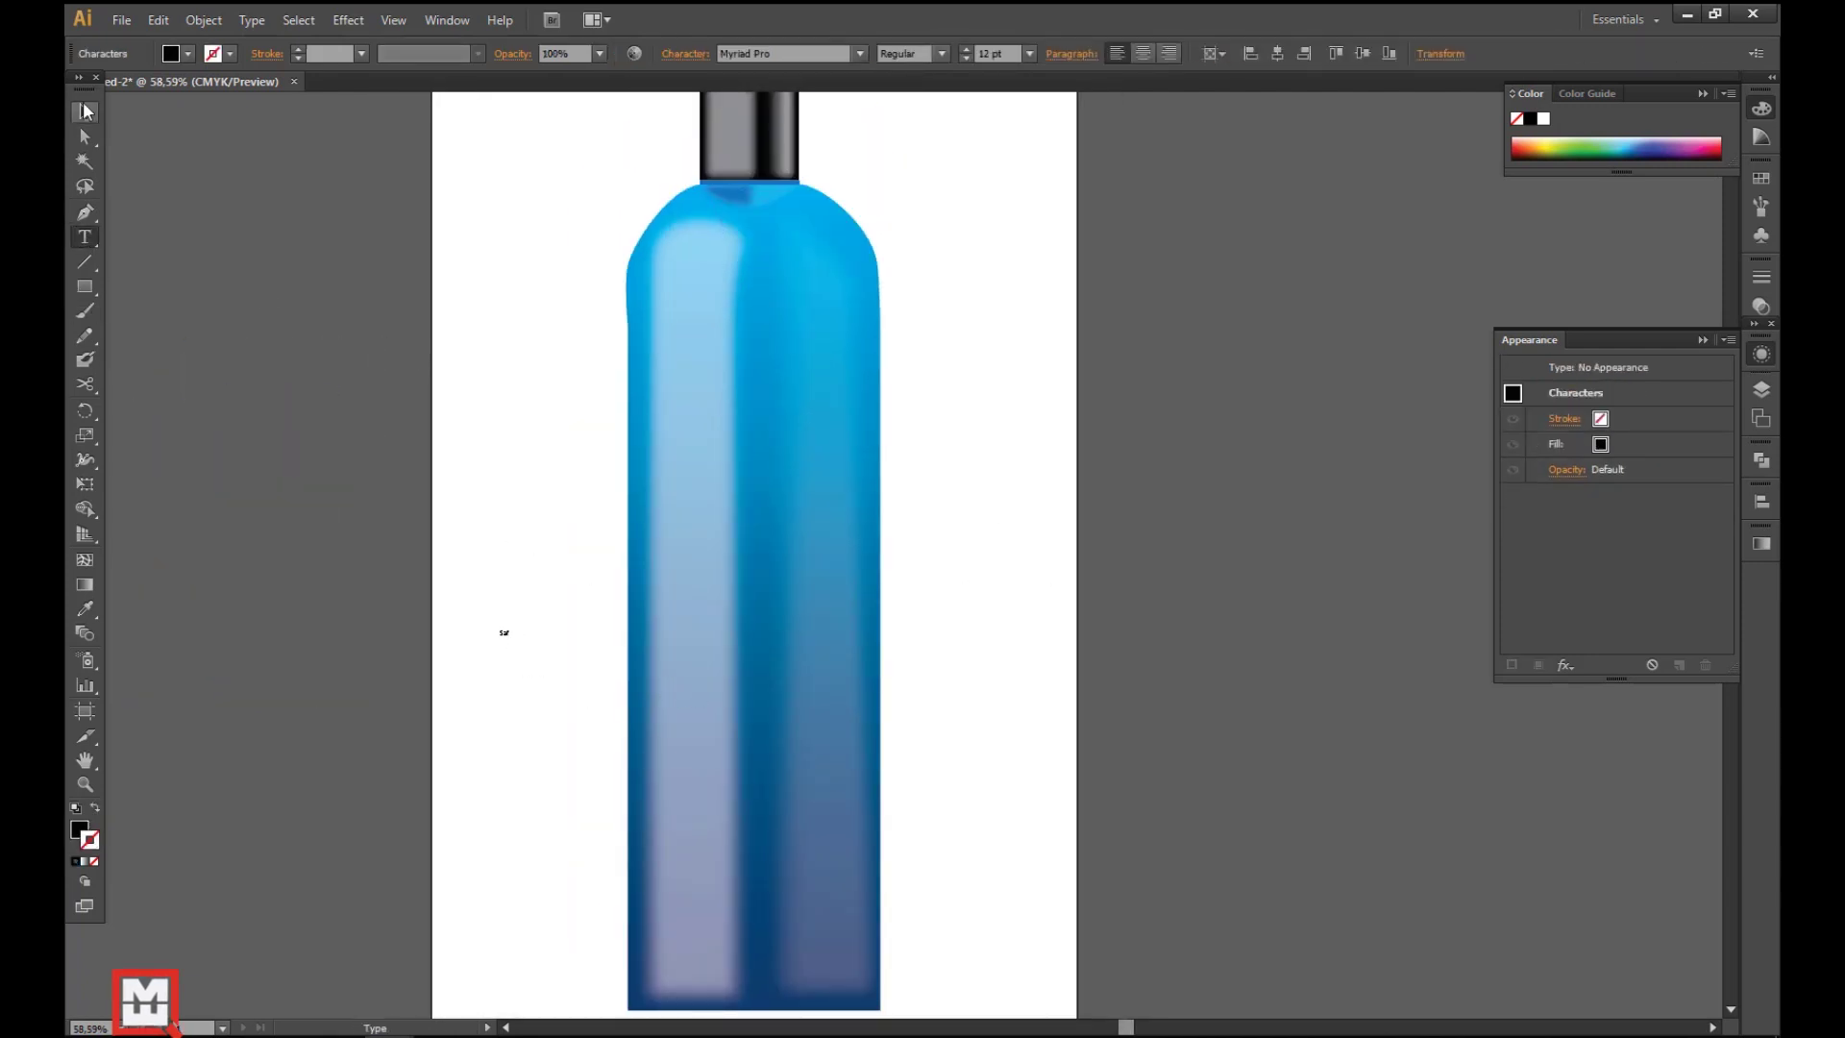
click(84, 113)
drag(512, 636, 858, 851)
drag(615, 750, 971, 696)
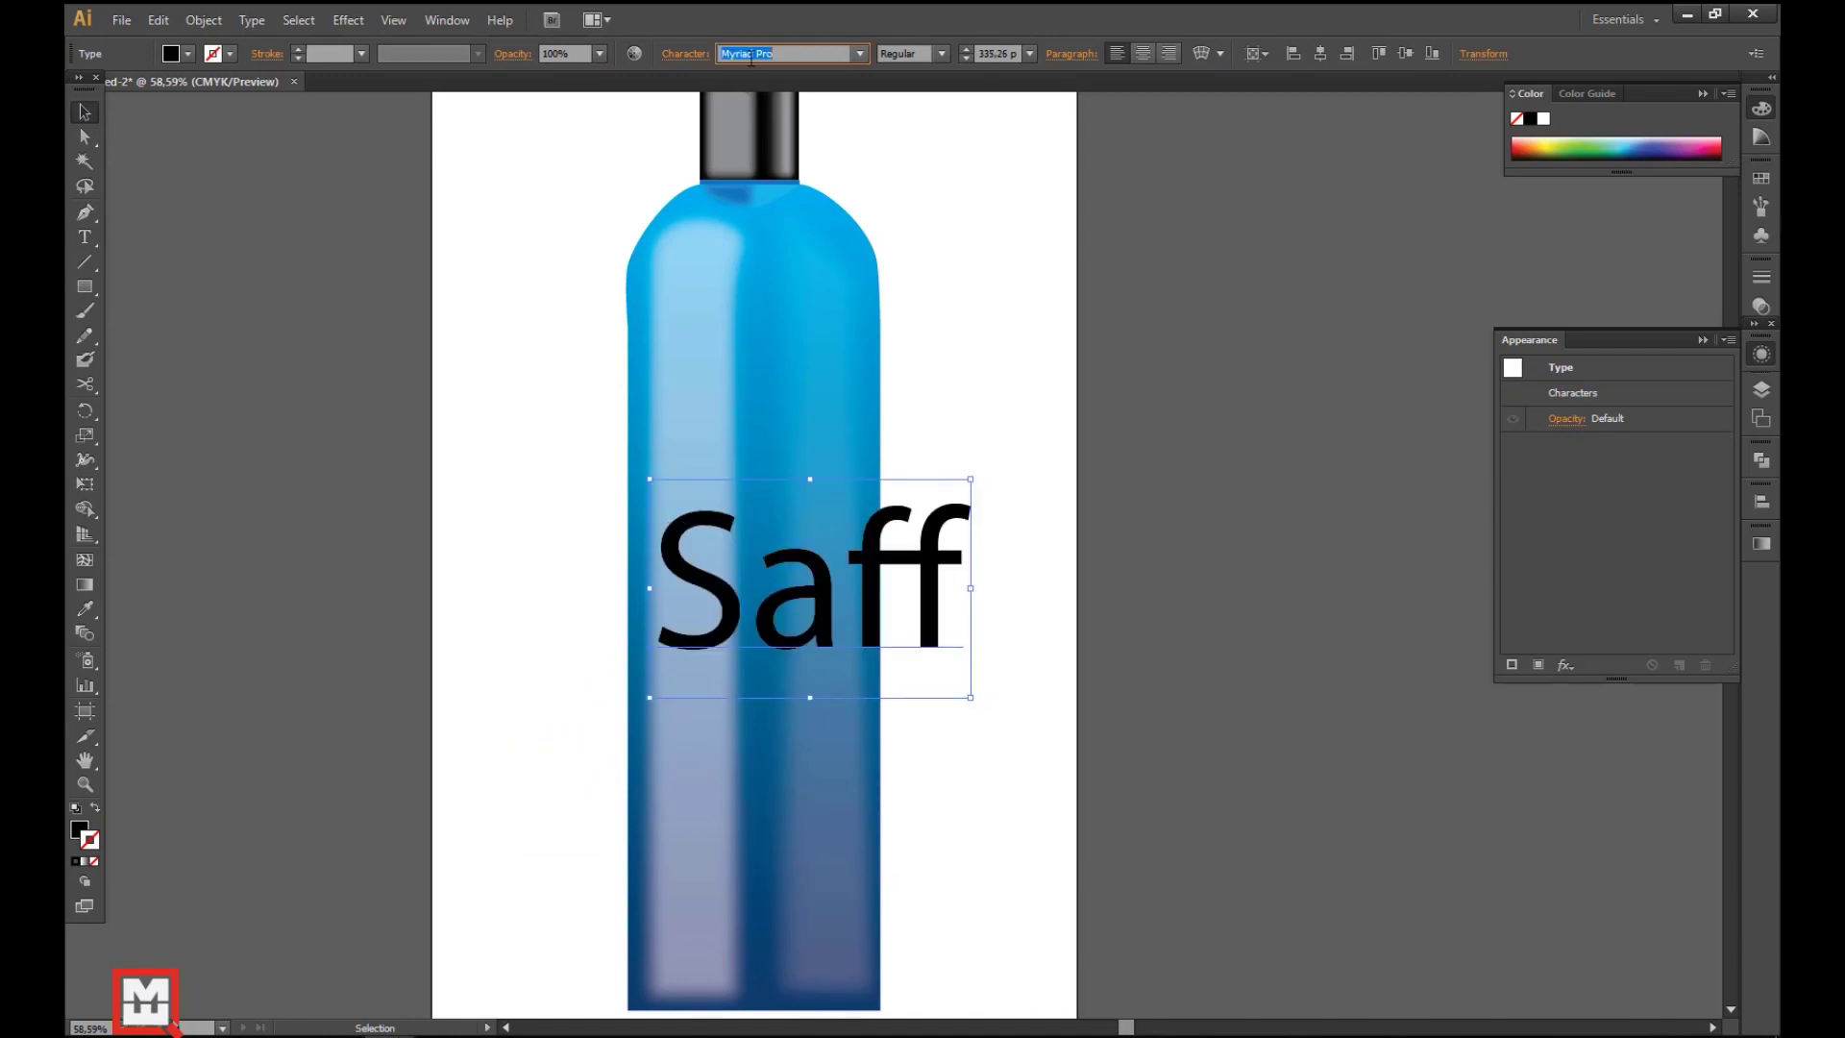
- Change the "Saff" text to the Chalisa Oktavia script font and tilt it upward across the bottle
scroll(794, 54, down, 4)
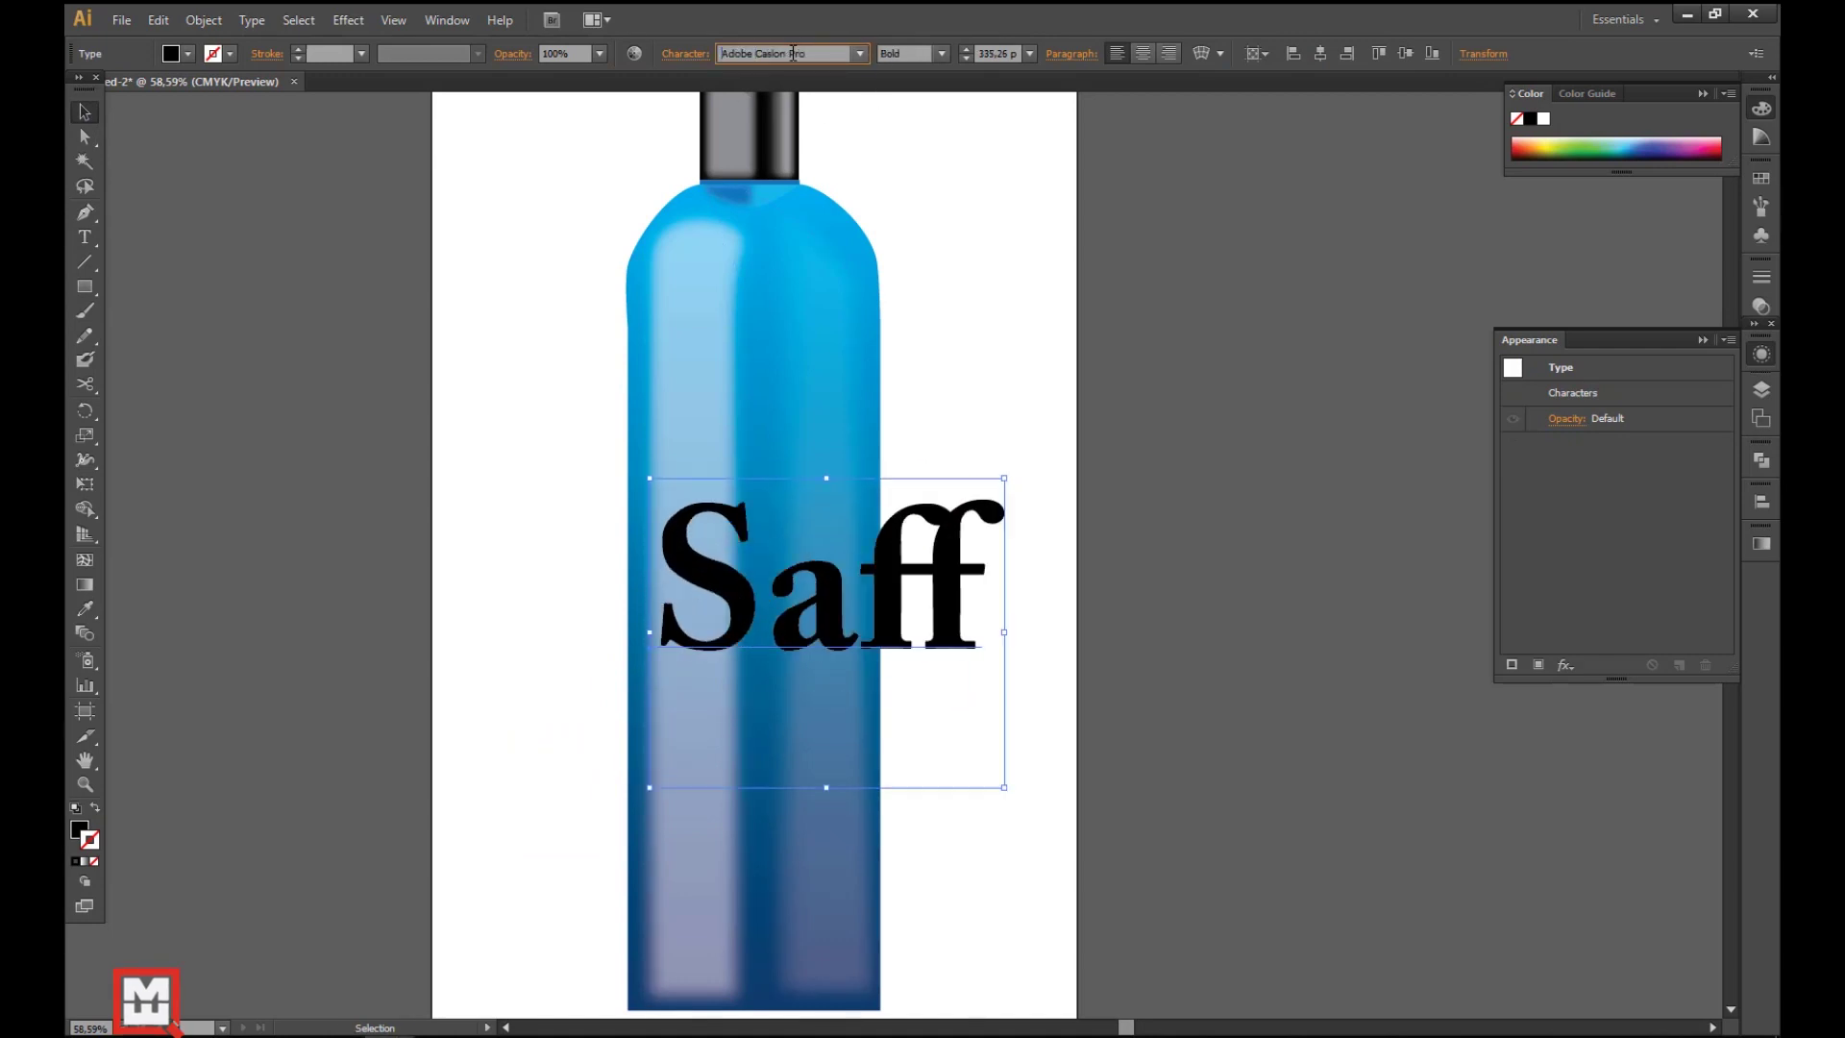
scroll(794, 53, down, 1)
drag(942, 474, 786, 549)
- Create a second tilted script text beside the bottle, reading "Ran"
double_click(786, 549)
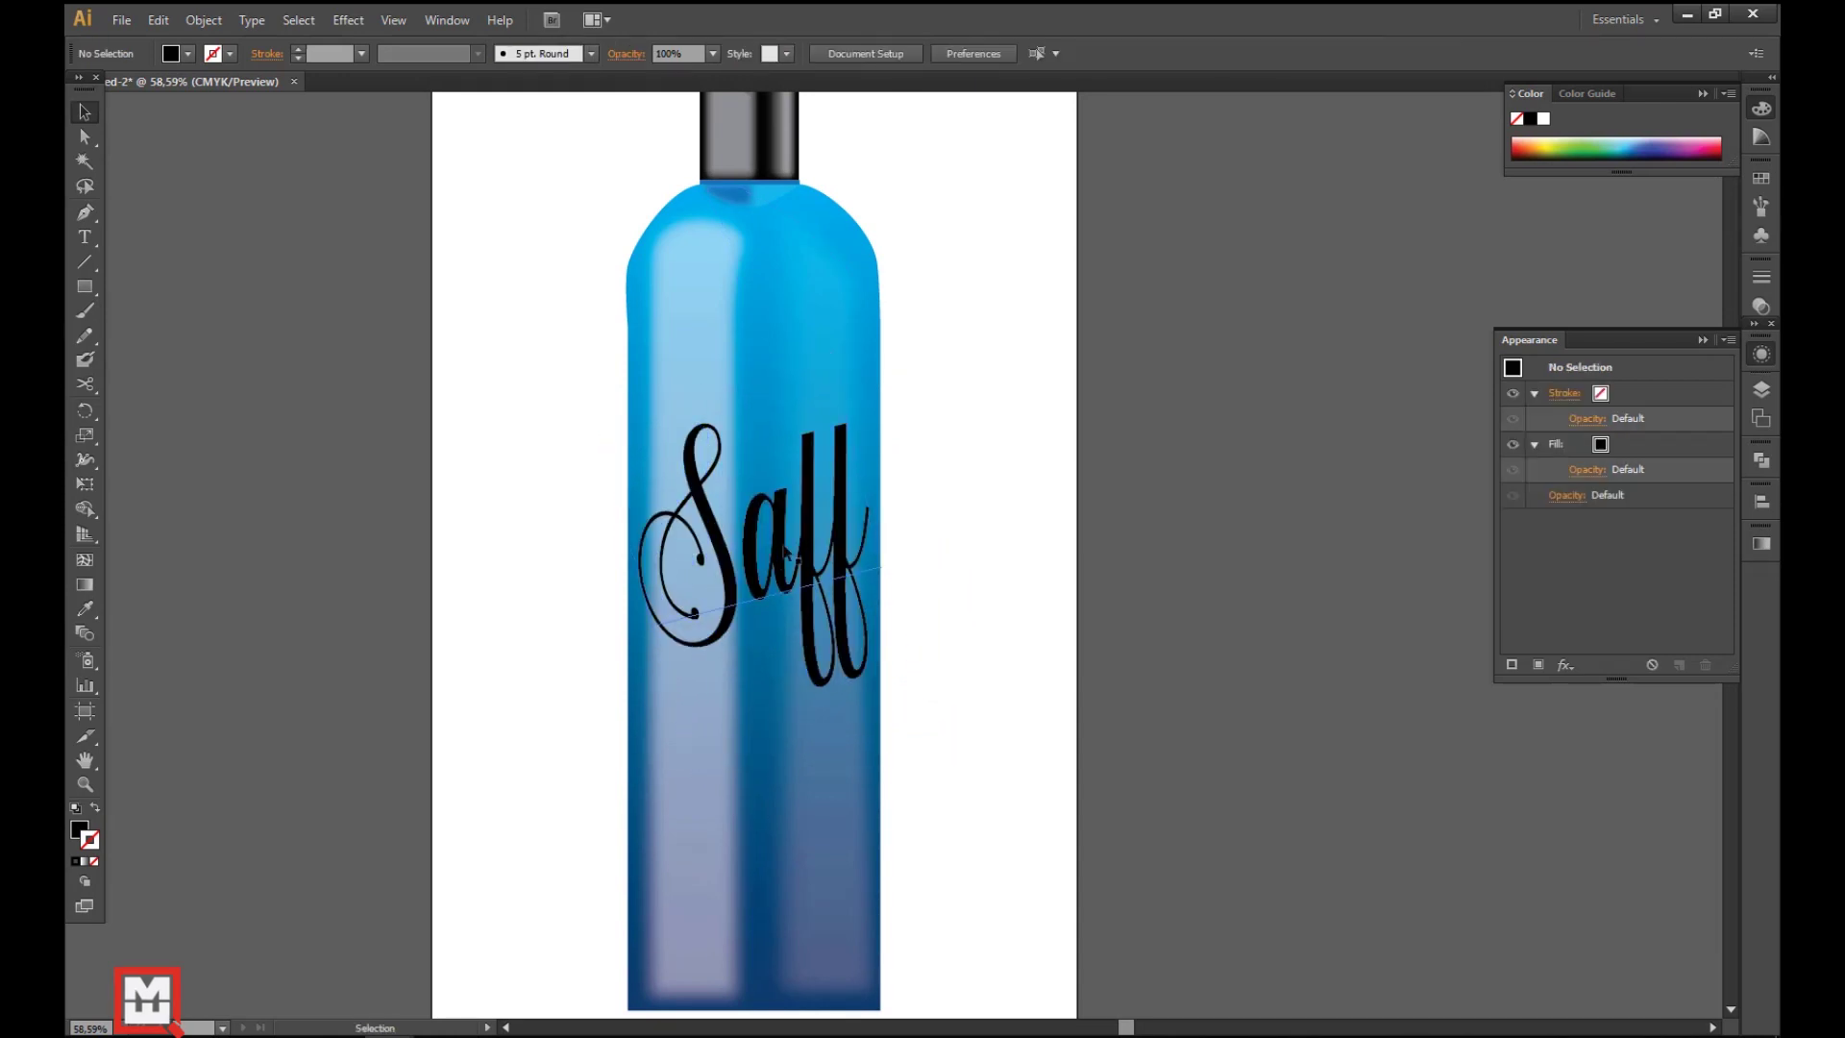
text(ran)
key(Left)
key(Left)
key(BackSpace)
text(R)
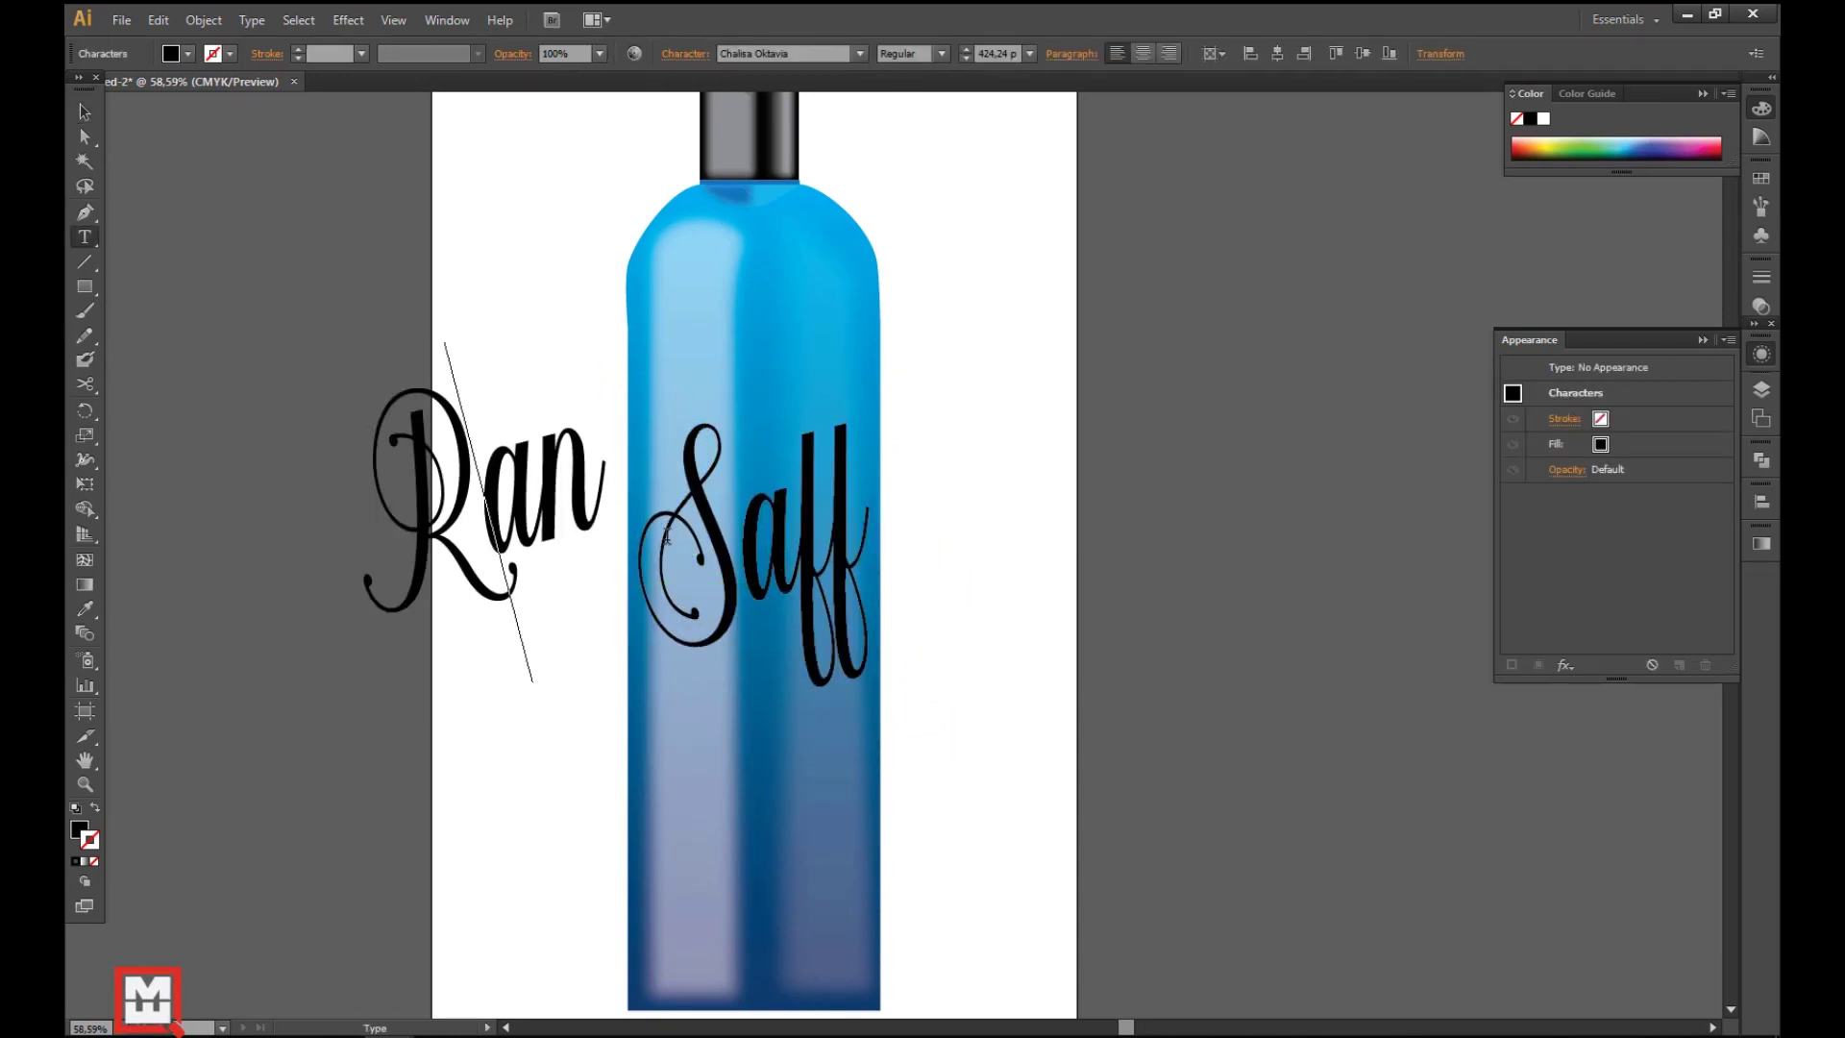
- Convert the "Ran" text to outlines, then shrink and place it on the bottle directly beneath "Saff"
click(85, 112)
drag(561, 313, 449, 469)
key(ctrl+shift+o)
scroll(638, 643, up, 4)
drag(258, 481, 897, 610)
drag(1012, 489, 981, 465)
drag(863, 748, 915, 651)
key(ctrl+minus)
key(ctrl+minus)
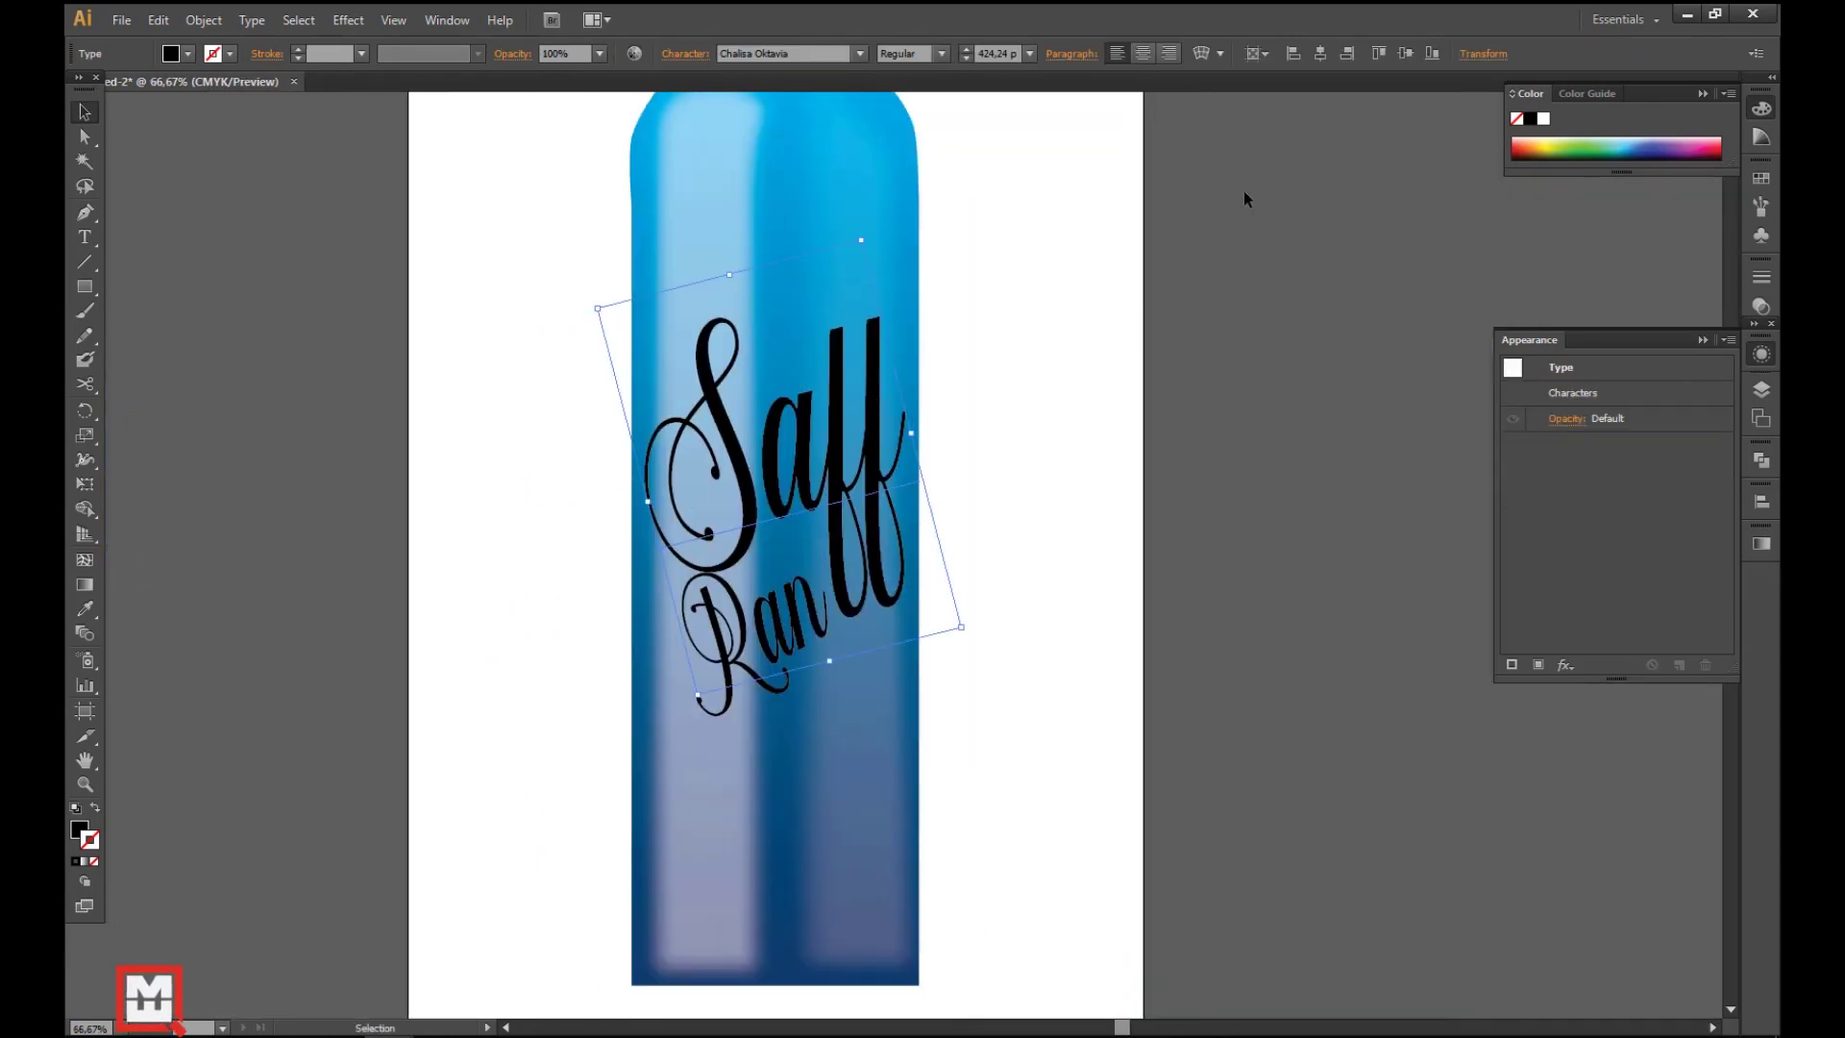
- Fill the "Saff" text with white and the outlined "Ran" lettering with yellow
key(Delete)
key(ctrl+z)
click(188, 53)
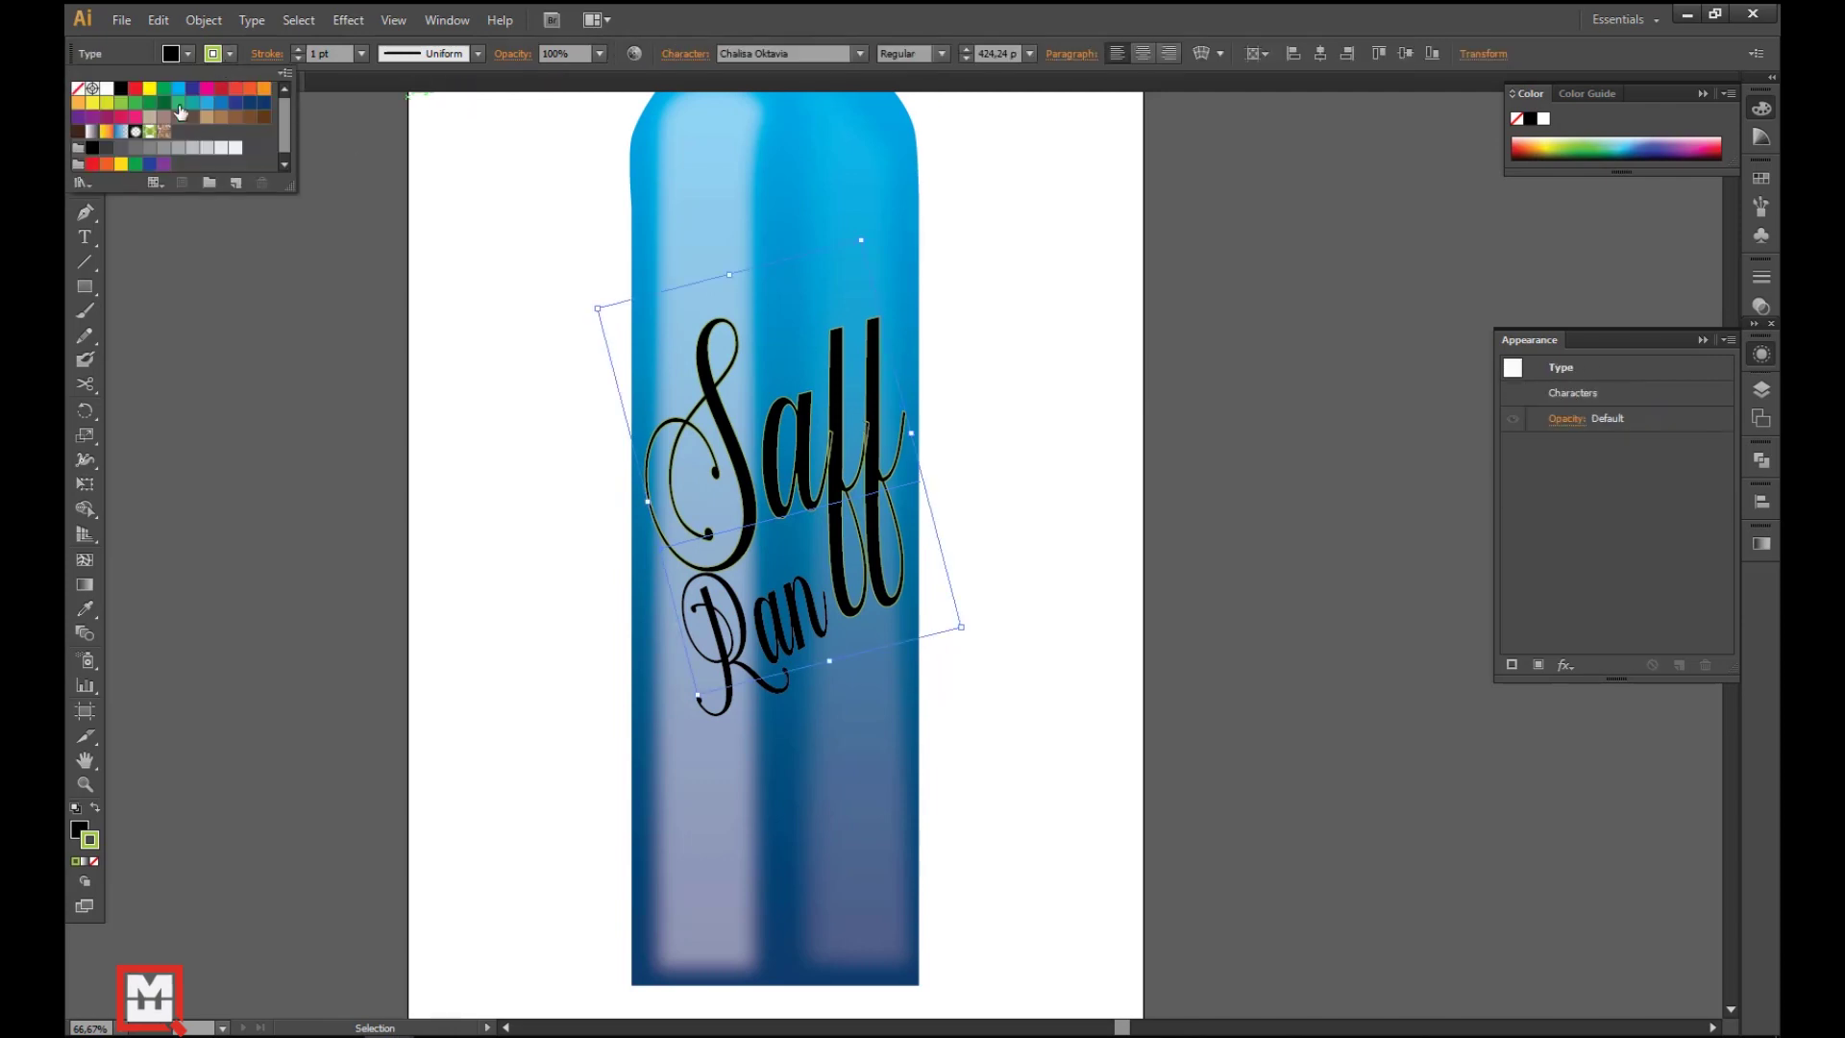
click(144, 96)
click(188, 53)
click(107, 96)
click(189, 52)
click(538, 577)
click(713, 670)
click(189, 53)
click(144, 96)
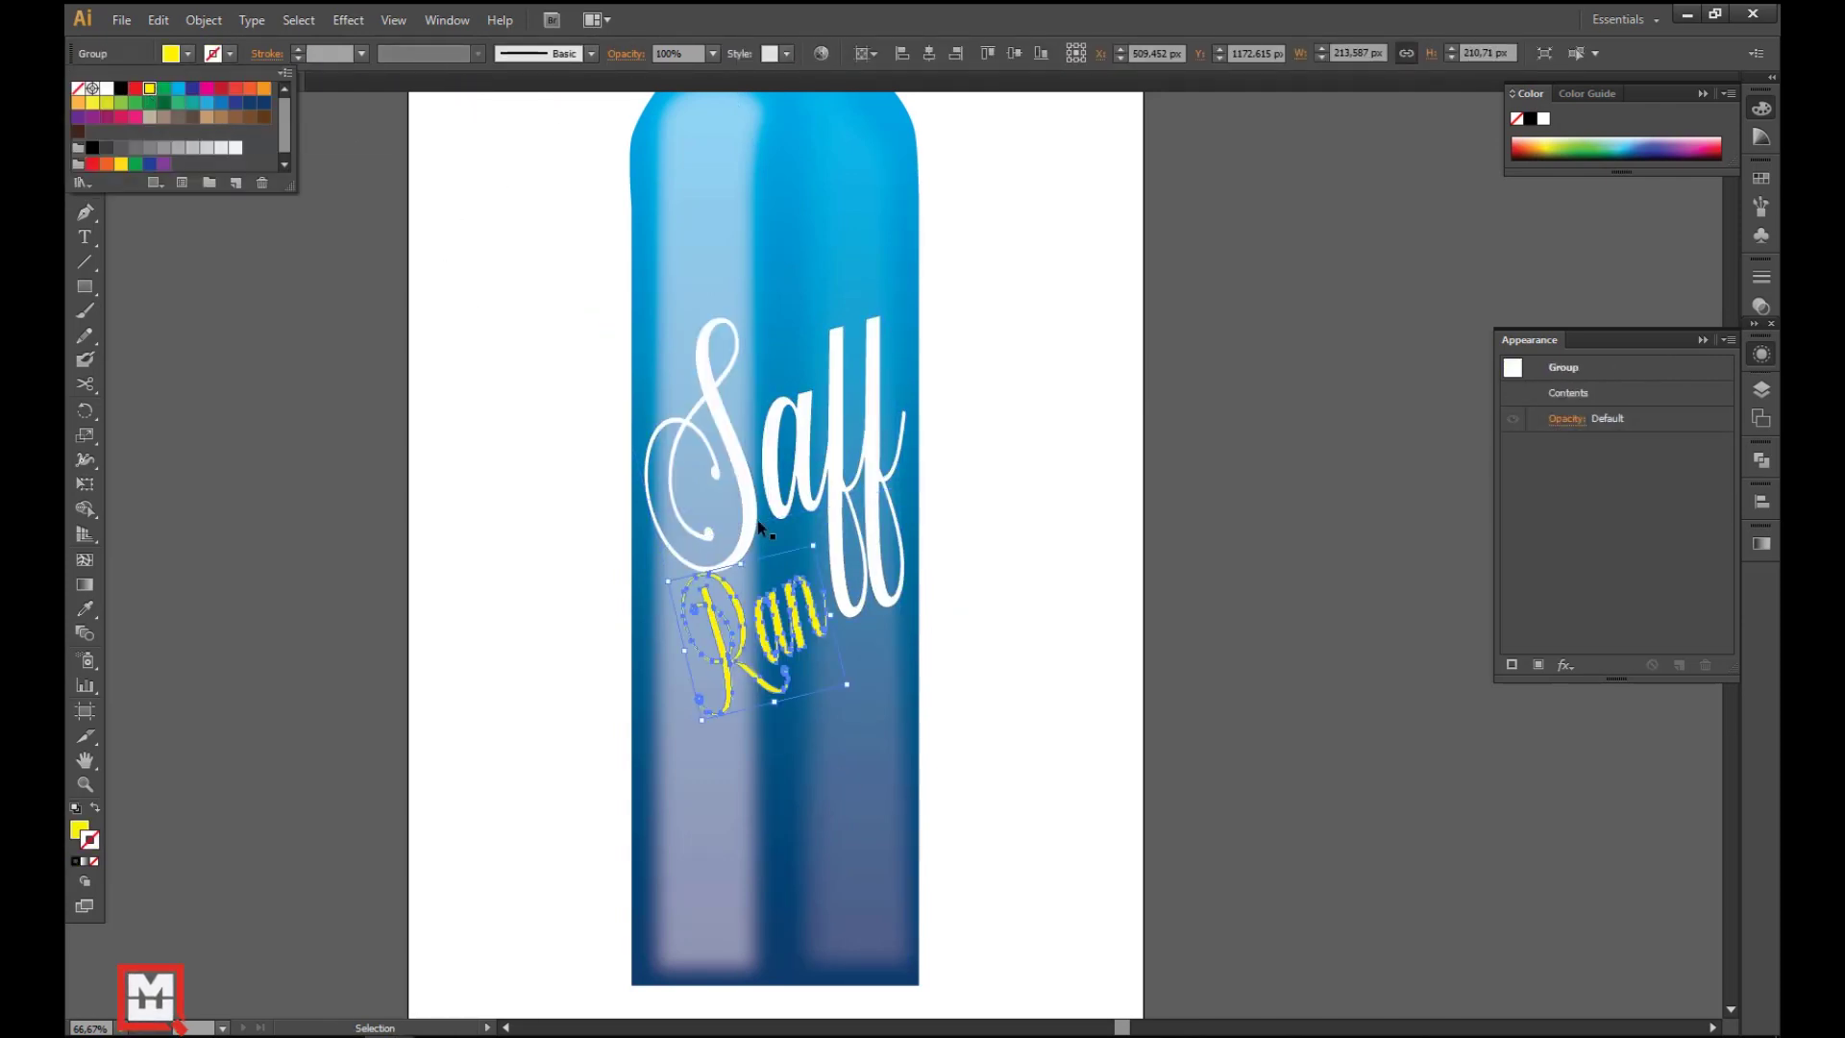
- Convert "Saff" to outlines, group it with "Ran" and create an offset duplicate of the lettering
click(838, 655)
key(a)
drag(838, 655, 906, 469)
key(ctrl+shift+o)
key(ctrl+g)
click(734, 441)
click(1347, 348)
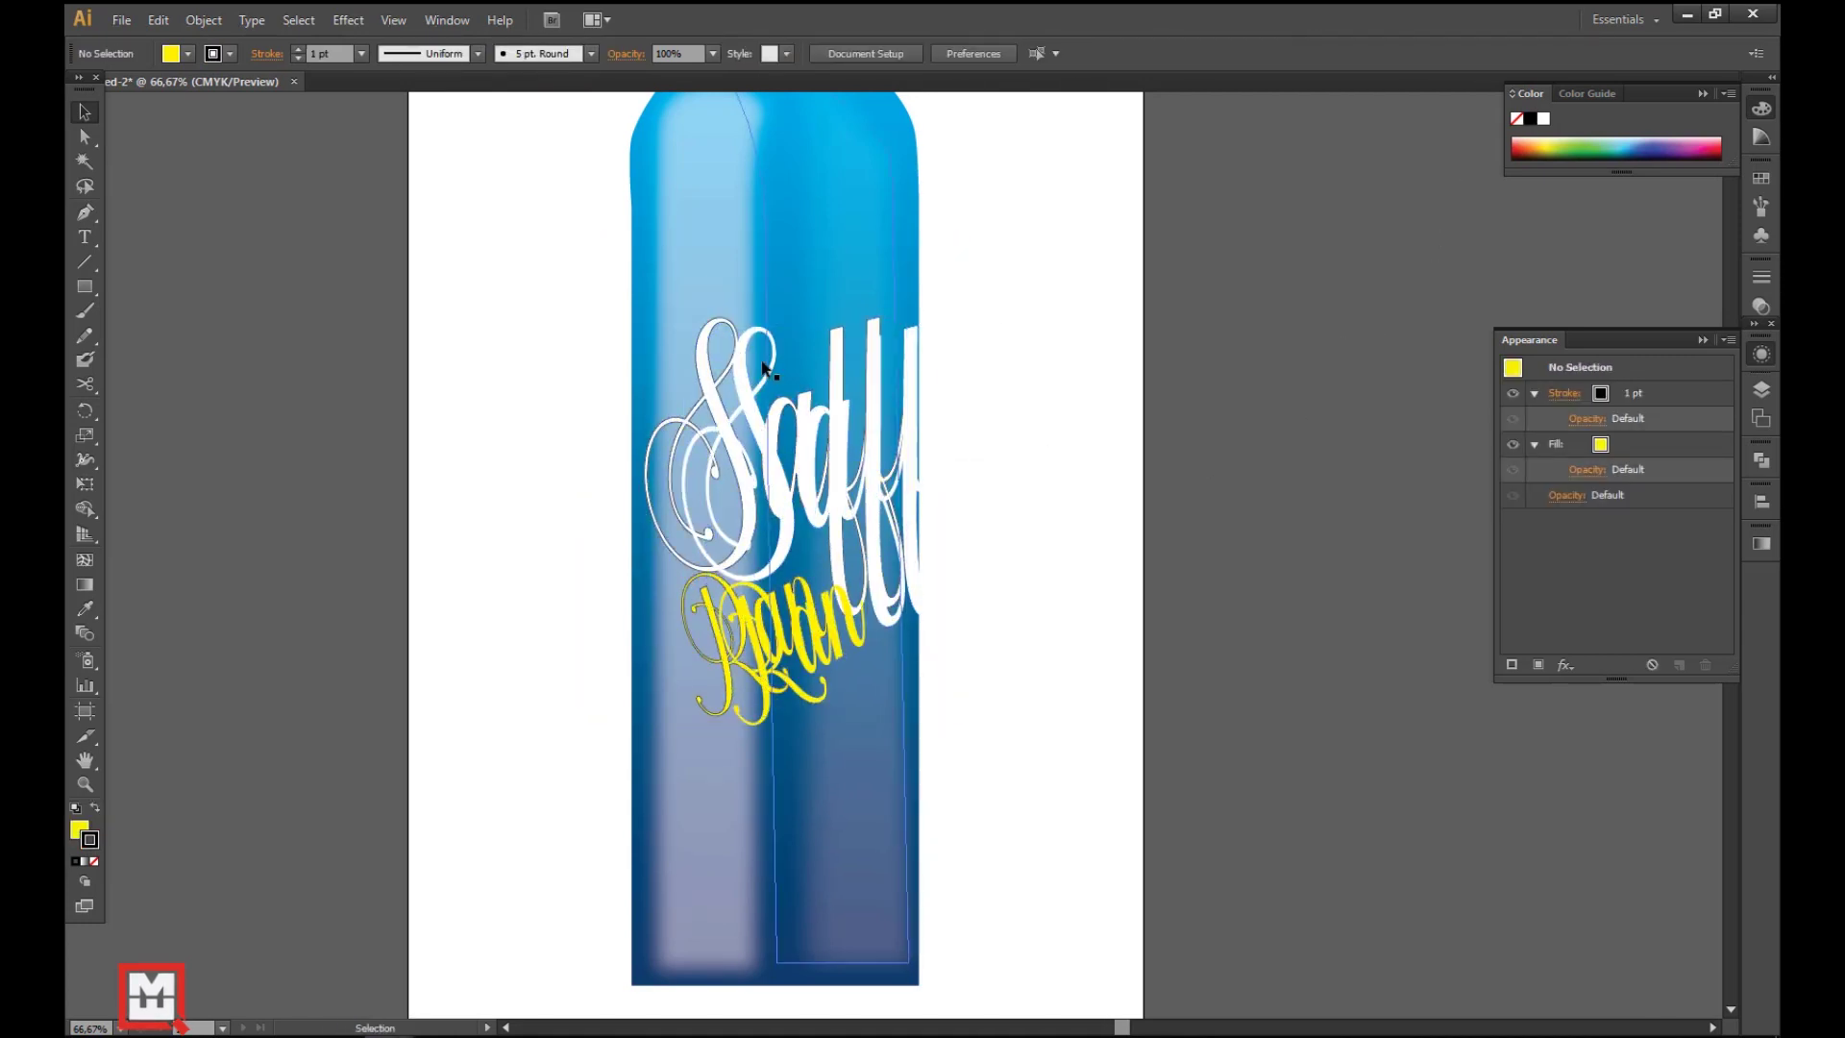
- Remove the stroke from the front lettering and offset it slightly from the black copy behind to form a shadow
shift+click(725, 325)
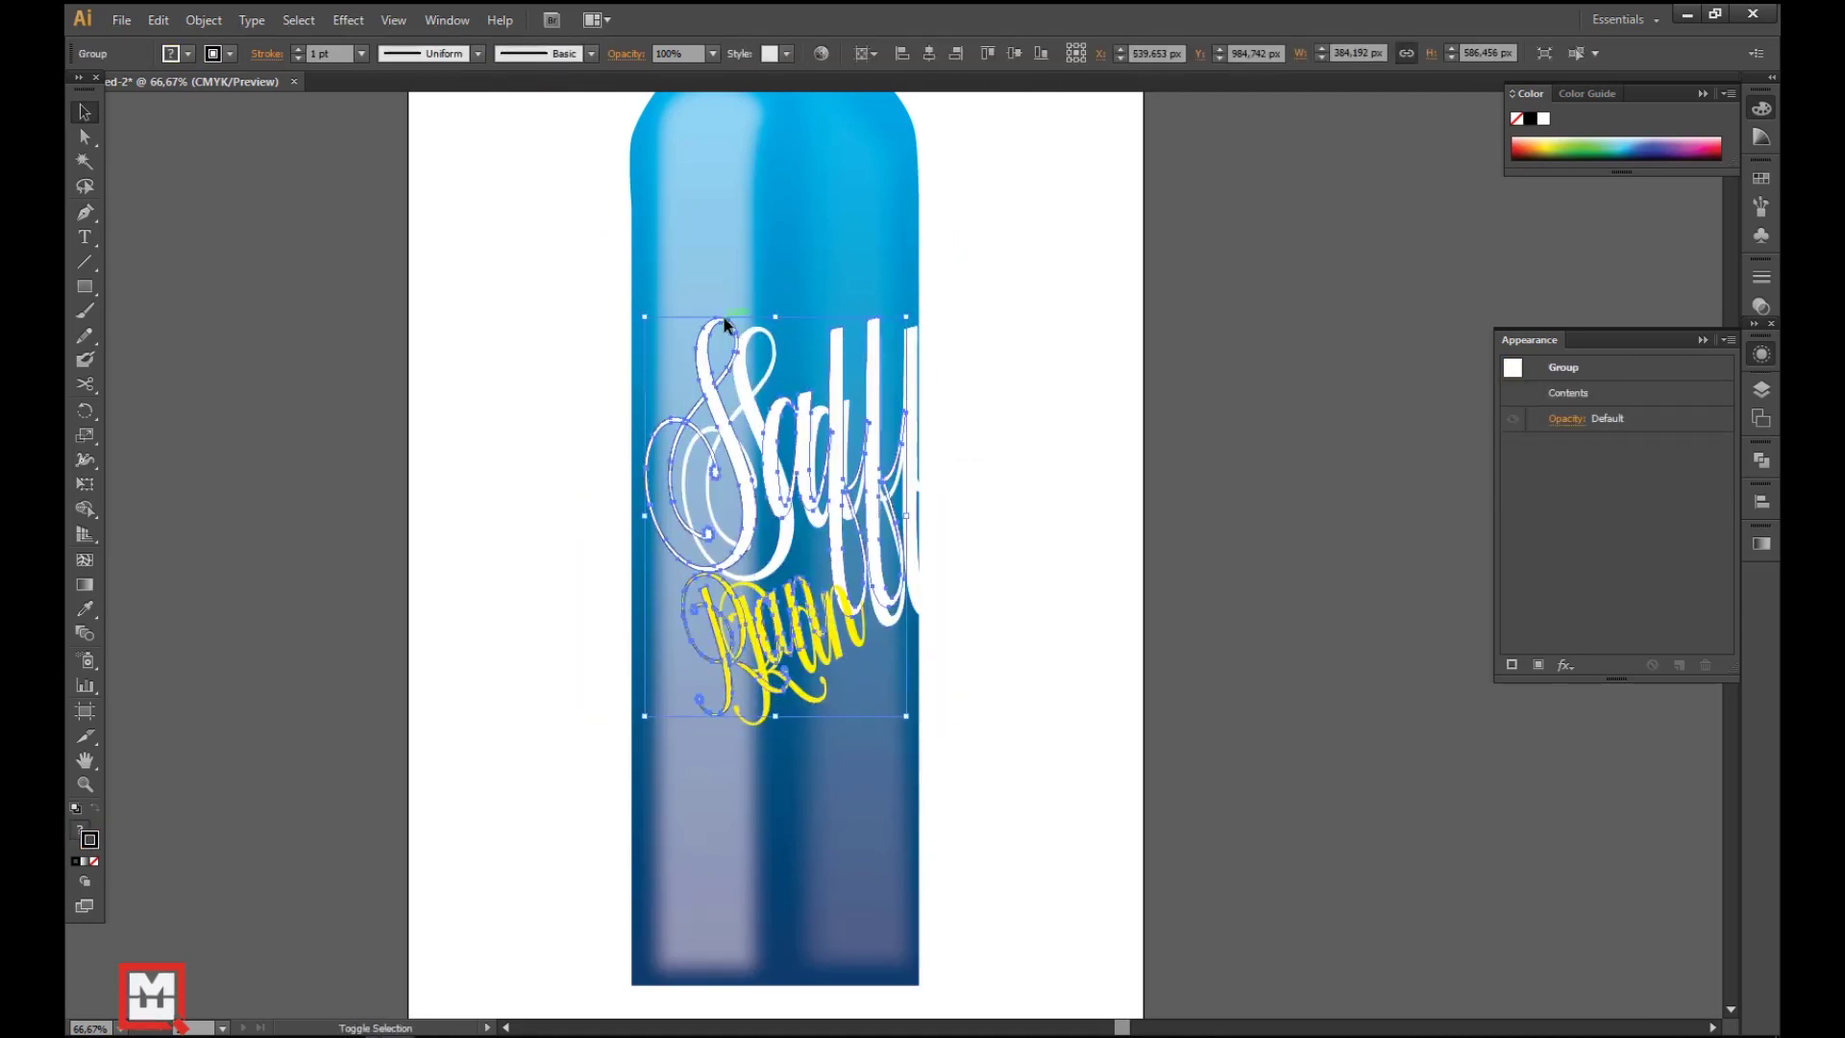
click(231, 53)
click(92, 86)
scroll(673, 480, up, 3)
mouse_move(773, 419)
mouse_down()
mouse_move(740, 413)
mouse_move(755, 462)
mouse_up()
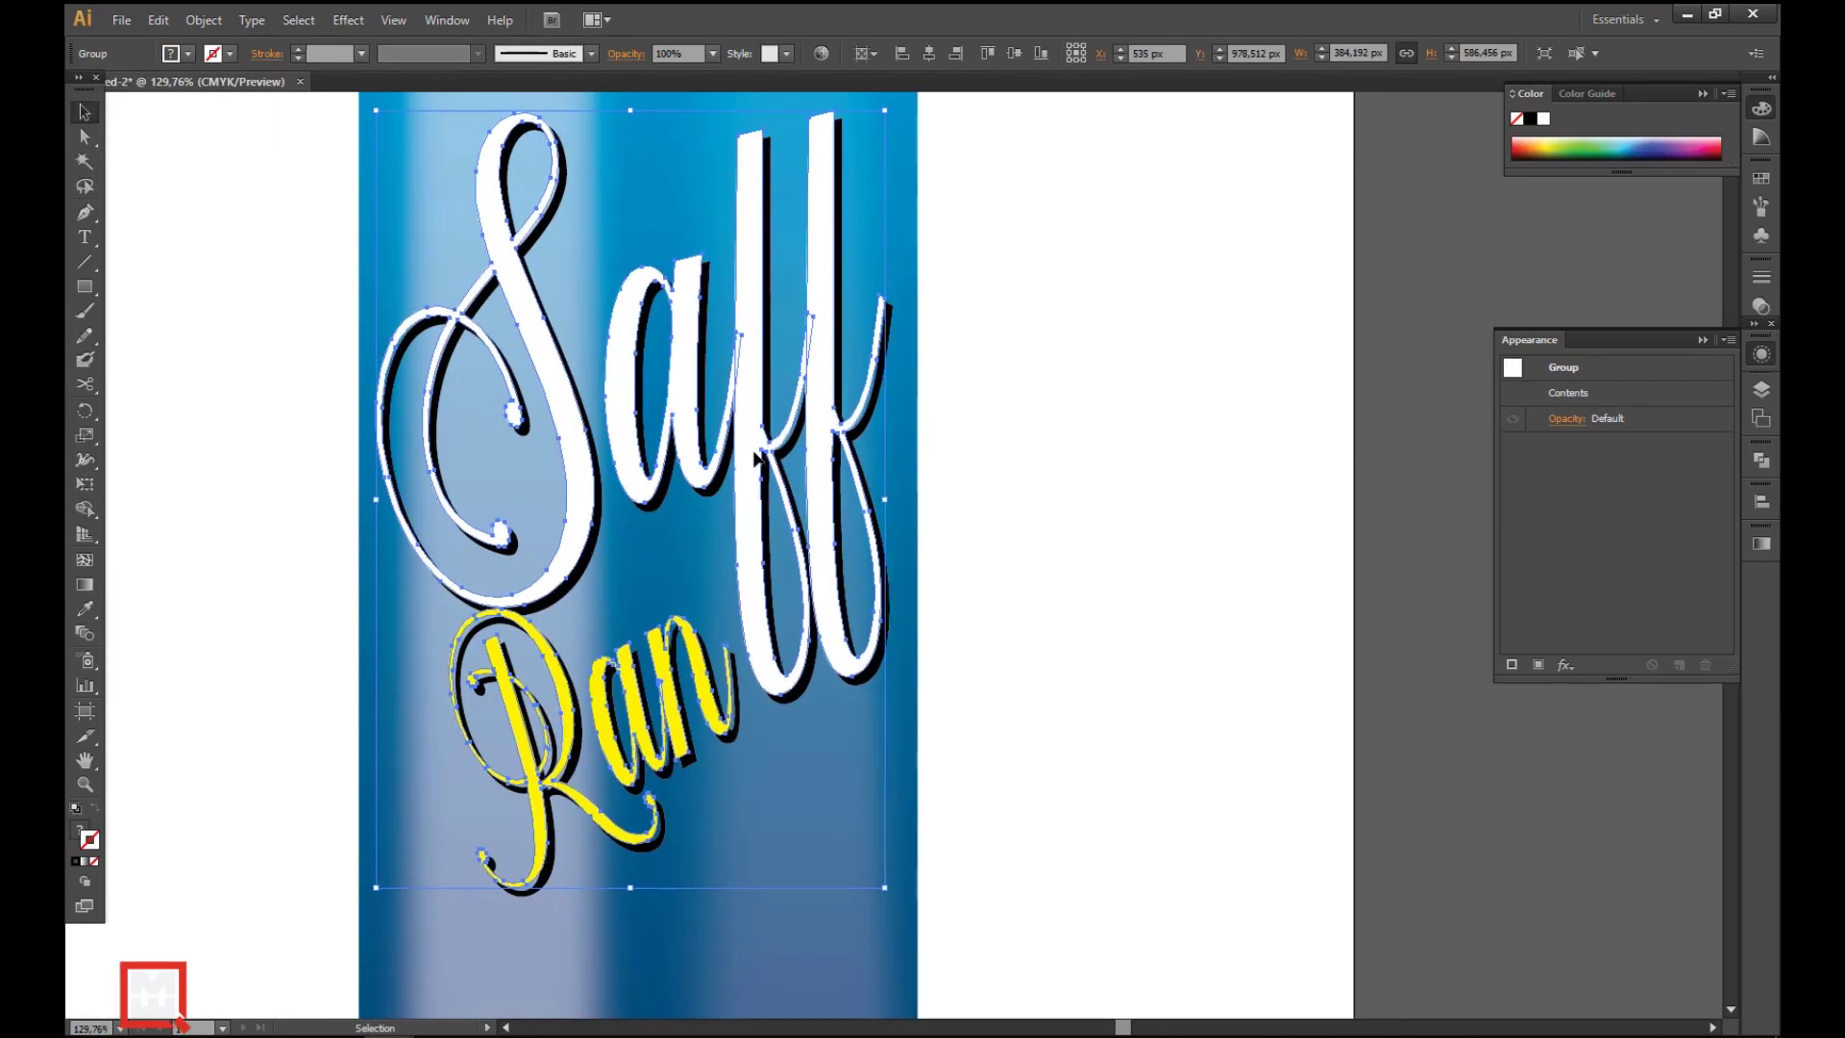
click(1158, 346)
- Add the text "Safran Renk" in Helvetica 25 Ultra Light and enlarge it to about 53 pt on the bottle below "Ran"
key(ctrl+0)
key(t)
click(490, 699)
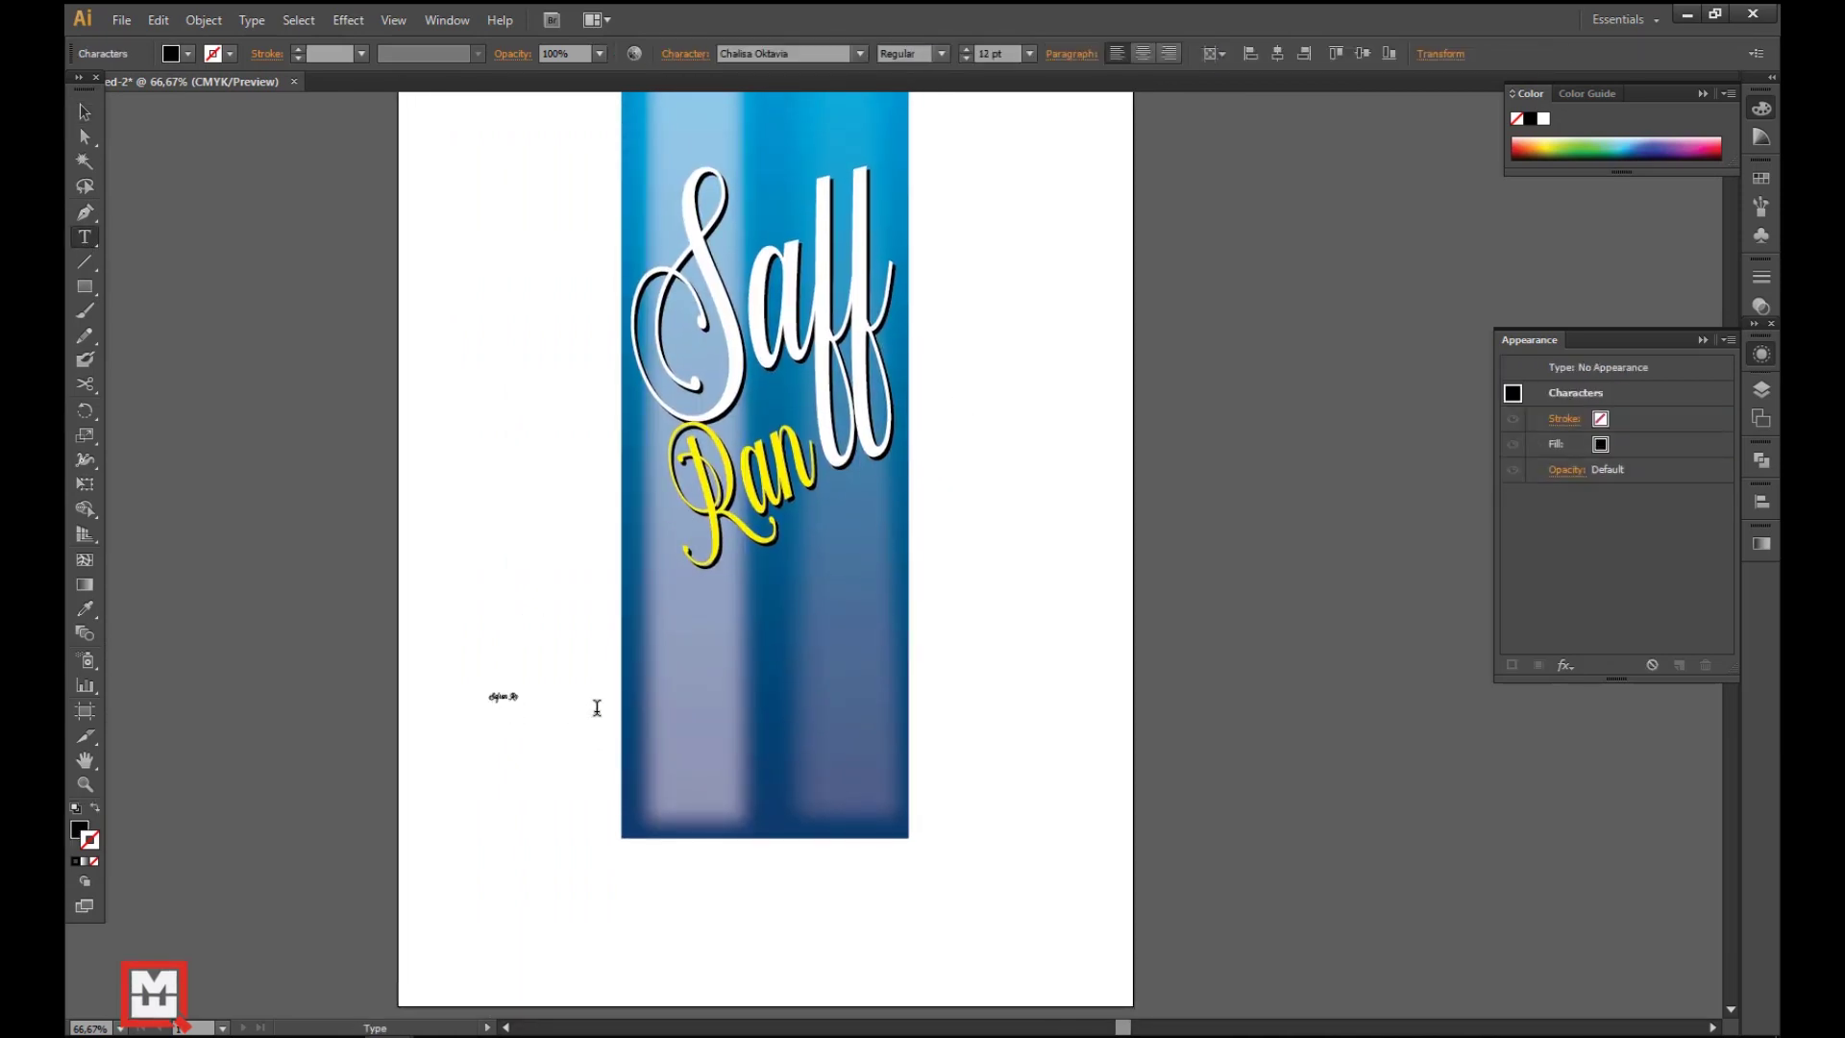
key(Escape)
click(798, 53)
drag(532, 686, 797, 615)
scroll(798, 615, up, 3)
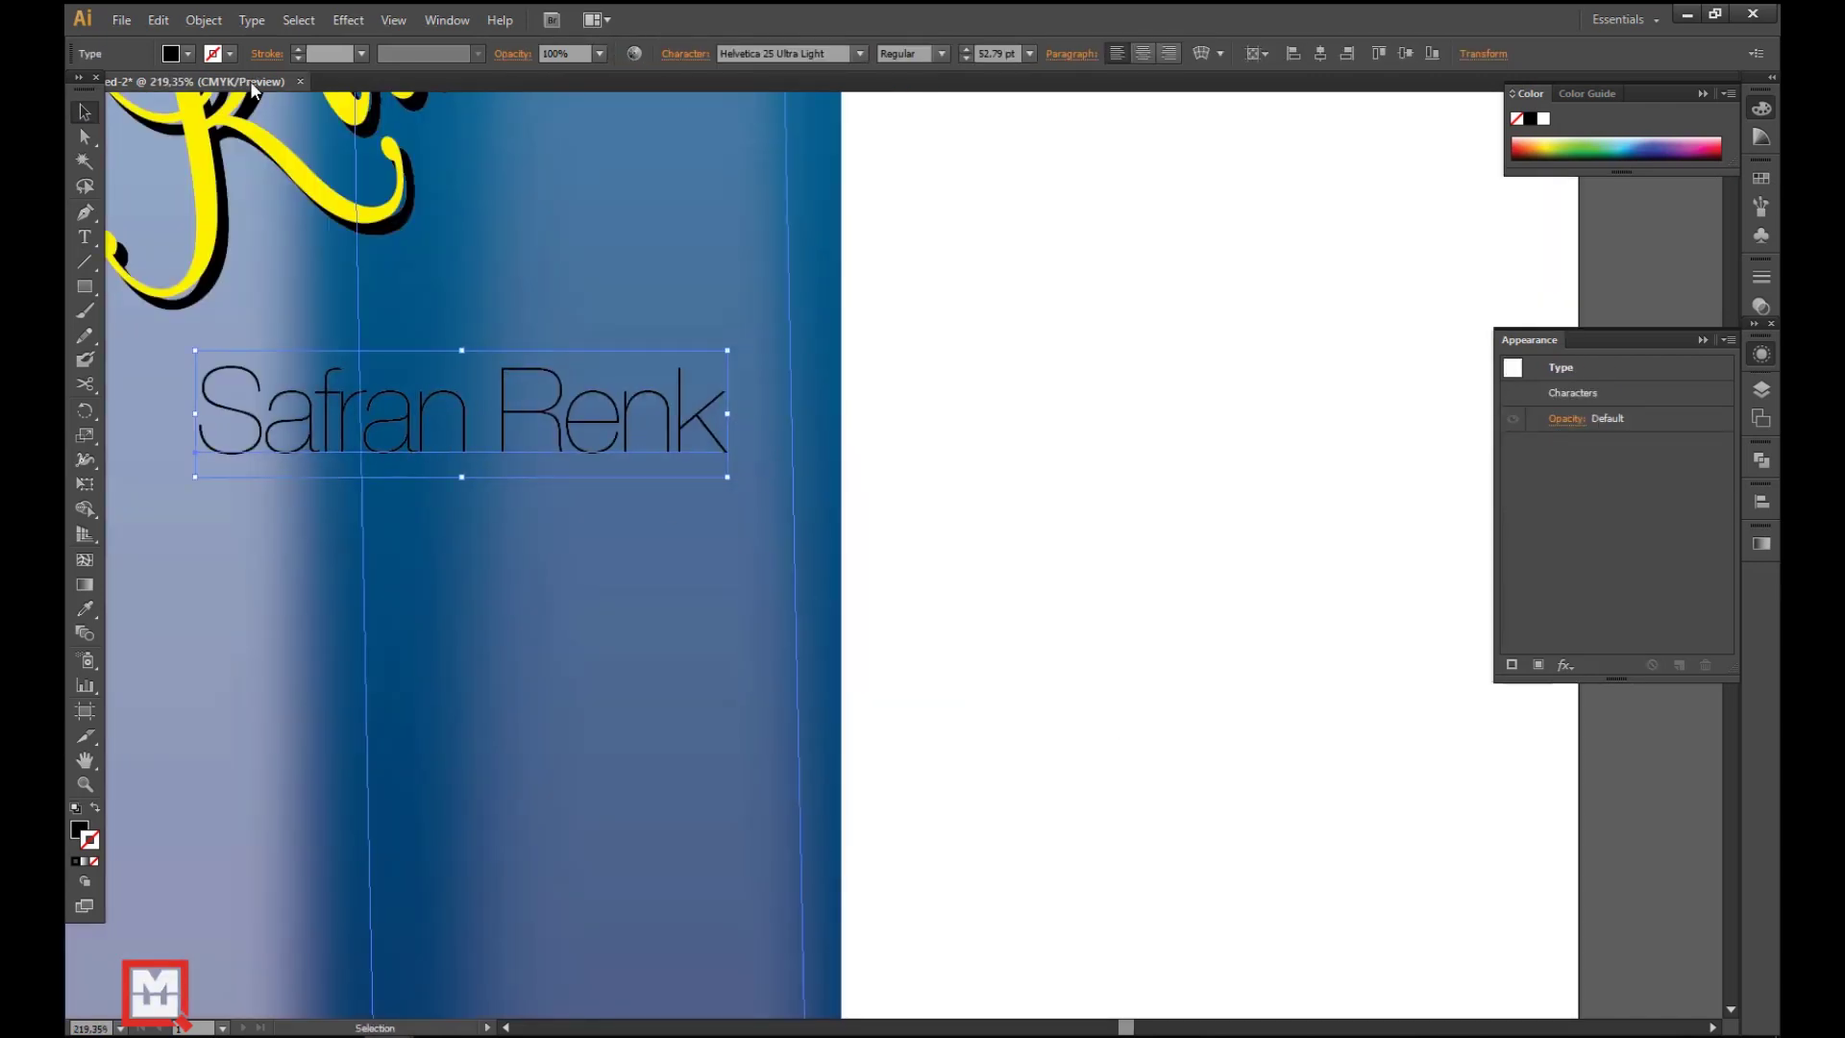
- Fill "Safran Renk" with yellow and change its font to the heavier, upright Helvetica Neue CE 55 Roman
click(188, 54)
click(144, 91)
click(779, 54)
key(Down)
key(Down)
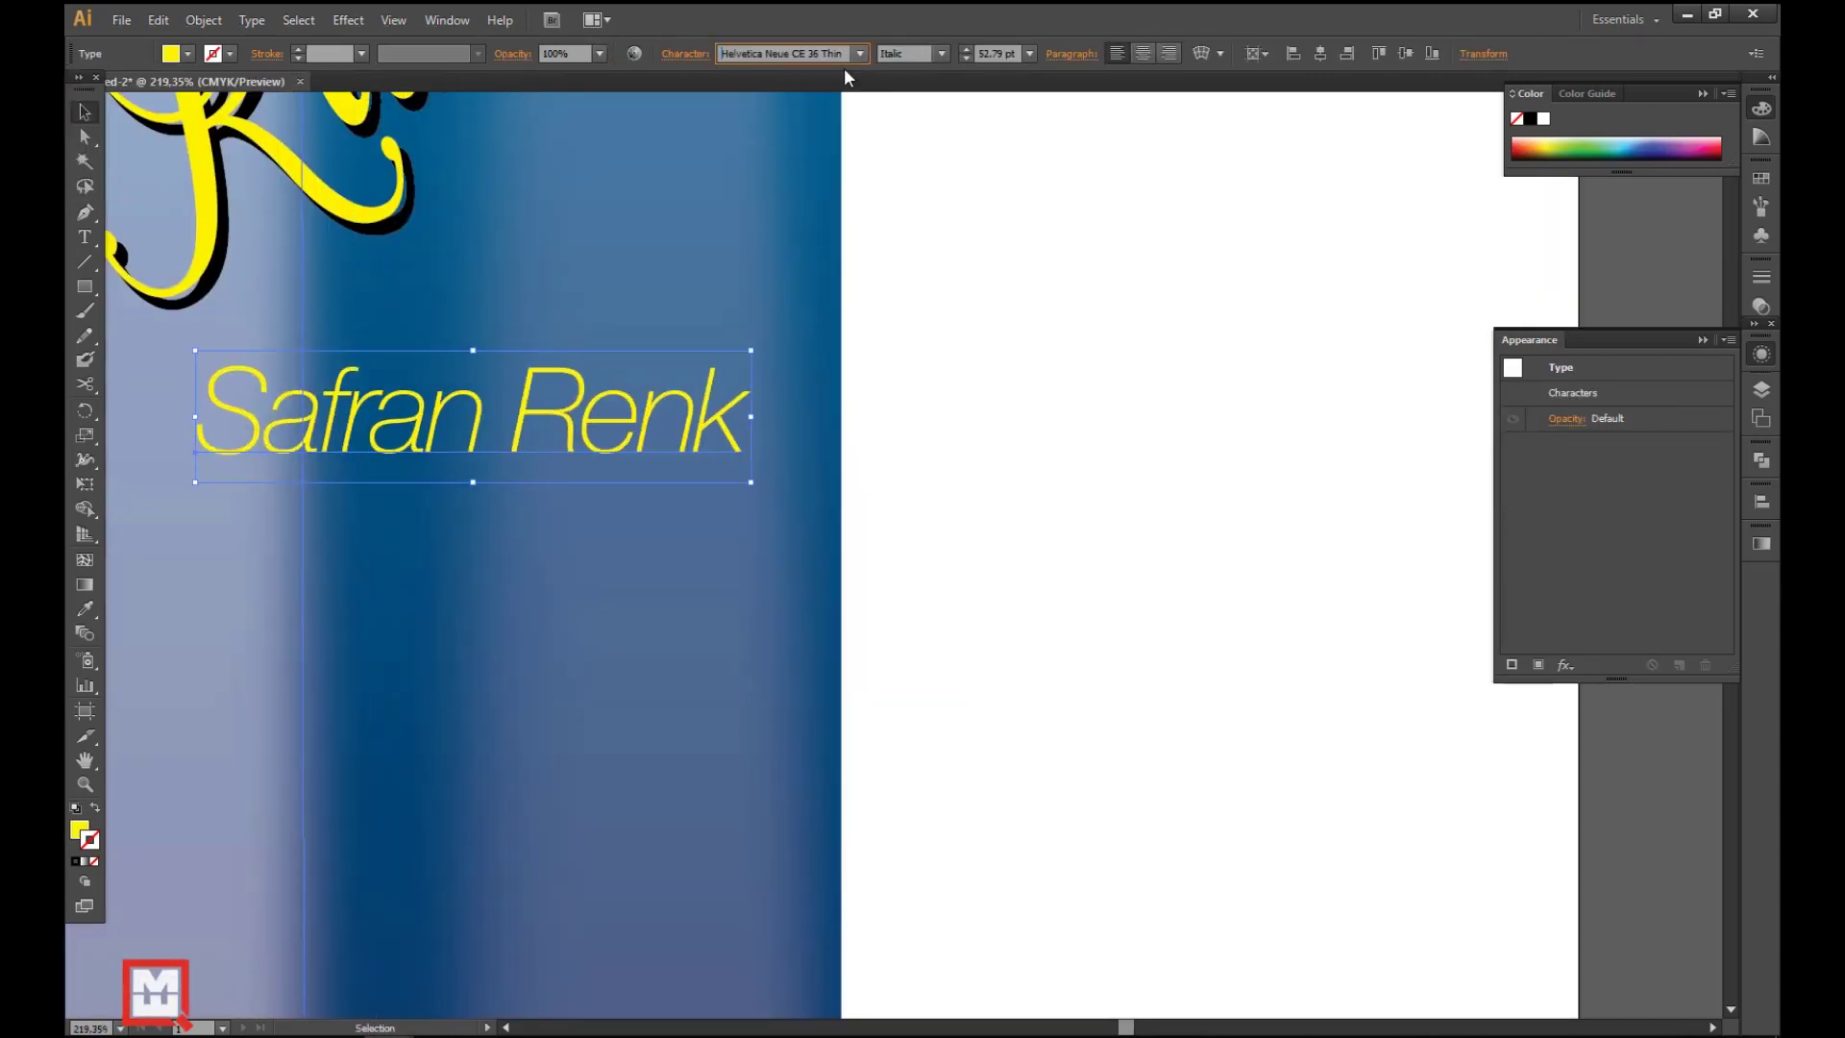
key(Down)
key(Down)
key(Down)
key(ctrl+shift+a)
drag(827, 494, 1331, 350)
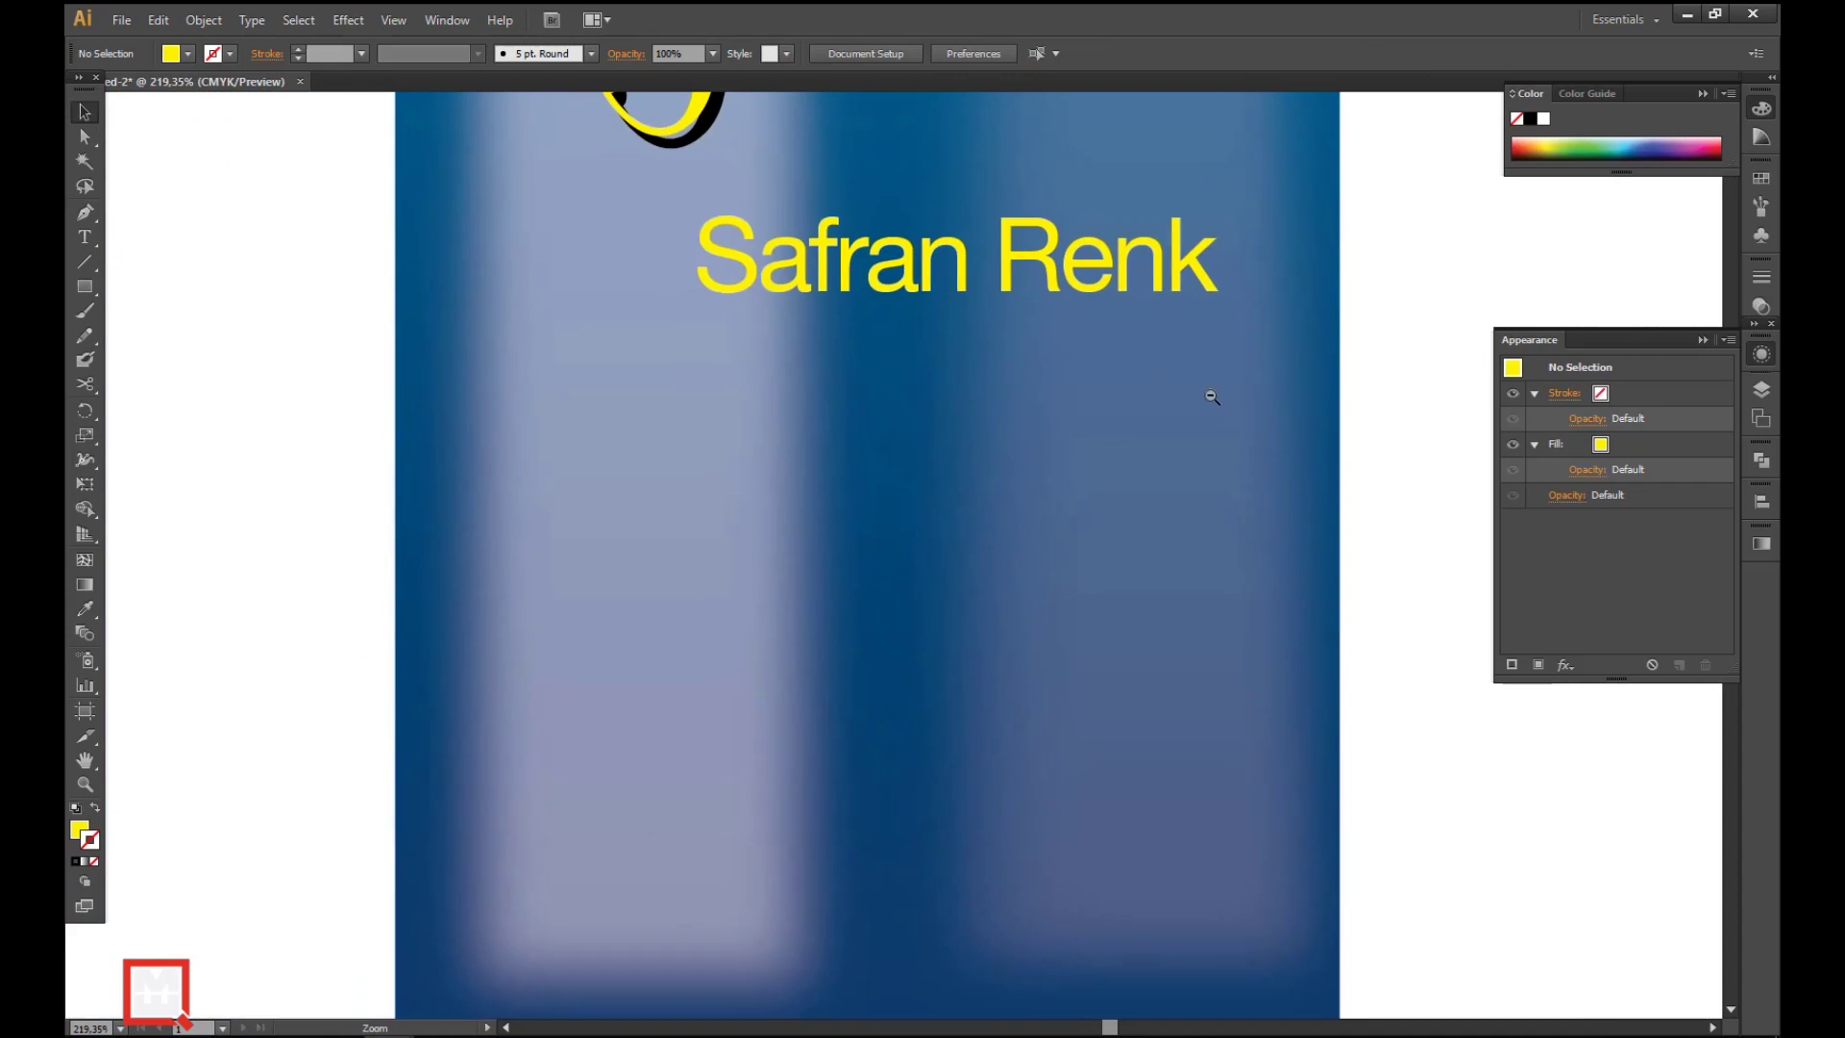
- Add the three-line text "PLASTİK AMBALAJ SPREY" at 46 pt and set its font to Helvetica Neue CE 85 Heavy
scroll(1083, 449, down, 2)
key(t)
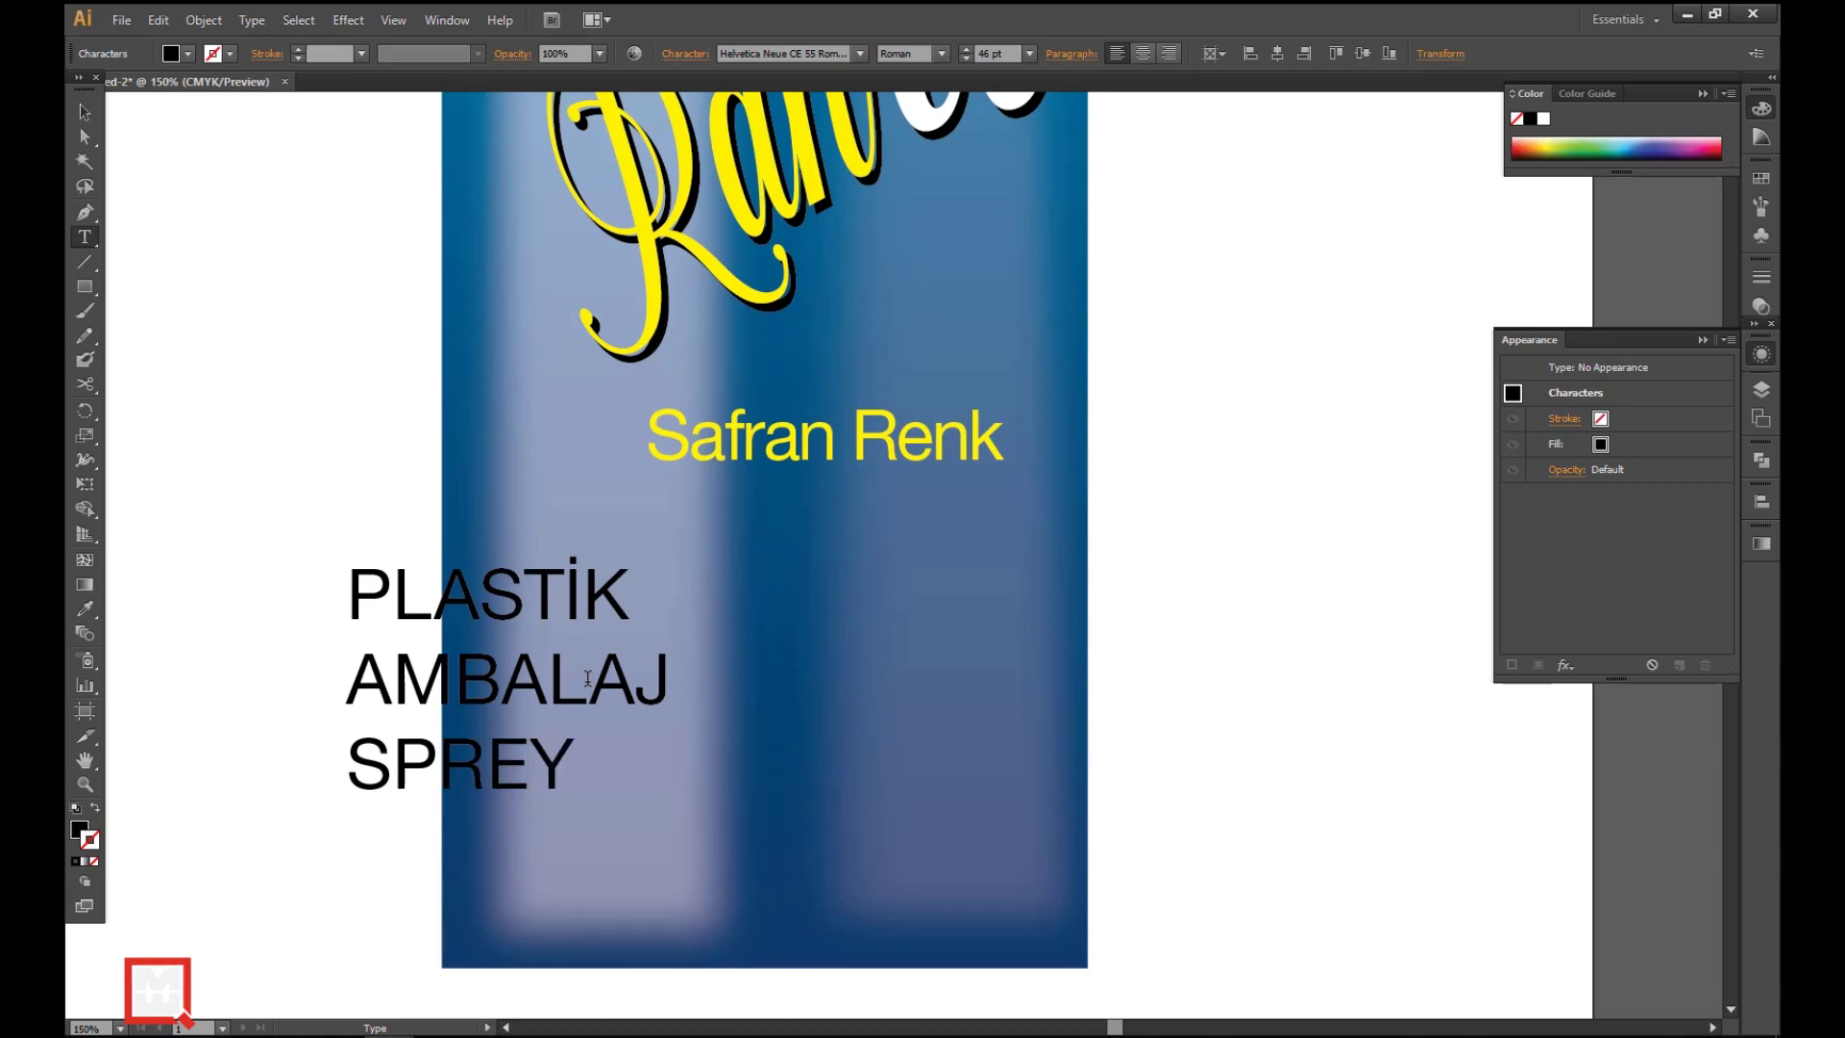
click(587, 679)
key(ctrl+a)
key(Down)
key(Down)
key(Down)
key(Down)
key(Down)
key(Down)
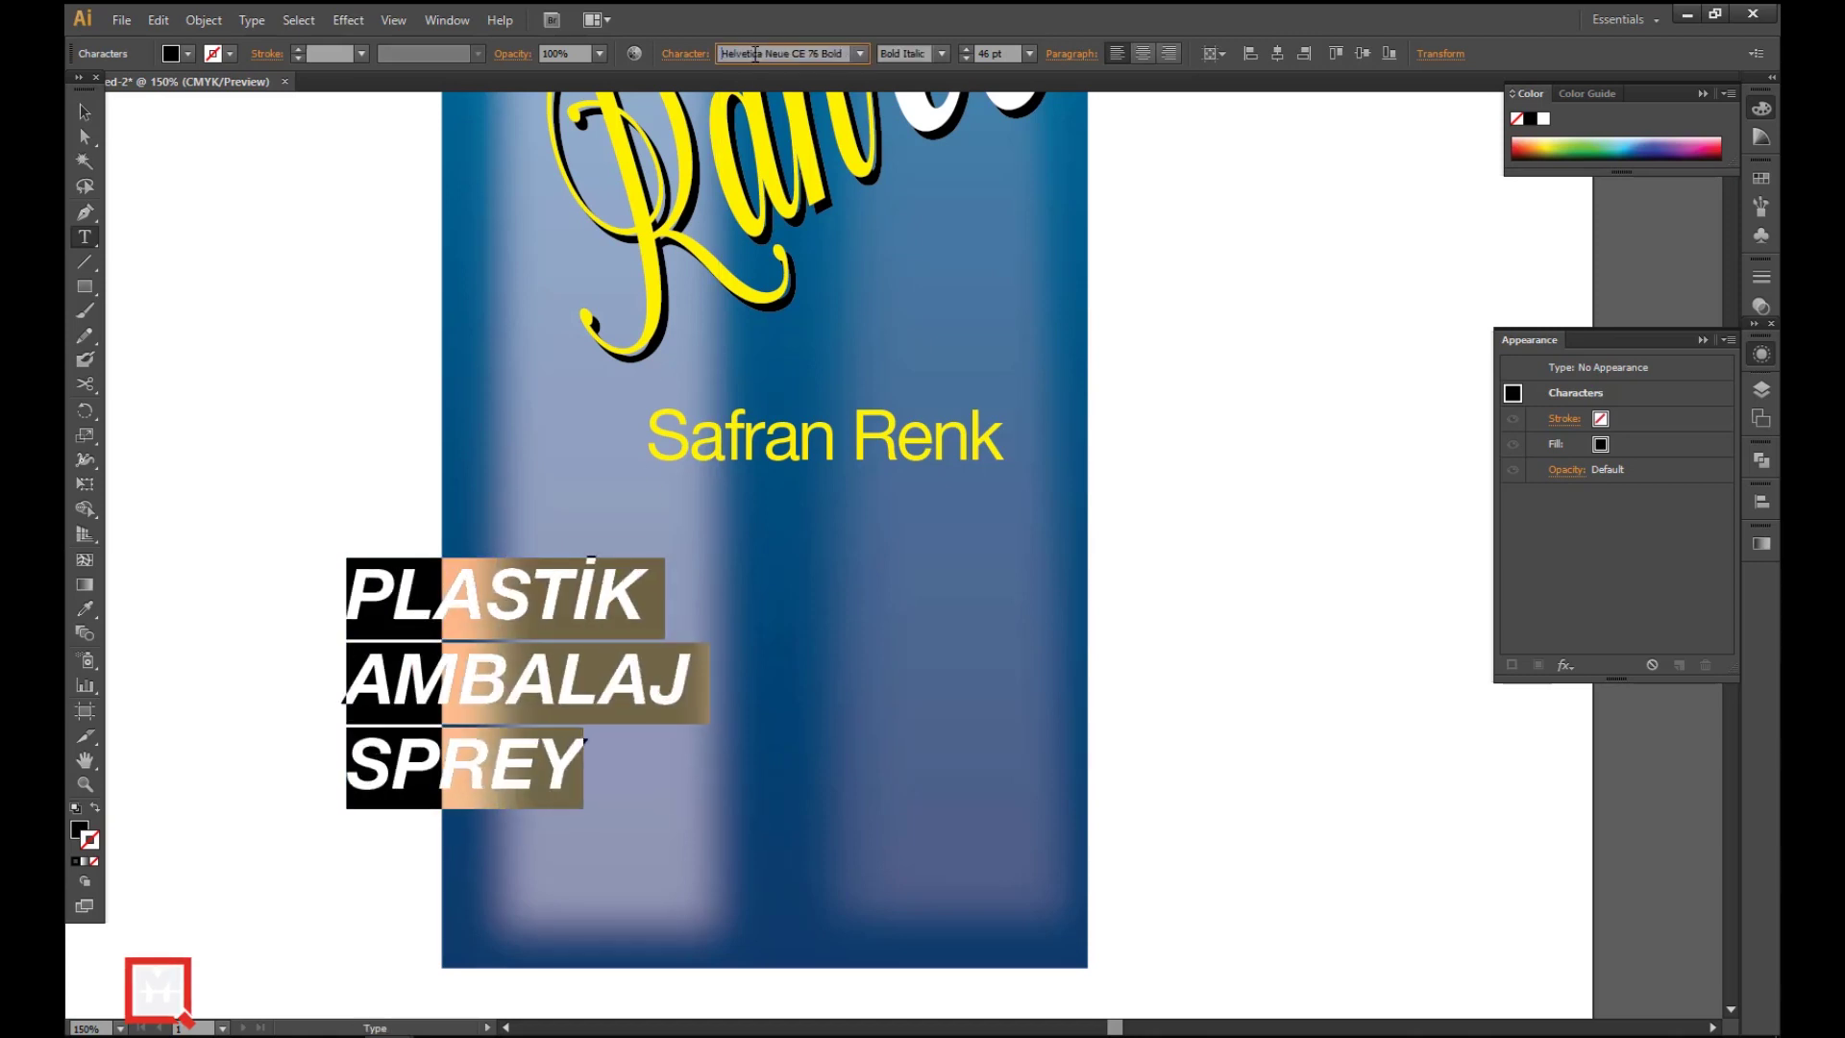
click(463, 635)
key(ctrl+a)
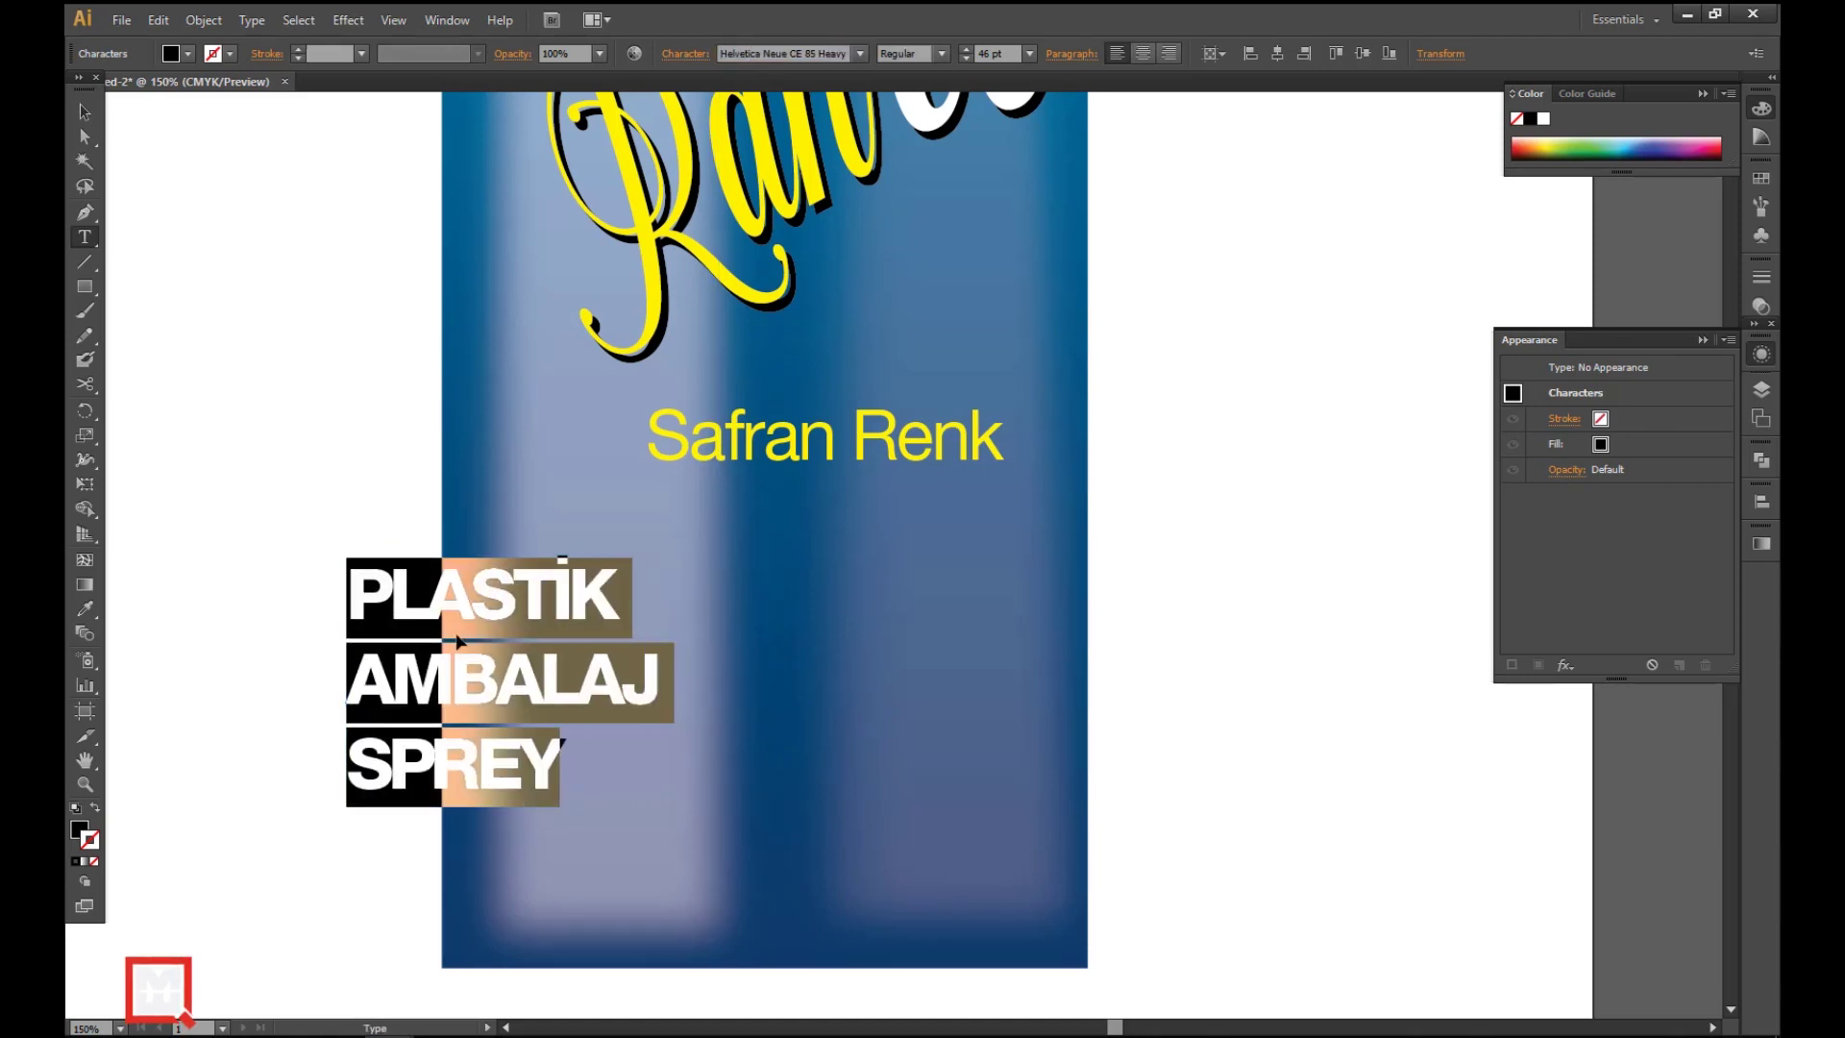
- Tighten the letter tracking of "PLASTİK AMBALAJ SPREY" to -81
click(696, 55)
click(631, 170)
click(630, 170)
click(631, 176)
click(632, 176)
click(87, 116)
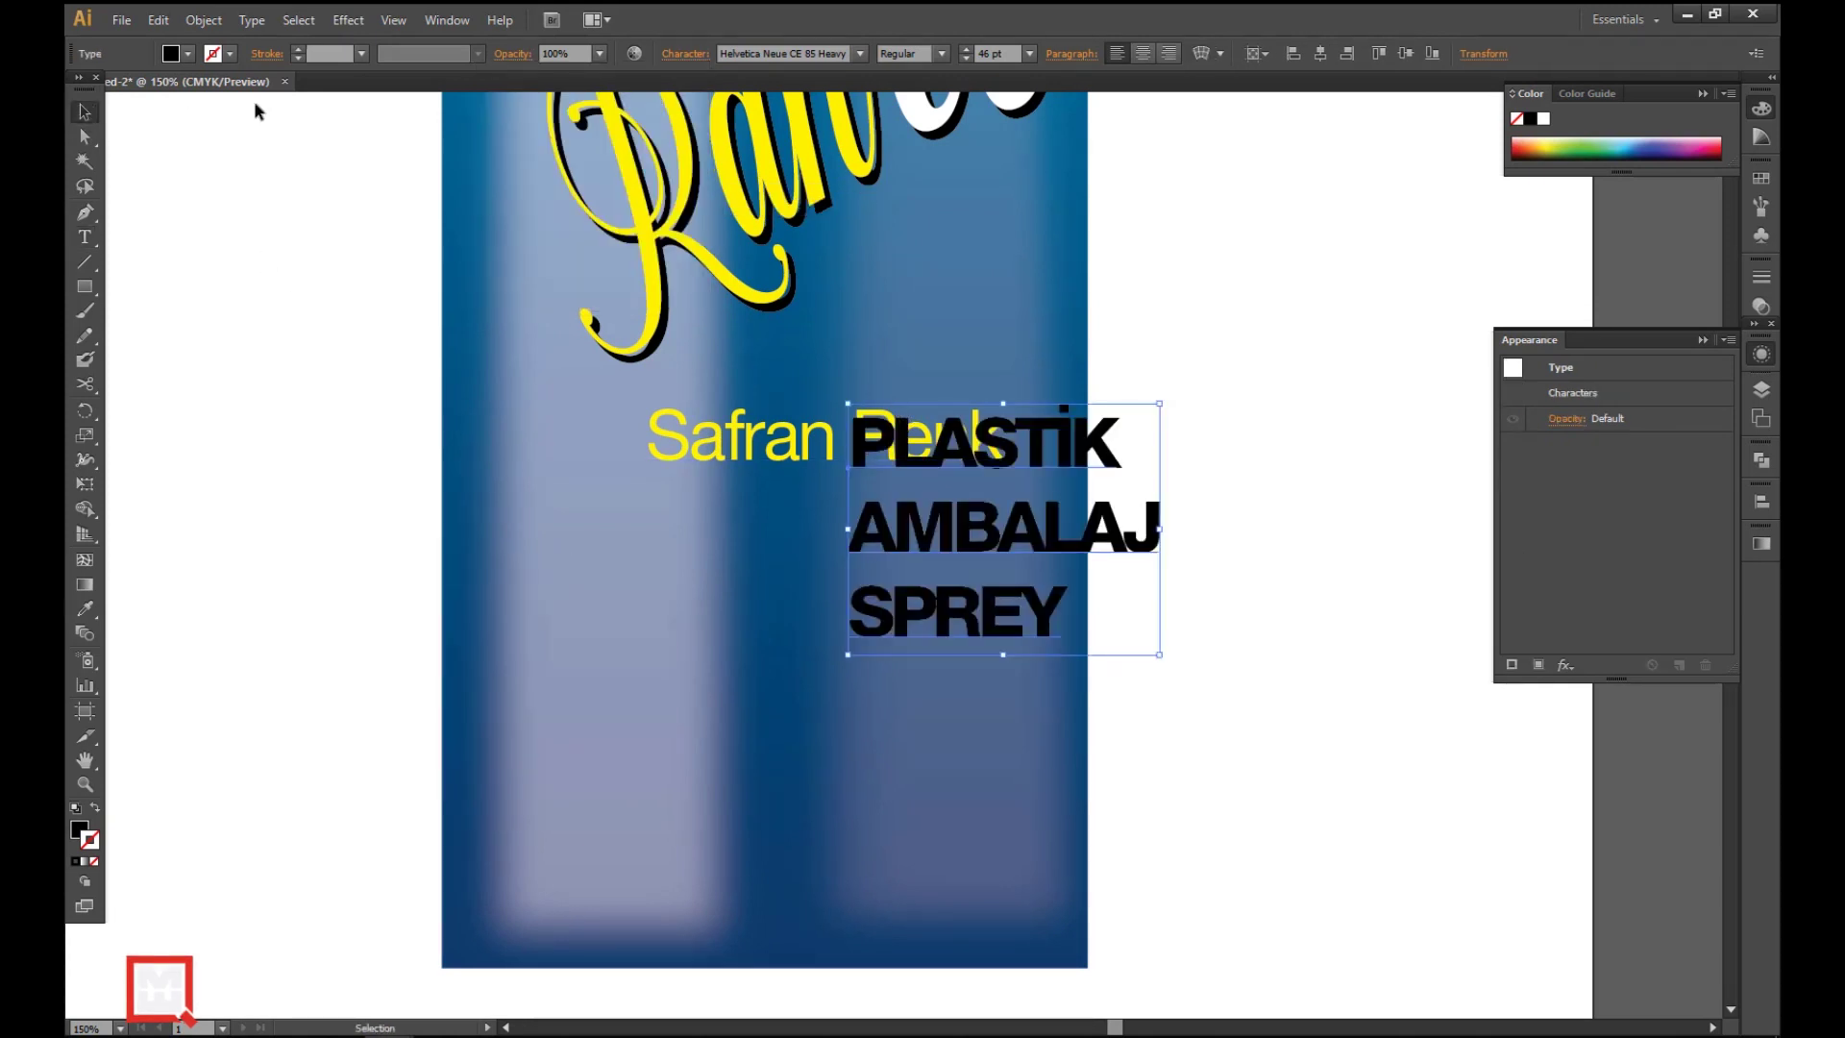
- Shrink "Safran Renk" and place the "PLASTİK AMBALAJ SPREY" block beneath it at about 49 pt
drag(1010, 517, 754, 621)
drag(904, 750, 1021, 819)
click(826, 437)
drag(642, 462, 773, 467)
key(ctrl+shift+a)
scroll(947, 590, up, 5)
ctrl+alt+click(948, 590)
ctrl+alt+click(948, 590)
drag(948, 590, 927, 437)
drag(577, 327, 1132, 773)
click(769, 511)
drag(873, 659, 819, 611)
- Reduce the line spacing of the "PLASTİK AMBALAJ SPREY" block
click(686, 54)
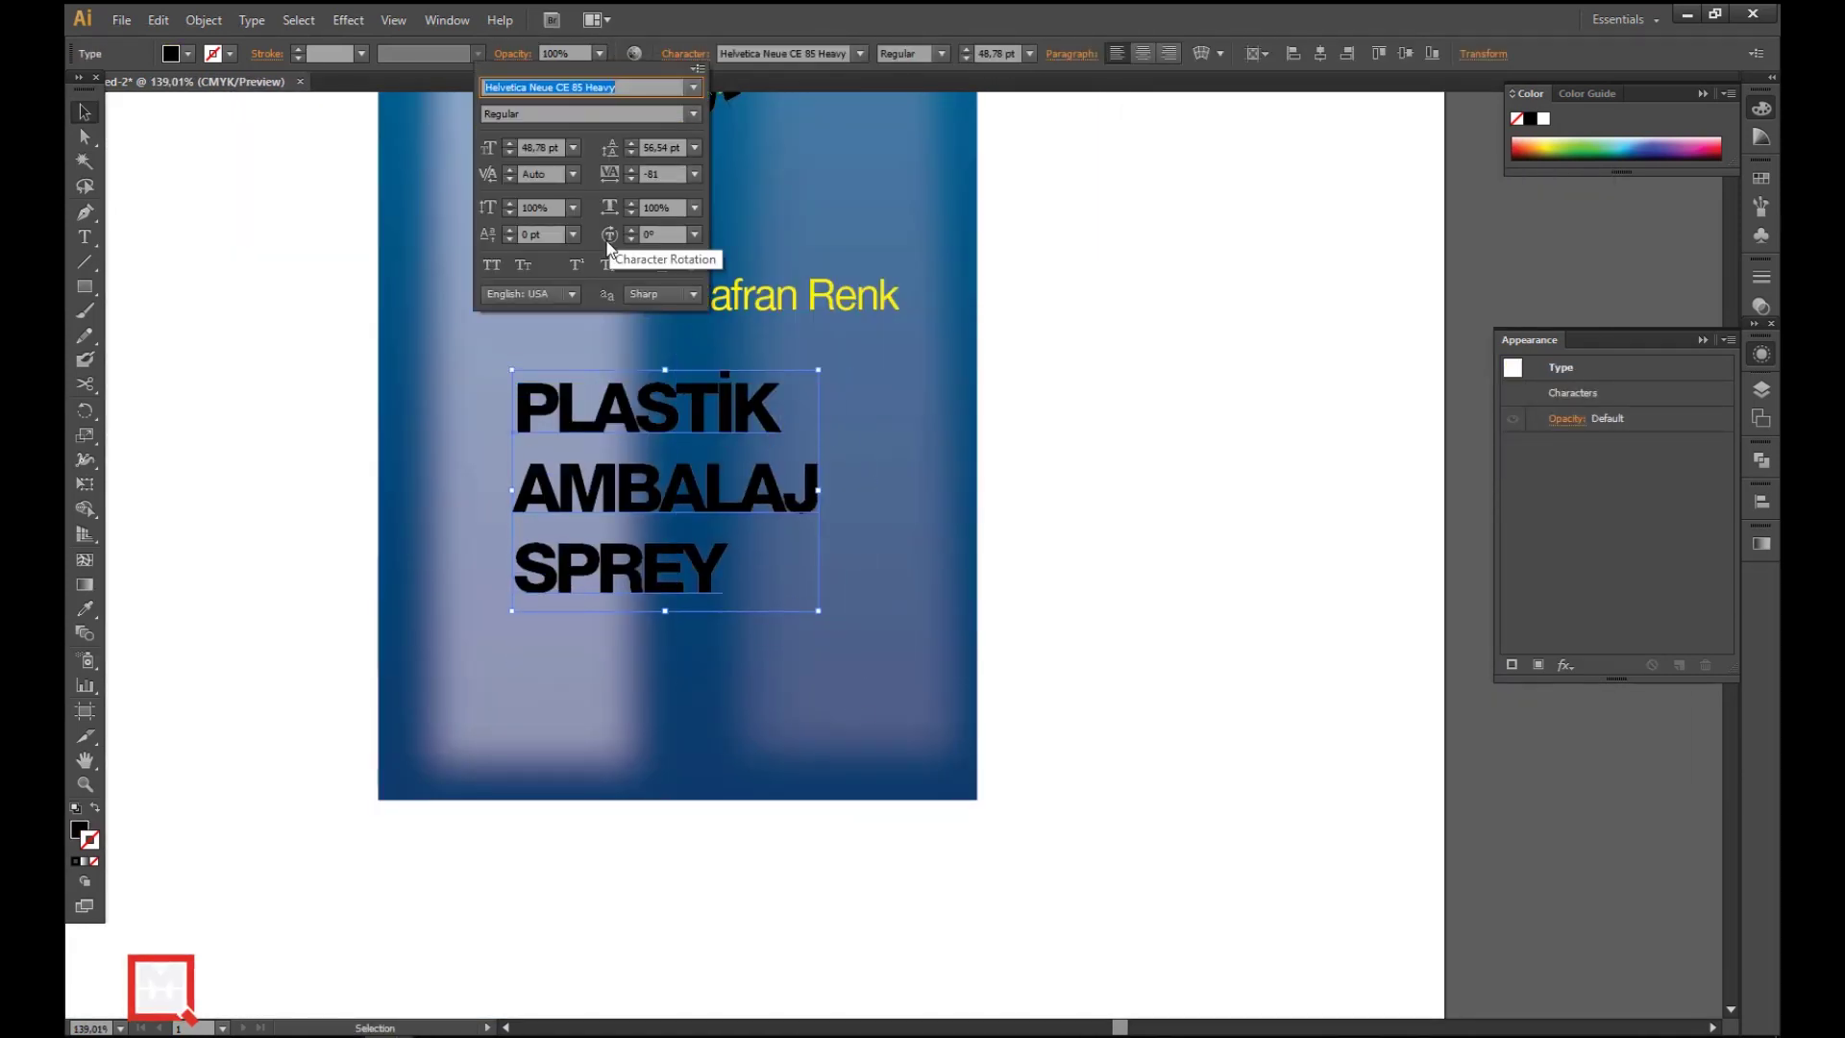
click(630, 152)
shift+click(810, 467)
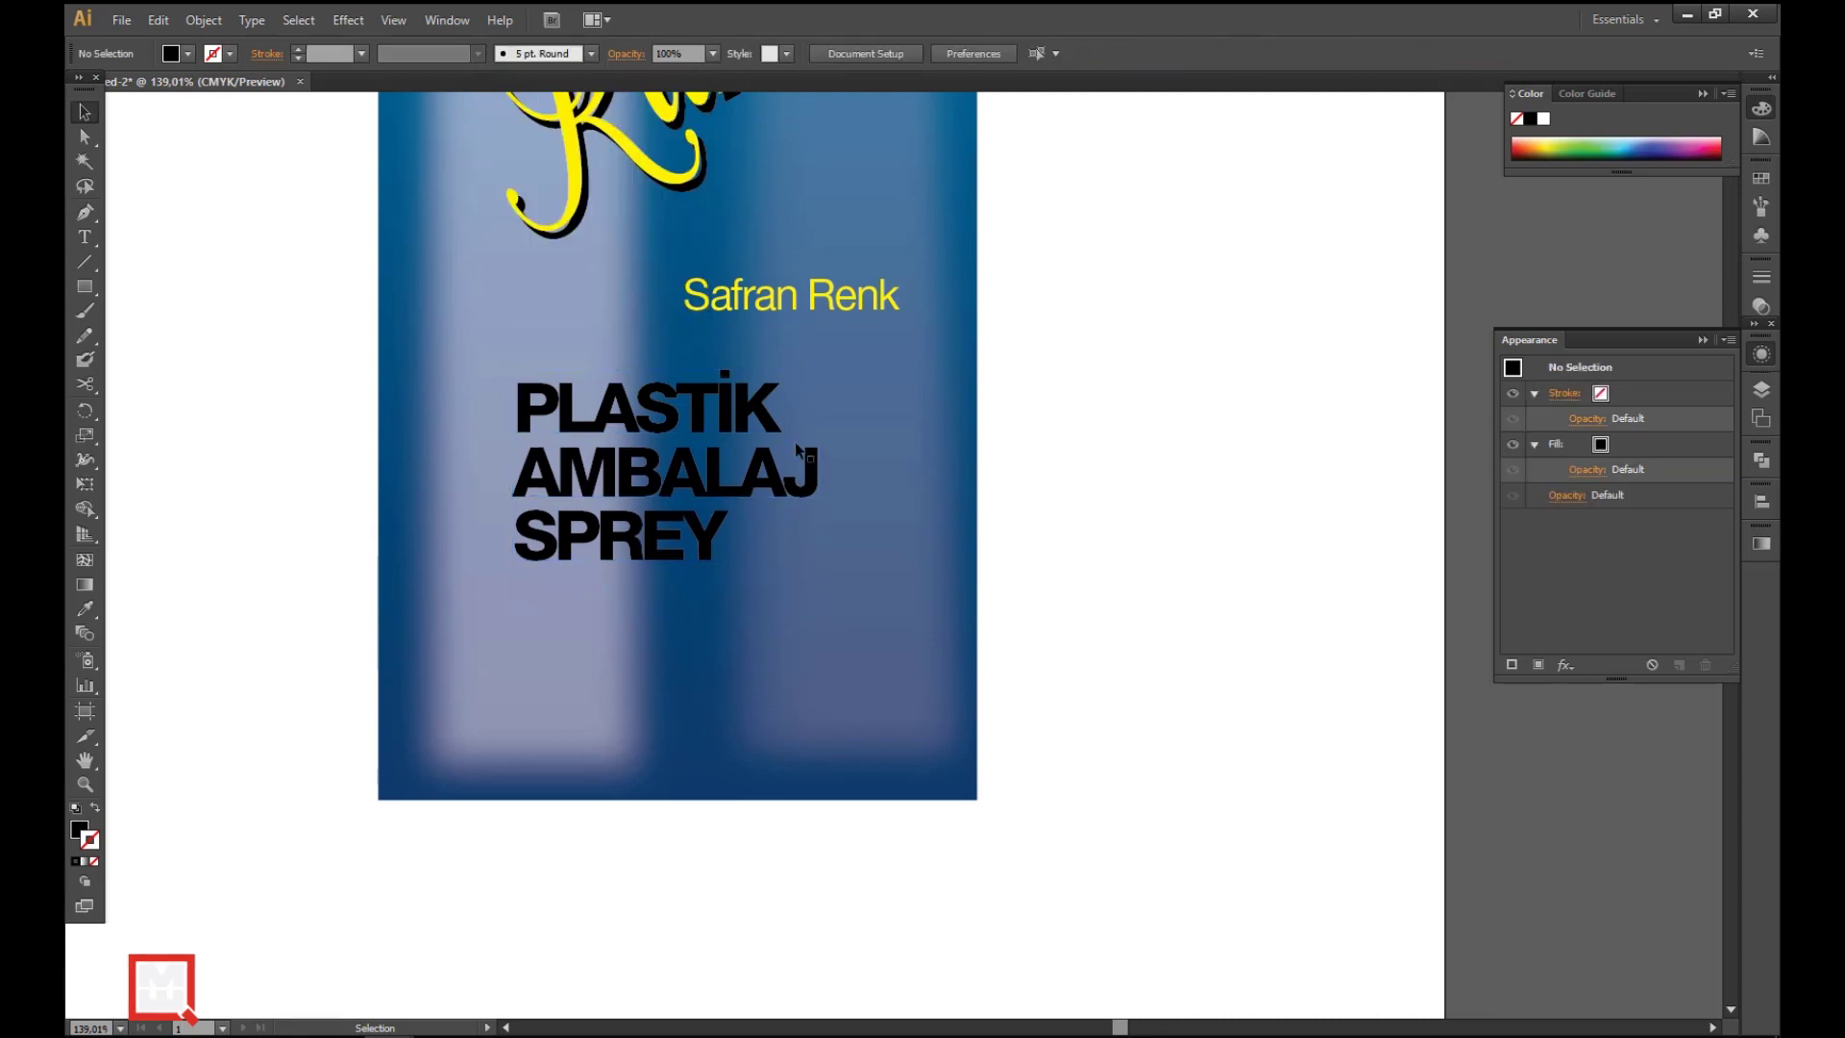
shift+click(809, 467)
- Enlarge the "PLASTİK AMBALAJ SPREY" block slightly and fill it with white
drag(821, 370, 877, 331)
drag(774, 376, 775, 404)
click(176, 55)
click(107, 90)
click(993, 441)
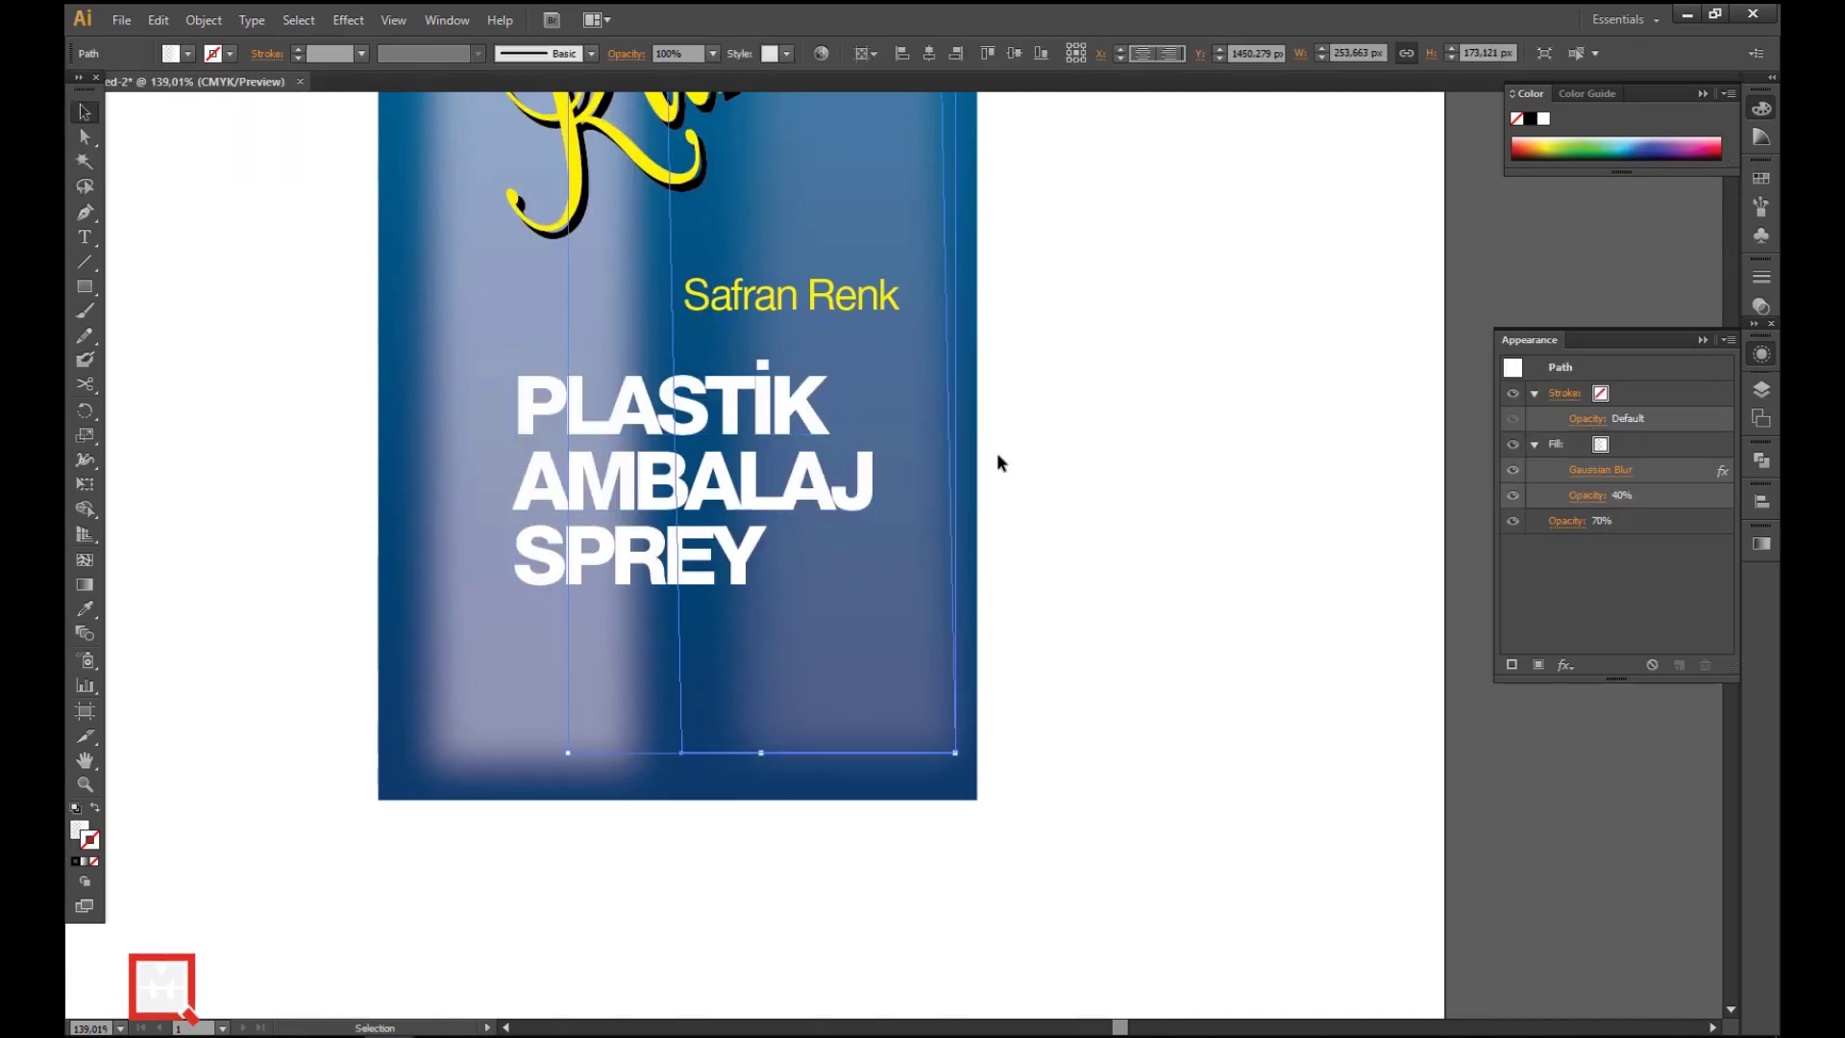
ctrl+alt+click(1004, 495)
ctrl+alt+click(1004, 495)
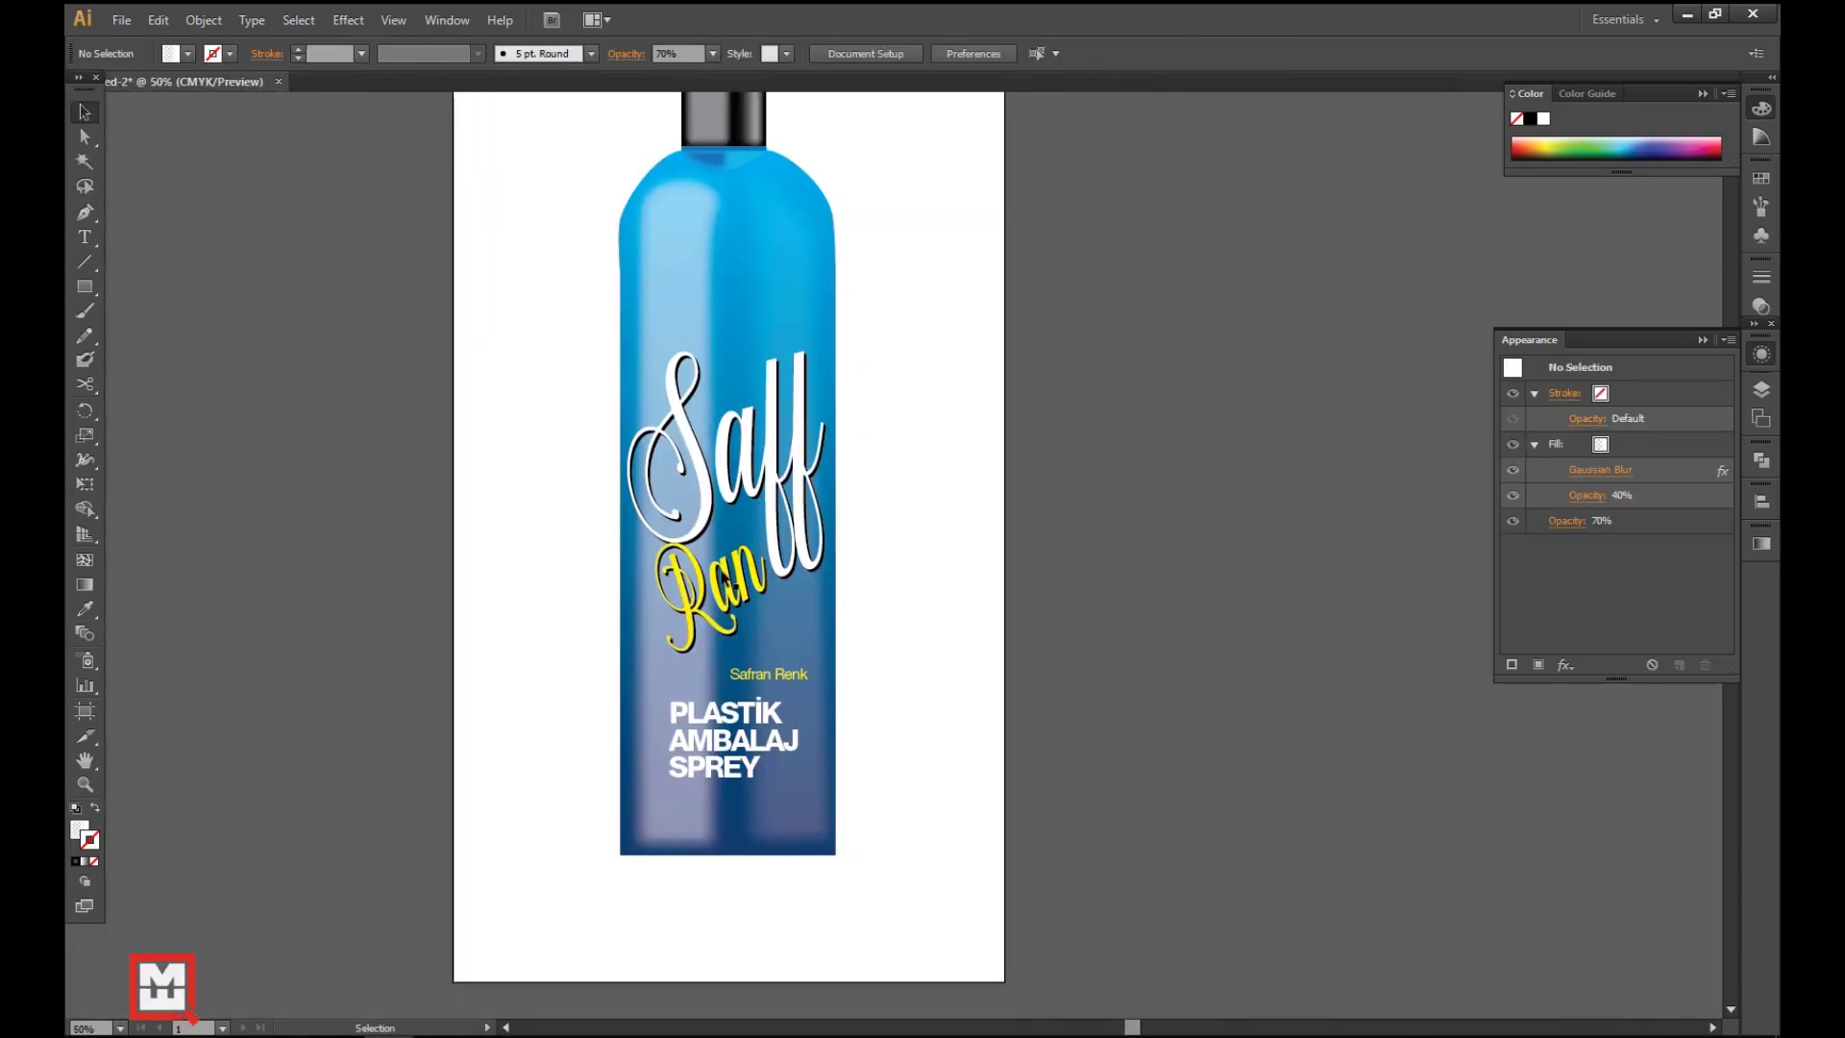
- Select the "Saff Ran" lettering together with its shadow and reposition it just above "Safran Renk"
click(812, 461)
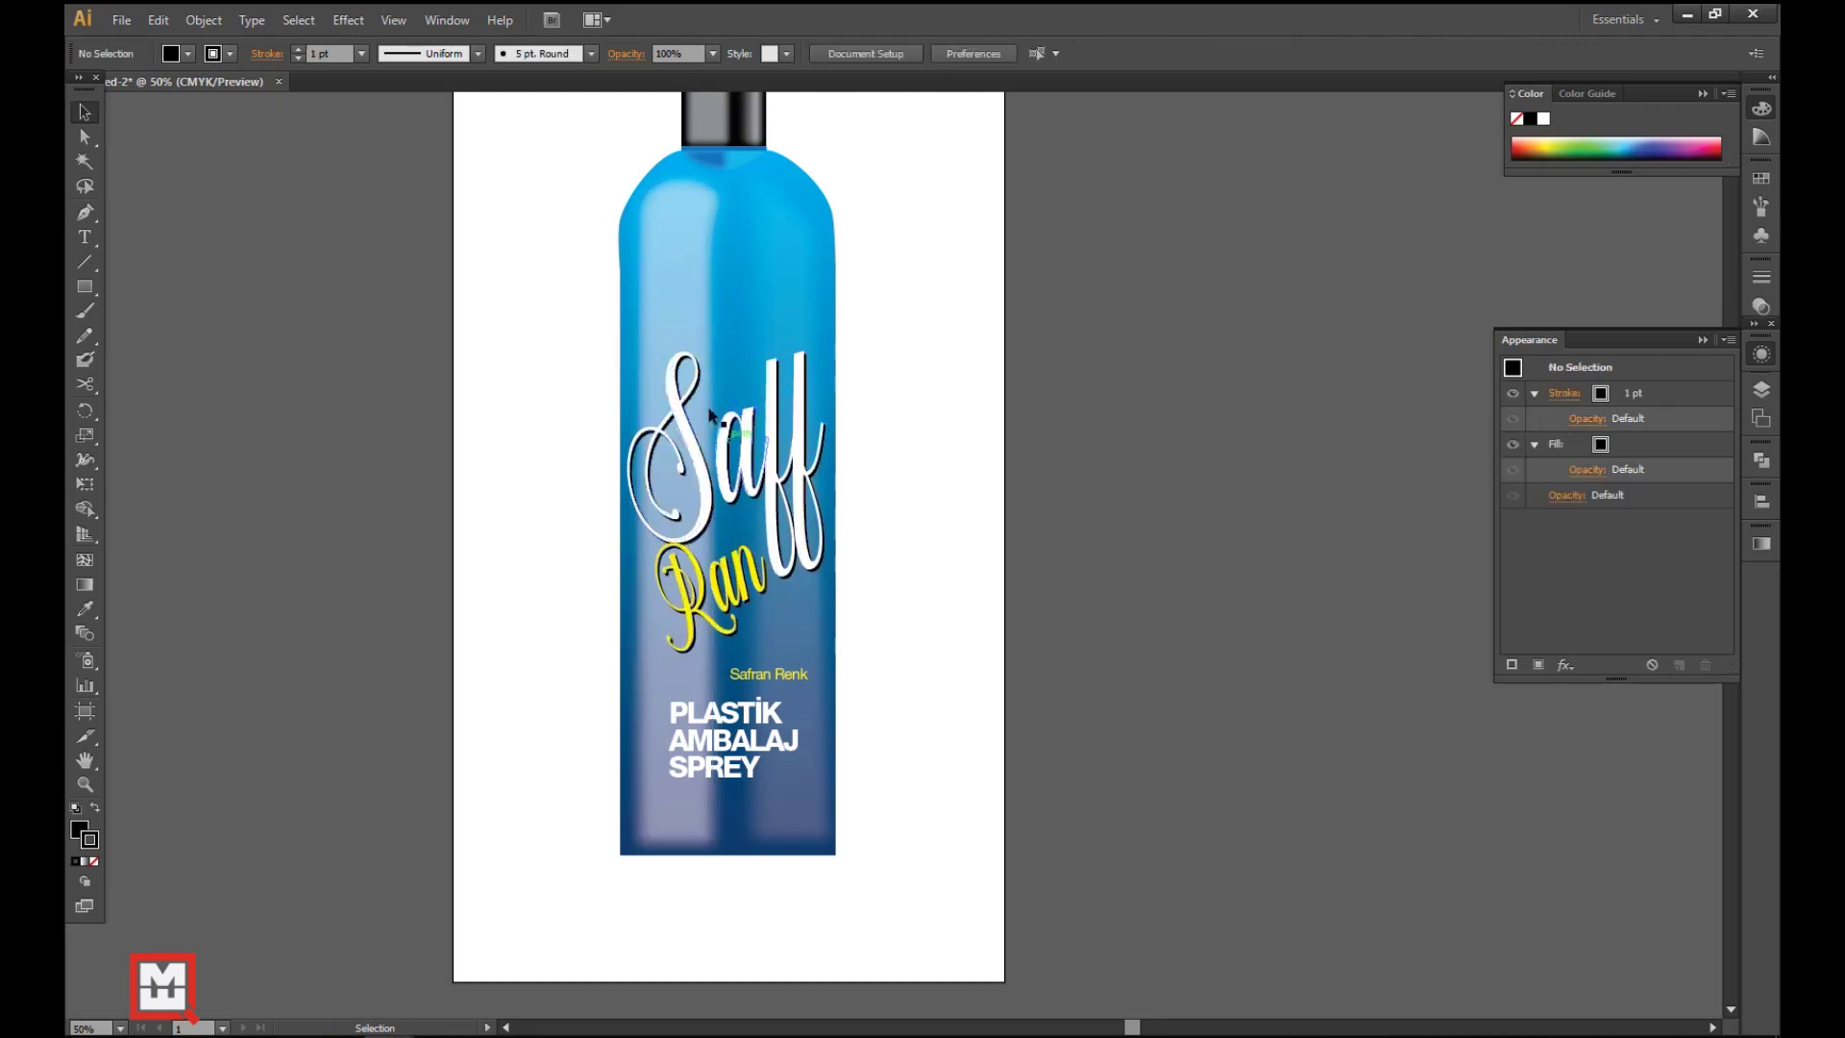
key(ctrl+plus)
key(ctrl+plus)
key(ctrl+plus)
key(ctrl+plus)
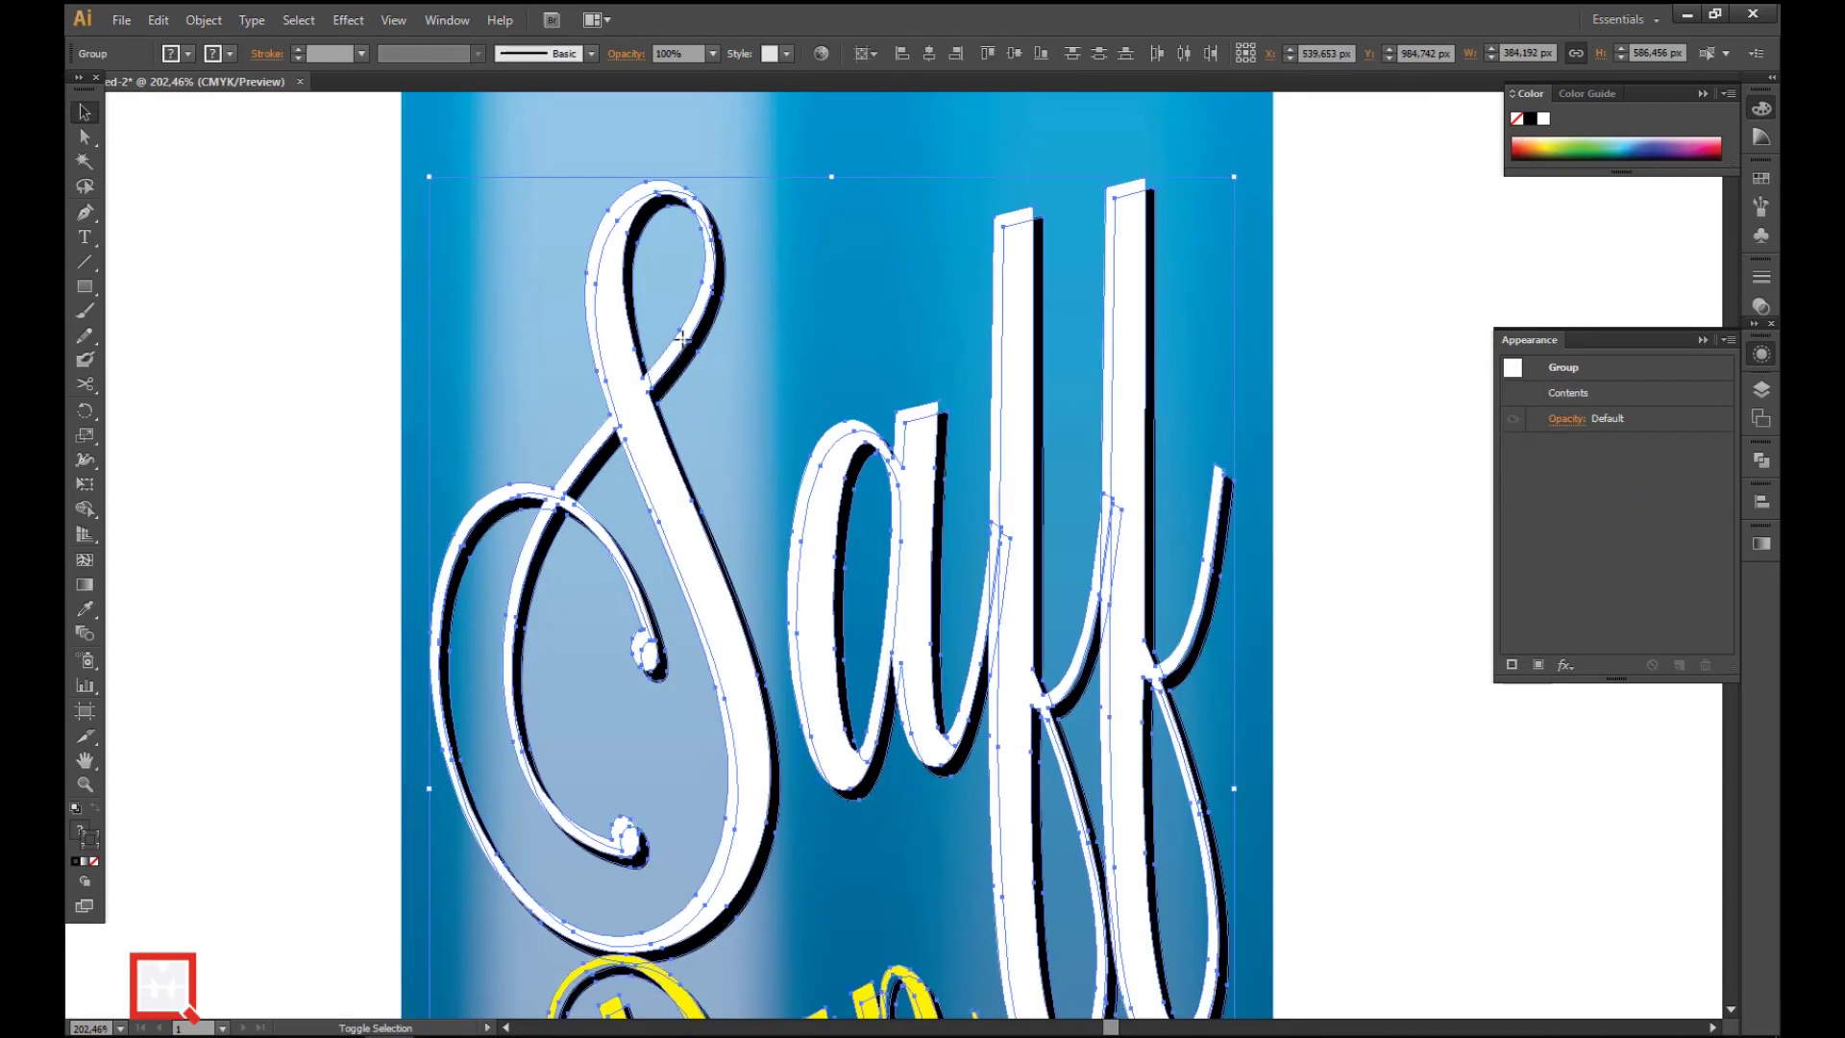
key(ctrl+1)
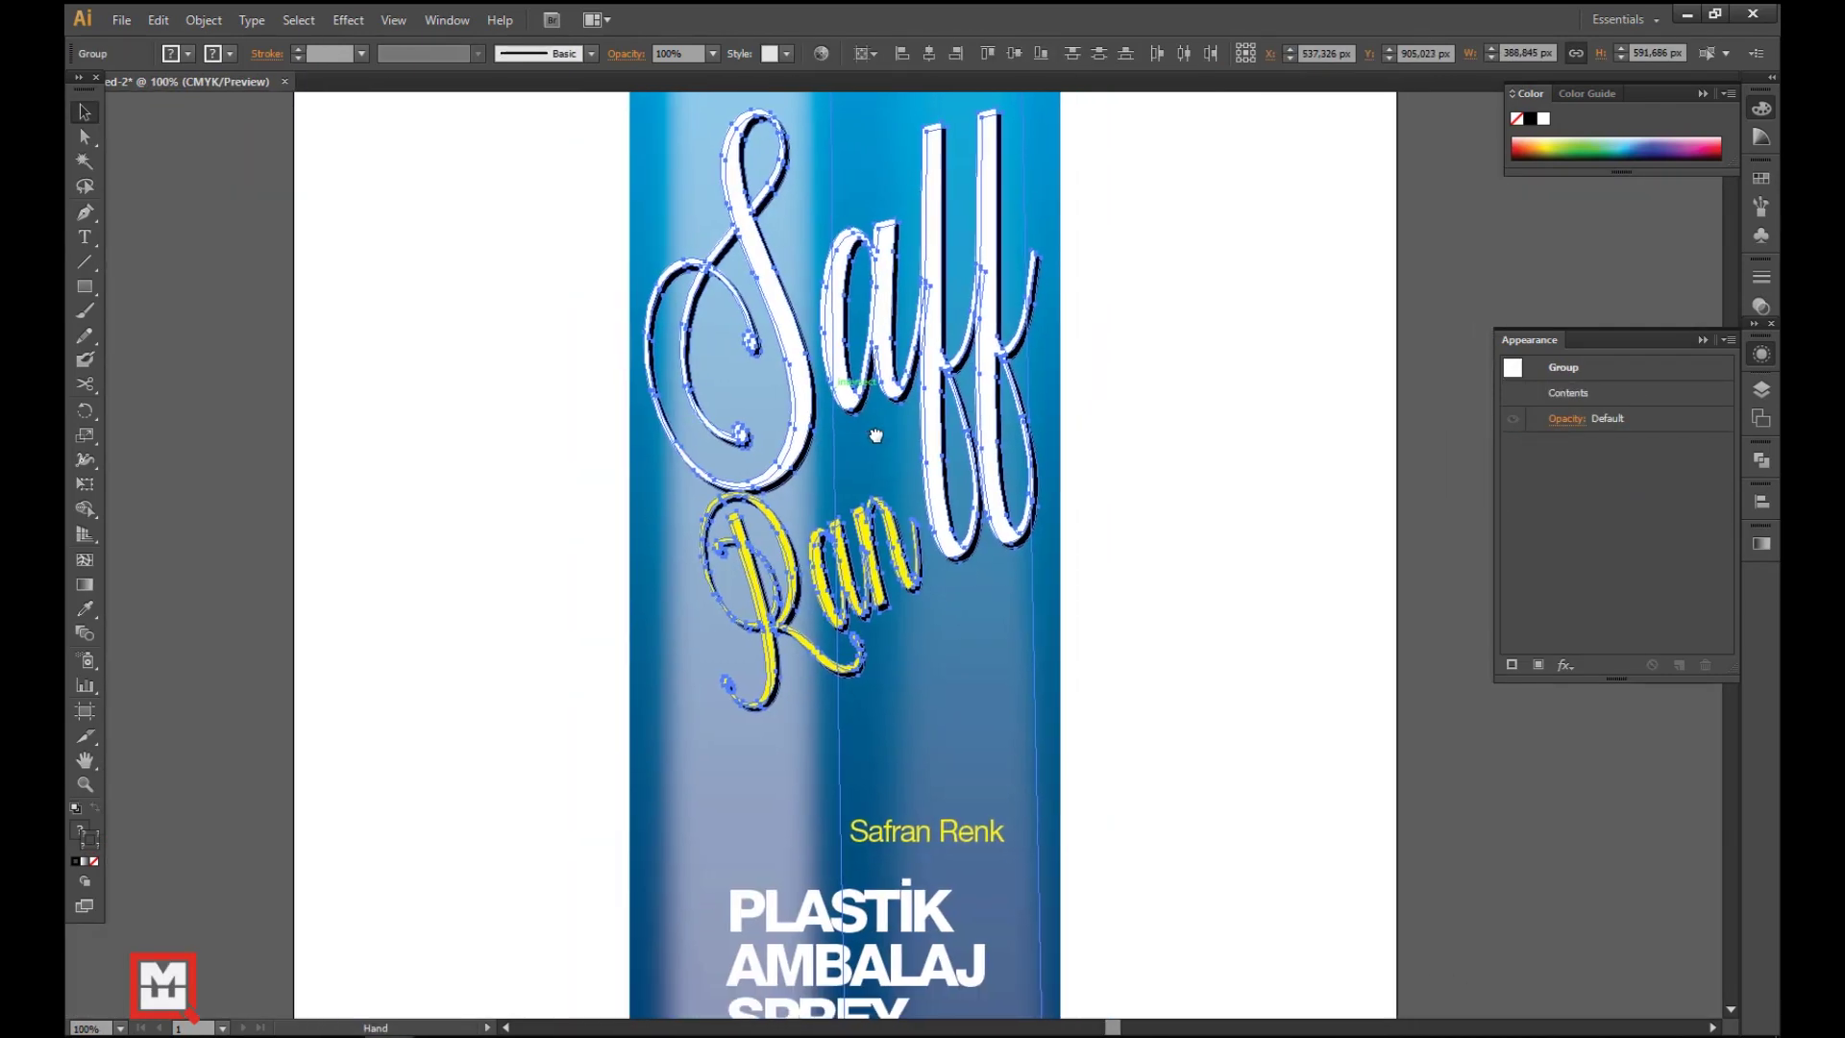
scroll(865, 577, down, 4)
drag(939, 567, 939, 461)
- Draw a circle on the lower left of the bottle below "SPREY" and fill it with orange
click(1288, 625)
drag(85, 287, 144, 336)
drag(399, 623, 494, 717)
click(189, 54)
click(144, 104)
key(Escape)
- Add a lowercase "y" in a script font, convert it to outlines and place it on the orange circle
key(t)
click(472, 553)
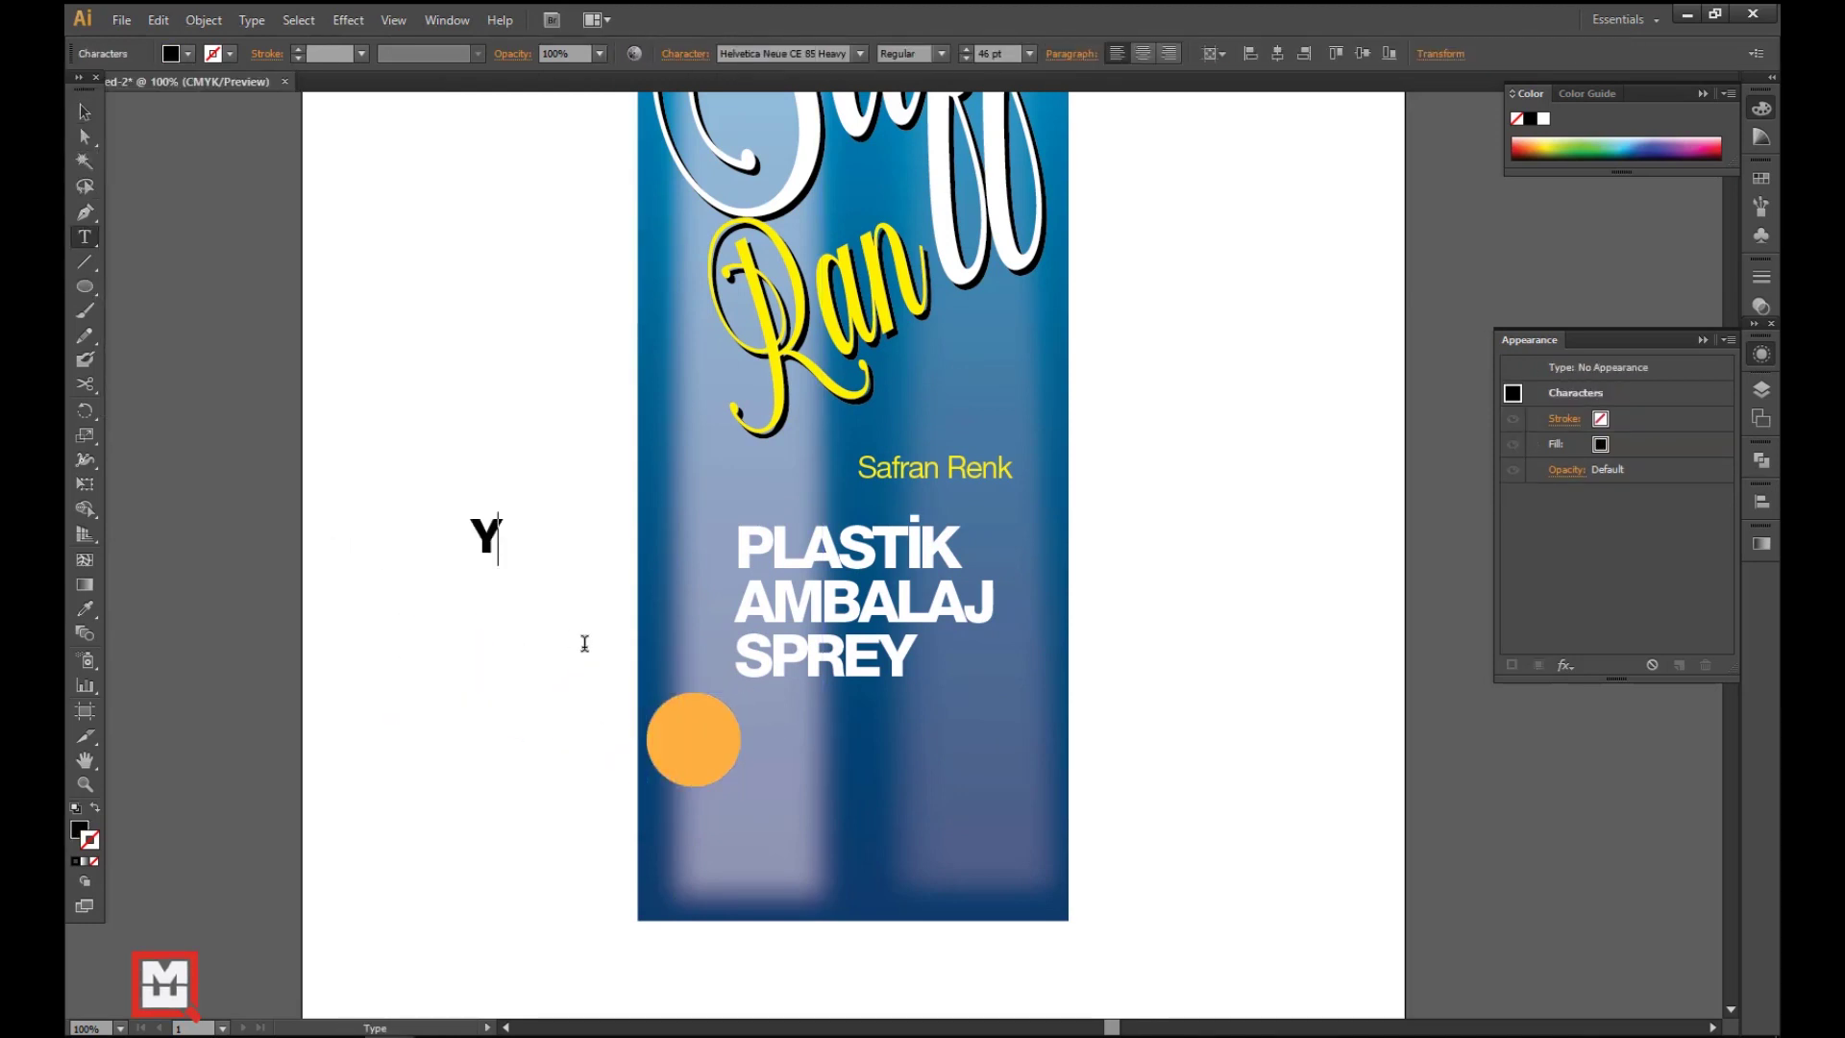
text(y)
click(98, 111)
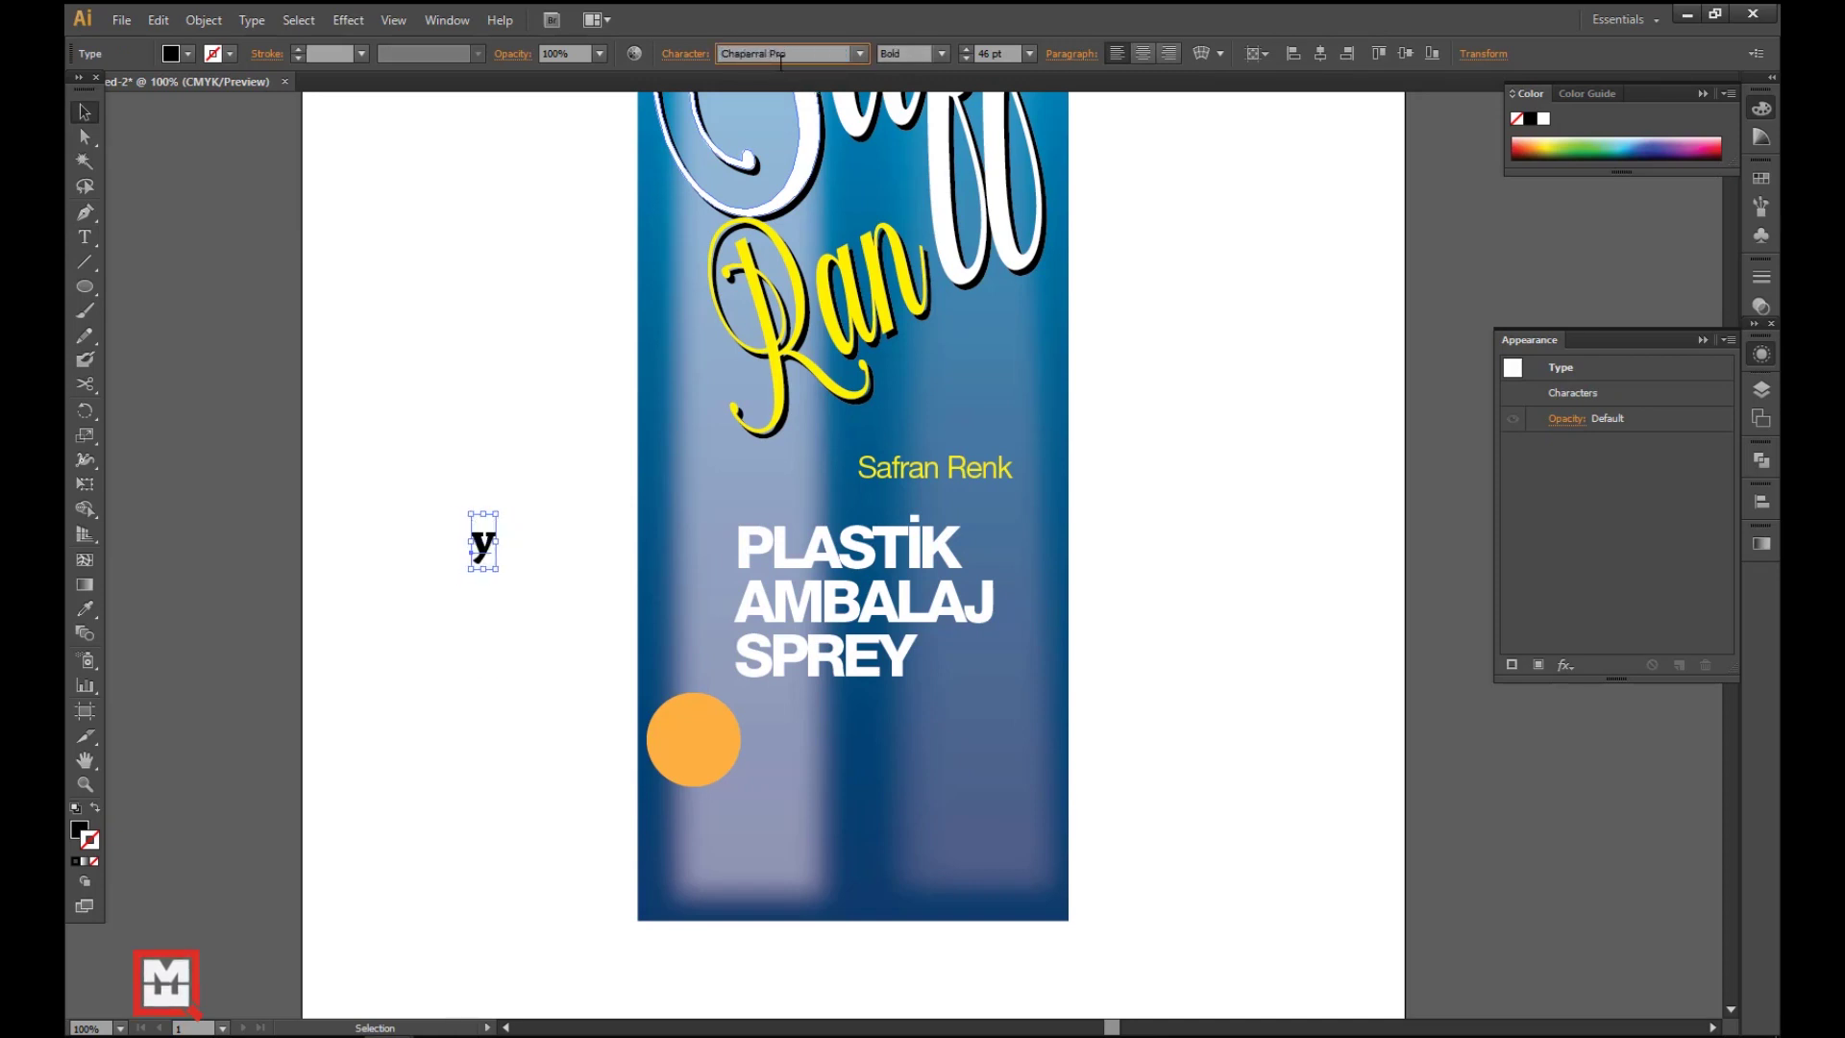
key(ctrl+g)
drag(488, 564, 706, 766)
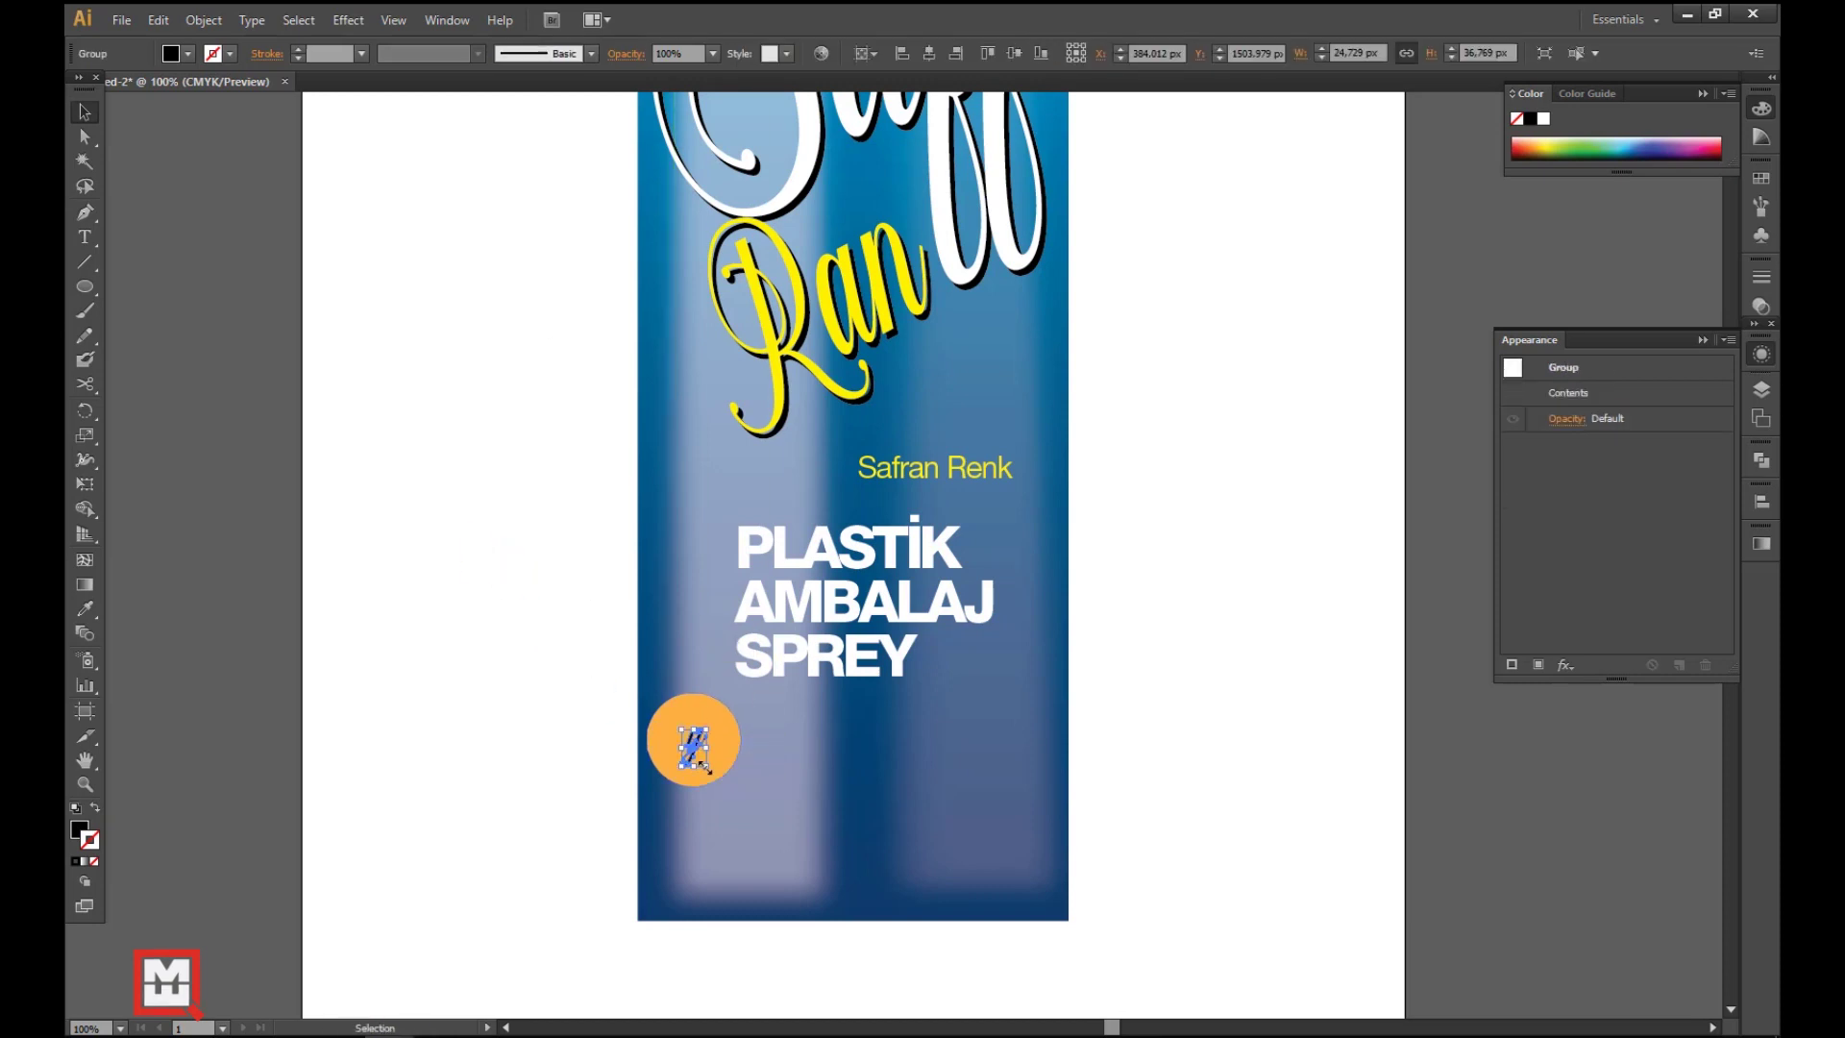
- Enlarge the "y" within its circle and size the grouped badge to 72 px below "SPREY"
drag(615, 641, 863, 898)
drag(732, 492, 737, 478)
mouse_move(810, 577)
mouse_down()
mouse_move(827, 600)
mouse_move(816, 590)
mouse_up()
shift+click(834, 499)
key(ctrl+z)
key(ctrl+z)
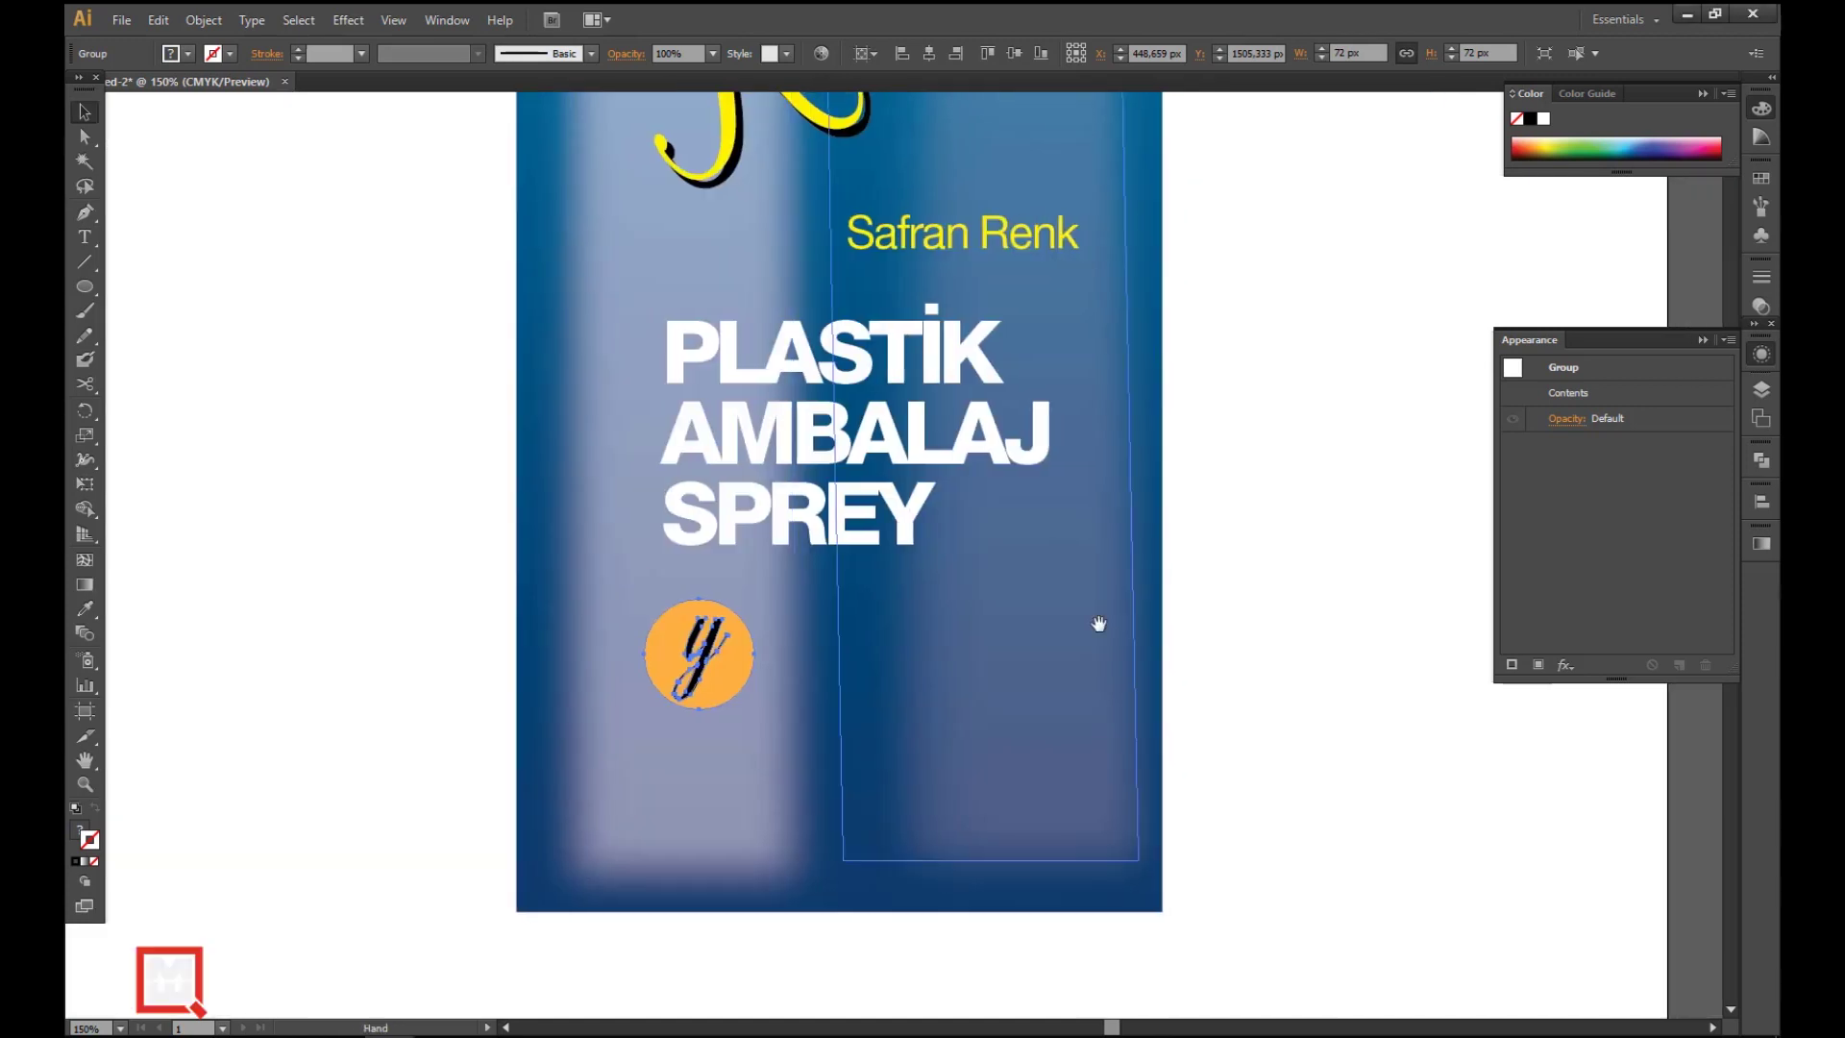
- Paste the paragraph about "Safran" into a new text frame beside the badge and set its size to 12 pt
key(ctrl+shift+a)
key(t)
drag(1226, 736, 779, 597)
key(ctrl+v)
key(ctrl+a)
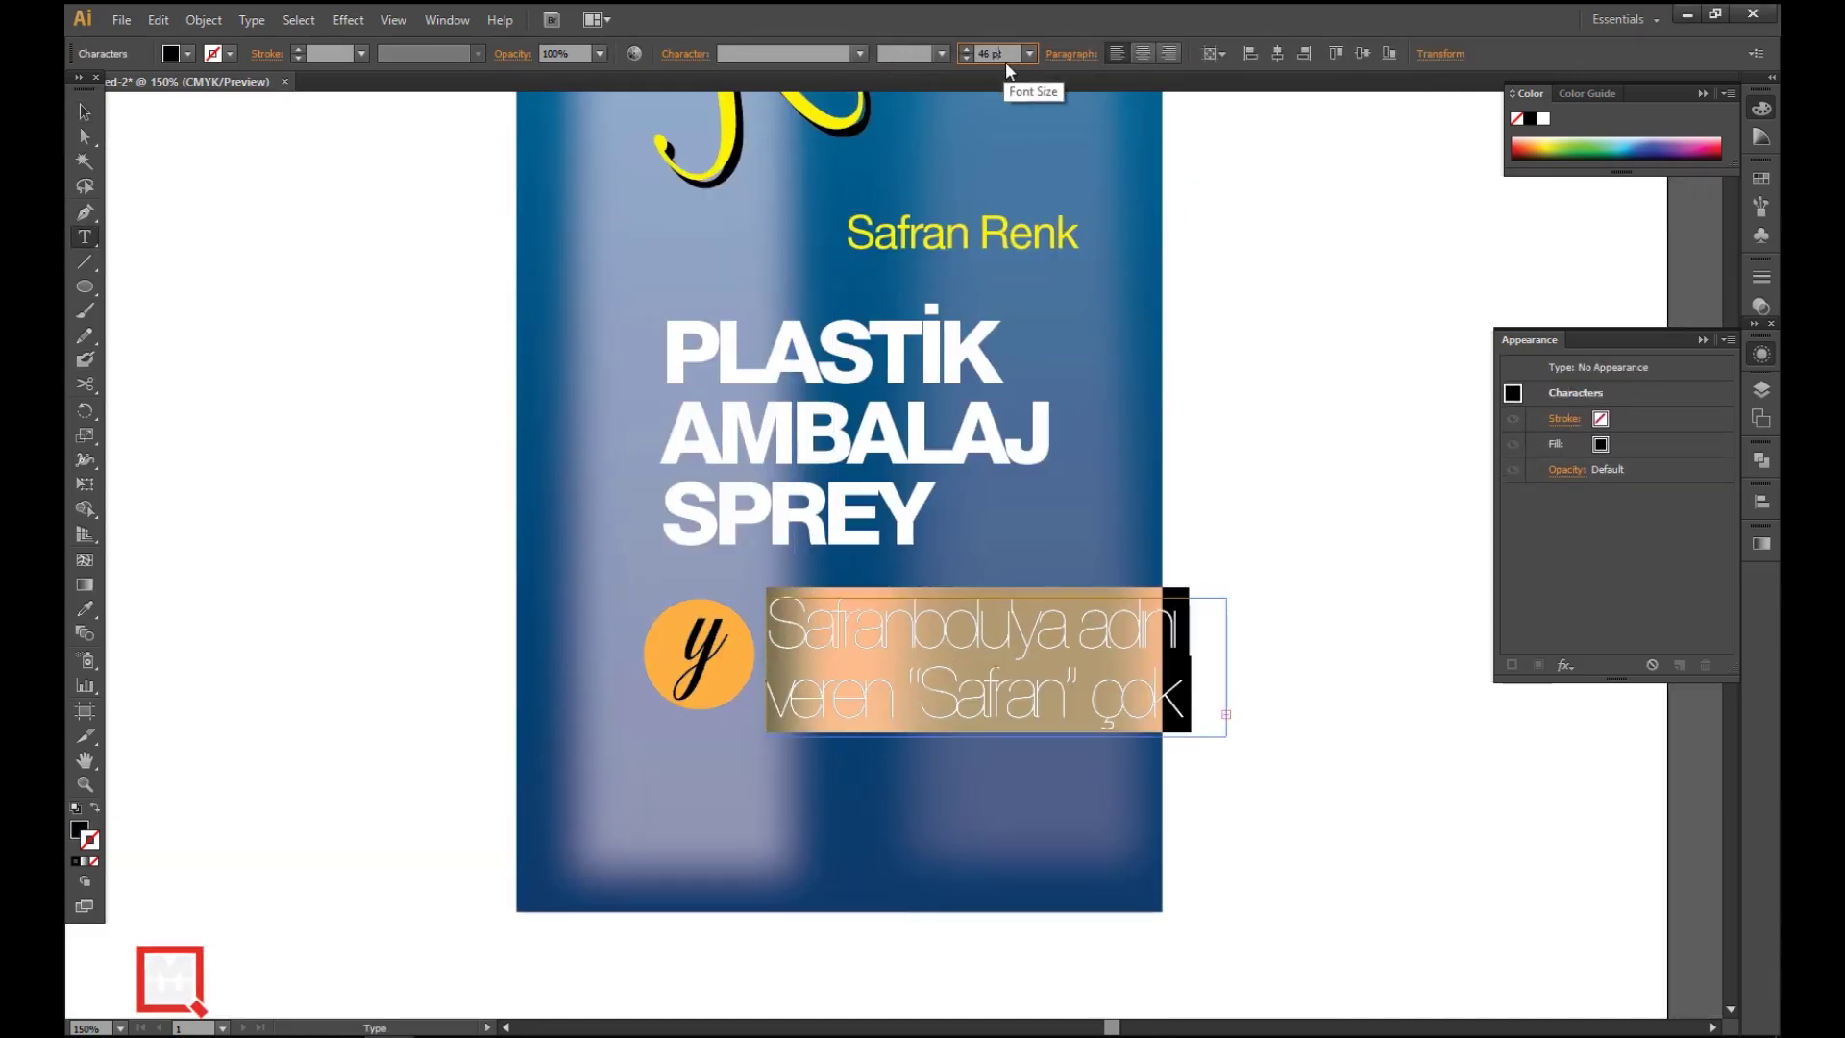
scroll(995, 57, down, 20)
- Reduce the pasted paragraph's line spacing and loosen its letter tracking
click(685, 53)
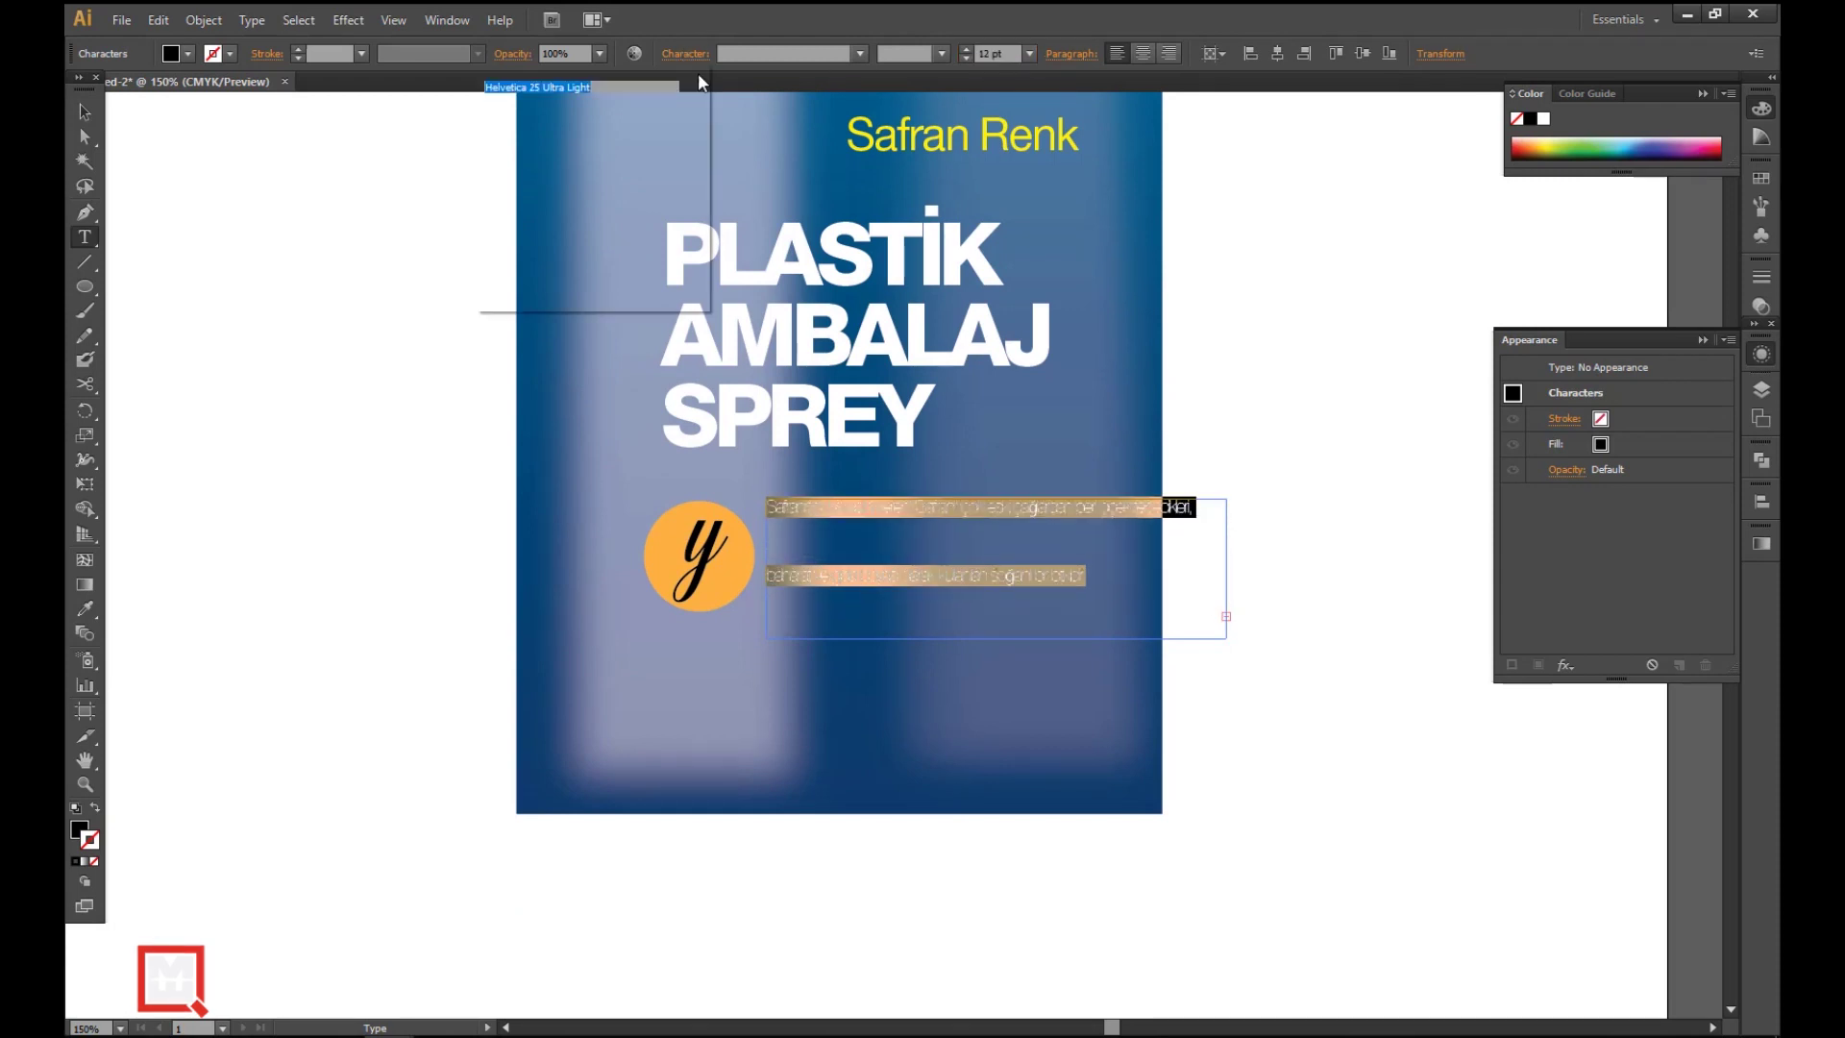
click(694, 149)
click(701, 171)
click(693, 176)
click(711, 338)
click(158, 175)
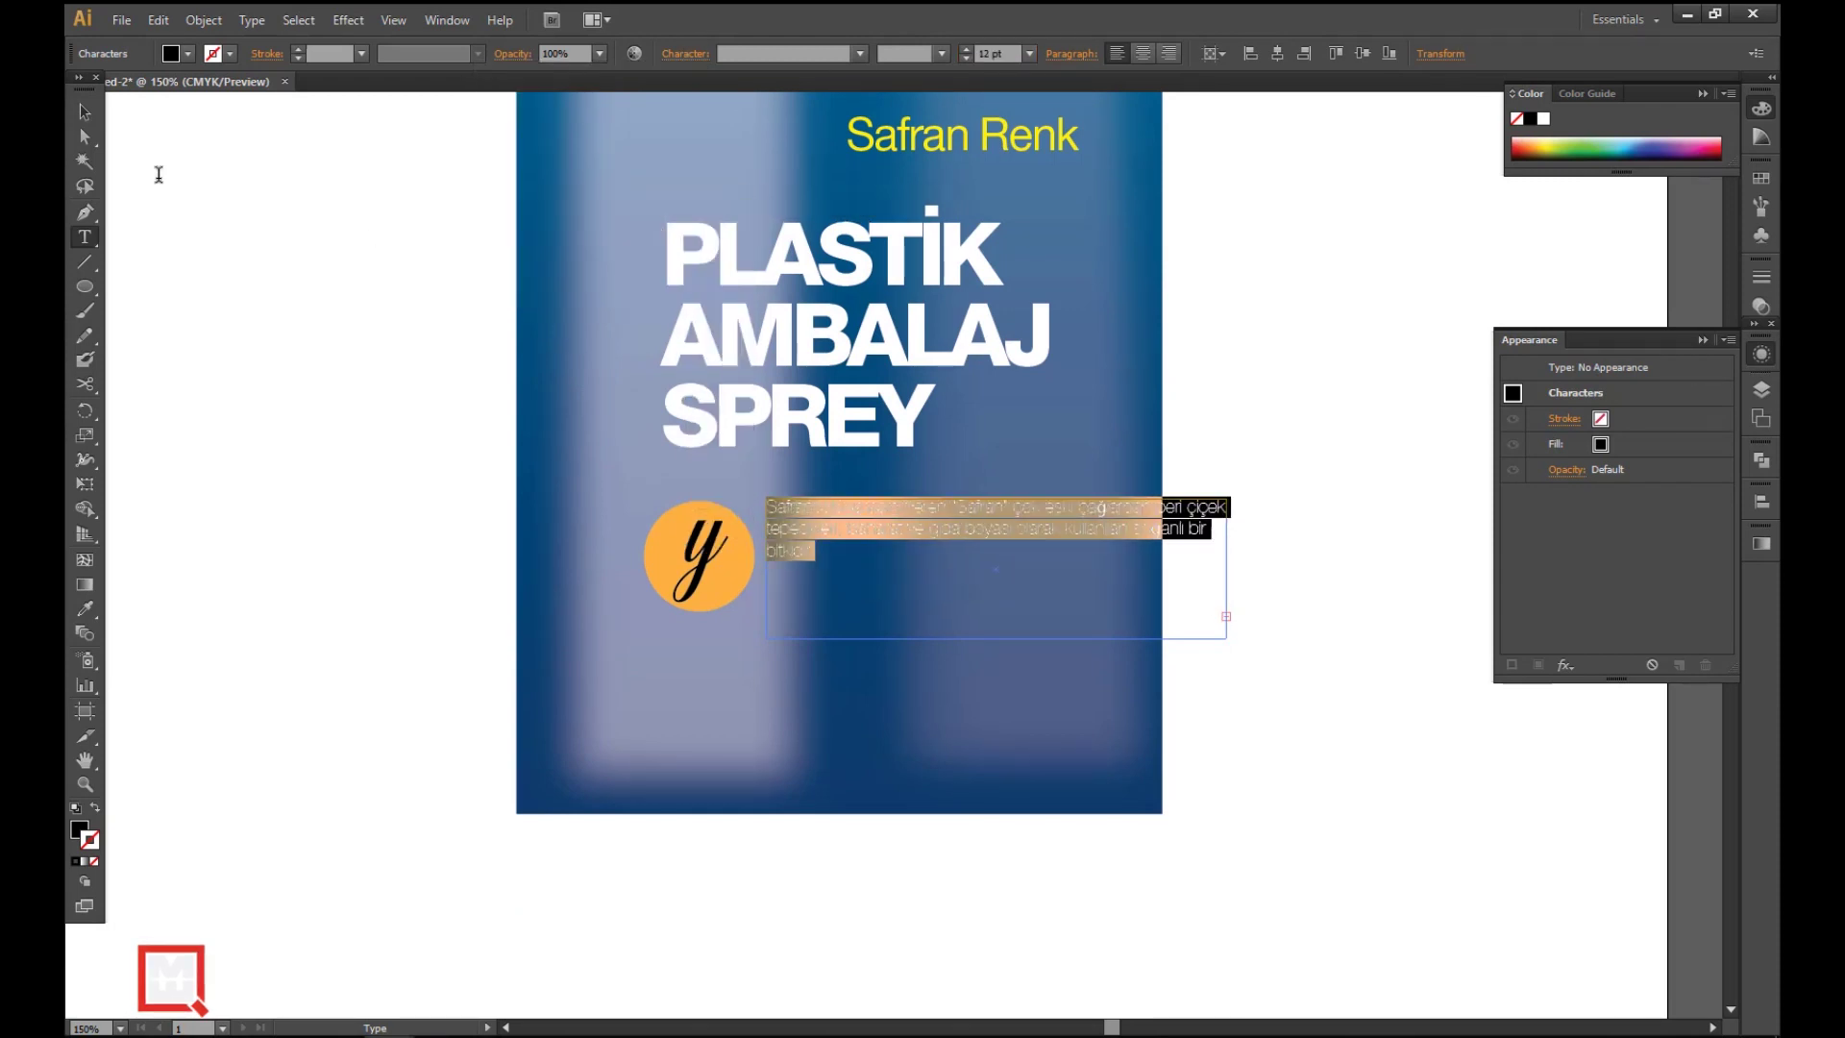
- Narrow the paragraph's text frame to fit within the bottle and align it beside the badge
click(85, 114)
drag(1227, 638, 1074, 694)
drag(892, 526, 892, 540)
scroll(1215, 502, down, 6)
scroll(788, 815, up, 10)
- Fill the paragraph with white and set it to 13 pt in Helvetica Neue CE 25 Ultra Light
click(775, 613)
click(189, 54)
click(104, 106)
click(966, 49)
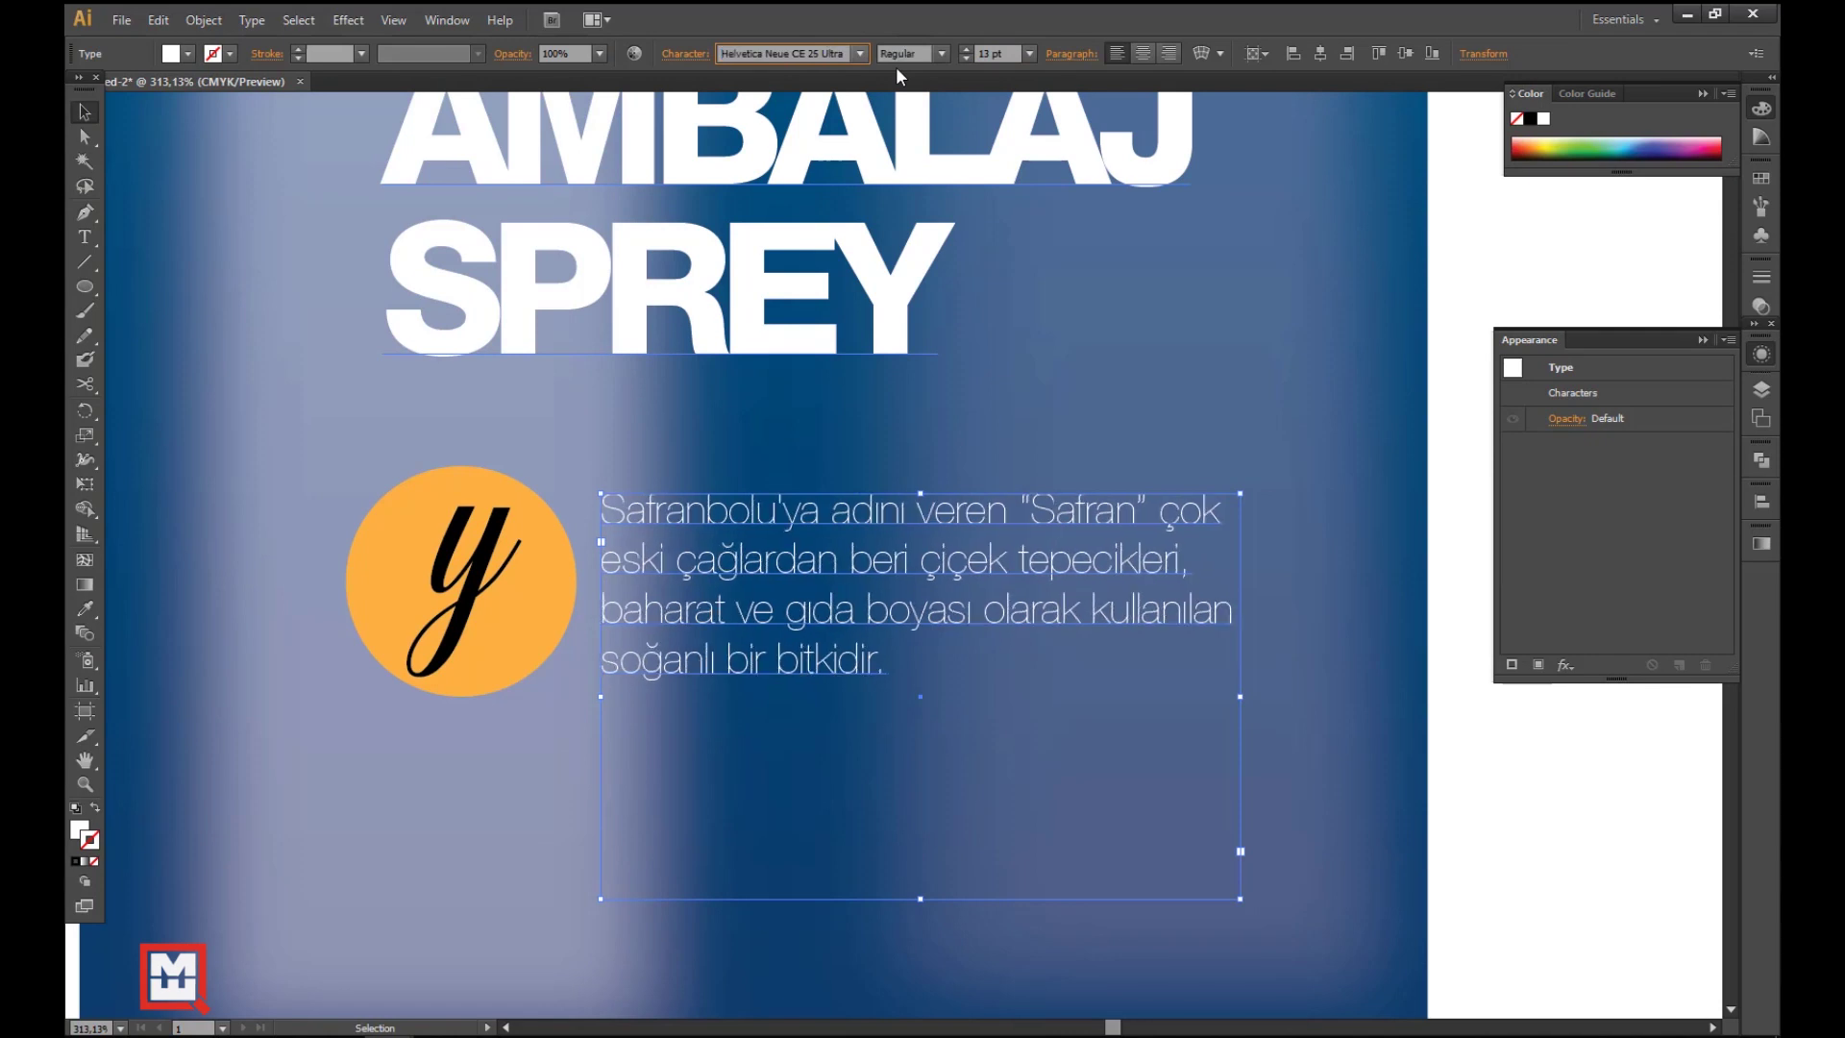
click(1080, 754)
click(565, 636)
ctrl+alt+click(686, 691)
scroll(1058, 679, down, 4)
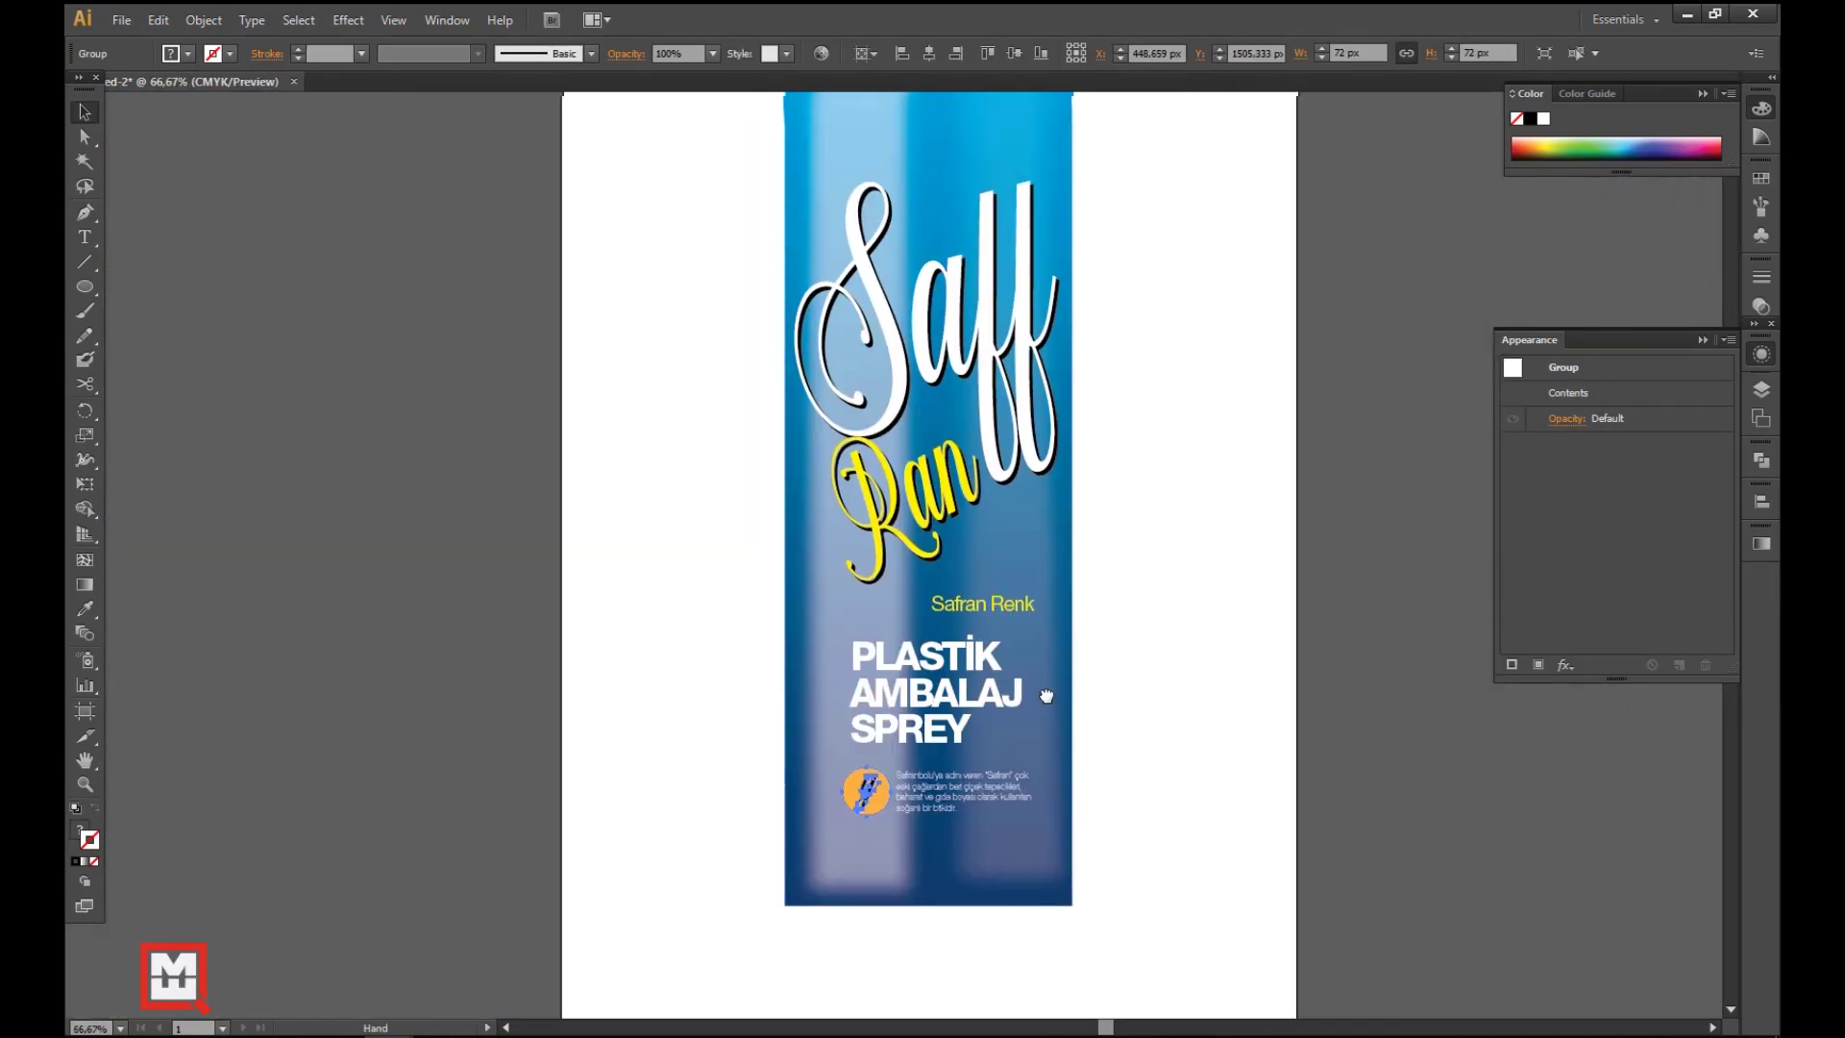
- Enlarge the "PLASTİK AMBALAJ SPREY" block to the width of the badge and paragraph, and nudge the paragraph down slightly
click(1014, 780)
drag(1140, 897, 1140, 897)
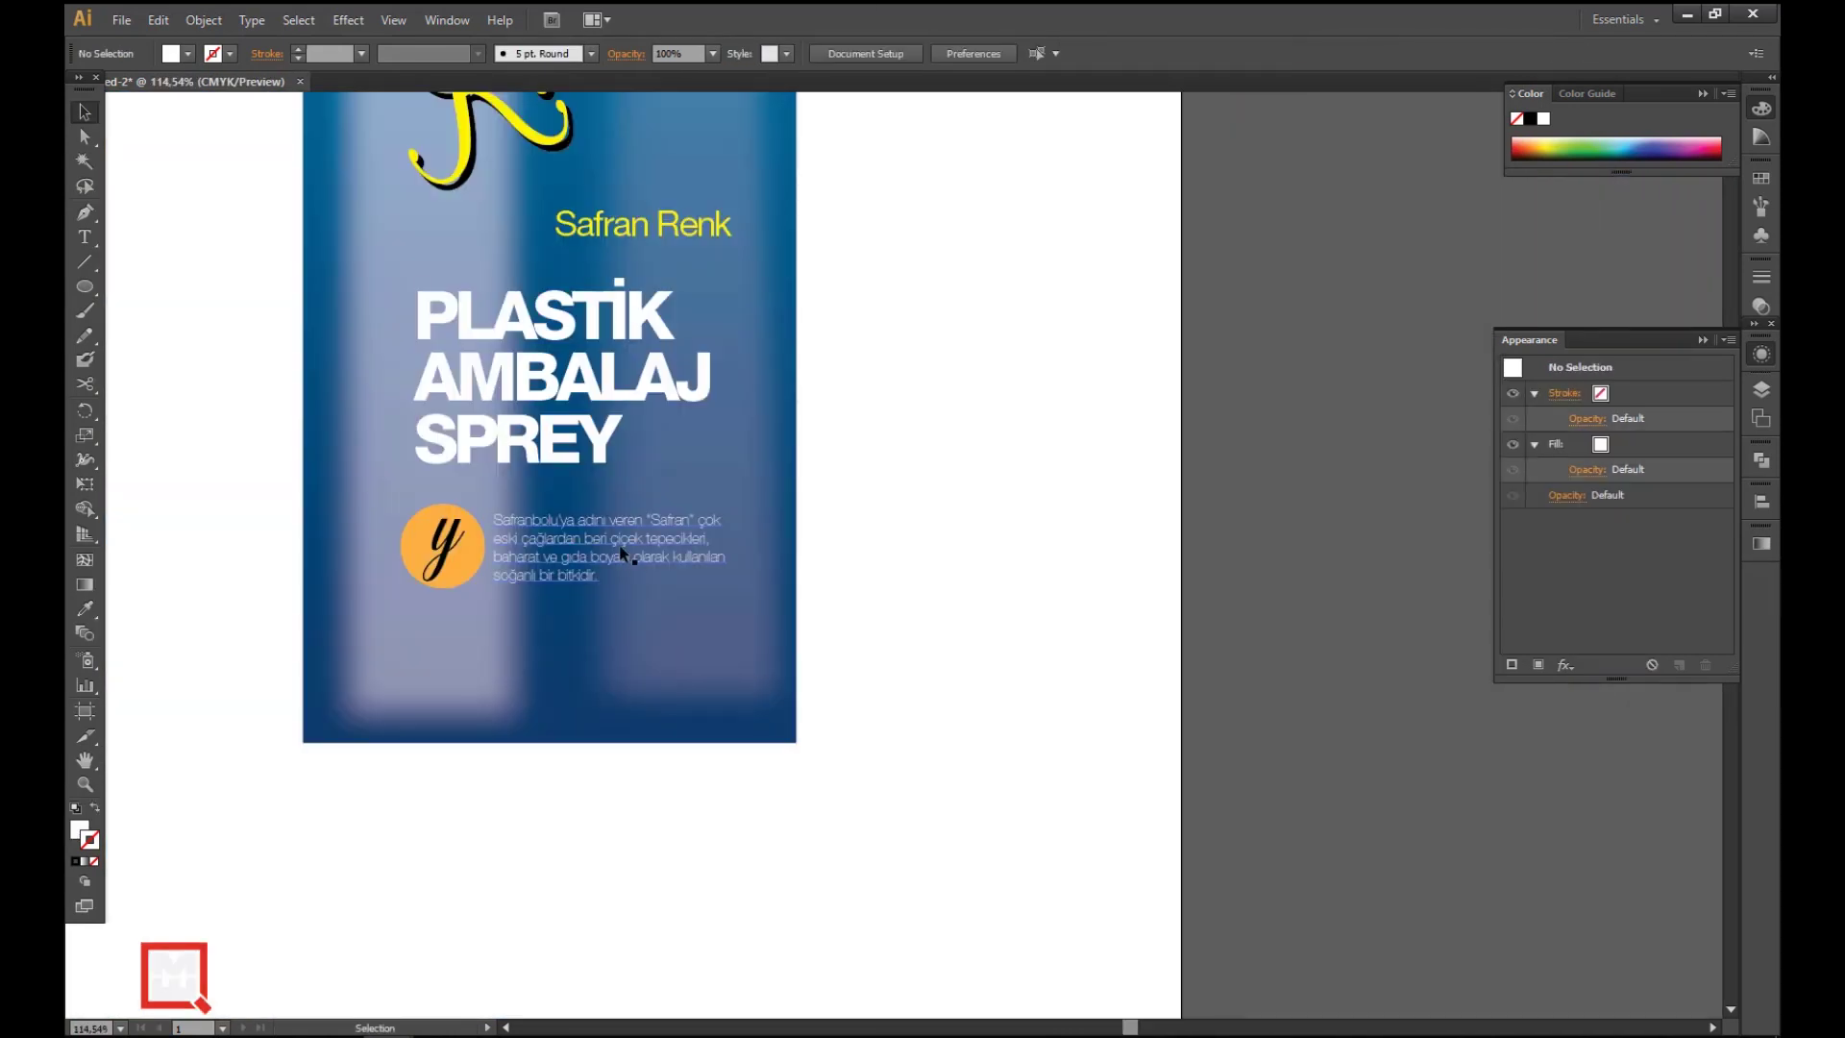
click(616, 548)
click(539, 317)
drag(700, 481, 730, 503)
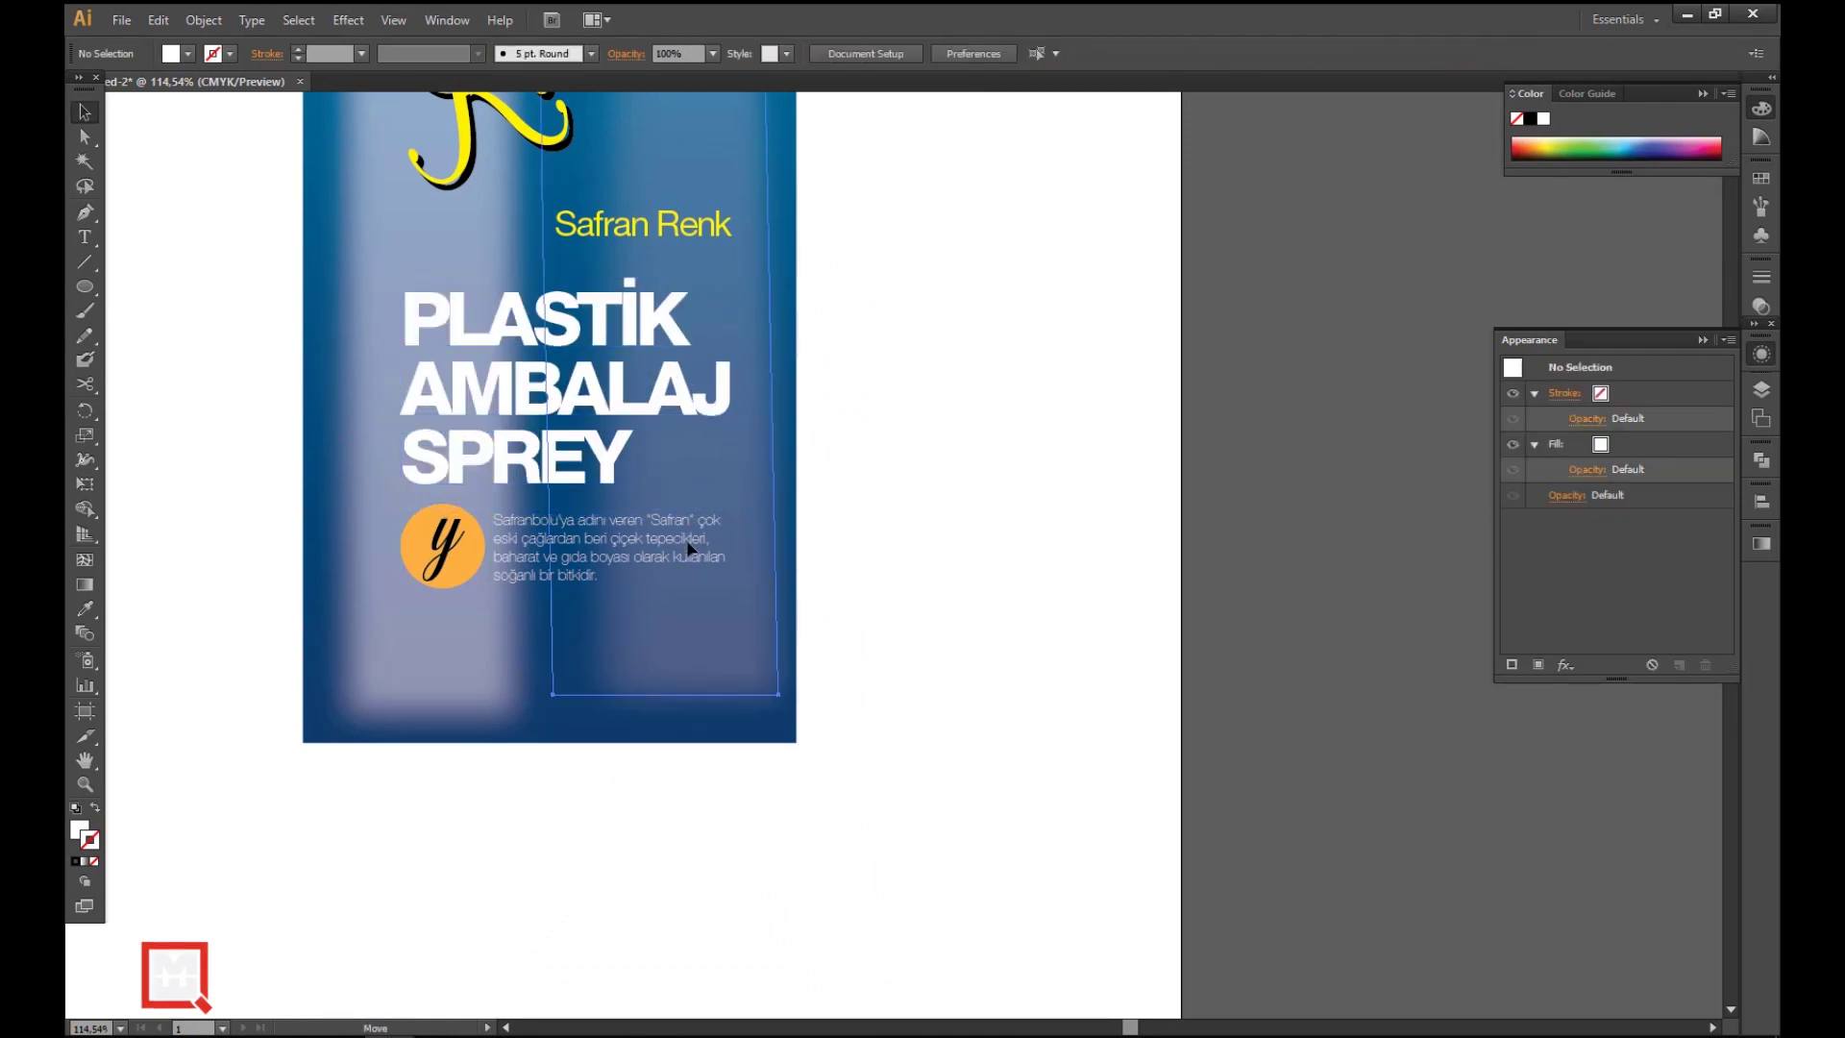
click(501, 576)
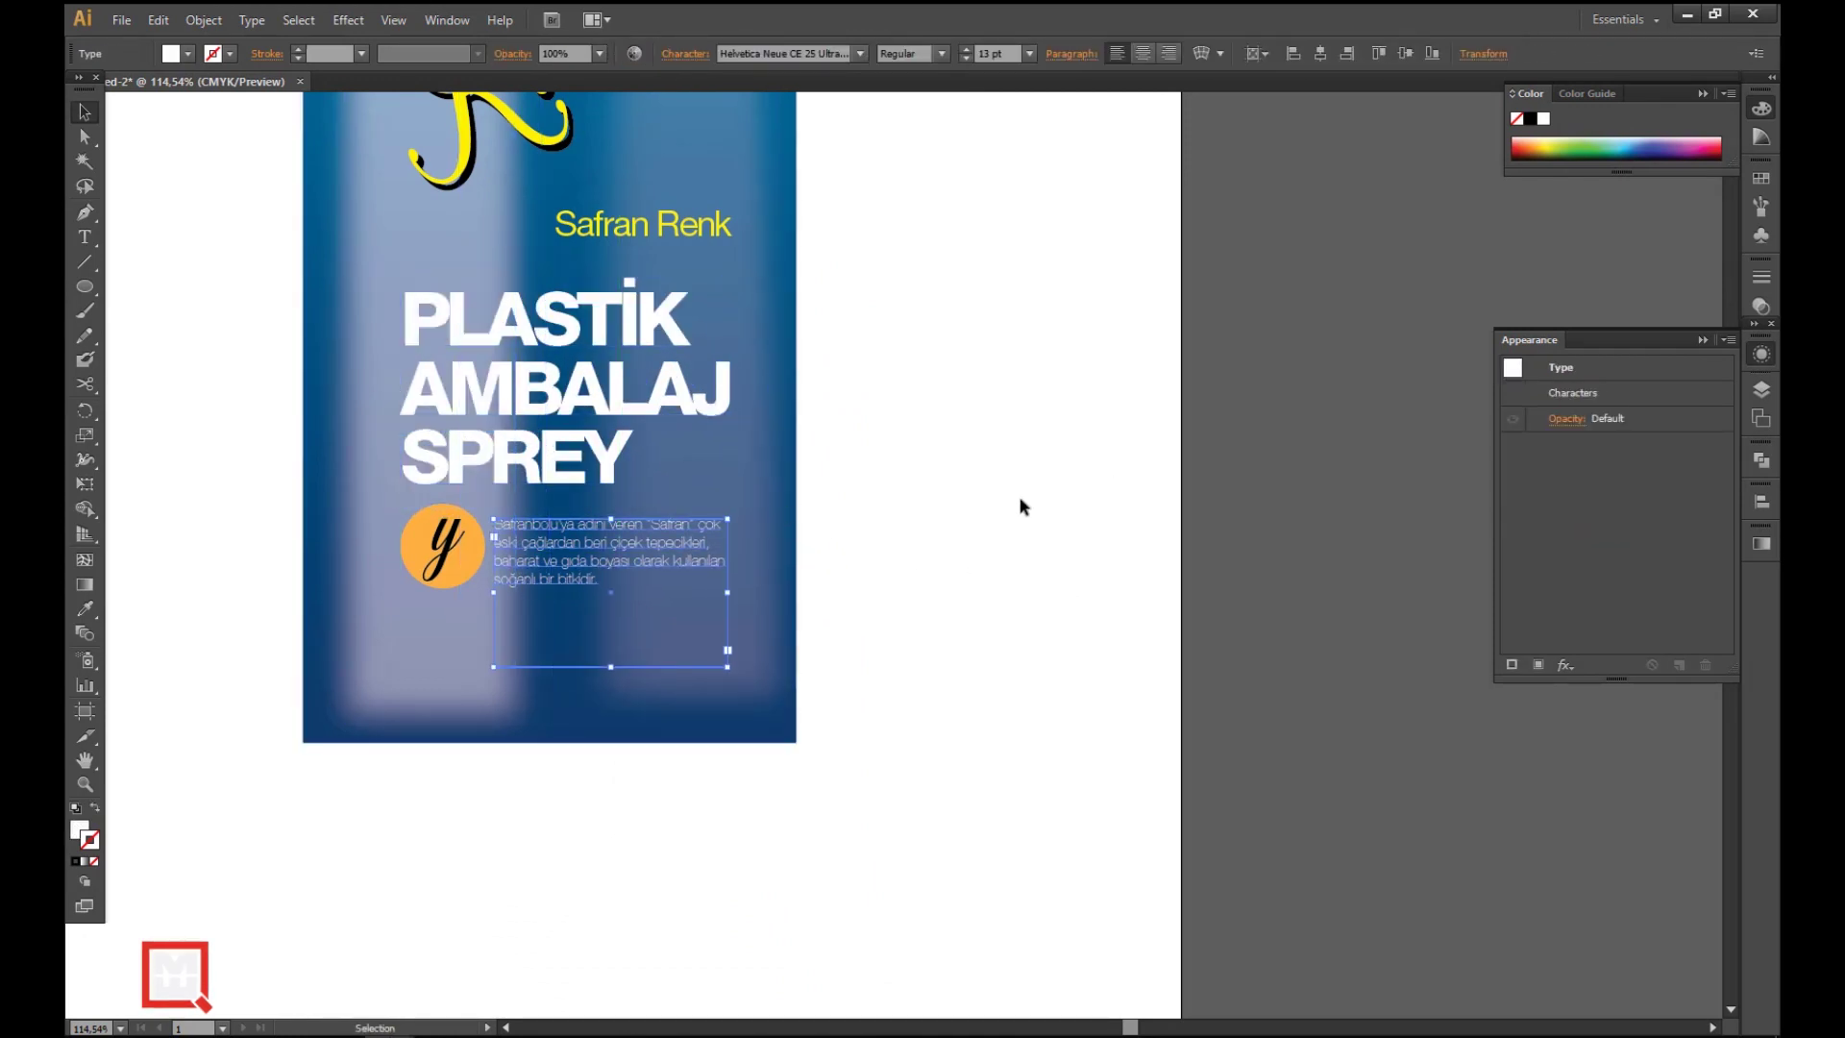
- Group the whole labelled bottle and shrink it in the upper part of the artboard
click(853, 459)
key(ctrl+minus)
key(ctrl+minus)
key(ctrl+minus)
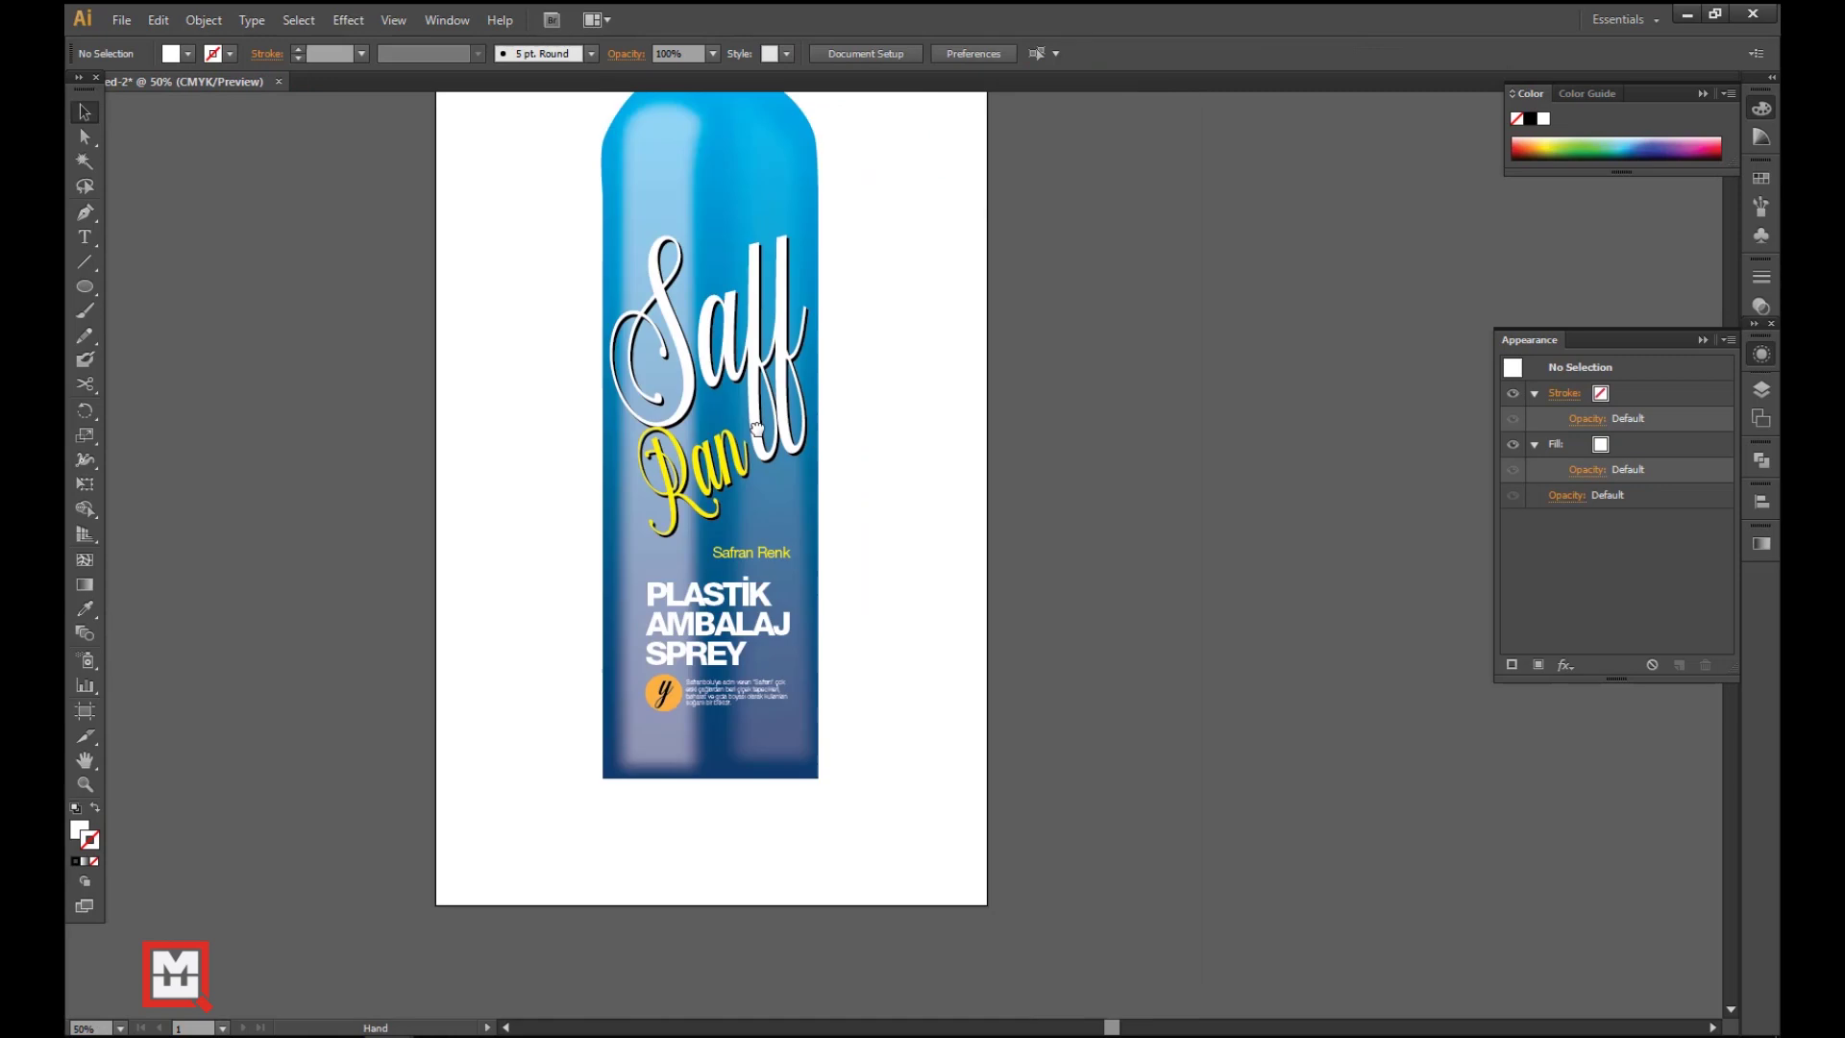
key(ctrl+minus)
drag(552, 216, 933, 826)
key(ctrl+g)
drag(824, 244, 802, 328)
click(932, 502)
drag(519, 240, 1143, 760)
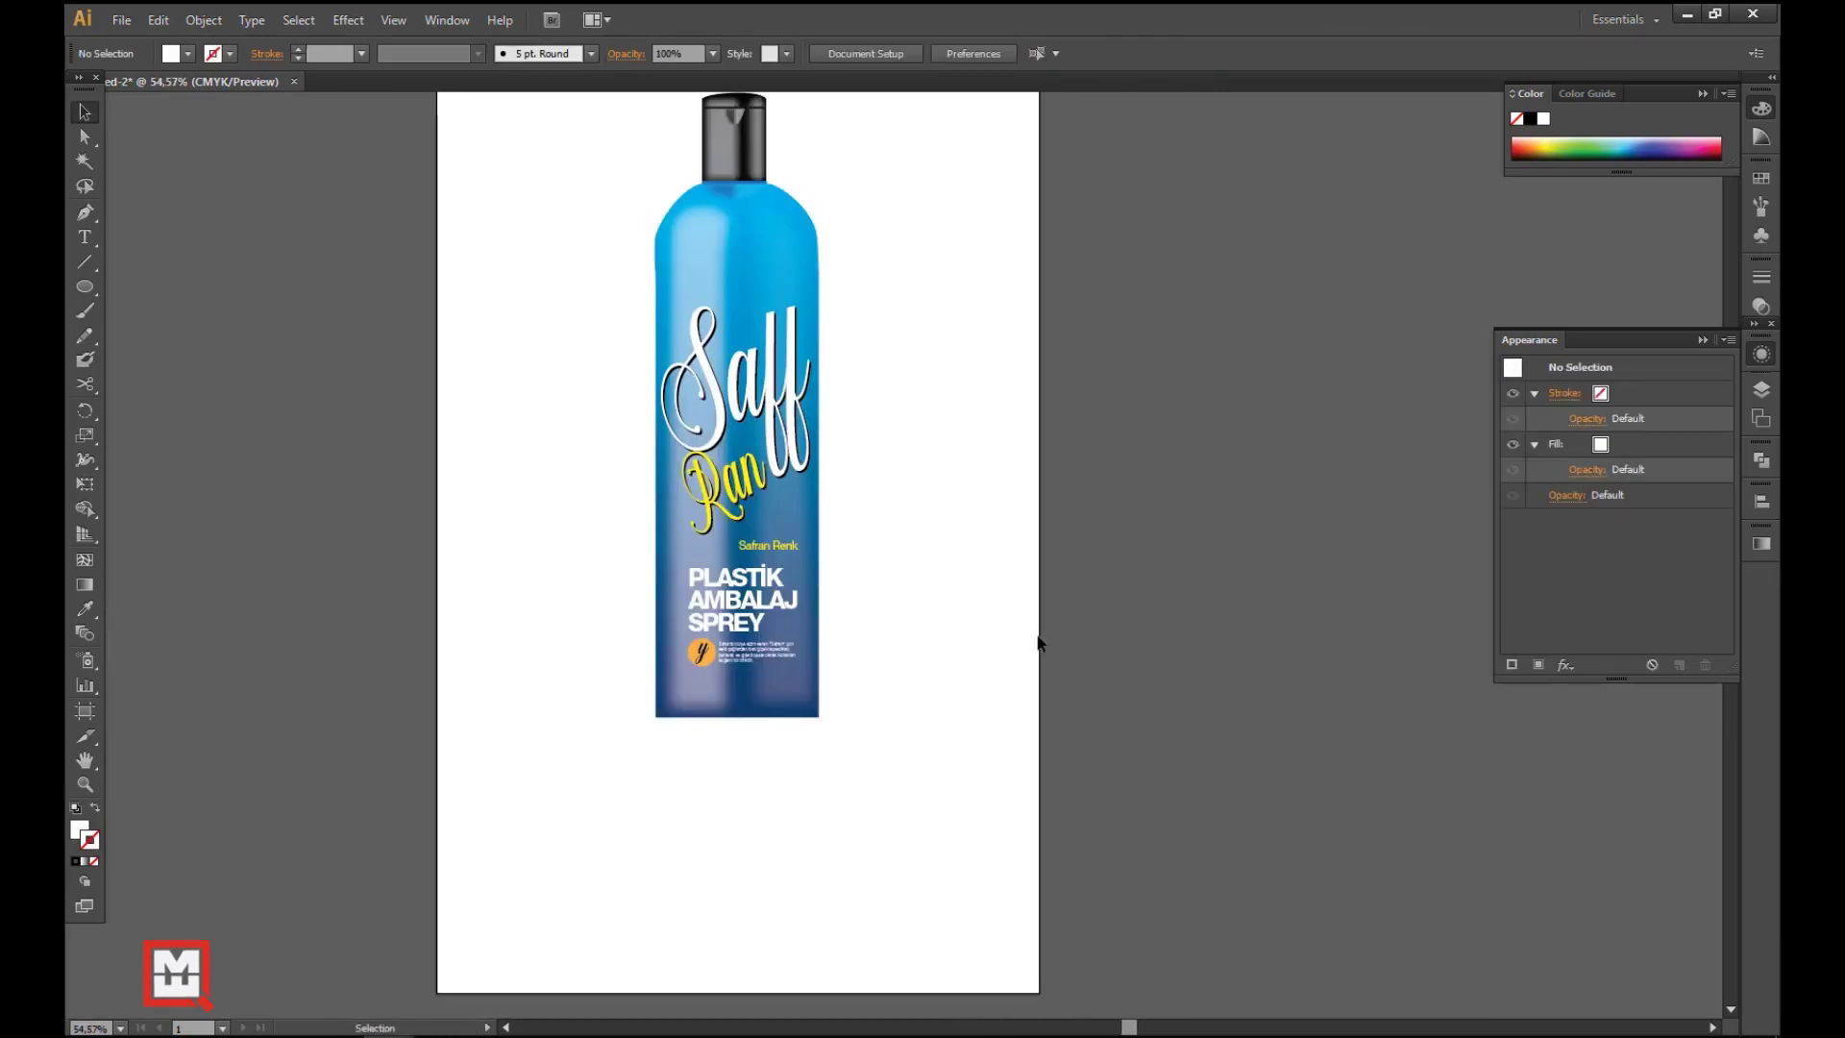
- Draw a flat ellipse about 508 px wide and 95 px high across the bottle's base and fill it with grey
drag(588, 703, 873, 757)
click(189, 54)
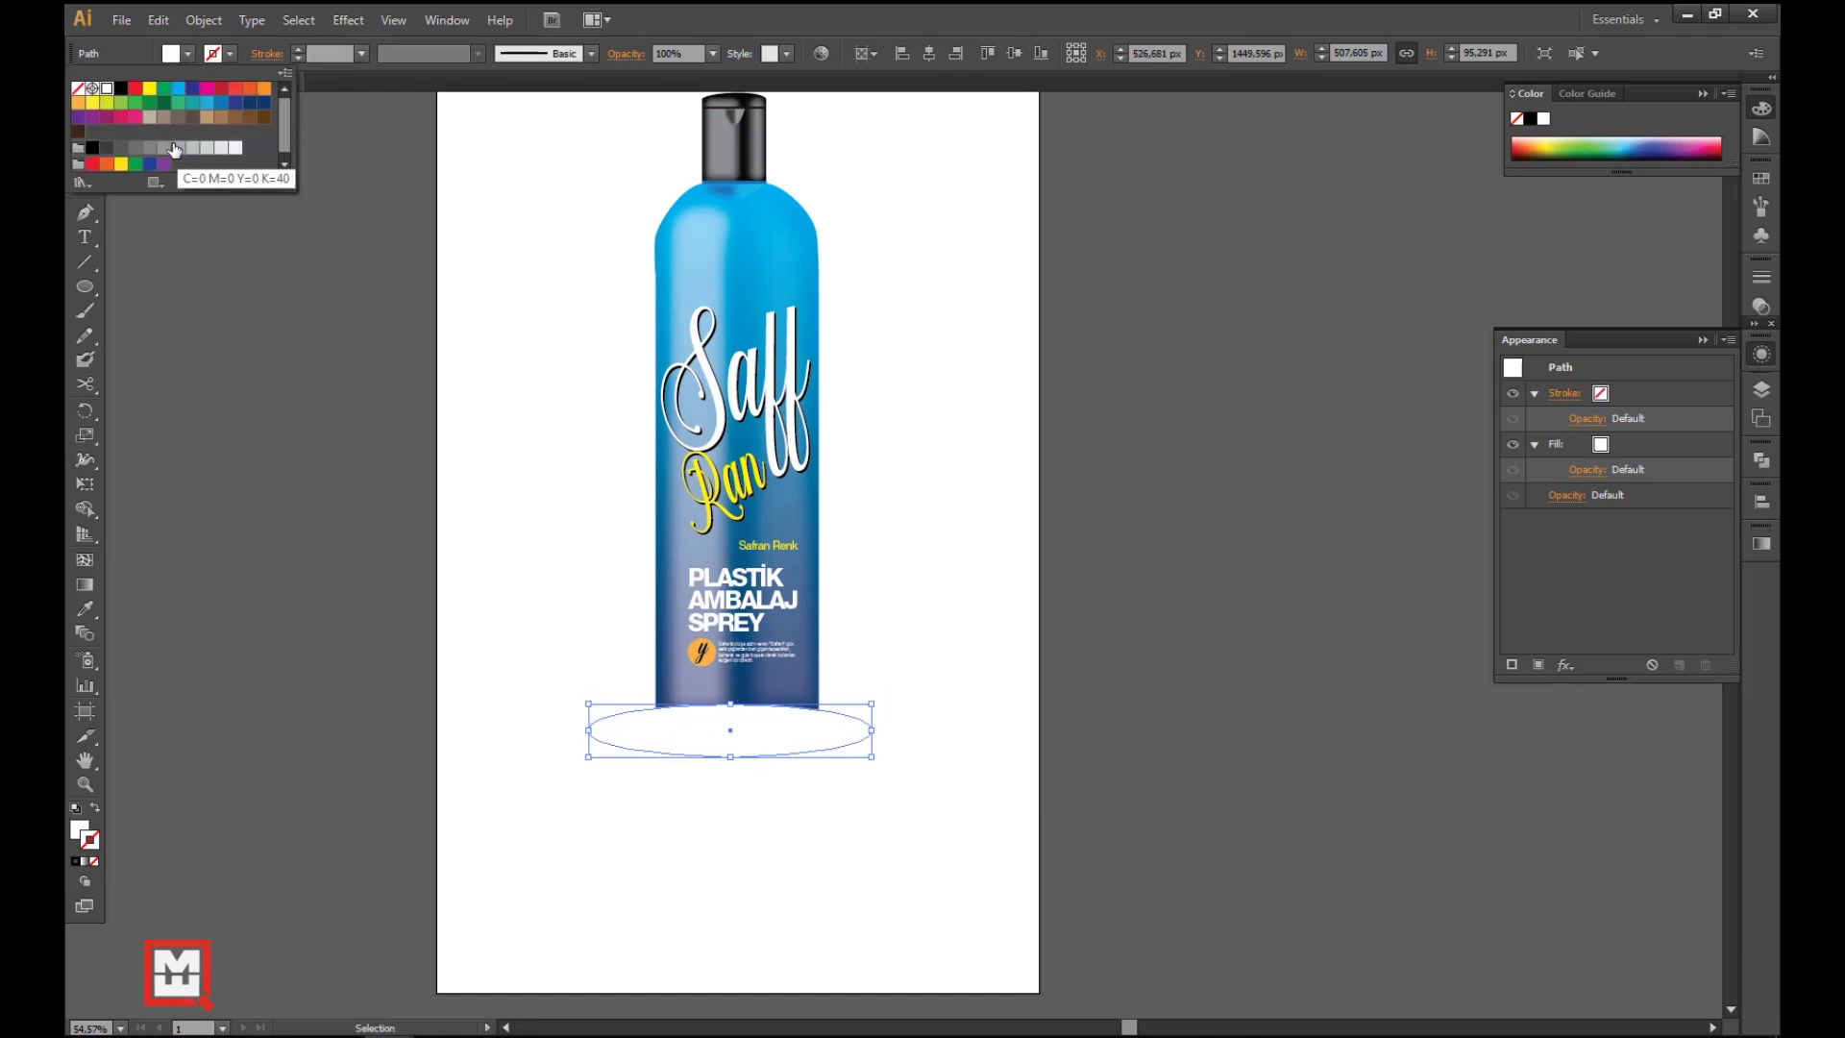
click(144, 91)
key(v)
- Apply a 22.8-pixel Gaussian Blur to the grey ellipse and send it to the back behind the bottle
click(348, 20)
mouse_move(413, 358)
click(625, 362)
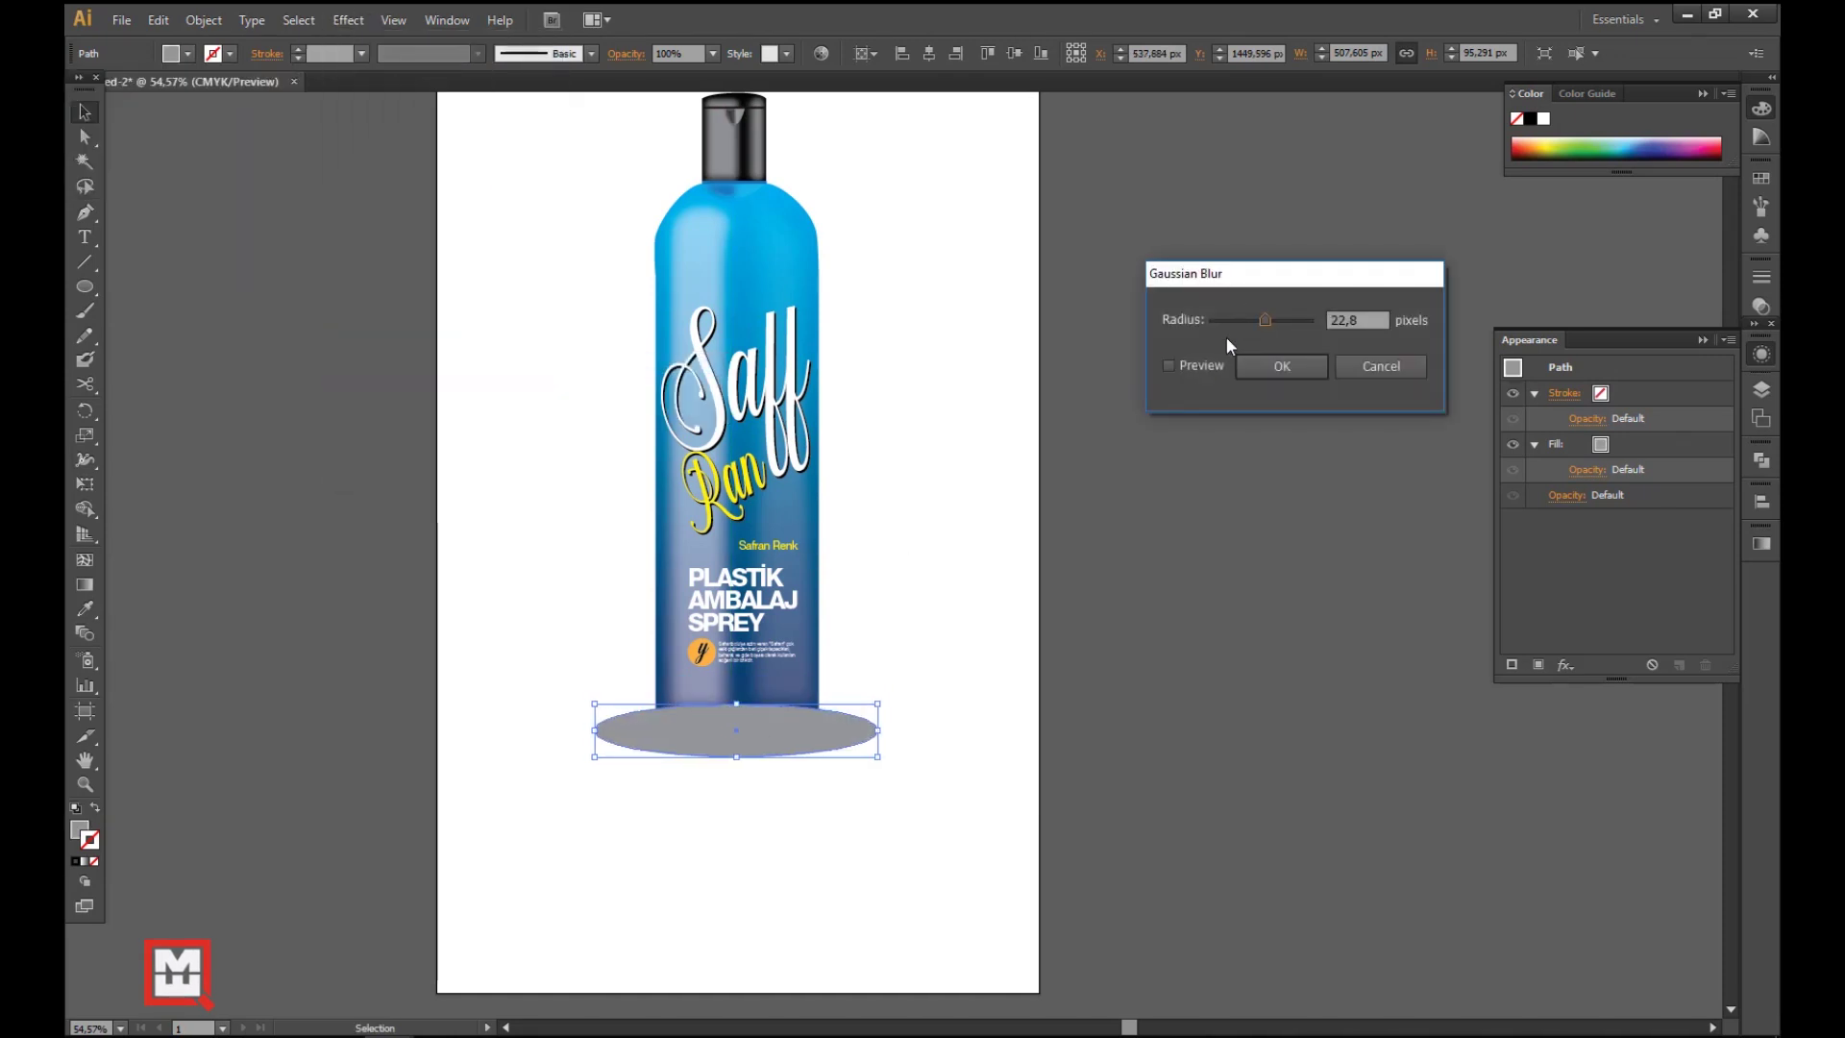
click(1282, 366)
right_click(810, 718)
mouse_move(955, 686)
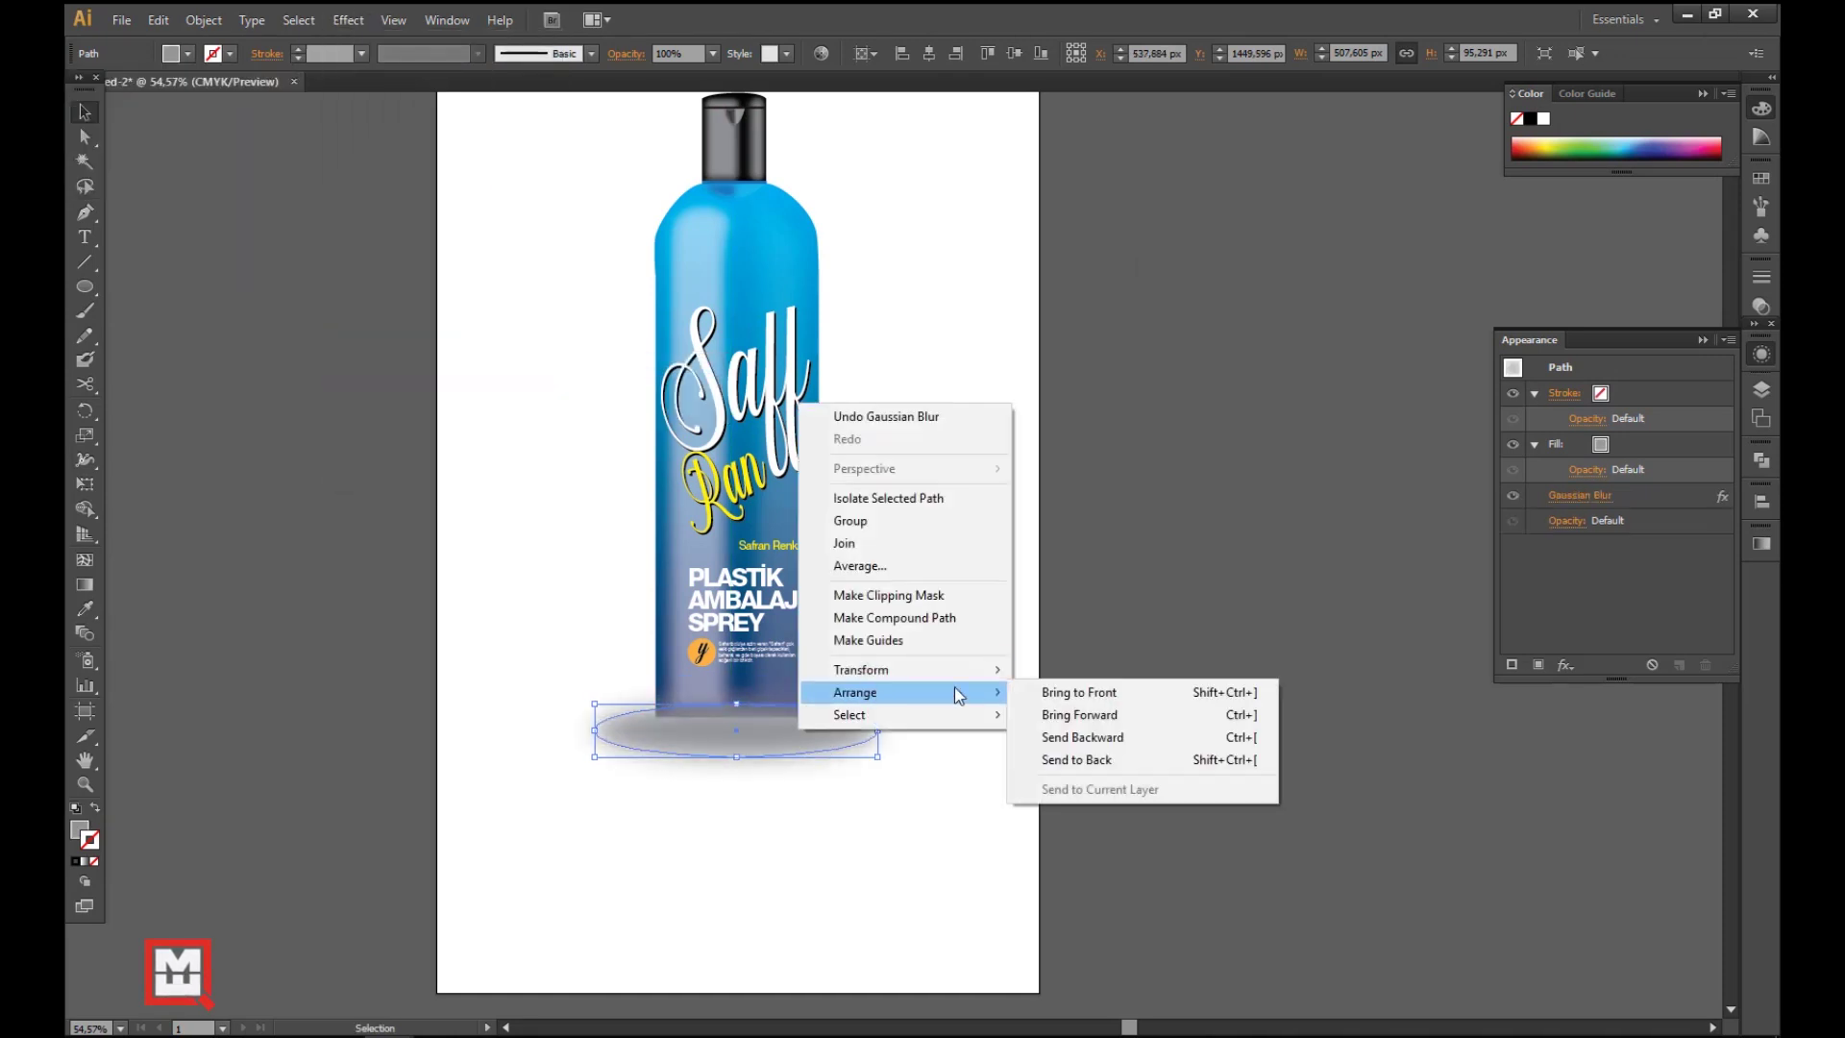
click(1030, 776)
- Flatten the shadow ellipse to about 57 px high and position it centrally under the bottle's base
click(923, 769)
click(748, 753)
drag(564, 490, 1022, 832)
click(913, 697)
key(ctrl+0)
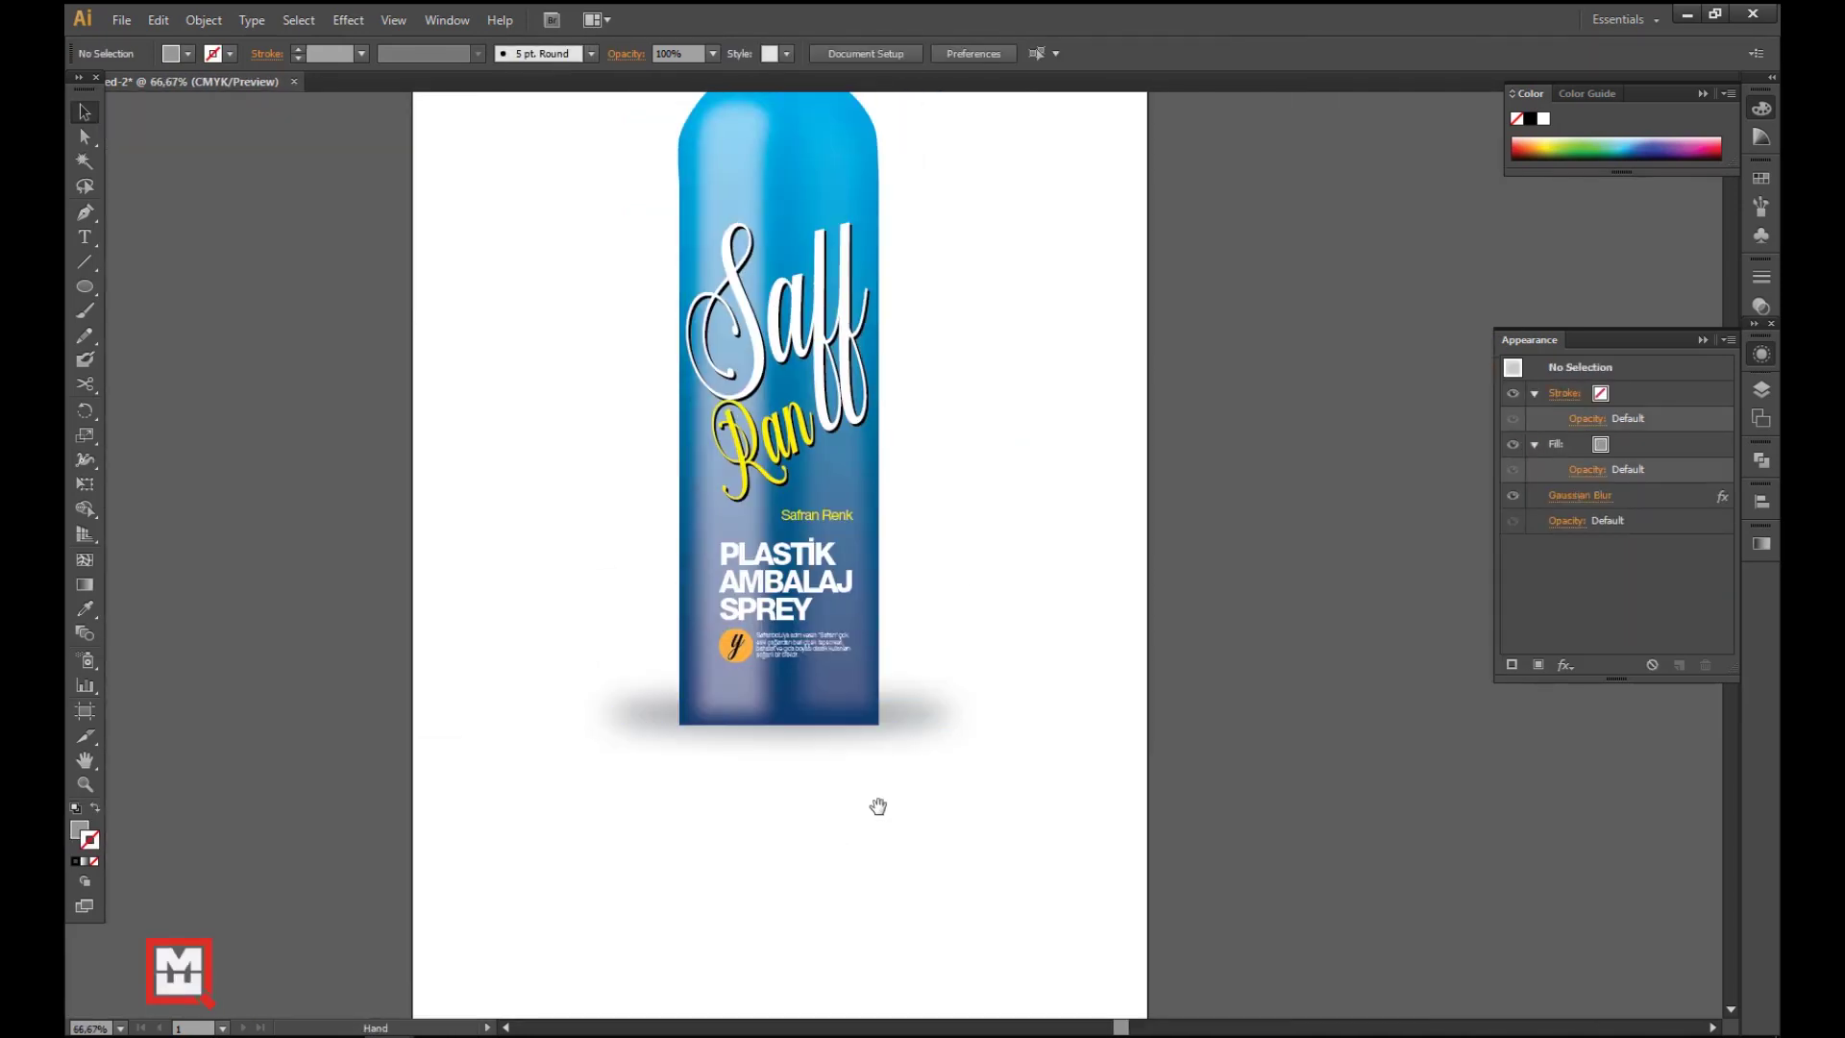
drag(780, 737, 779, 744)
drag(925, 726, 929, 726)
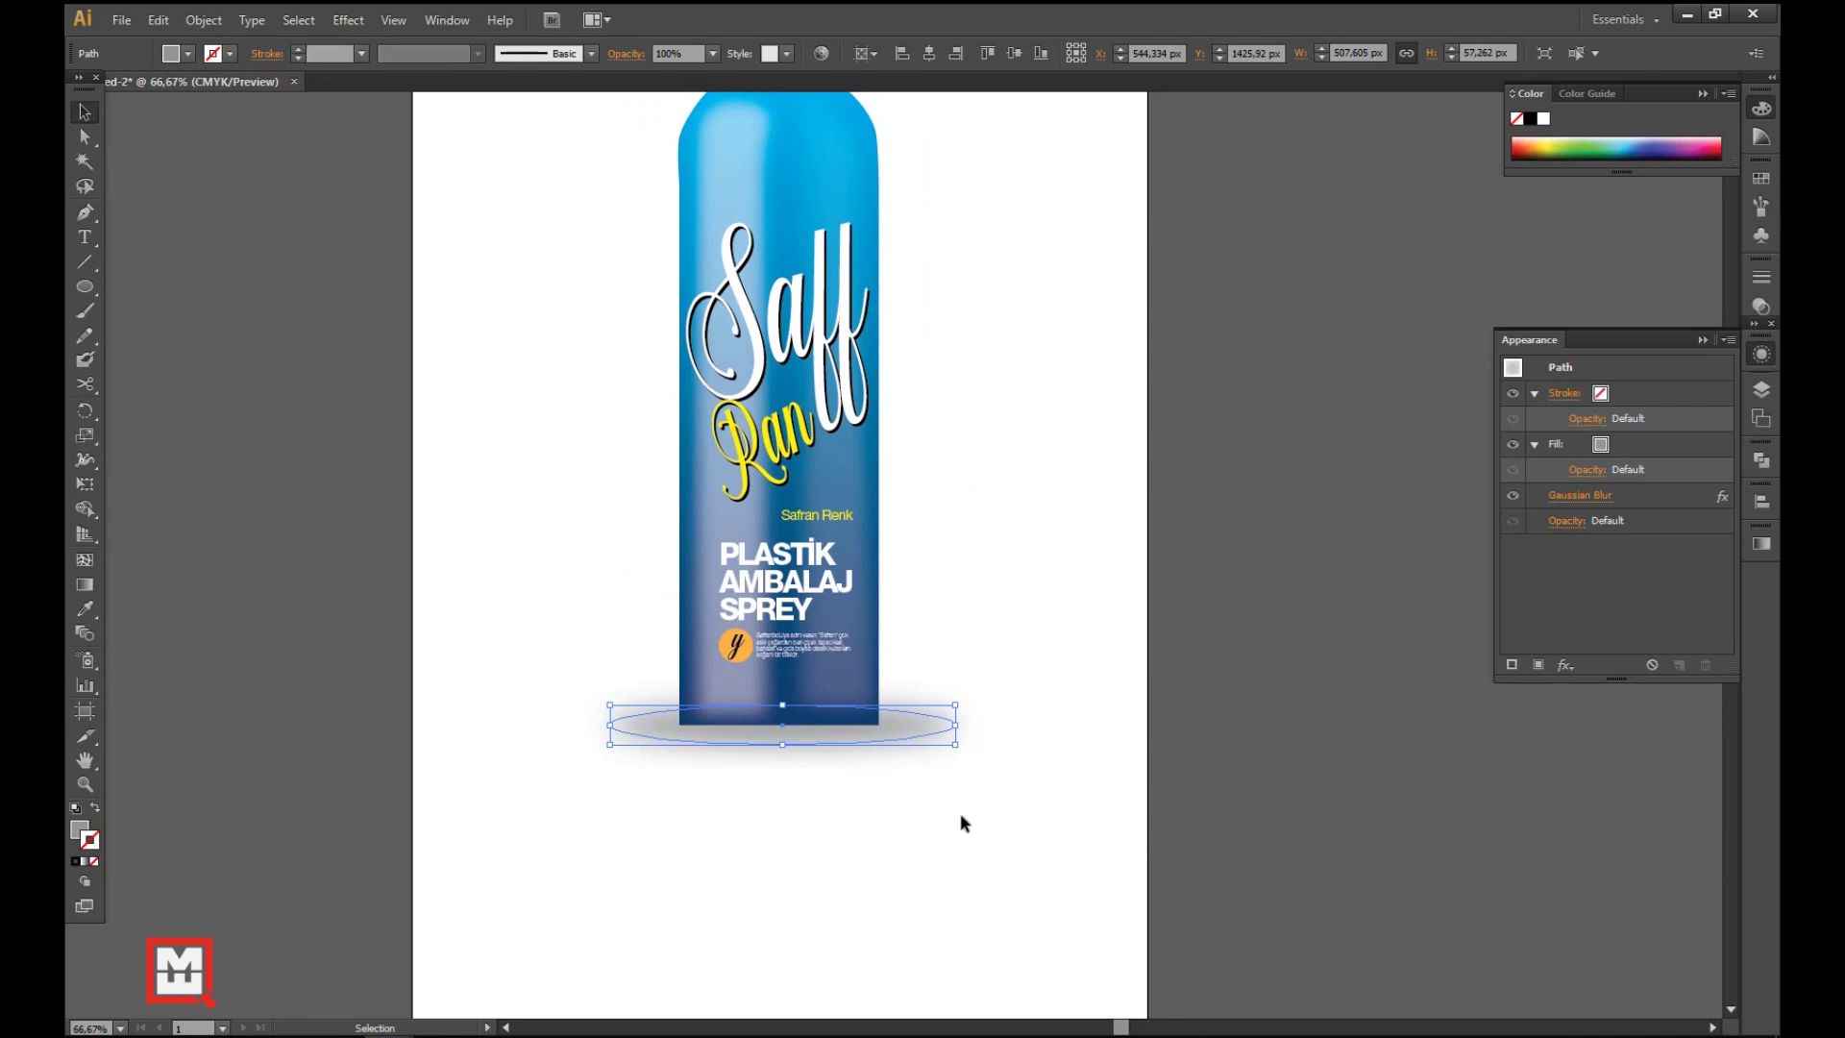
scroll(960, 813, down, 2)
key(ctrl+minus)
- Adjust the opacity of the blurred shadow ellipse under the bottle
click(712, 53)
click(735, 160)
click(1042, 644)
click(870, 755)
click(712, 53)
click(729, 227)
click(1099, 535)
- Move the bottle with its shadow to the artboard's left half and place a copy of both beside it
key(ctrl+minus)
drag(601, 245, 947, 425)
click(1005, 664)
drag(933, 813, 934, 822)
drag(807, 626, 878, 630)
click(947, 519)
click(889, 451)
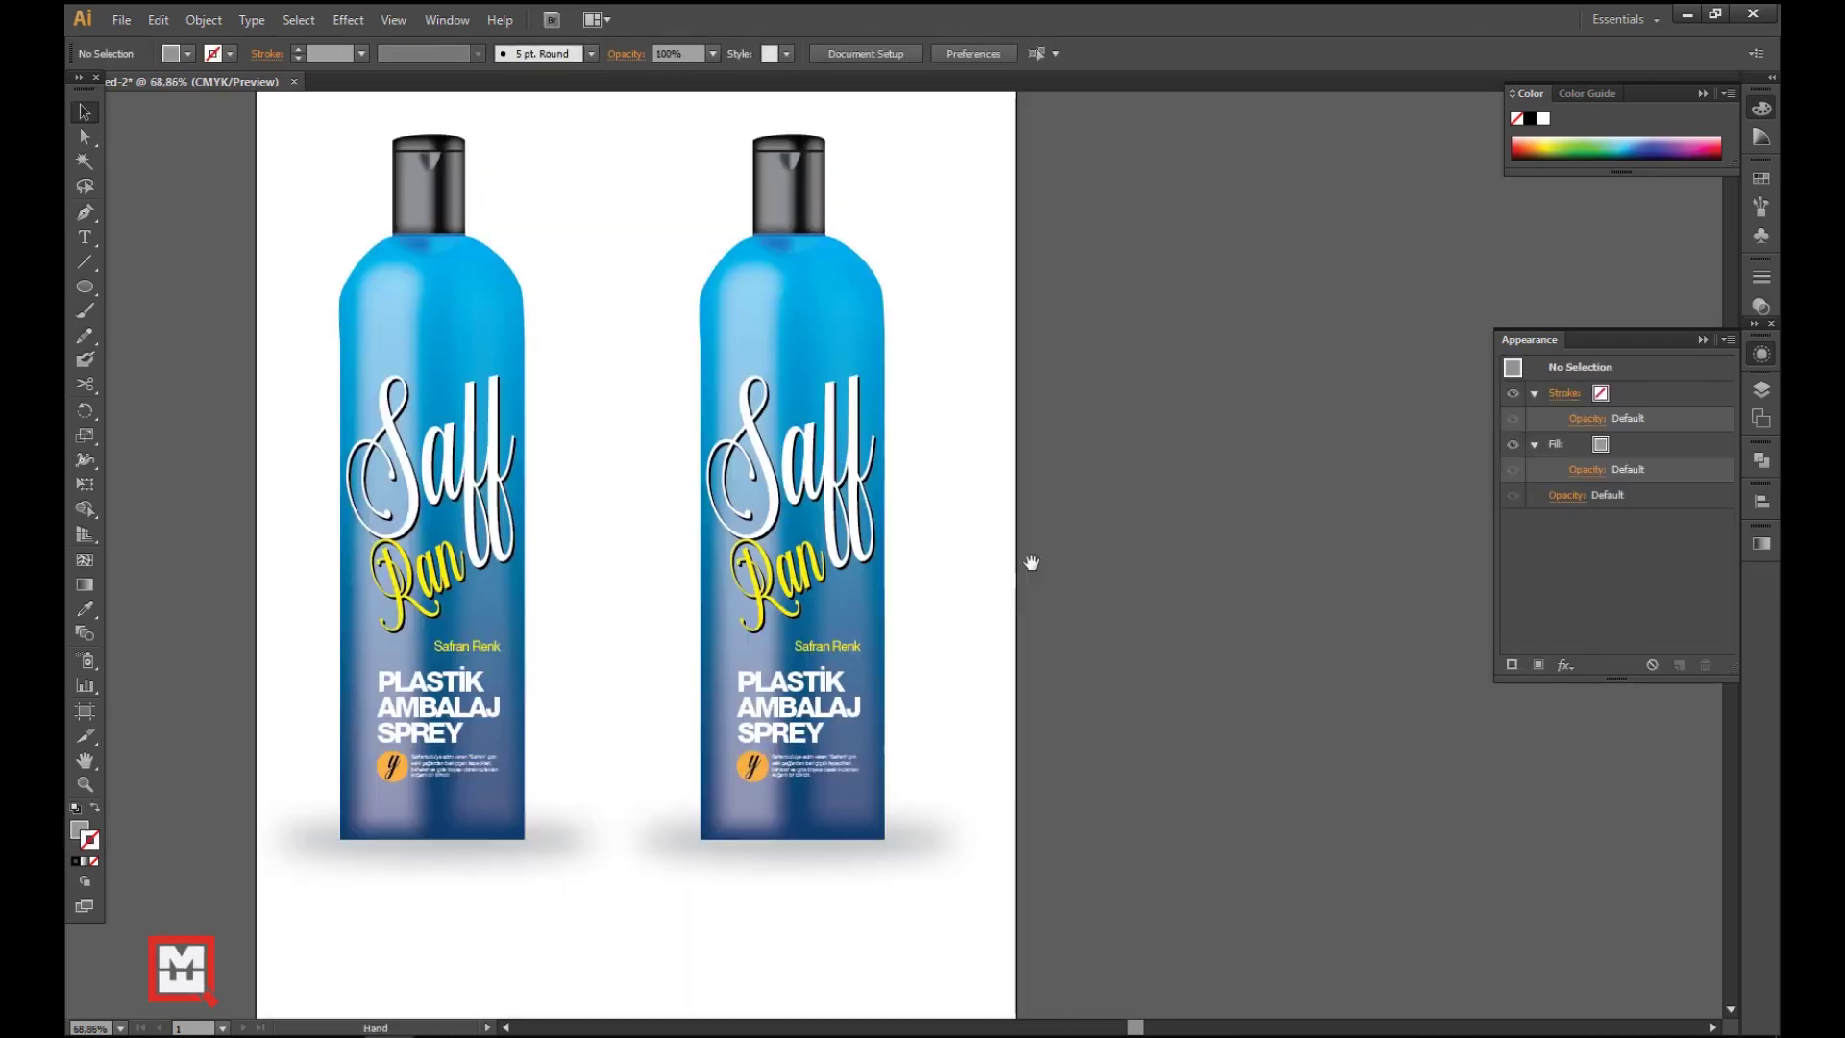
- Recolour the copied bottle body's vertical linear gradient with magenta at the base, purple in the middle and orange at the shoulder
click(884, 281)
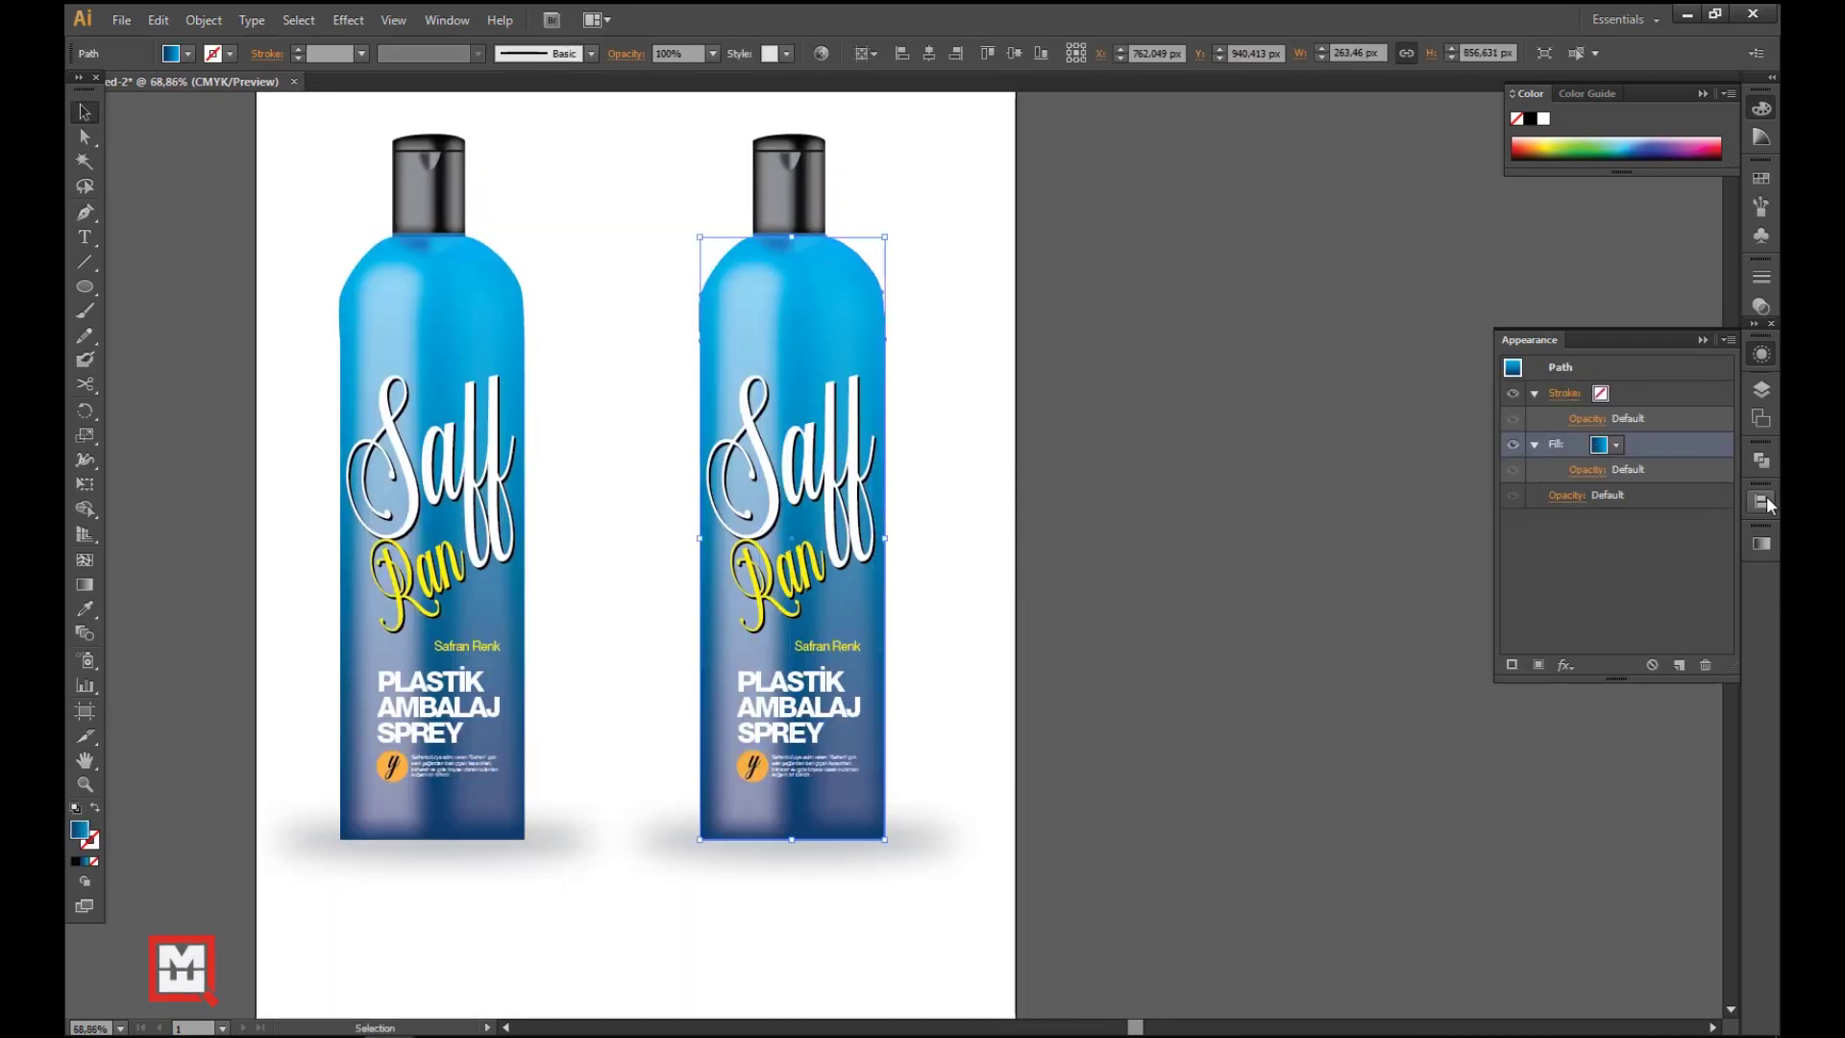
click(1761, 543)
double_click(1499, 688)
click(1637, 766)
double_click(1631, 689)
click(1634, 766)
click(1631, 688)
double_click(1630, 688)
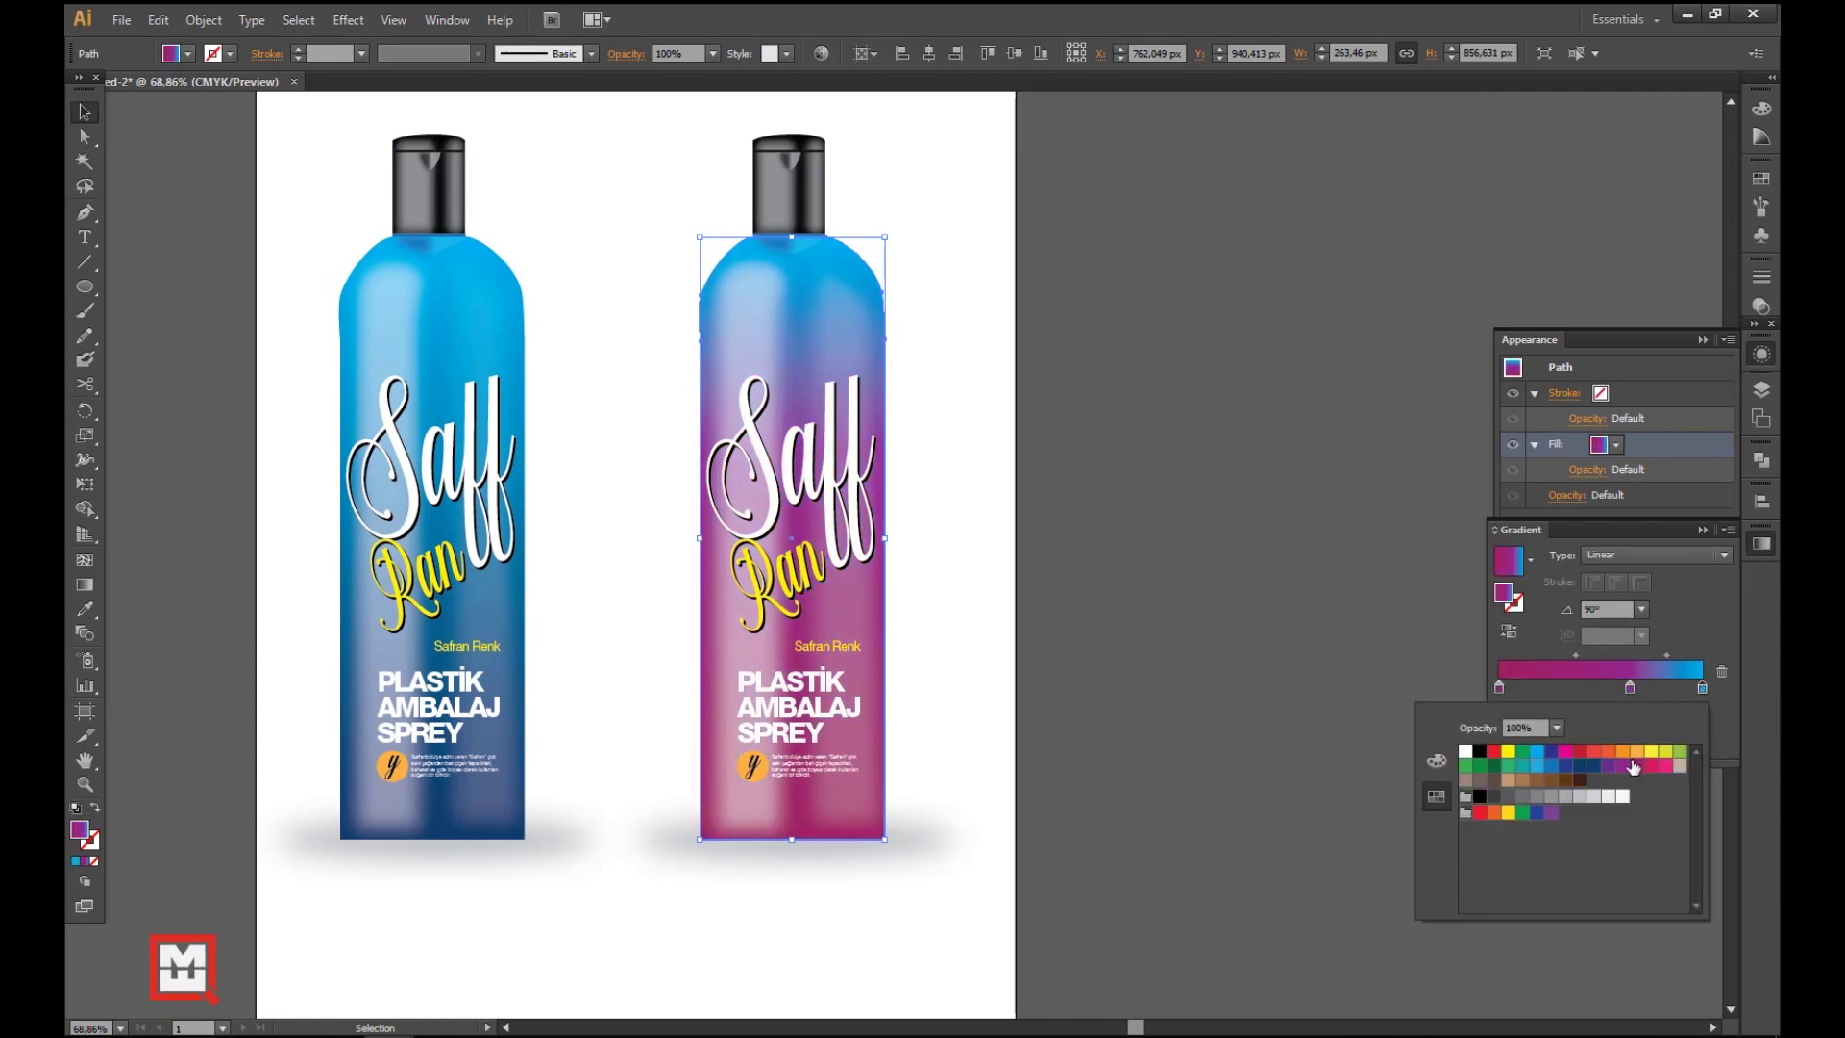
click(1610, 751)
click(1122, 590)
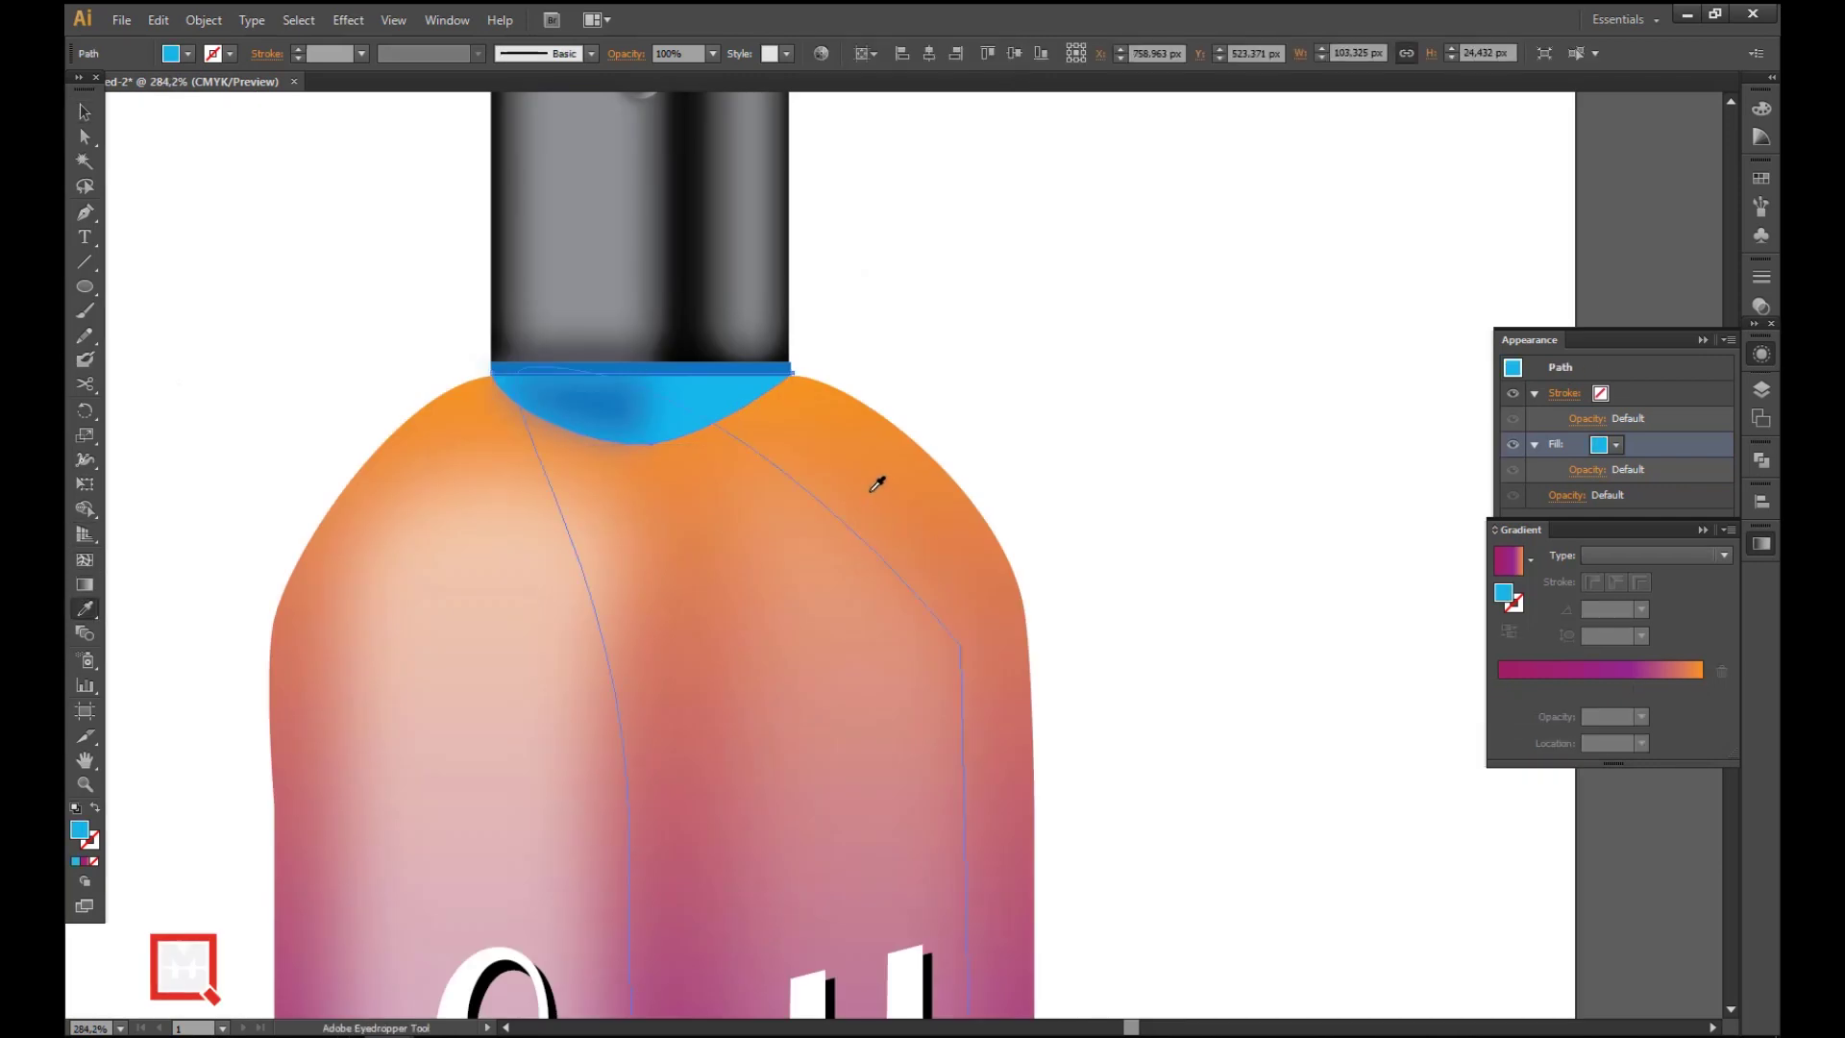
- Fill the copied bottle's blurred neck highlight with white and the thin band under its cap with red
key(ctrl+z)
click(188, 53)
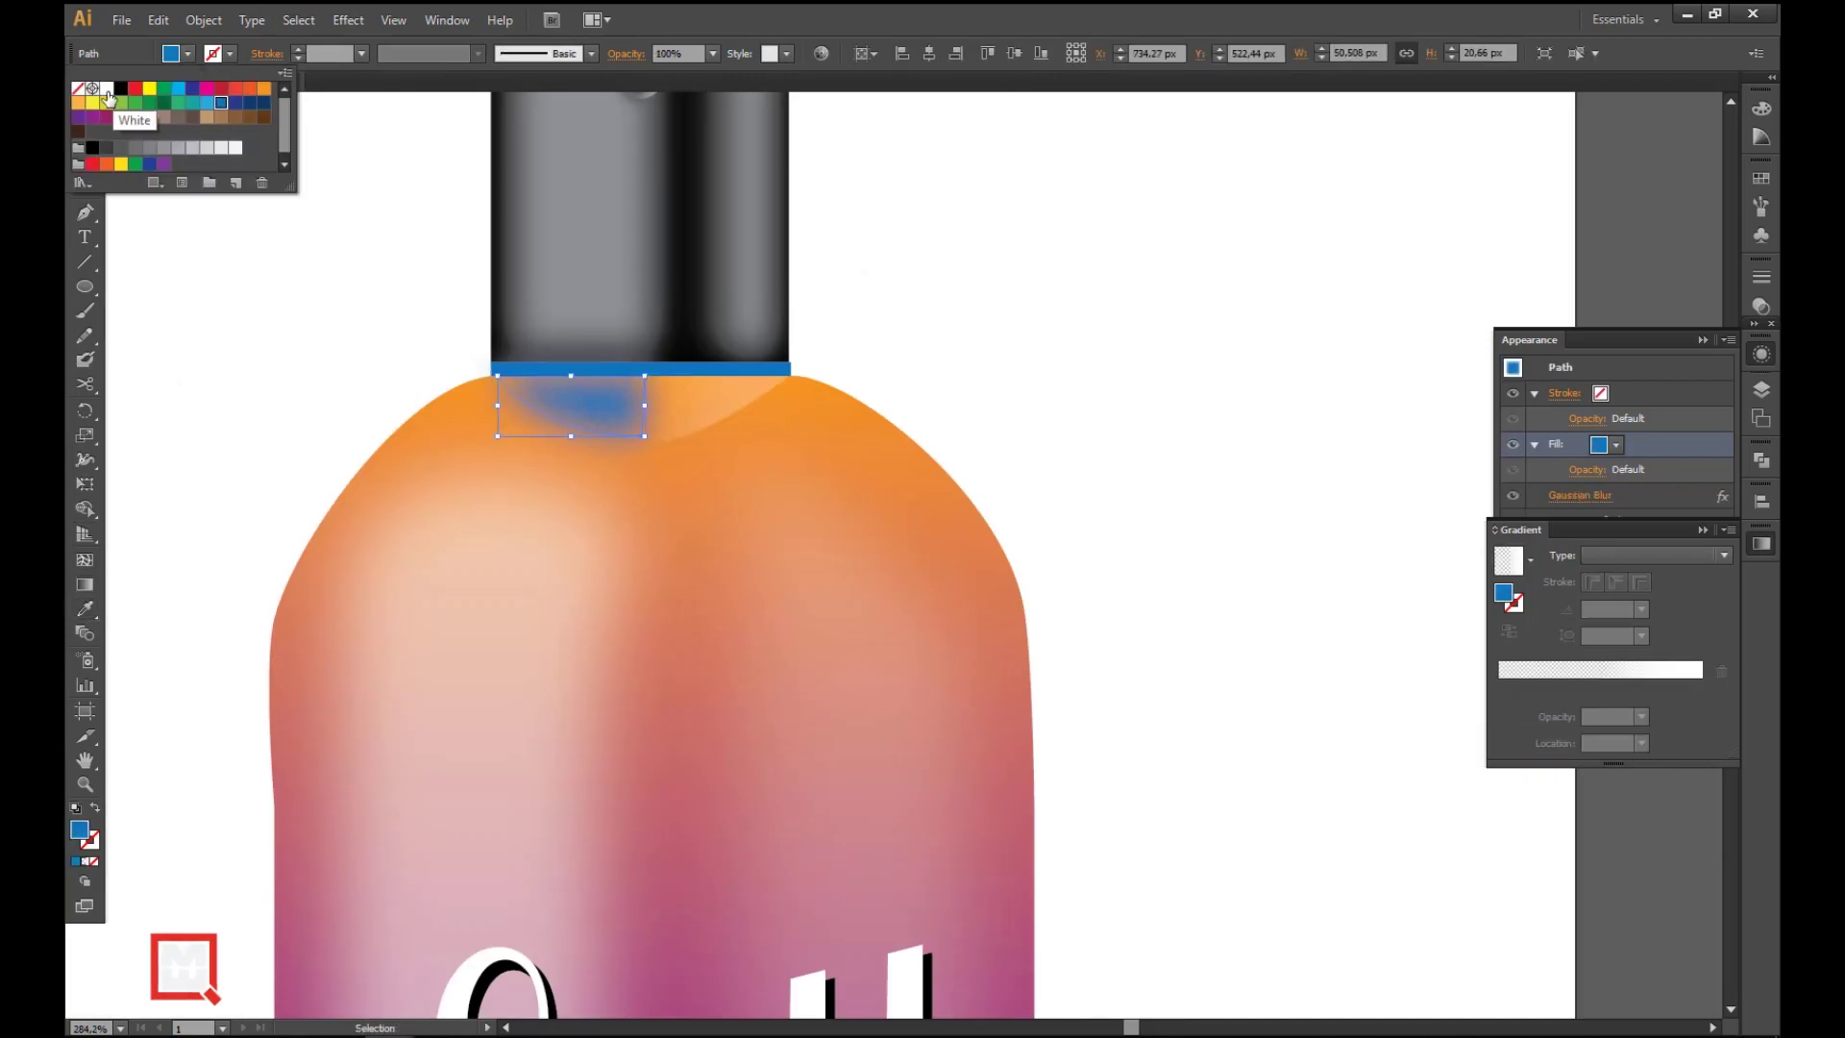
click(749, 375)
click(188, 53)
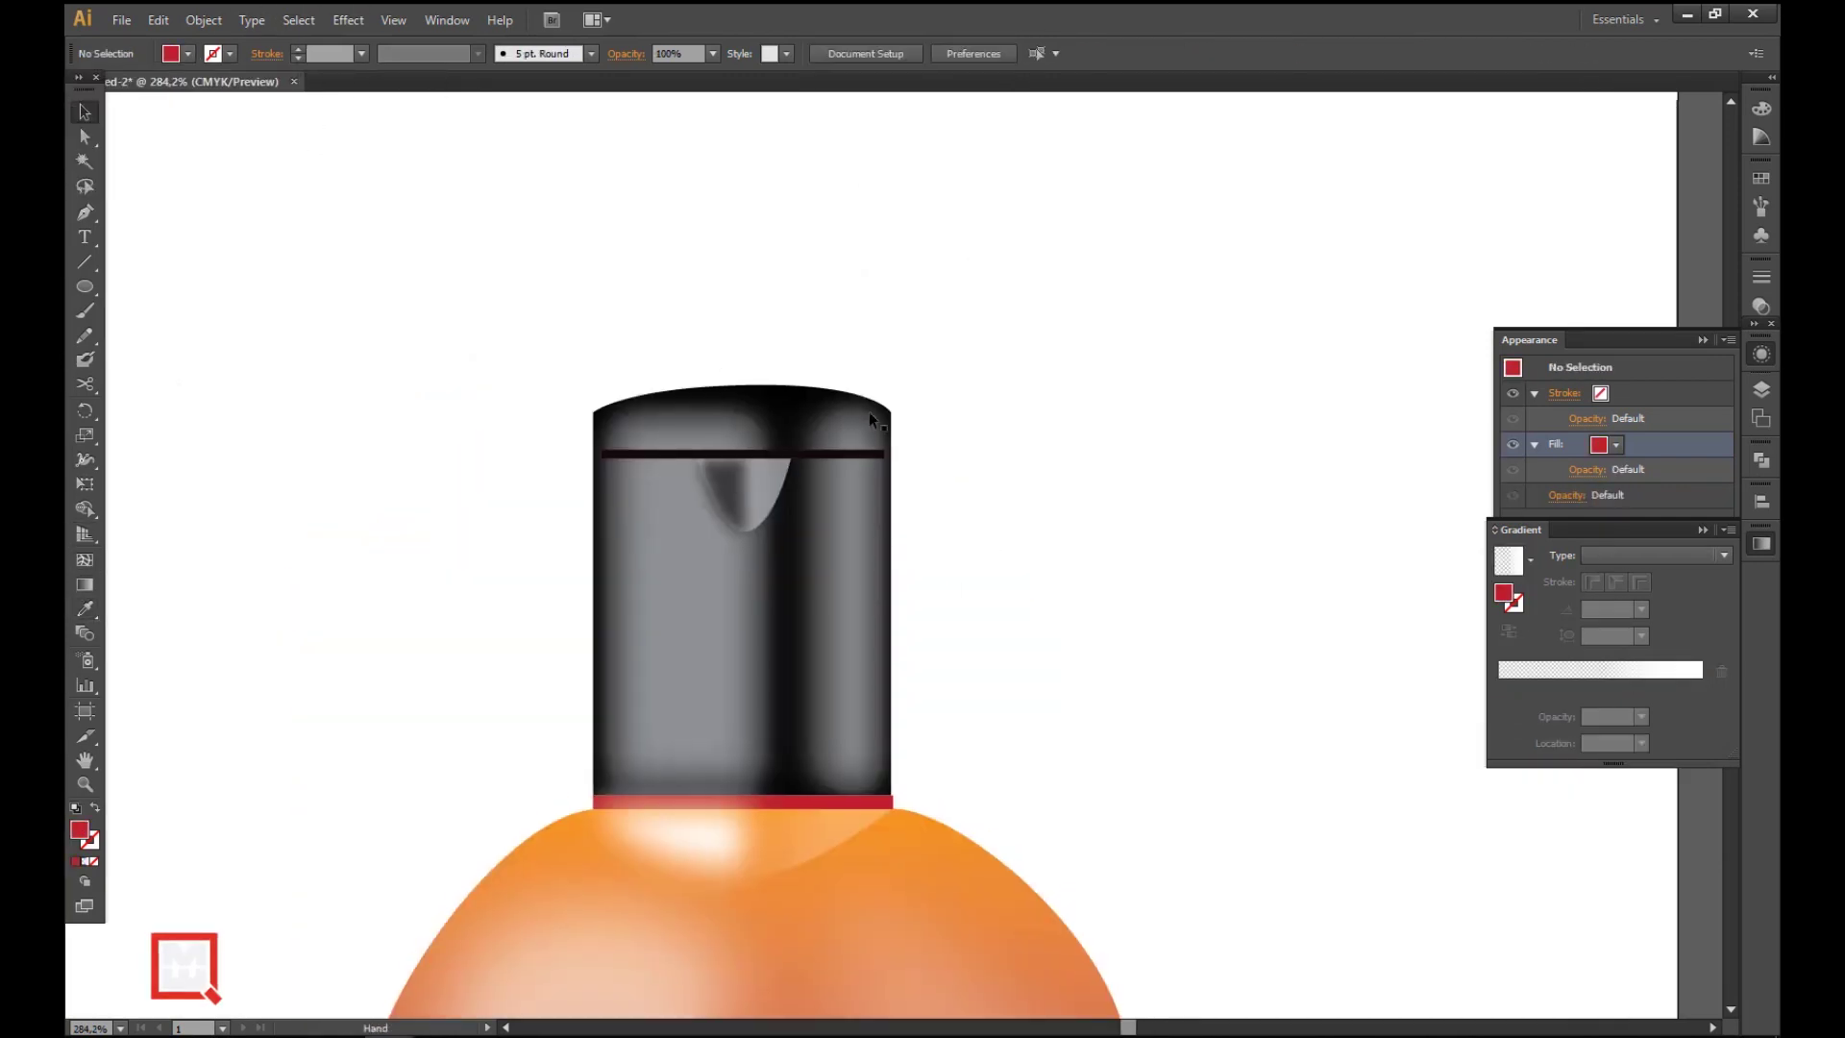
- Fill the copied bottle's cap with a dark grey-brown swatch
click(869, 412)
click(730, 396)
click(189, 53)
click(105, 88)
click(120, 89)
click(120, 117)
click(191, 117)
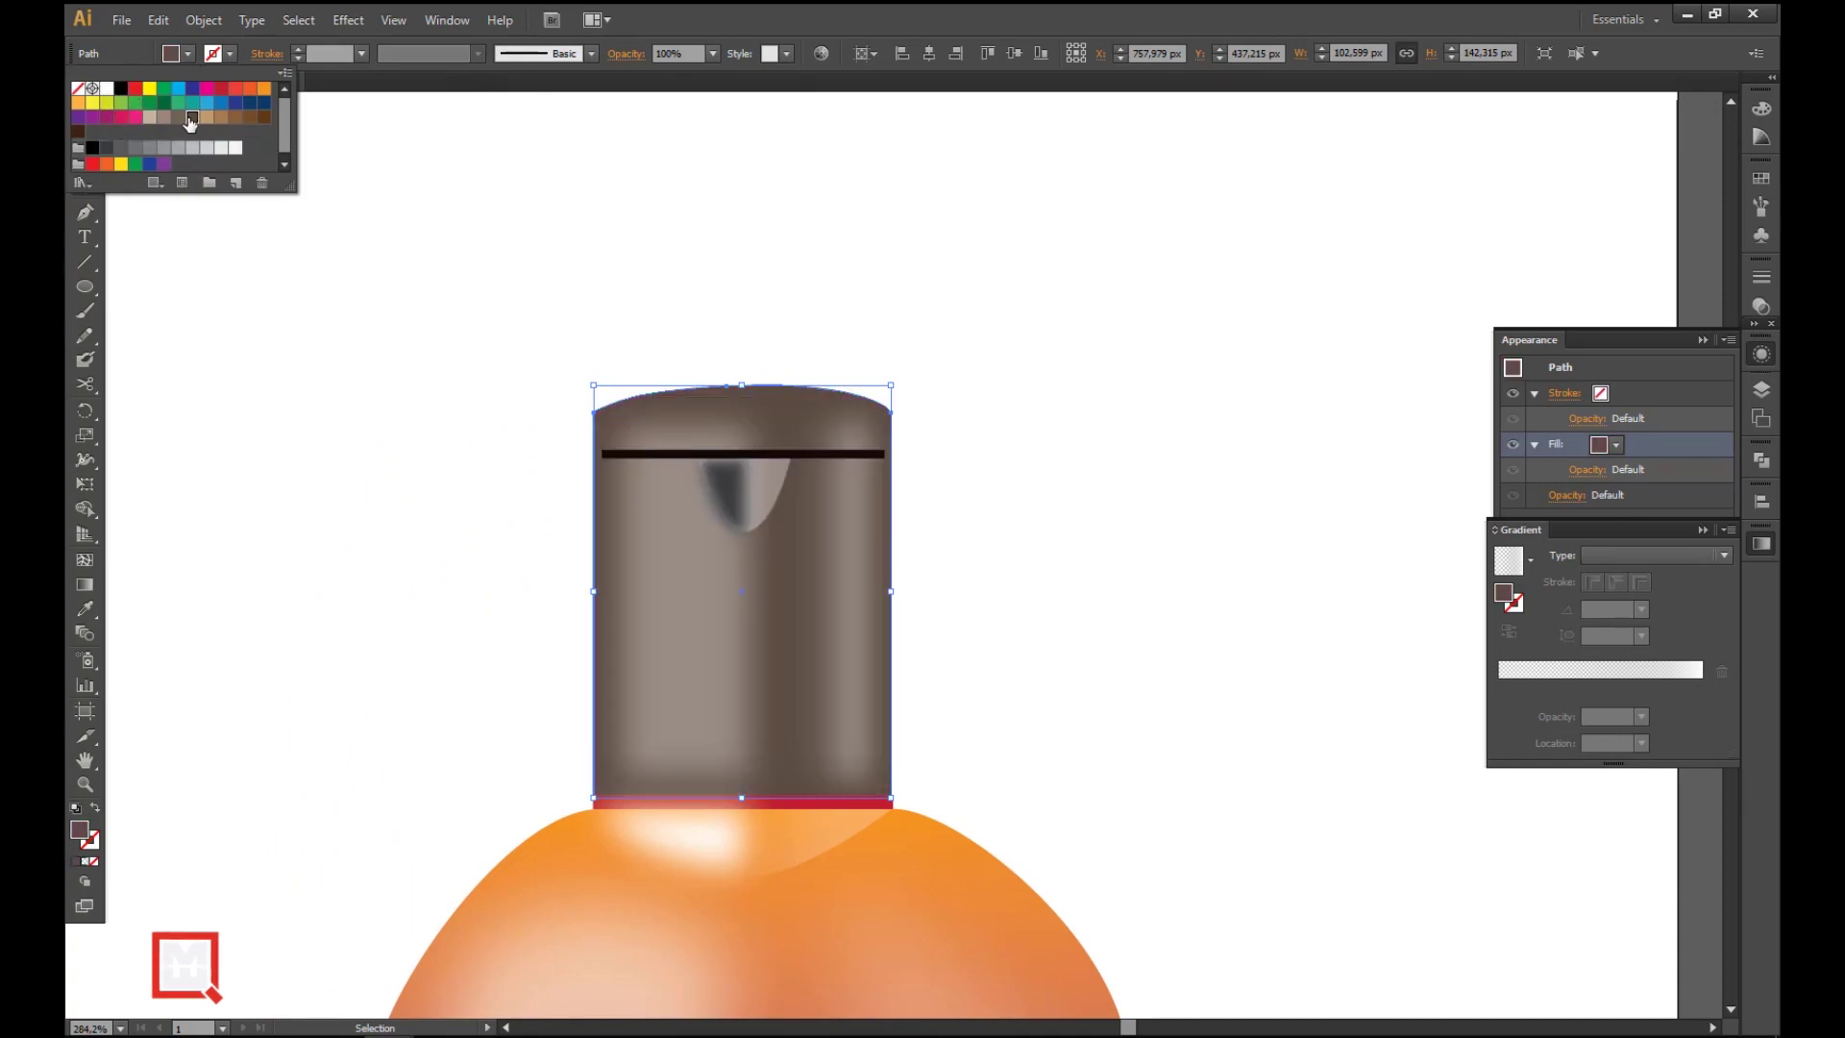
- Change the stroke of the horizontal line across the copied bottle's cap to brown
click(730, 454)
click(218, 55)
click(271, 133)
click(1017, 601)
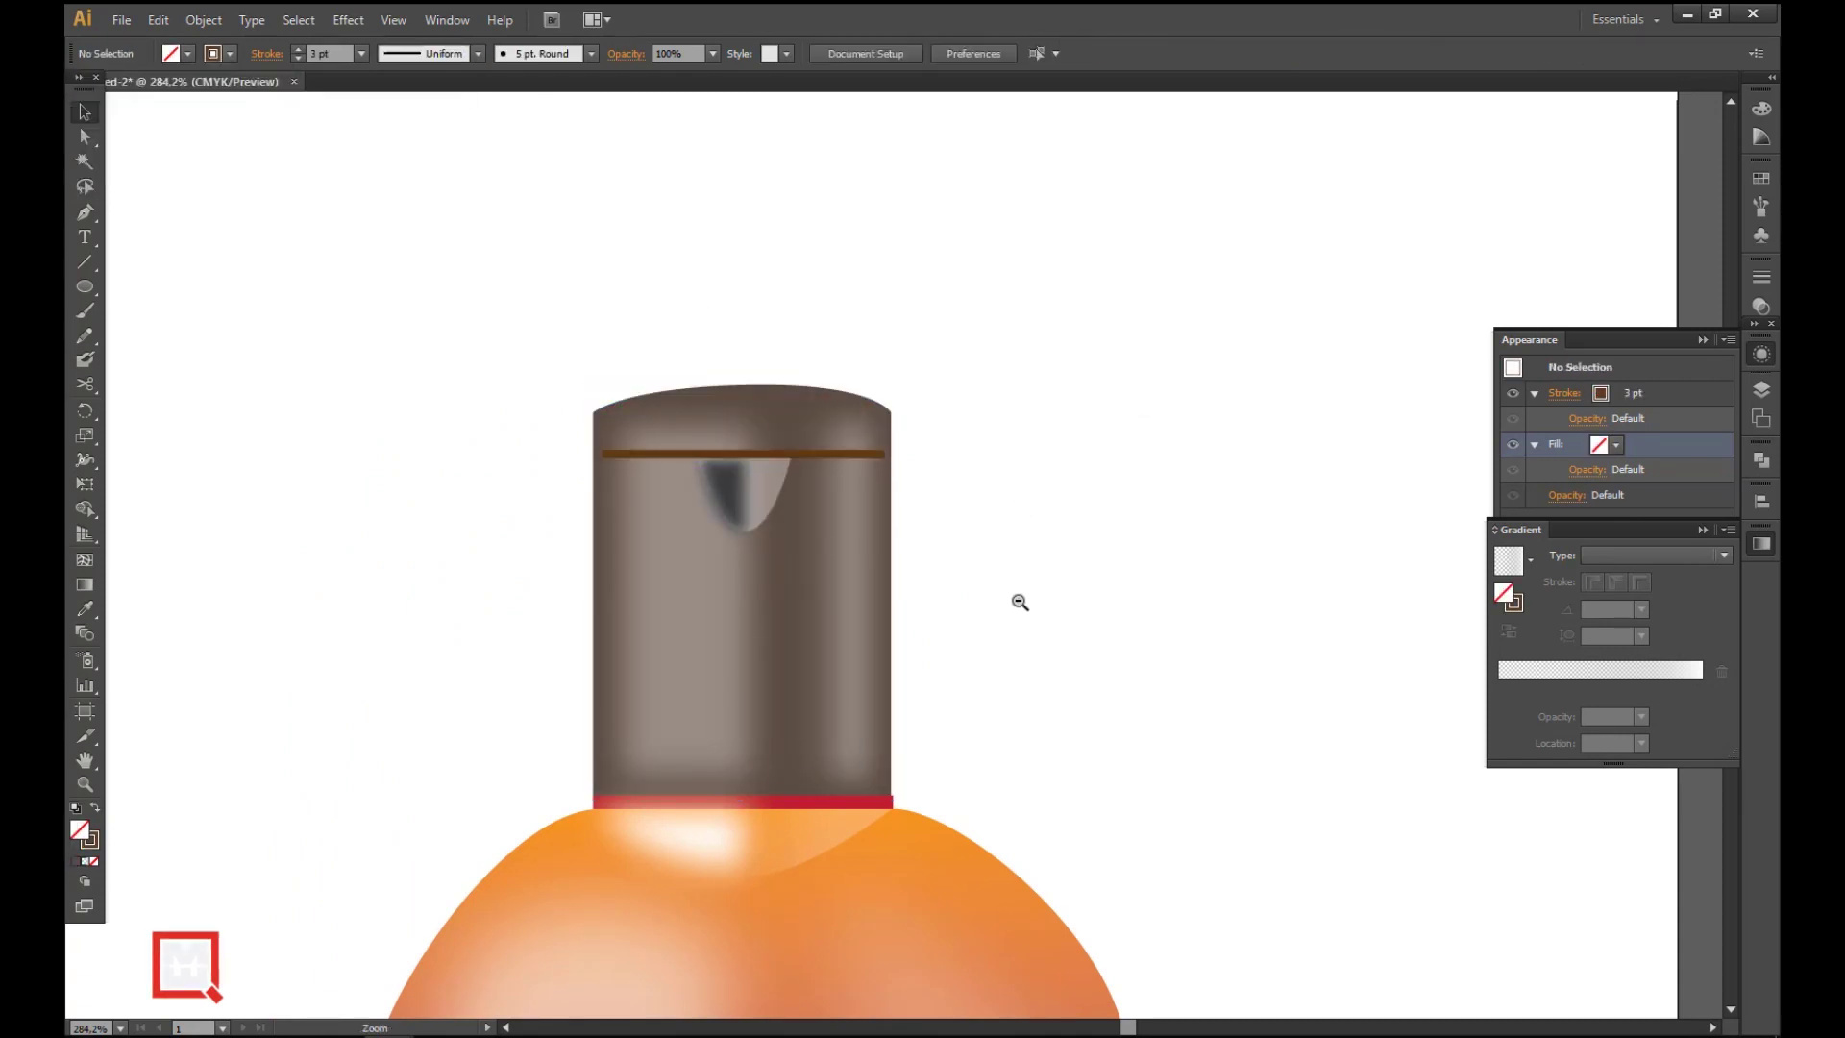
- Nudge the orange and purple bottle with its shadow left, closer to the blue bottle
key(ctrl+0)
drag(967, 824, 969, 826)
key(shift+Left)
key(shift+Left)
key(shift+Left)
key(shift+Left)
click(999, 630)
- Select the blue bottle with its shadow and nudge it right, closer to the orange and purple bottle
drag(467, 218, 685, 865)
key(shift+Right)
key(shift+Right)
key(shift+Right)
key(shift+Right)
key(shift+Right)
key(shift+Right)
click(1099, 641)
- Select both bottles with their shadows and shift them right together to centre them horizontally on the artboard
drag(1100, 641, 991, 726)
key(ctrl+minus)
key(ctrl+minus)
key(ctrl+minus)
click(904, 706)
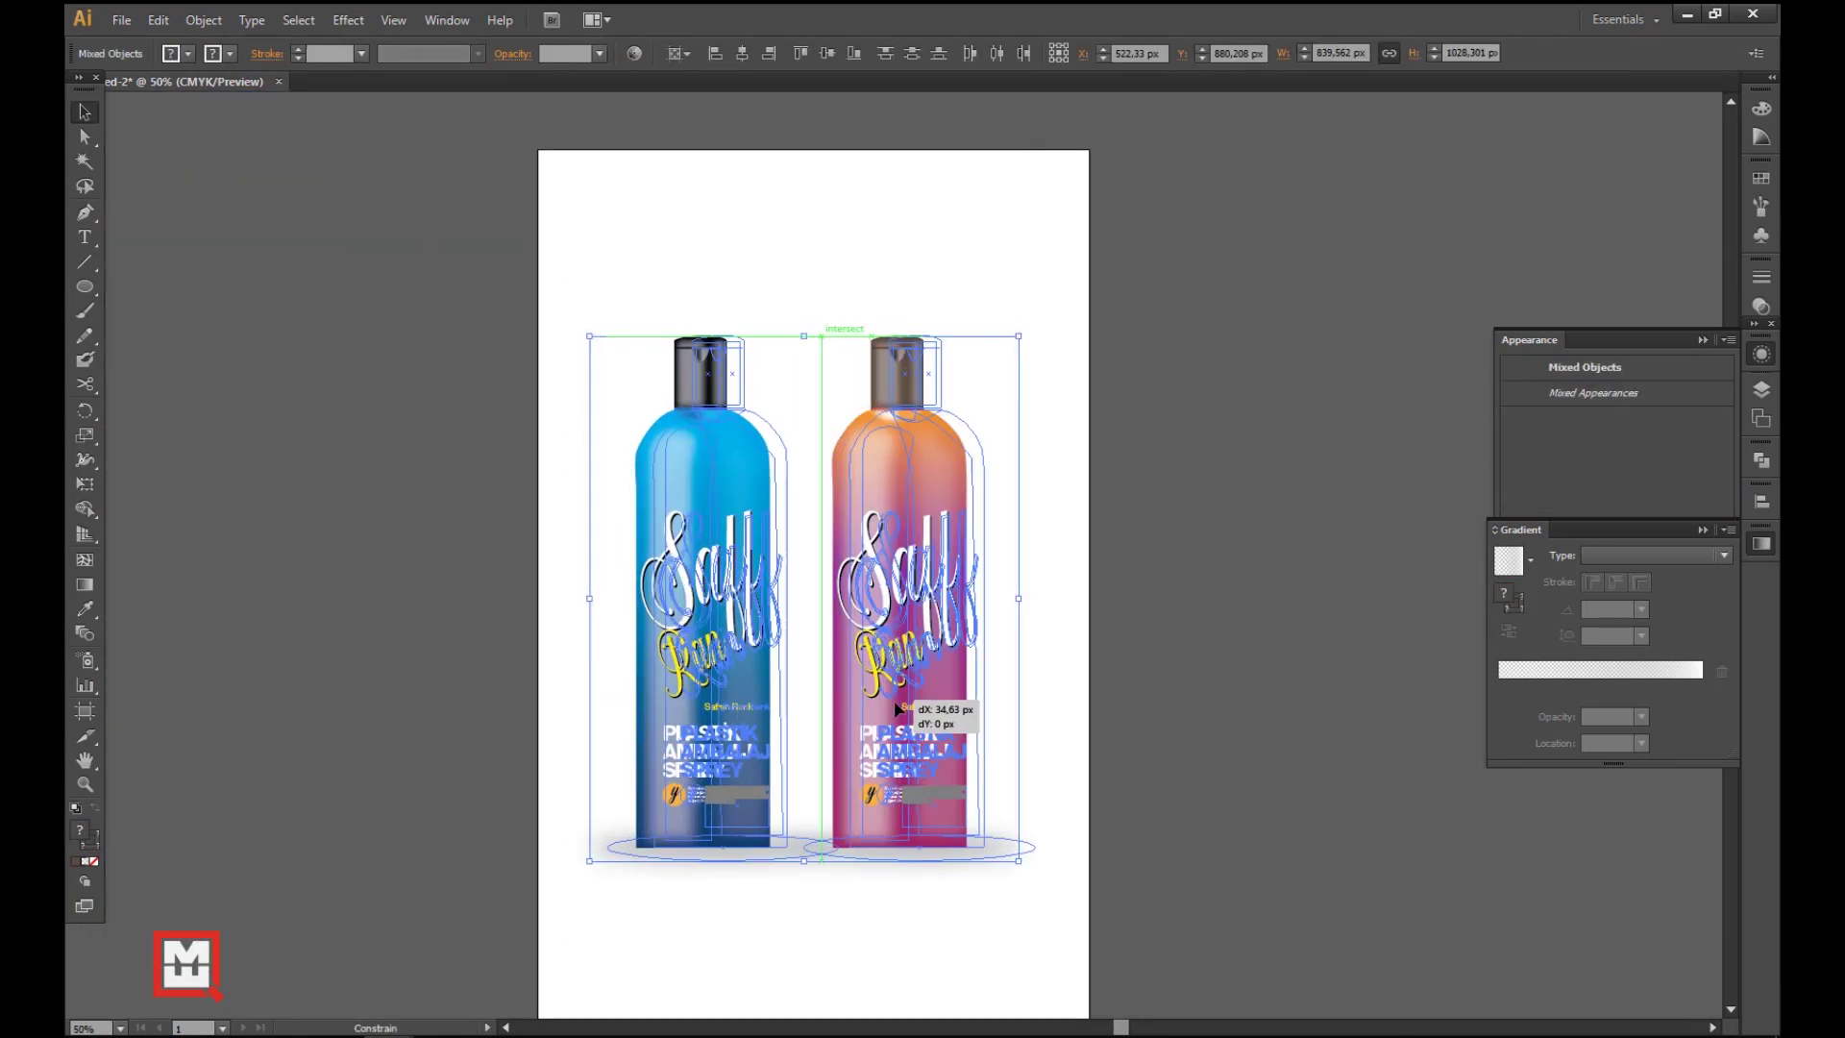
click(1095, 692)
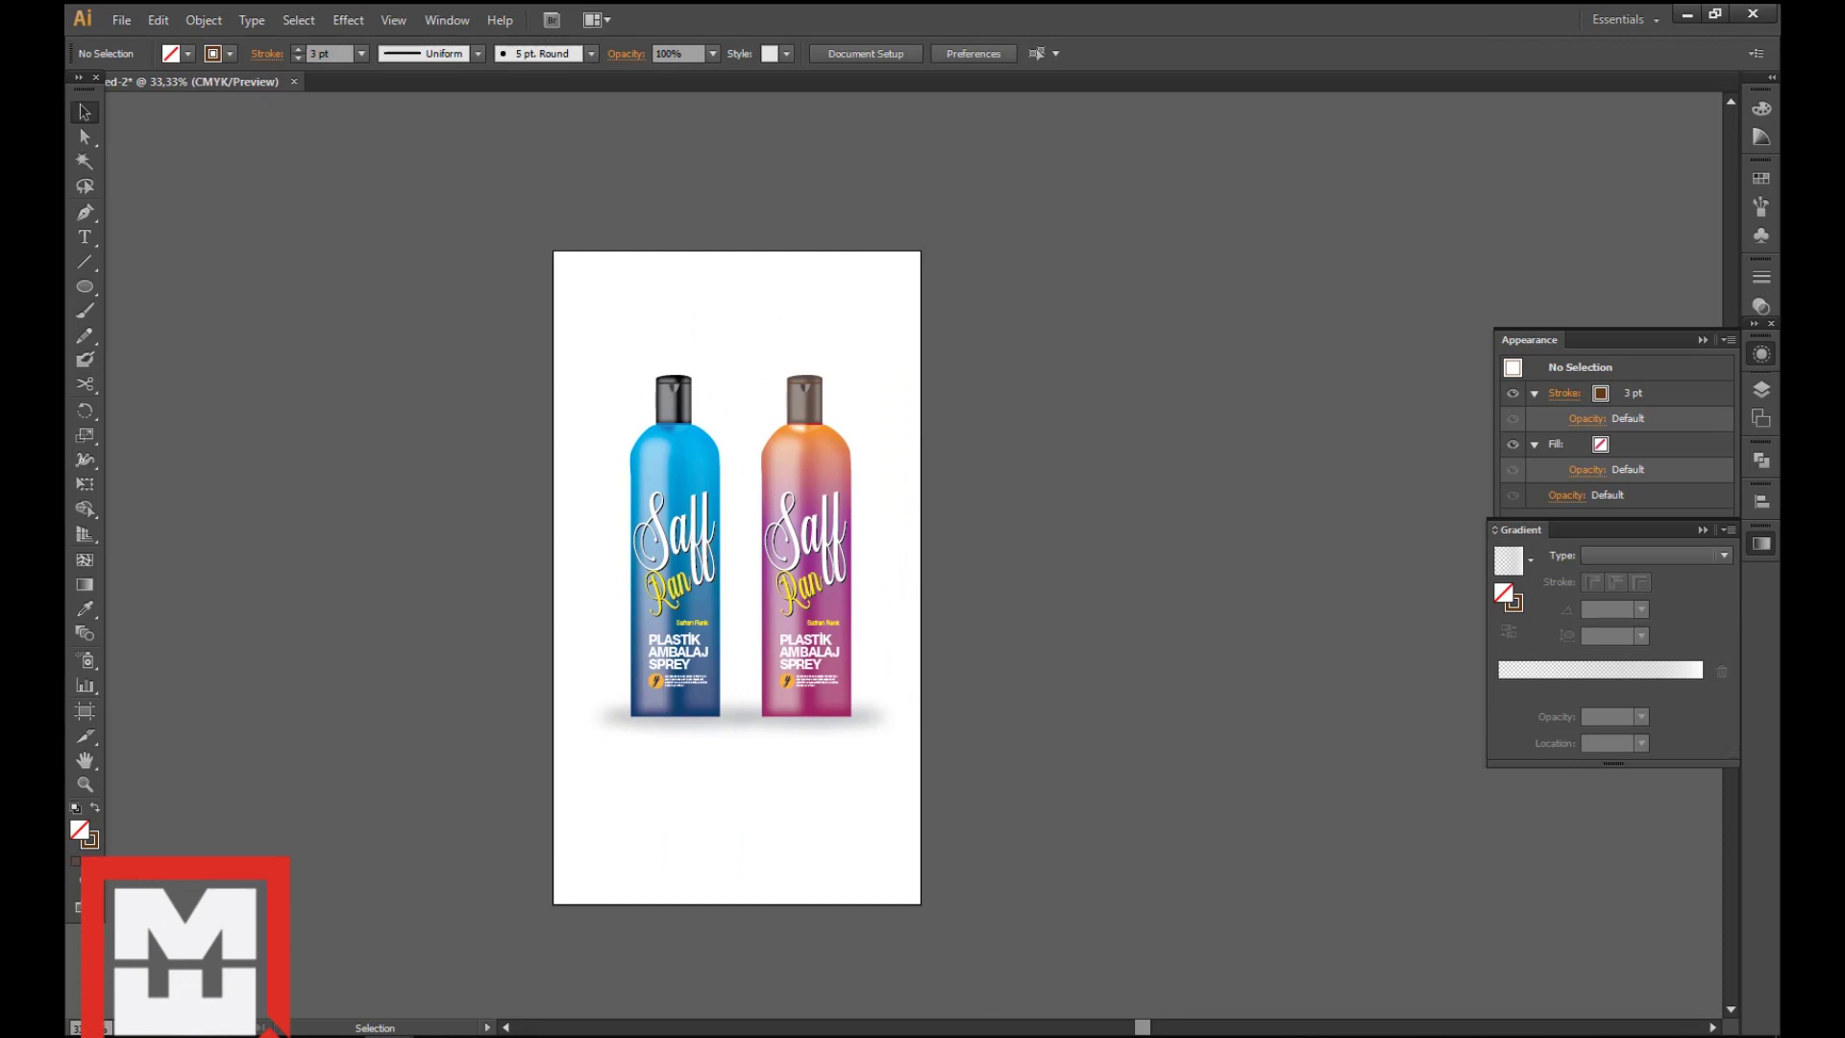